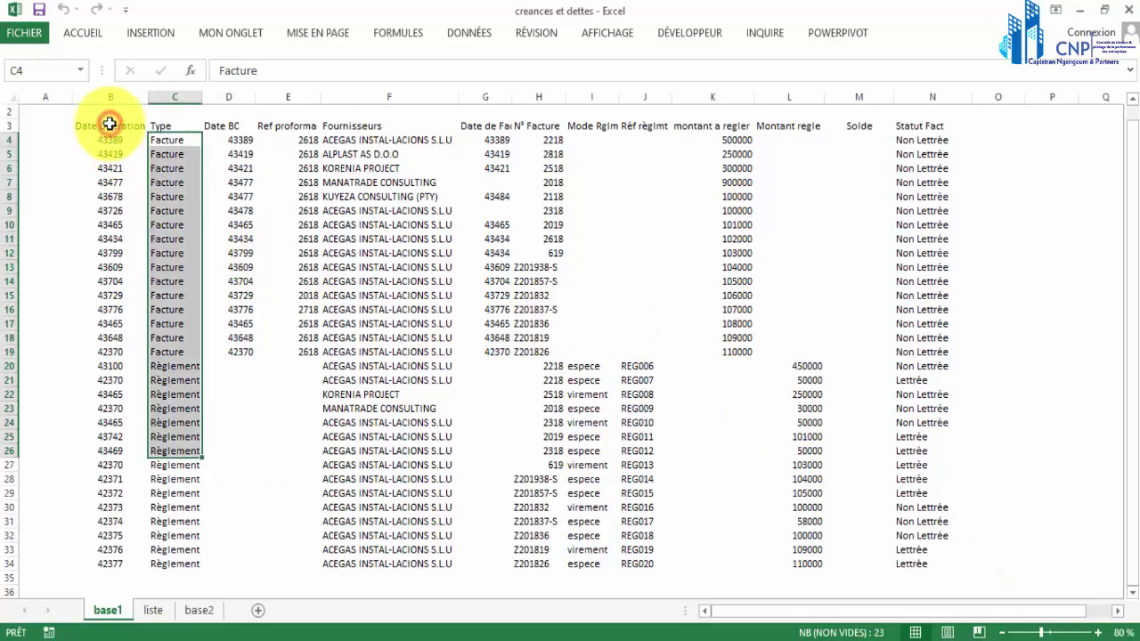
Examine the Date Operation, Type, Date BC, Ref proforma and Fournisseurs columns of the base1 data.
{"action": "left_click_drag", "start_coordinate": [109, 125], "coordinate": [158, 297]}
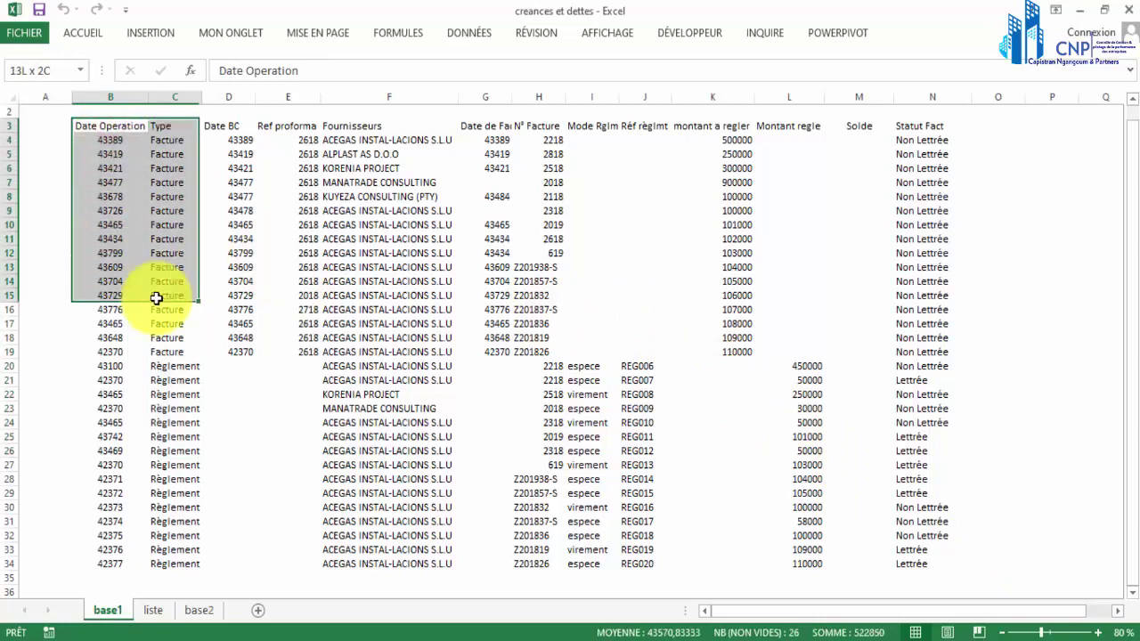
{"action": "left_click", "coordinate": [171, 134]}
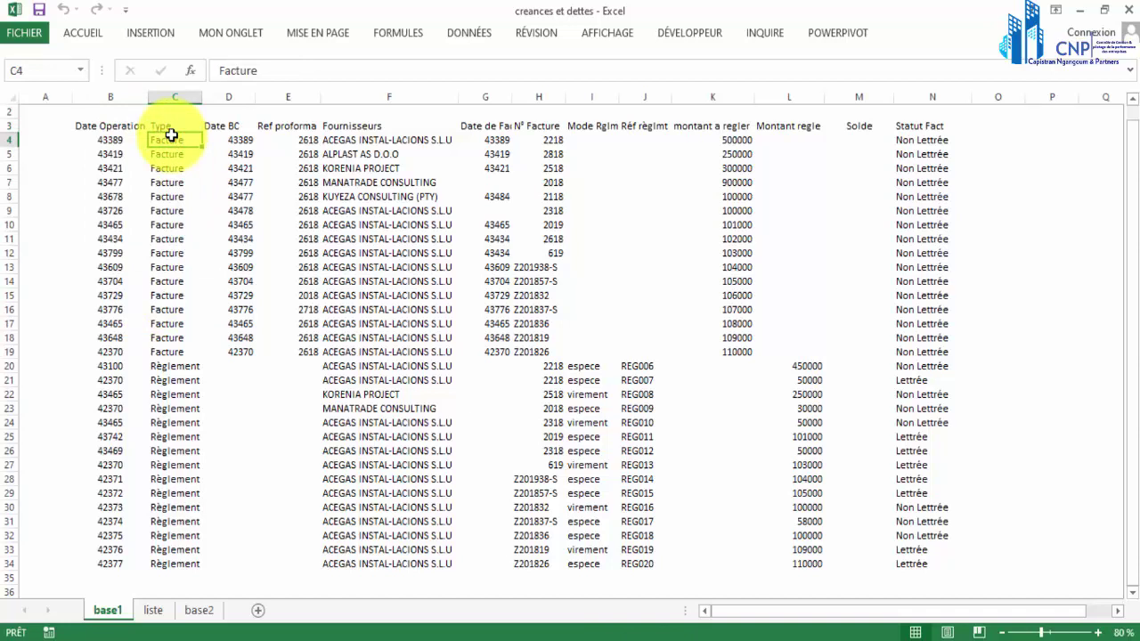
{"action": "left_click_drag", "start_coordinate": [171, 140], "coordinate": [182, 395]}
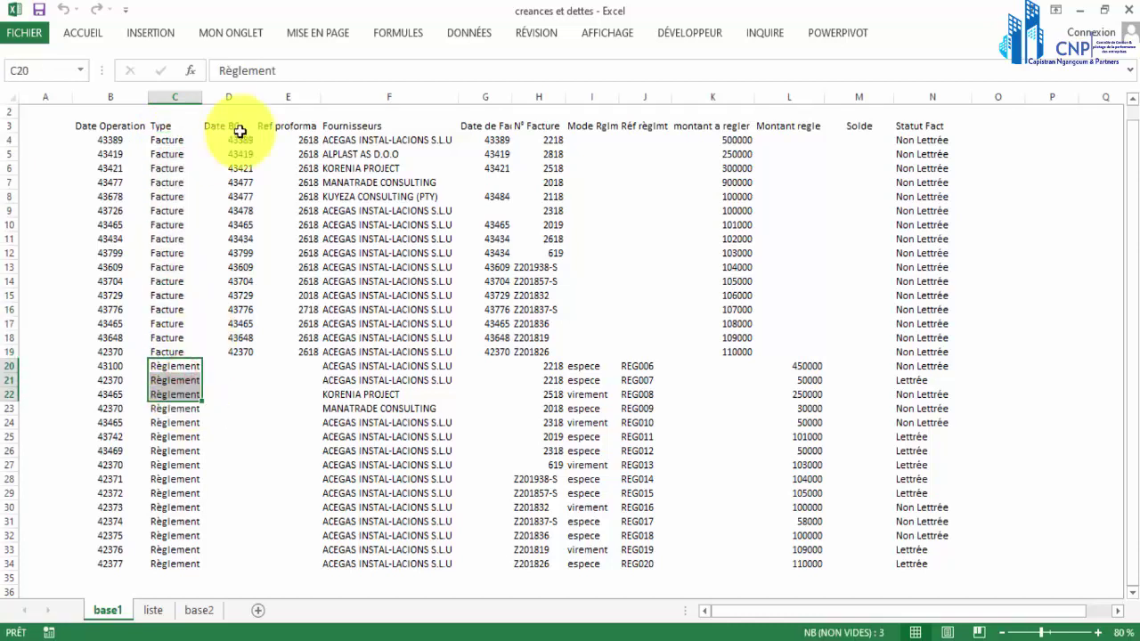
{"action": "left_click_drag", "start_coordinate": [237, 140], "coordinate": [250, 348]}
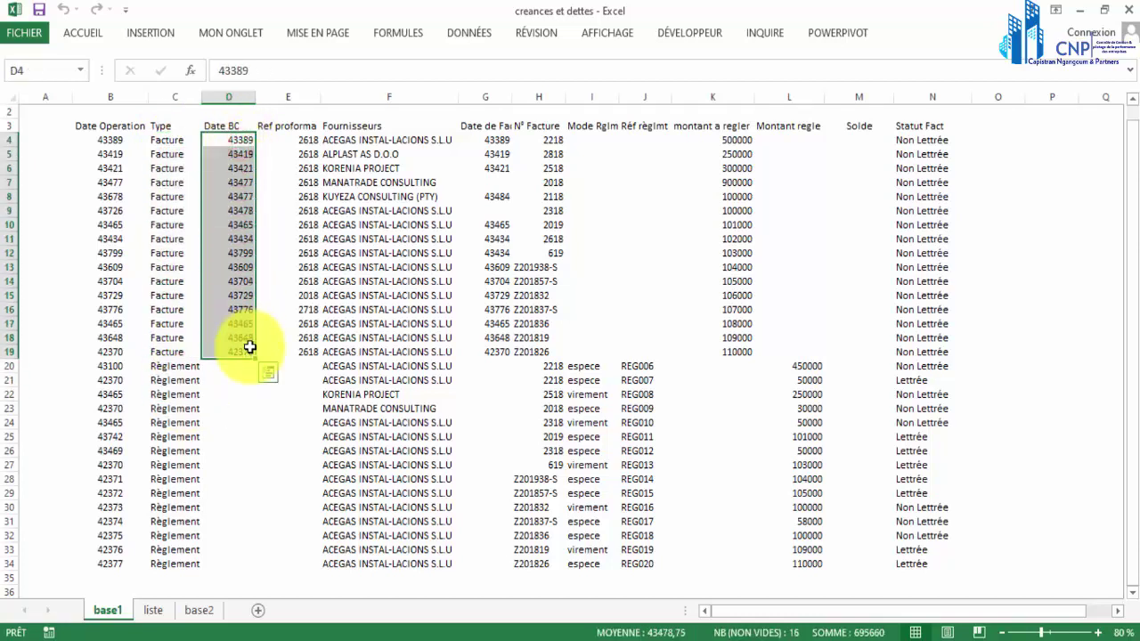
{"action": "left_click_drag", "start_coordinate": [307, 140], "coordinate": [306, 310]}
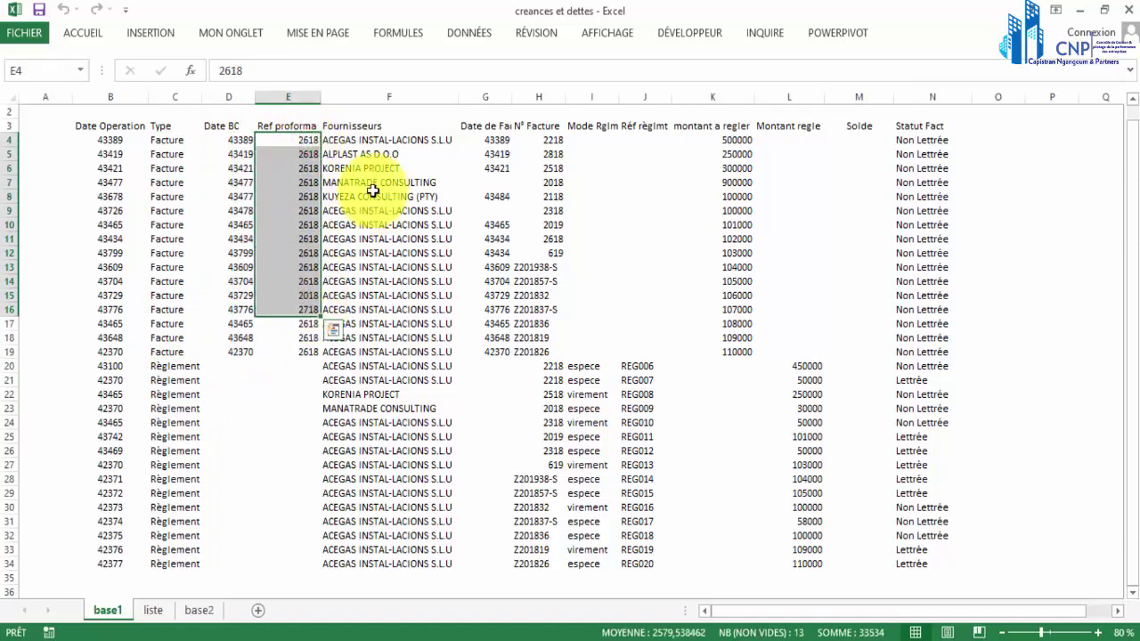
{"action": "left_click_drag", "start_coordinate": [383, 140], "coordinate": [392, 324]}
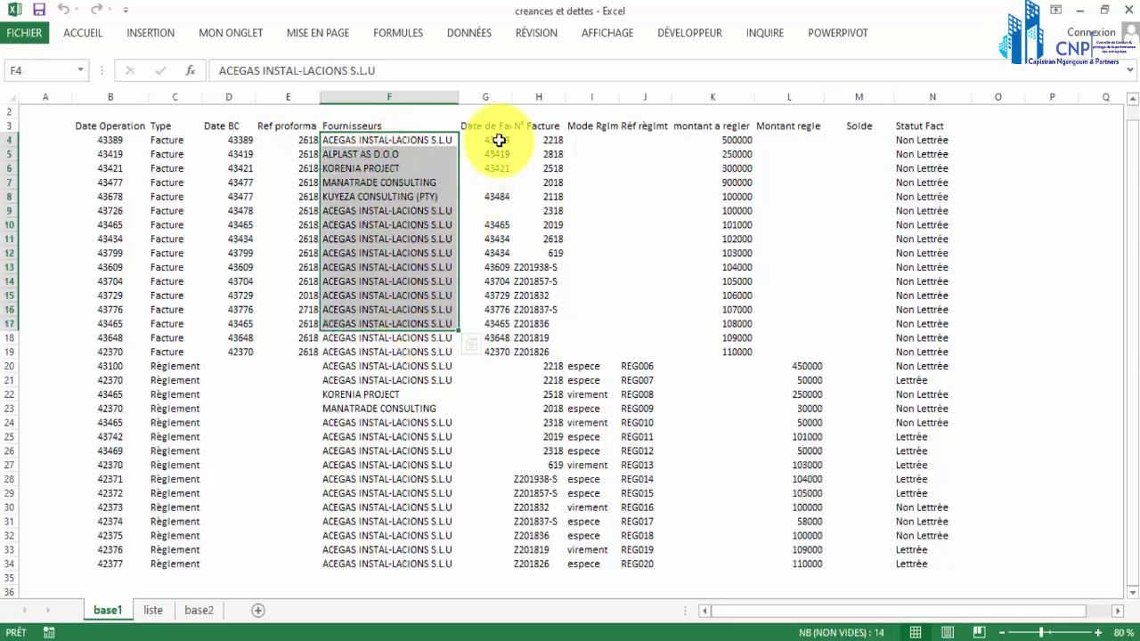
Fit the Date de Fact column's width to its contents and select its invoice dates.
{"action": "double_click", "coordinate": [511, 97]}
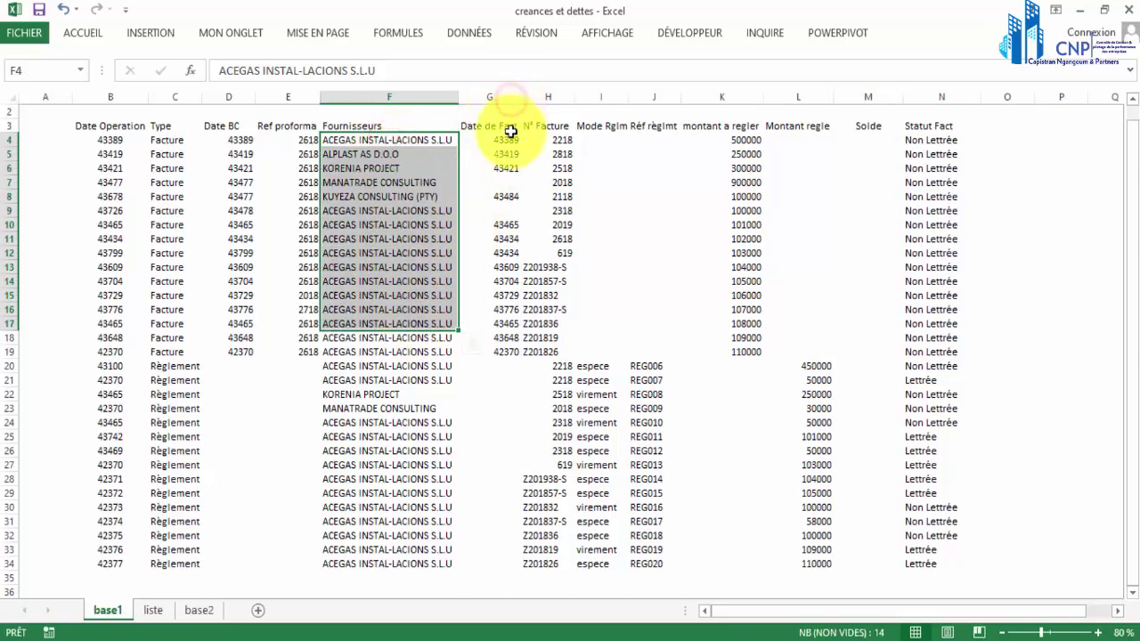
{"action": "left_click_drag", "start_coordinate": [506, 139], "coordinate": [497, 310]}
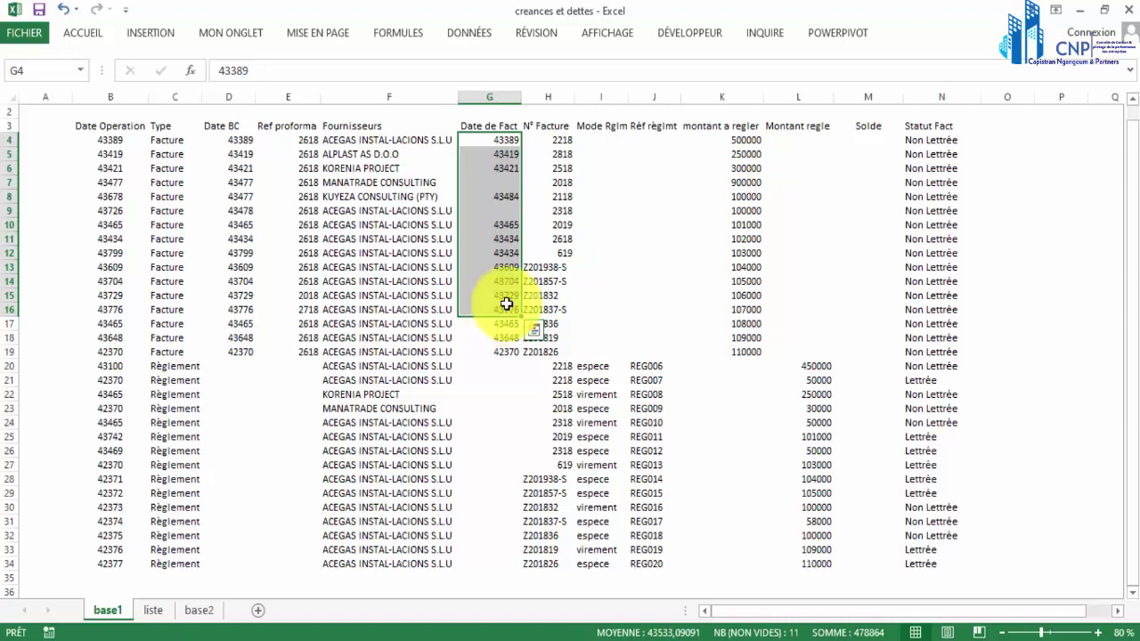
Examine the remaining columns from N° Facture to Statut Fact, including payment mode, payment reference, amounts and balance.
{"action": "left_click", "coordinate": [558, 142]}
{"action": "left_click_drag", "start_coordinate": [556, 144], "coordinate": [552, 267]}
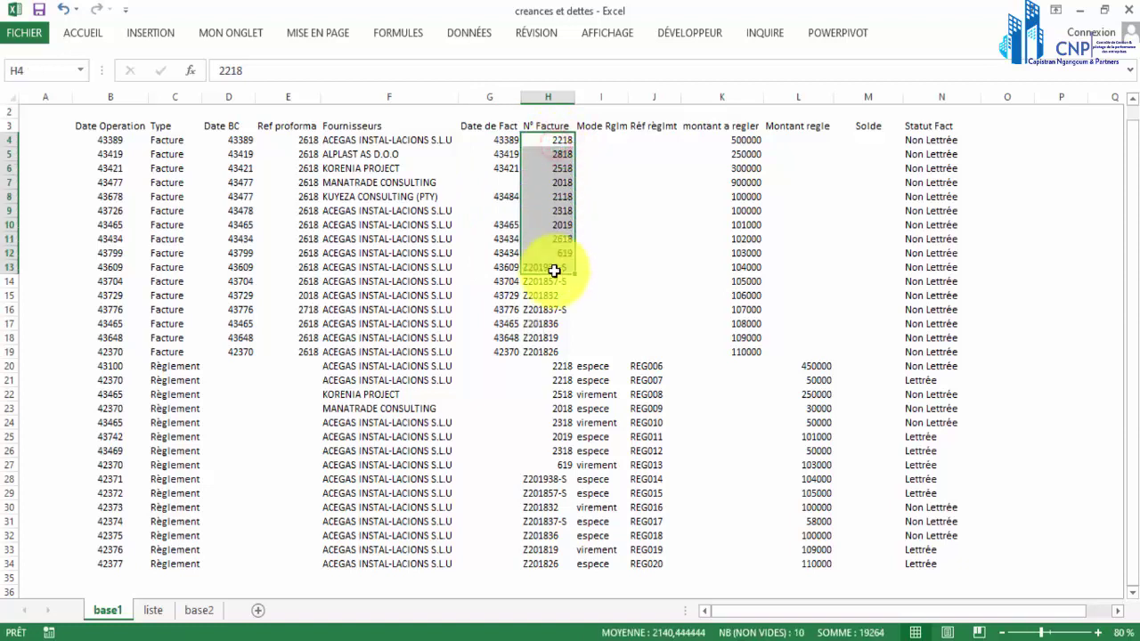
{"action": "left_click_drag", "start_coordinate": [603, 145], "coordinate": [604, 253]}
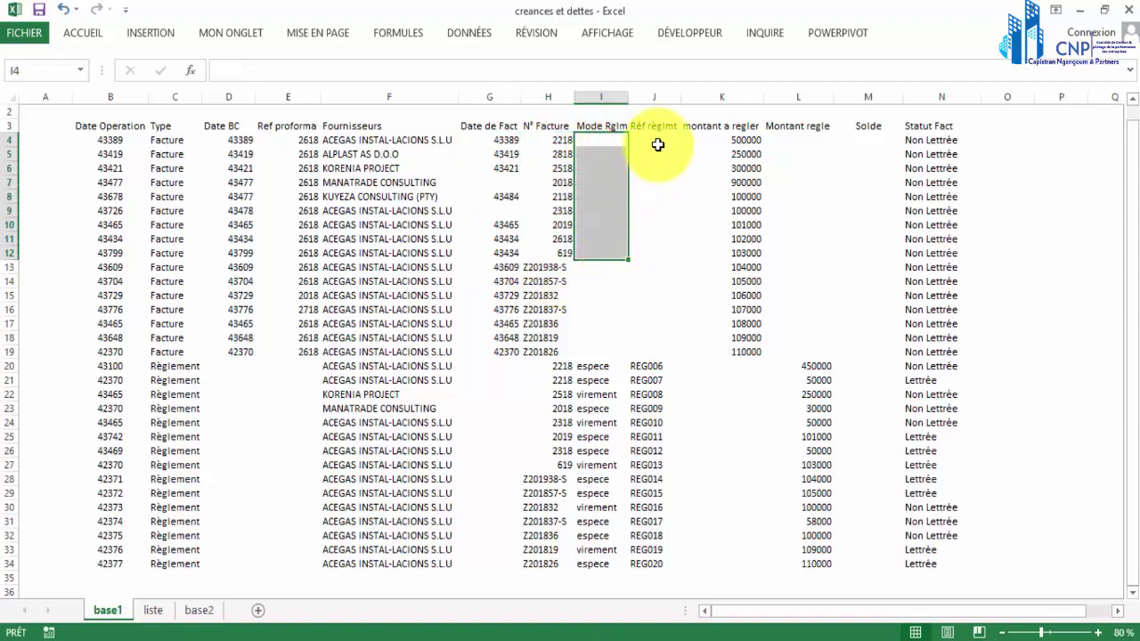
{"action": "left_click_drag", "start_coordinate": [657, 141], "coordinate": [663, 253]}
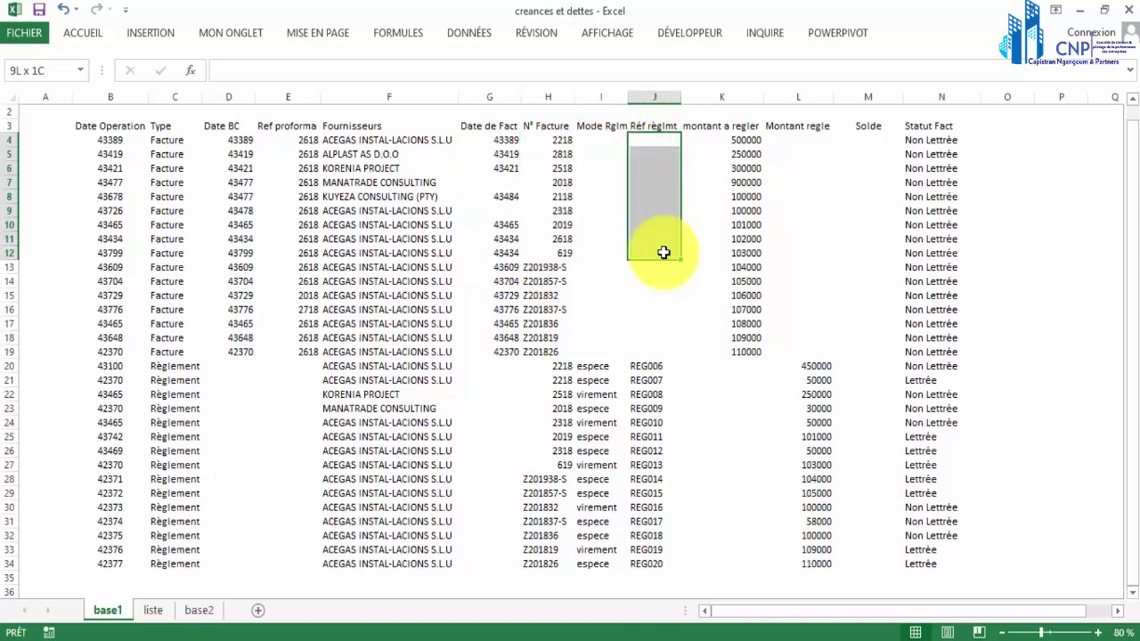
{"action": "left_click_drag", "start_coordinate": [709, 142], "coordinate": [736, 273]}
{"action": "left_click", "coordinate": [810, 140]}
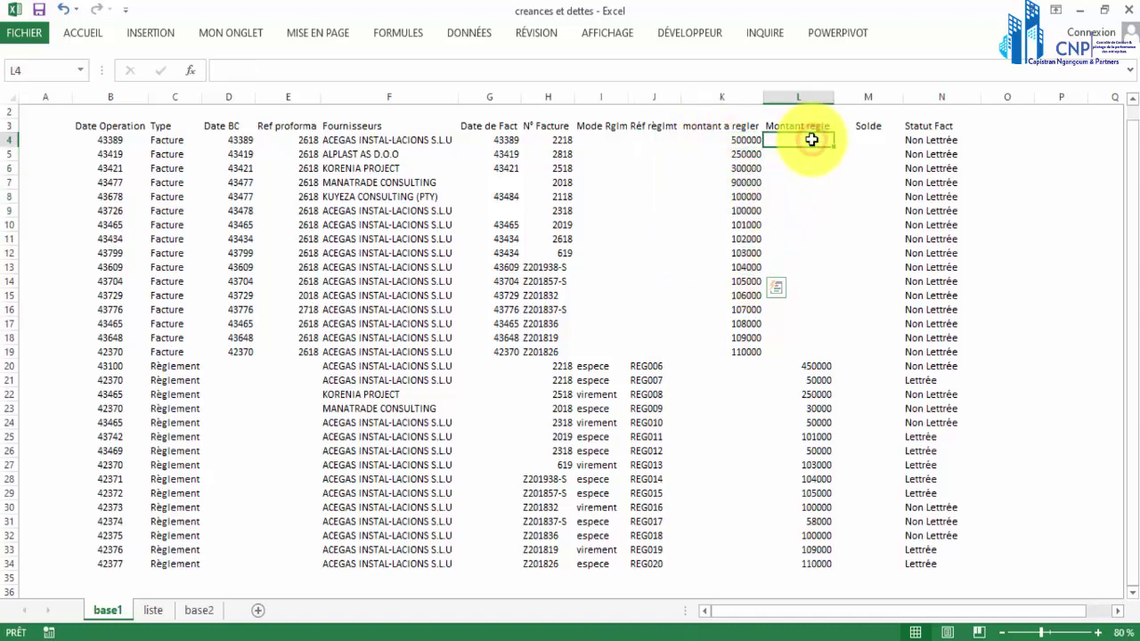
{"action": "left_click_drag", "start_coordinate": [811, 139], "coordinate": [817, 267]}
{"action": "left_click", "coordinate": [873, 143]}
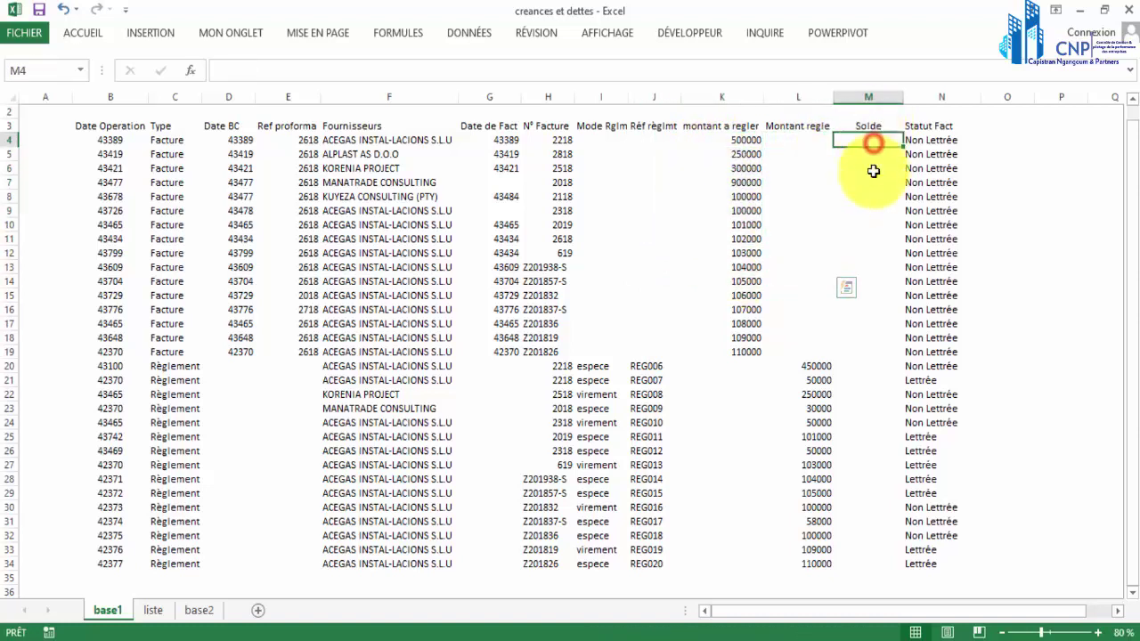
{"action": "left_click_drag", "start_coordinate": [873, 171], "coordinate": [872, 282]}
{"action": "left_click_drag", "start_coordinate": [929, 143], "coordinate": [939, 479]}
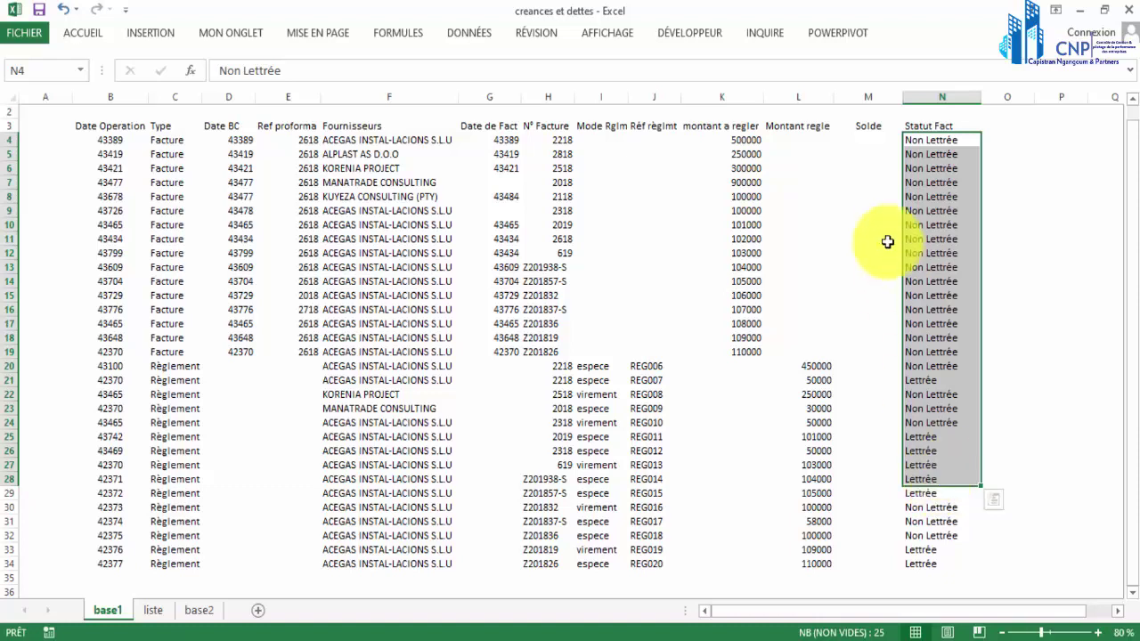
{"action": "left_click", "coordinate": [941, 143]}
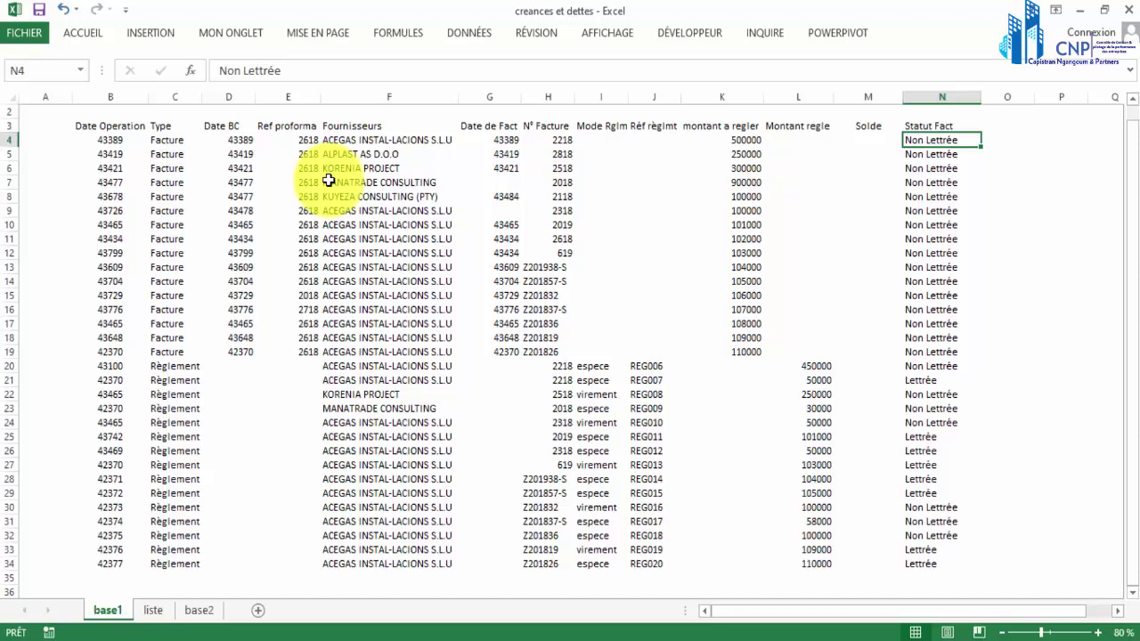
Convert the data range B3:N34 on base1 into a table with headers.
{"action": "left_click", "coordinate": [119, 142]}
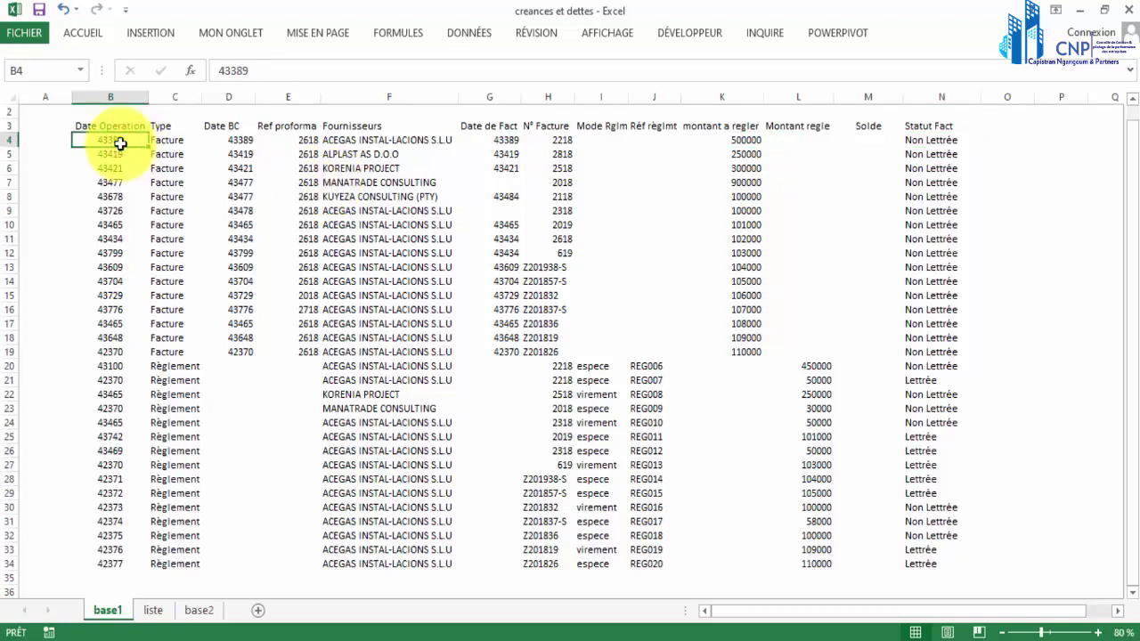
{"action": "left_click", "coordinate": [161, 32]}
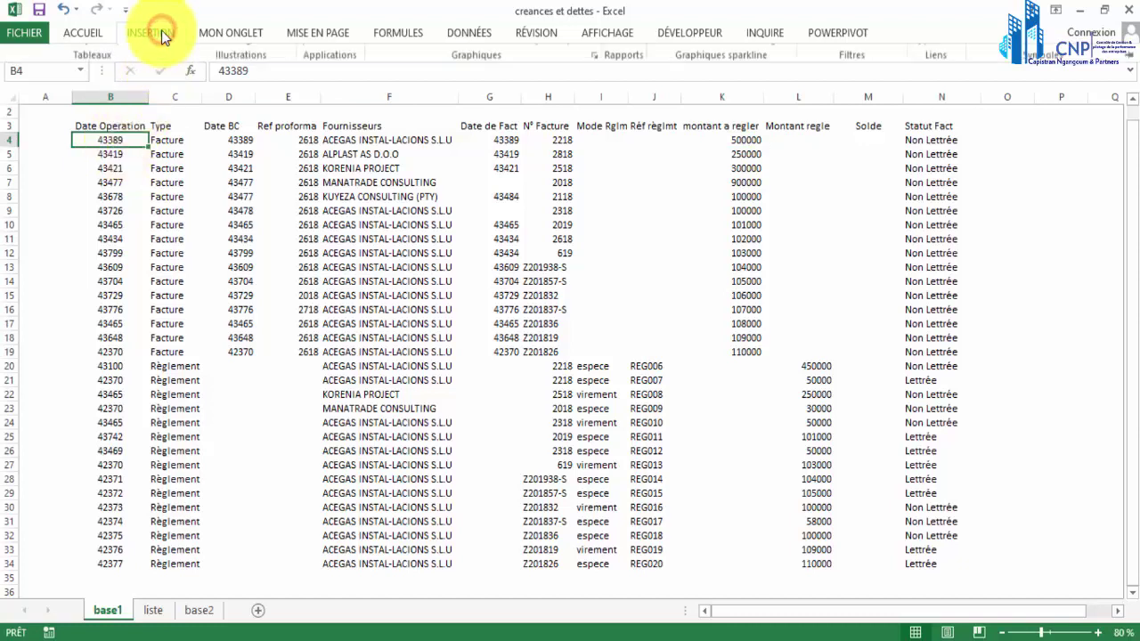
{"action": "left_click", "coordinate": [166, 56]}
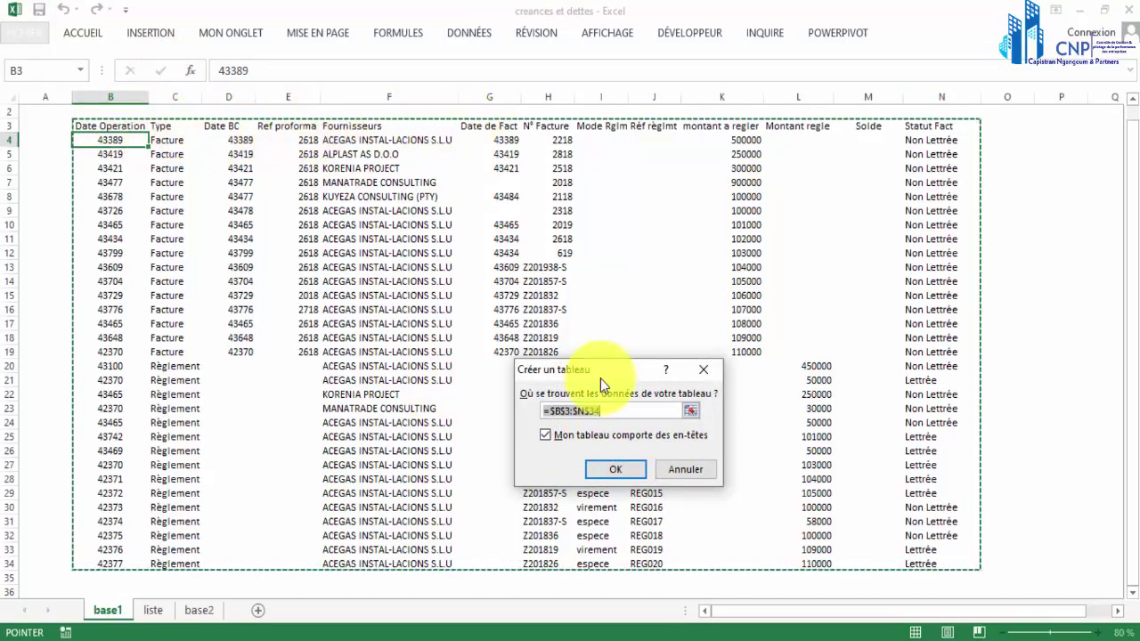
{"action": "left_click", "coordinate": [620, 472]}
{"action": "left_click", "coordinate": [649, 319]}
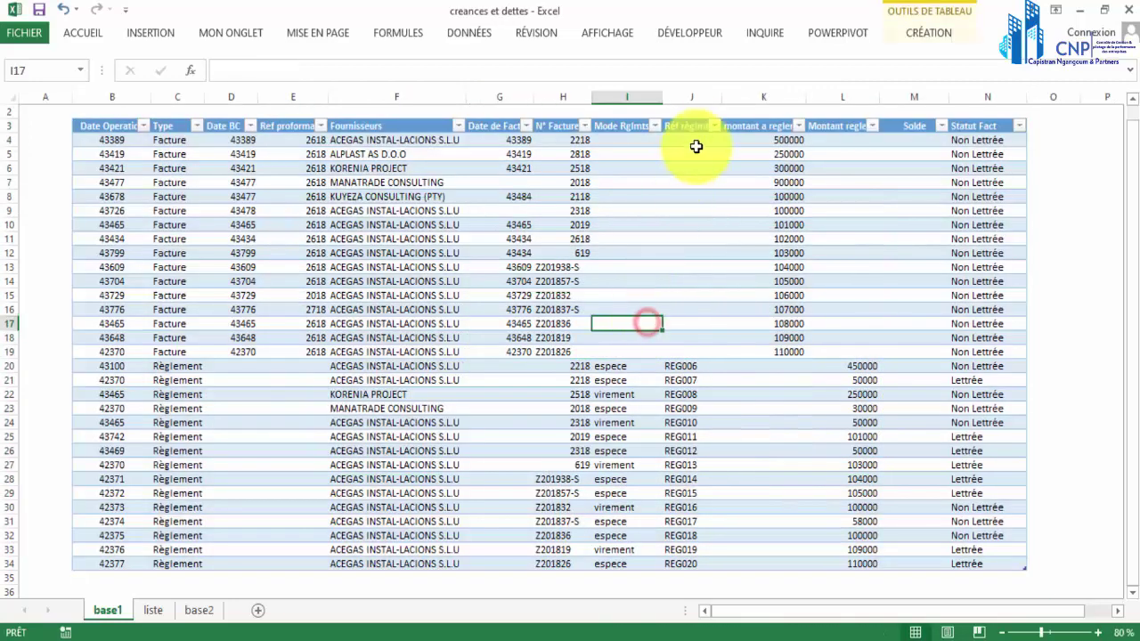
Apply the table style "Style de tableau moyen 20" to the new table.
{"action": "left_click", "coordinate": [923, 34]}
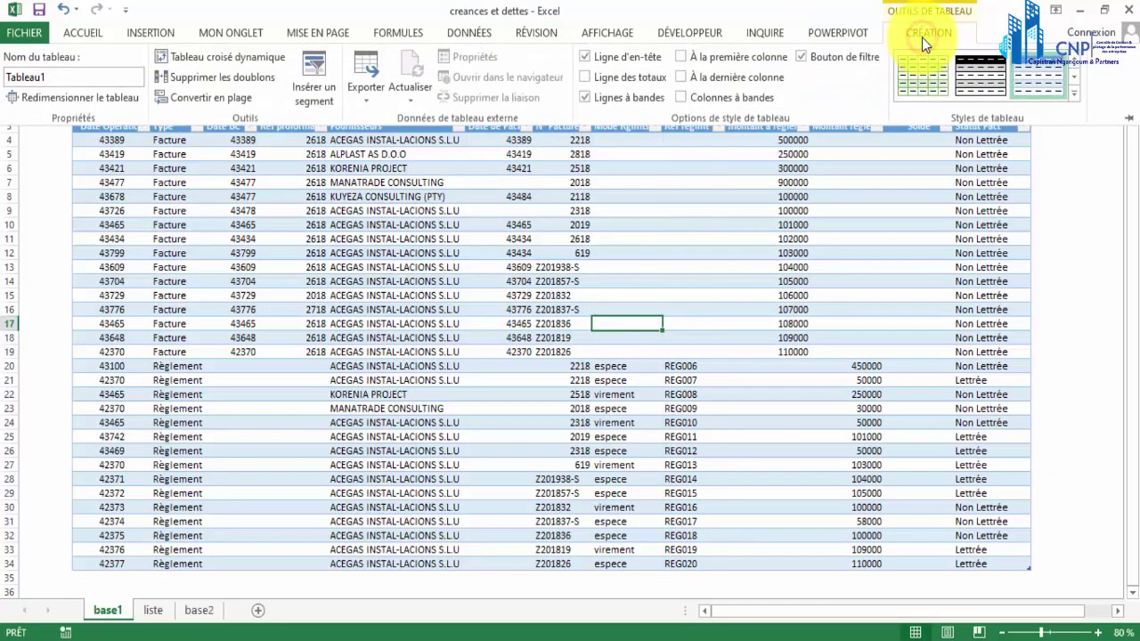
{"action": "left_click", "coordinate": [1078, 78]}
{"action": "left_click", "coordinate": [1078, 78]}
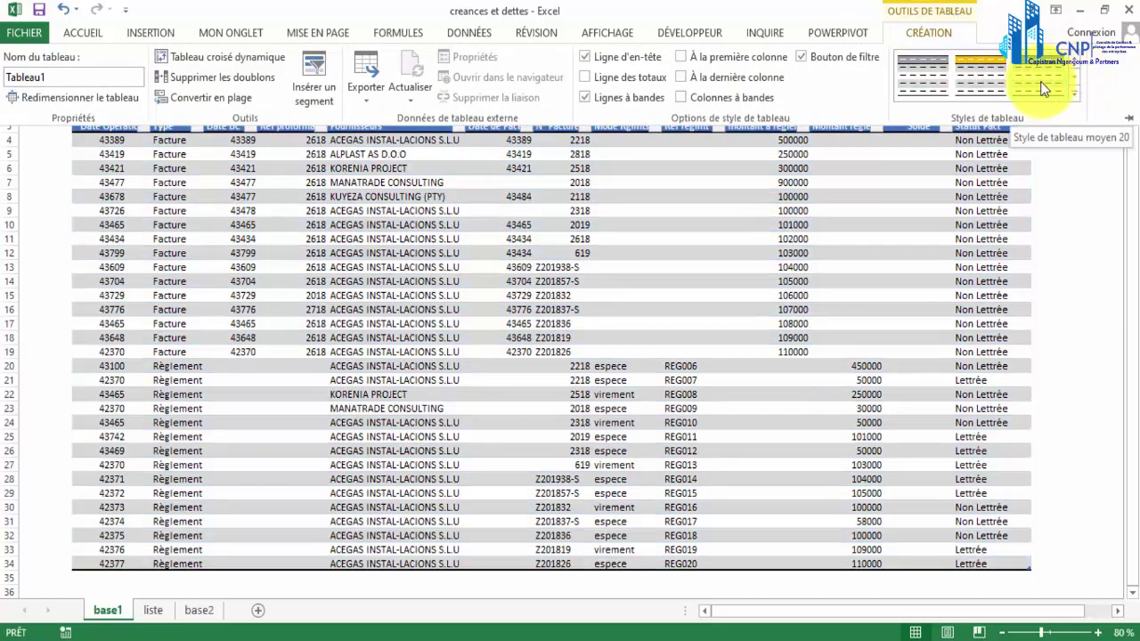
{"action": "left_click", "coordinate": [1041, 81]}
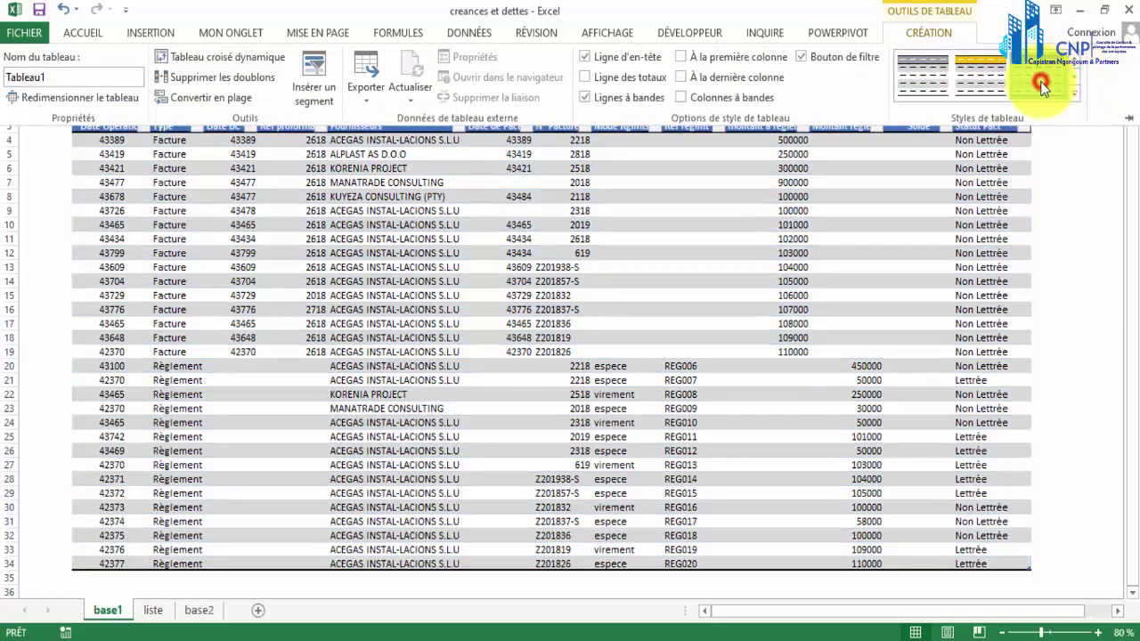
{"action": "left_click", "coordinate": [793, 240]}
{"action": "left_click", "coordinate": [547, 219]}
Remove the filter buttons from the table's header row.
{"action": "left_click", "coordinate": [610, 33]}
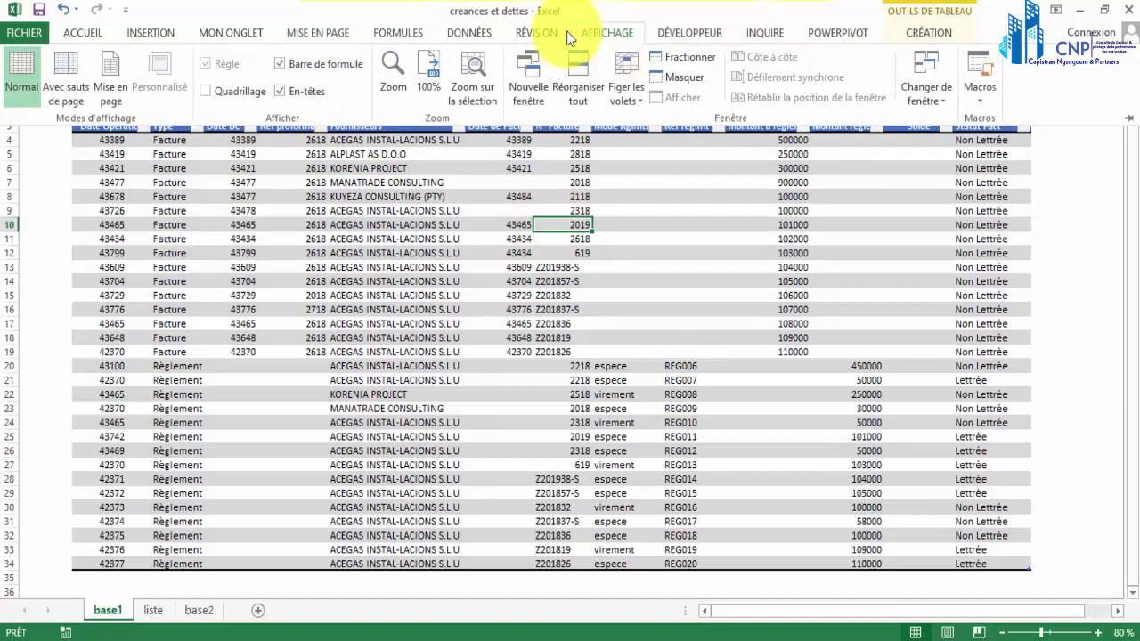
{"action": "left_click", "coordinate": [486, 20]}
{"action": "left_click", "coordinate": [481, 29]}
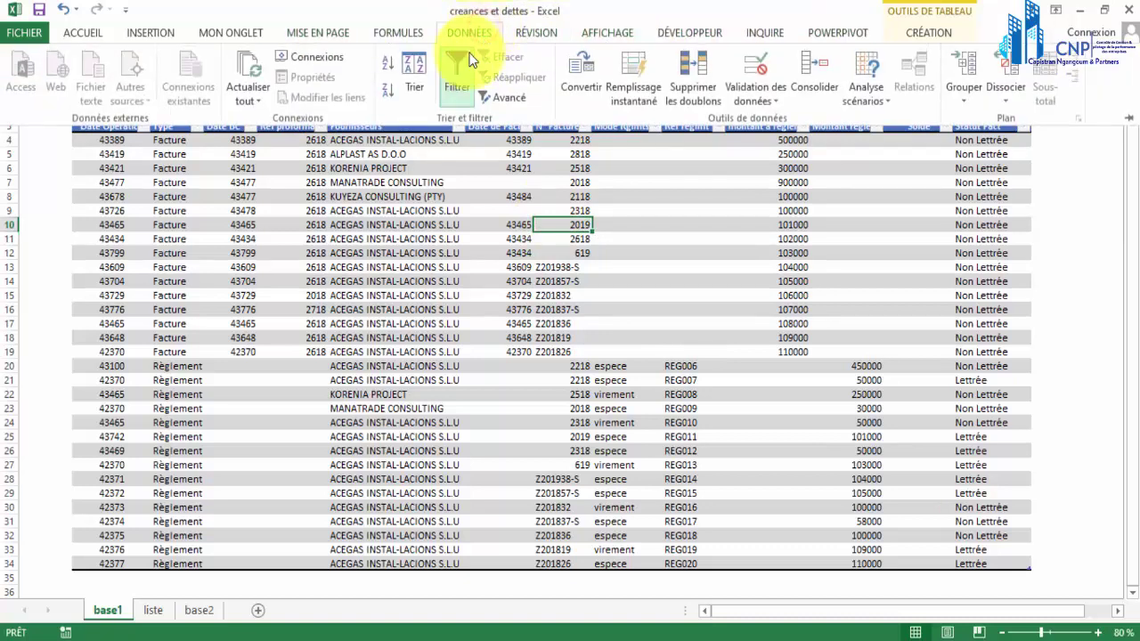
{"action": "left_click", "coordinate": [458, 62]}
{"action": "left_click", "coordinate": [432, 252]}
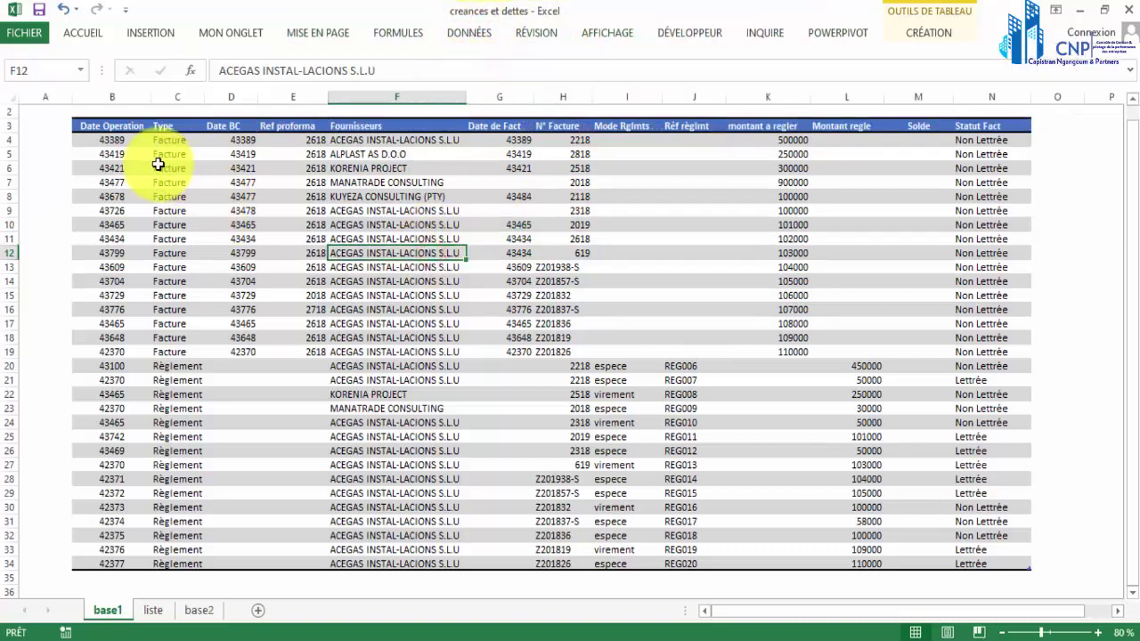
Center the contents of the whole table horizontally, including the header row.
{"action": "left_click_drag", "start_coordinate": [110, 127], "coordinate": [984, 565]}
{"action": "left_click", "coordinate": [89, 34]}
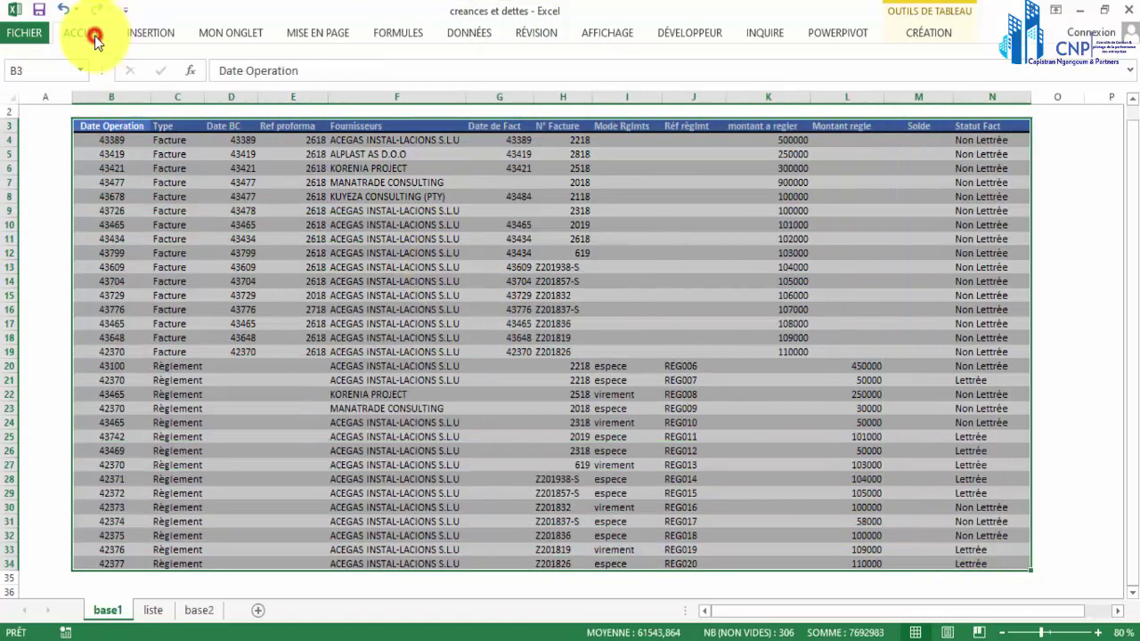
{"action": "left_click", "coordinate": [283, 93]}
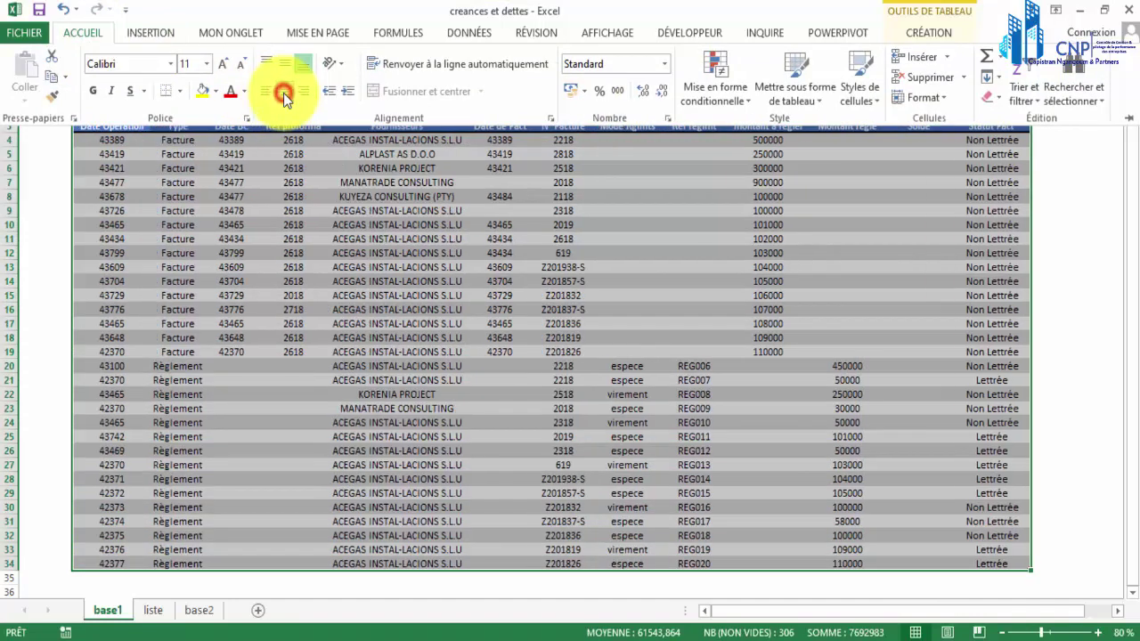
{"action": "left_click", "coordinate": [377, 323]}
{"action": "left_click", "coordinate": [307, 278]}
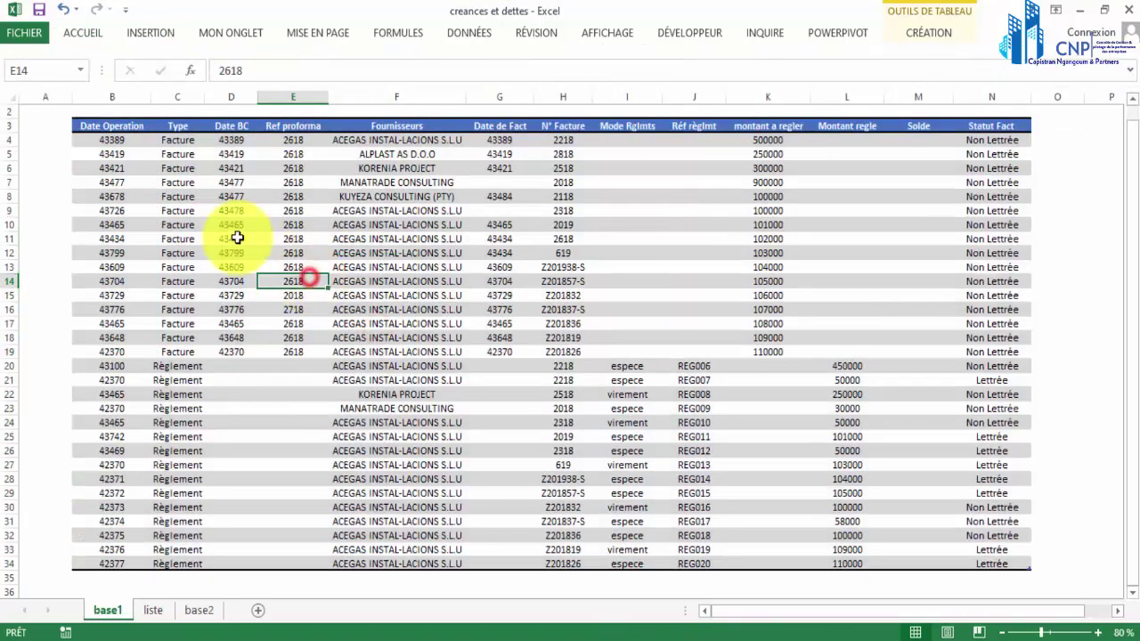
Format the Date Operation column as dates with the full month name (last 14 mars 2012 type) and fit the column width to its contents.
{"action": "left_click", "coordinate": [116, 119]}
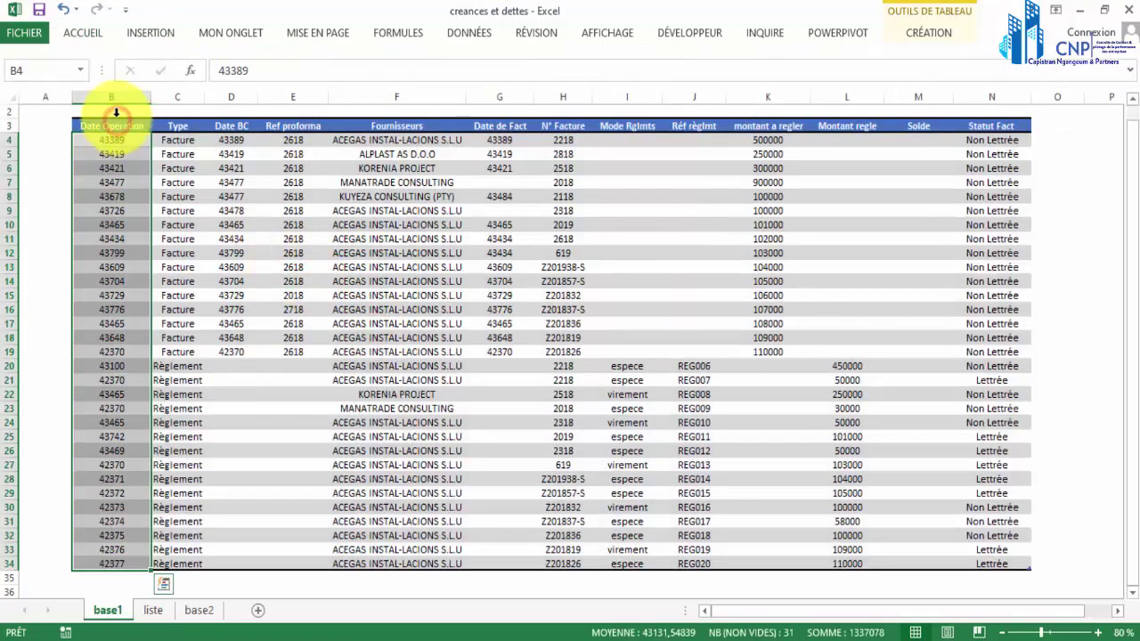
{"action": "left_click", "coordinate": [96, 34]}
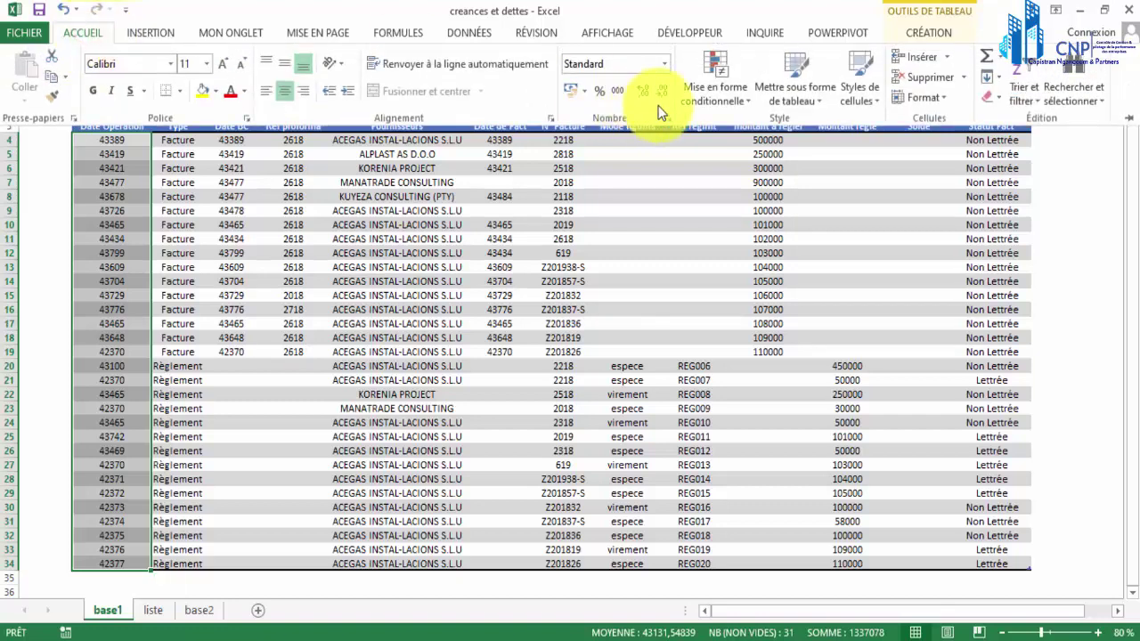
{"action": "left_click", "coordinate": [668, 120]}
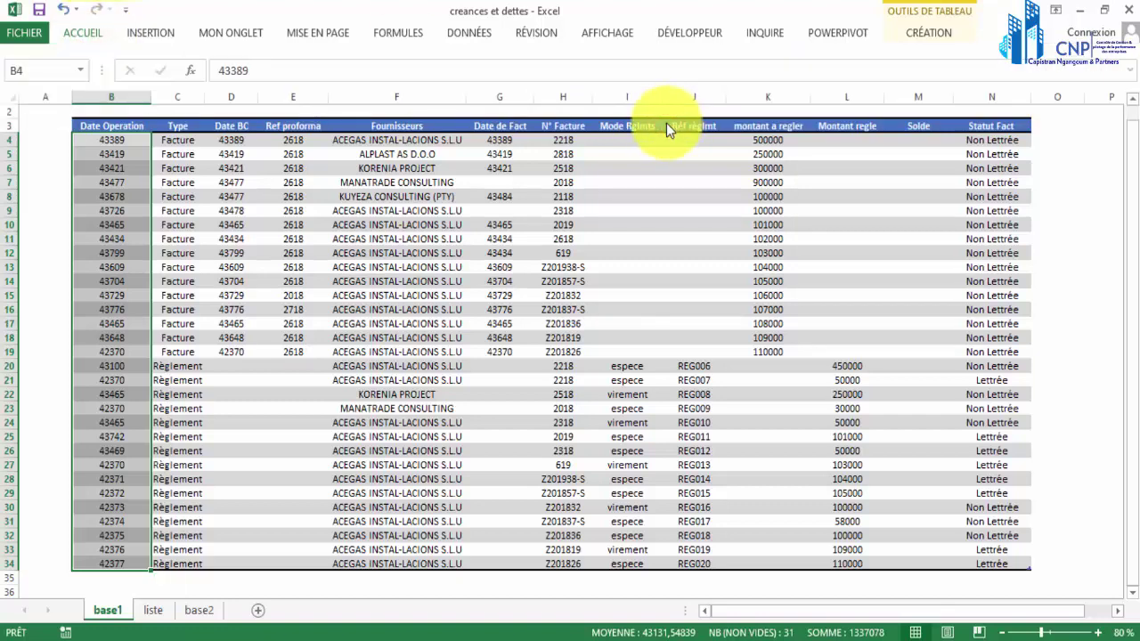
{"action": "key", "text": "ctrl+1"}
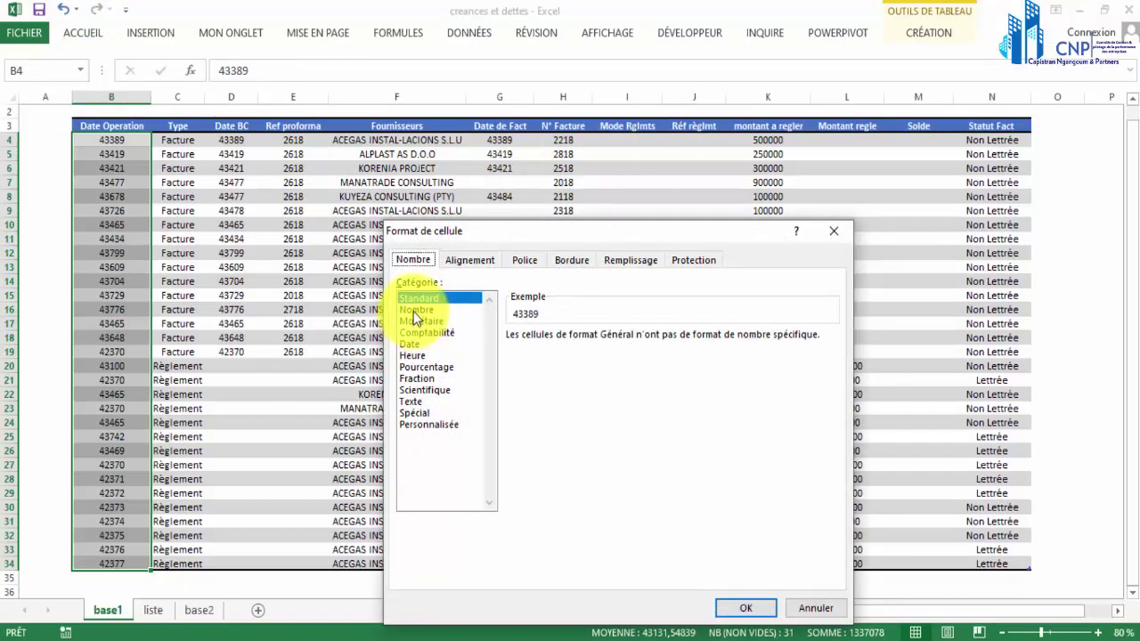
{"action": "left_click", "coordinate": [411, 344]}
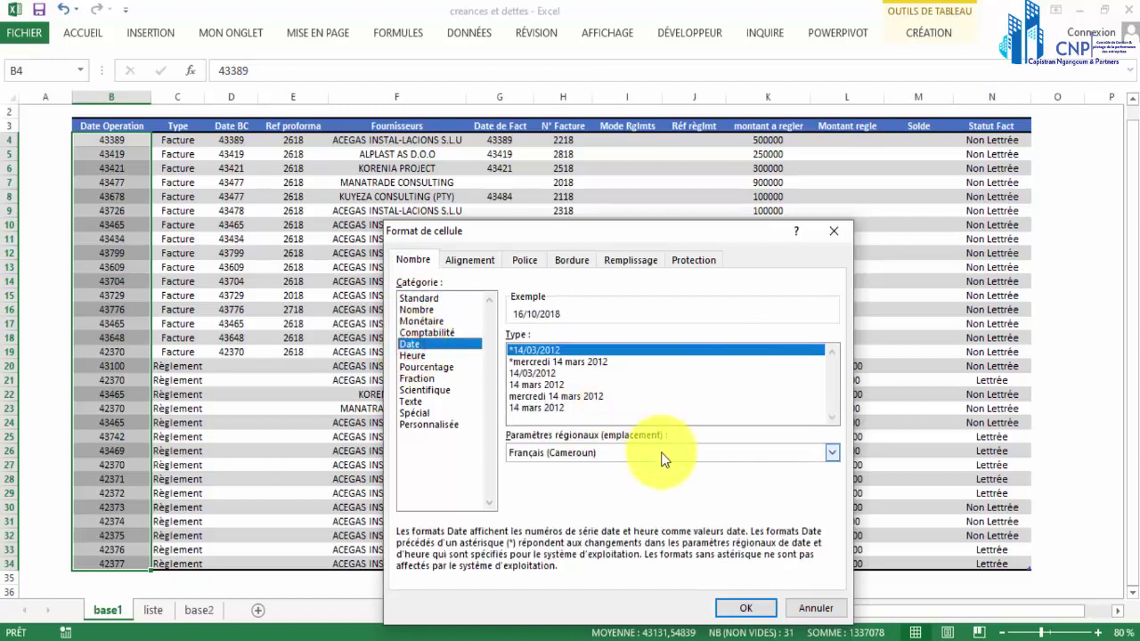
{"action": "left_click", "coordinate": [546, 384]}
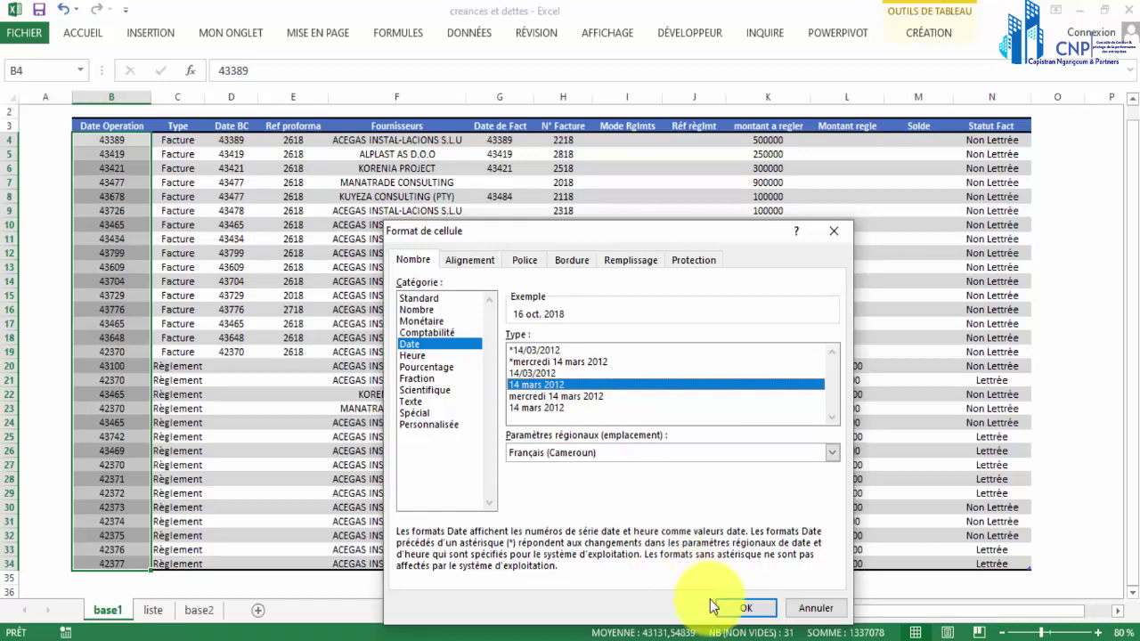
{"action": "left_click", "coordinate": [537, 407]}
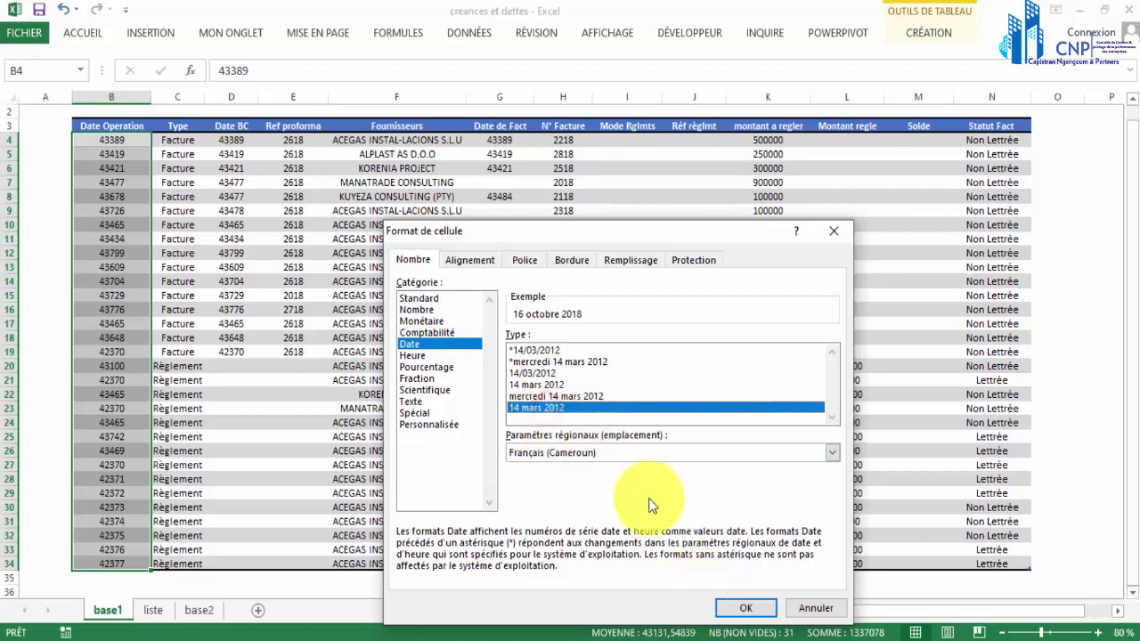
{"action": "left_click", "coordinate": [739, 606]}
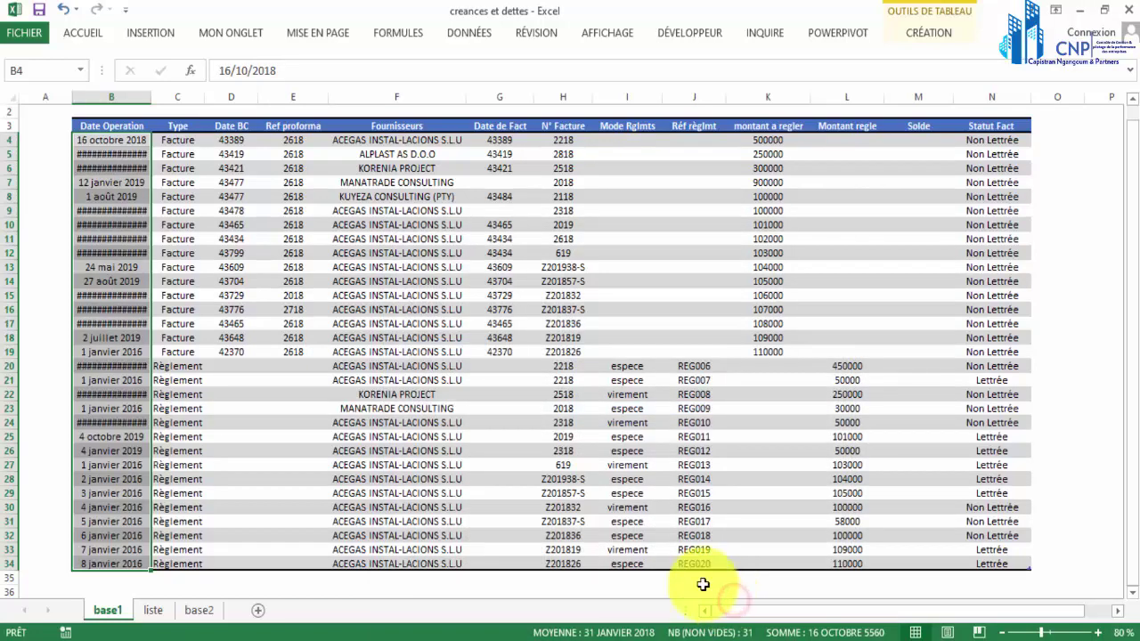
{"action": "left_click_drag", "start_coordinate": [149, 99], "coordinate": [149, 99]}
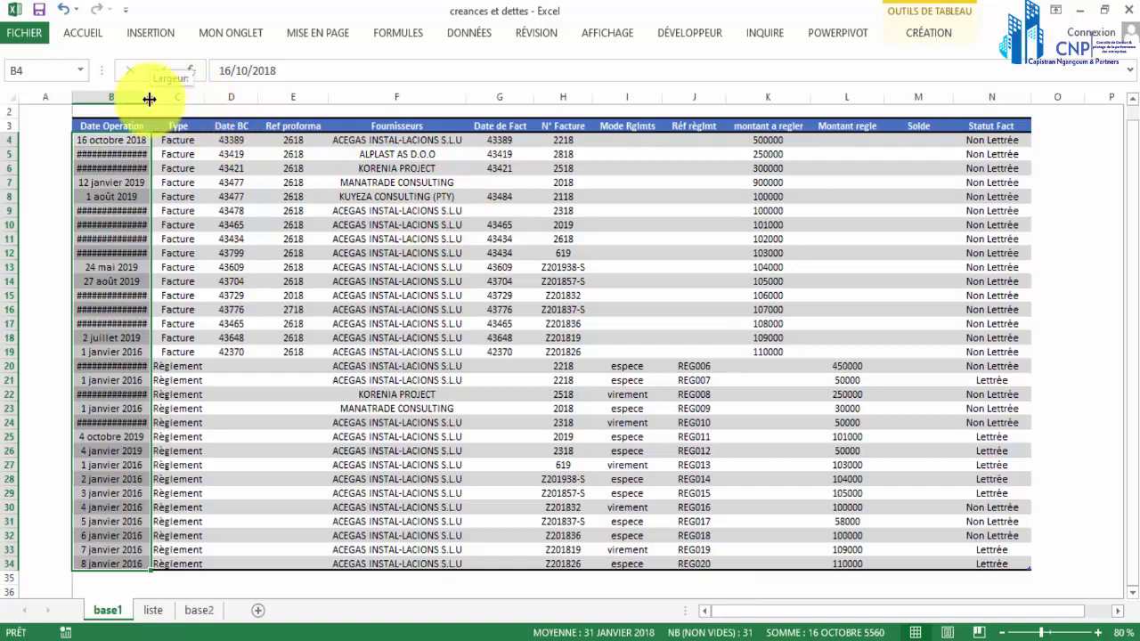
{"action": "double_click", "coordinate": [148, 99]}
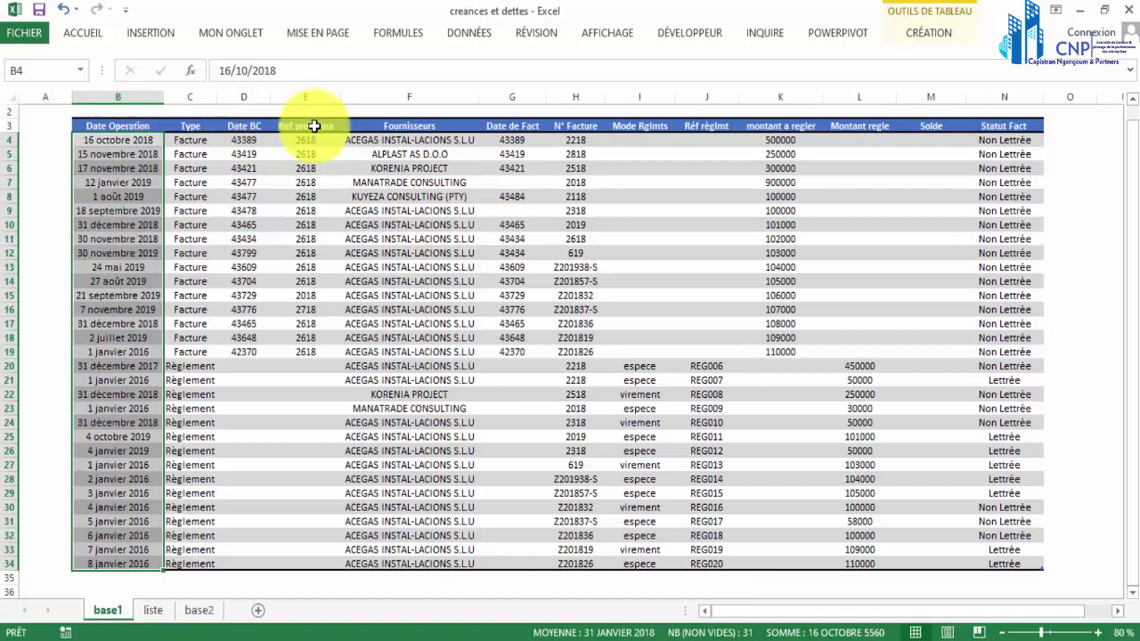
Format the Date BC column as dates with the full month name, using the last 14 mars 2012 type.
{"action": "left_click", "coordinate": [246, 121]}
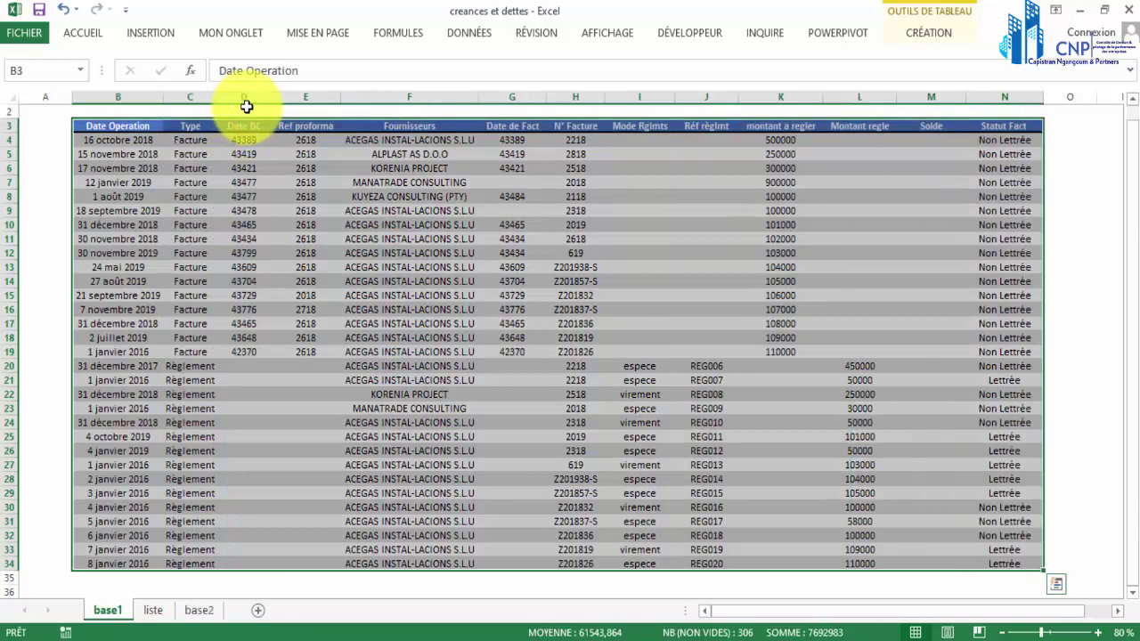
{"action": "left_click", "coordinate": [245, 107]}
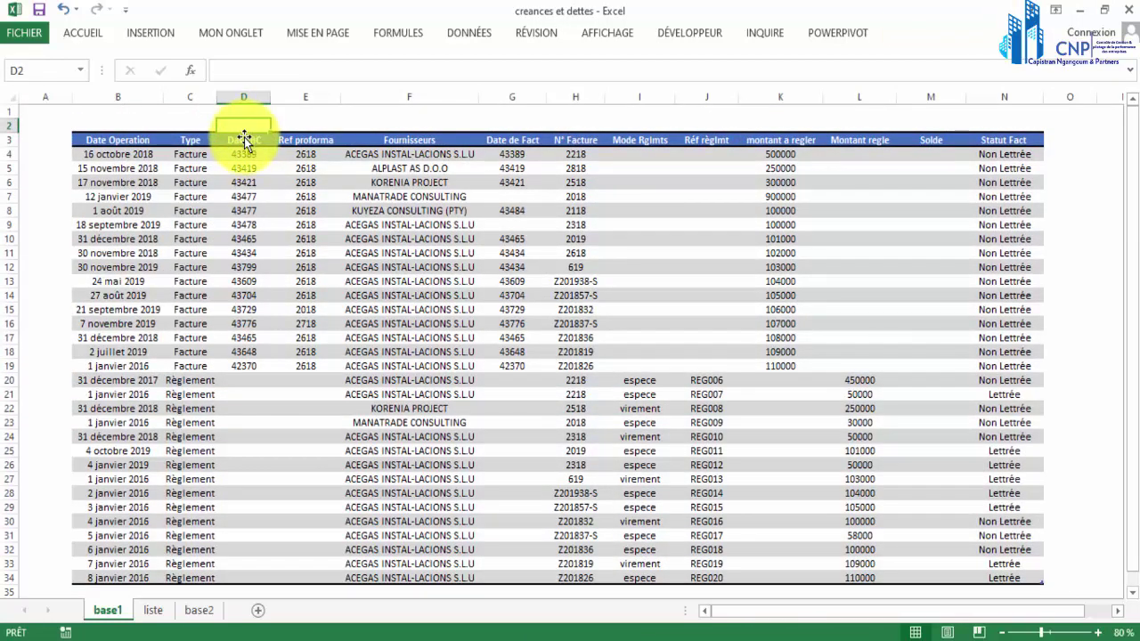
{"action": "left_click", "coordinate": [244, 134]}
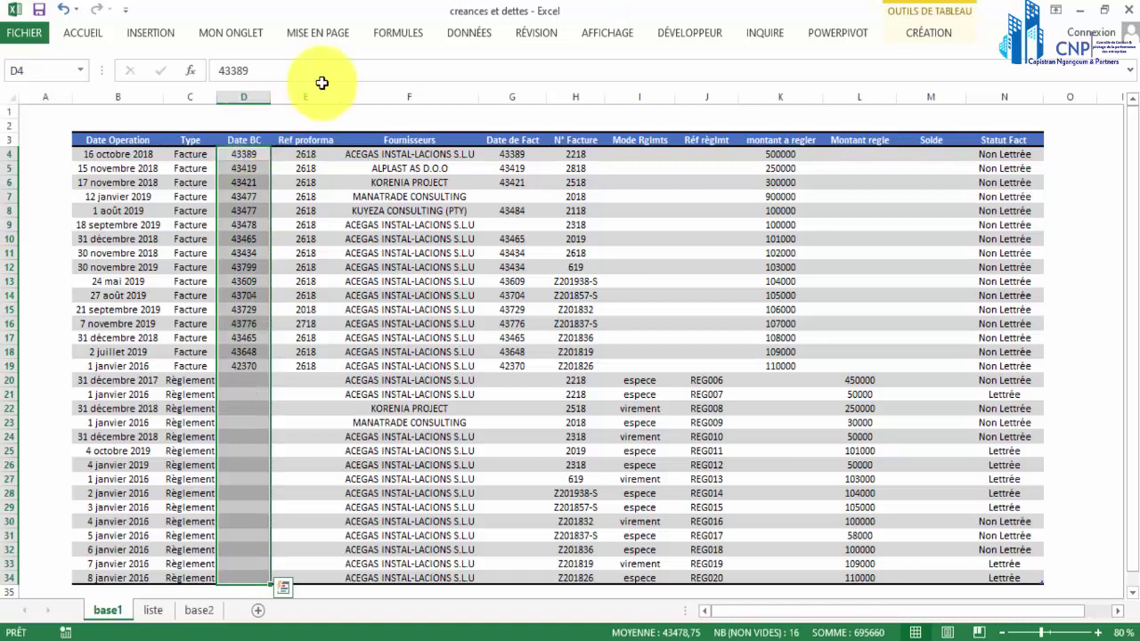
{"action": "left_click", "coordinate": [84, 32]}
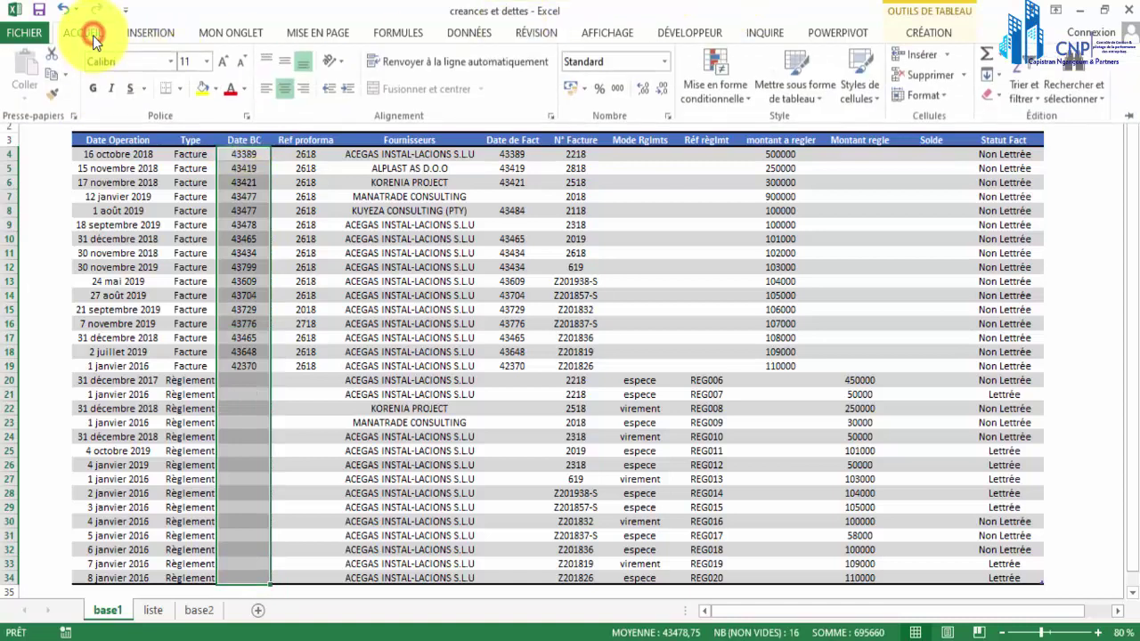
{"action": "left_click", "coordinate": [666, 119]}
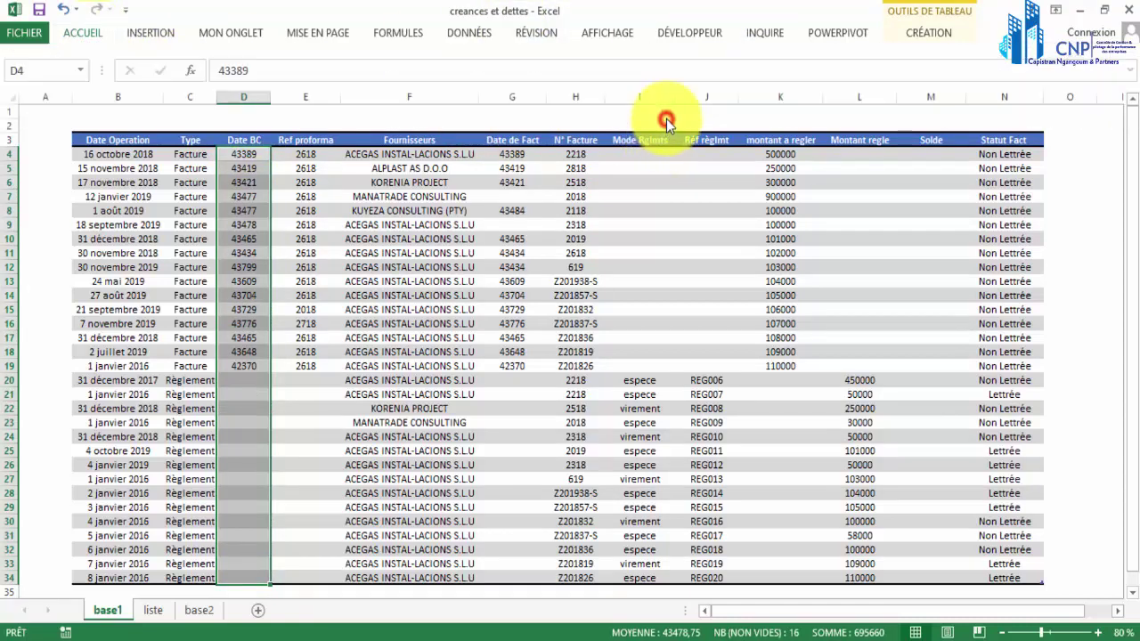
{"action": "left_click", "coordinate": [410, 344]}
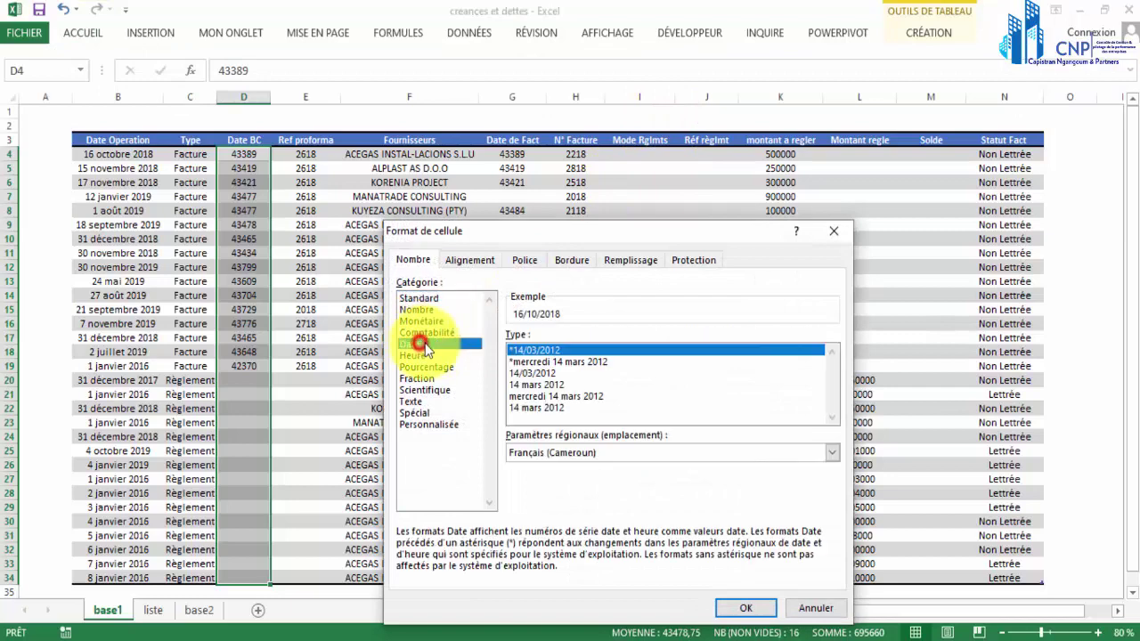
{"action": "left_click", "coordinate": [535, 408]}
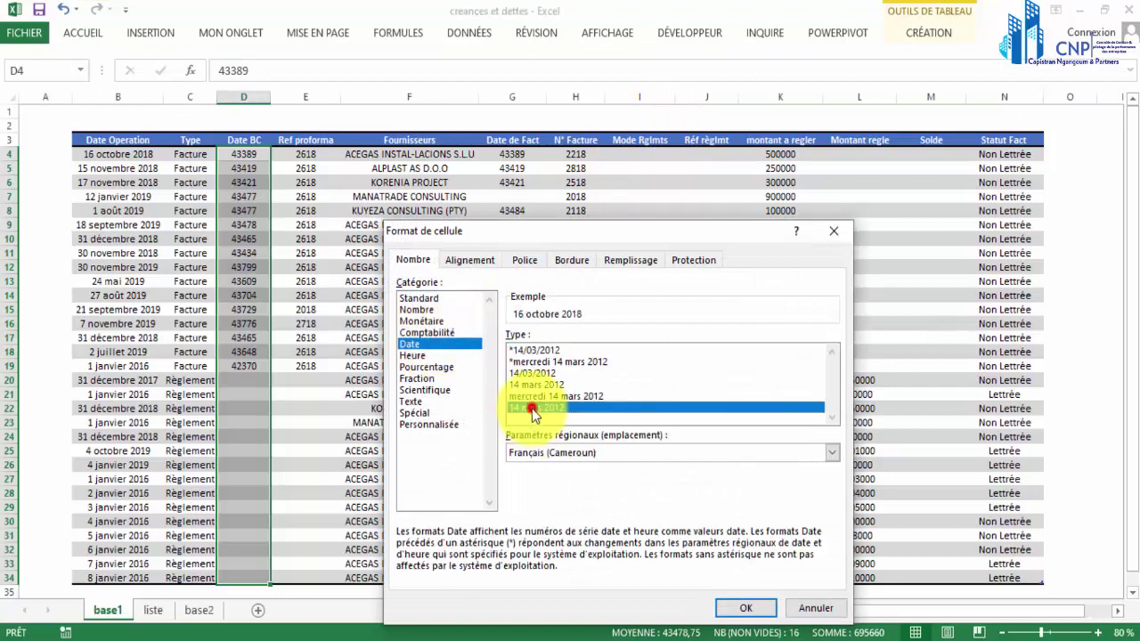
{"action": "left_click", "coordinate": [752, 610]}
{"action": "left_click", "coordinate": [301, 267]}
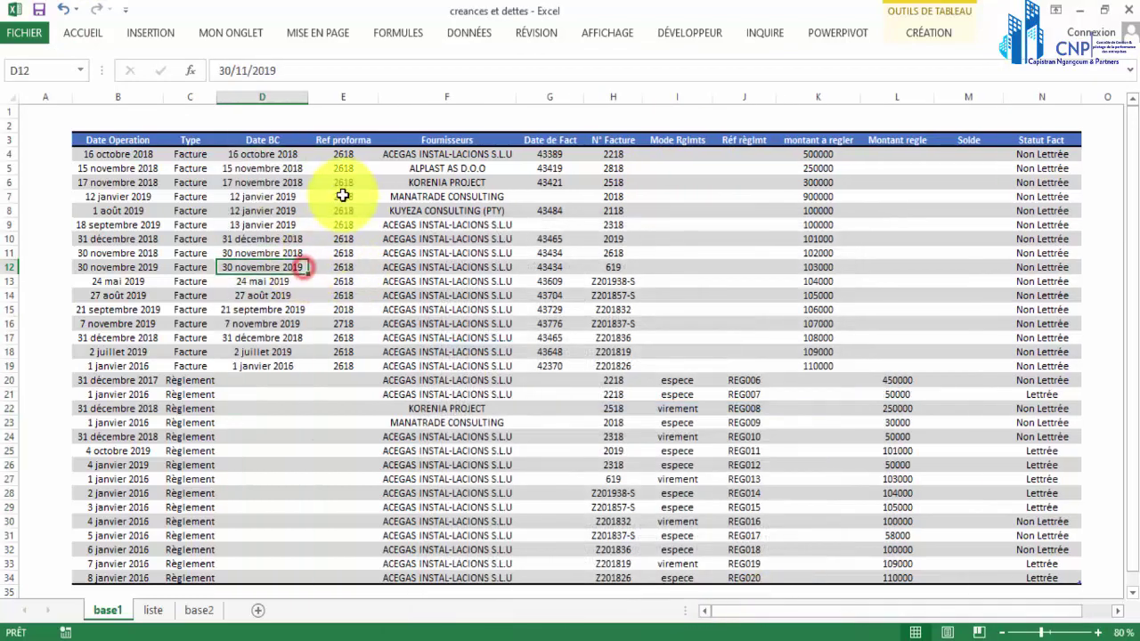
{"action": "left_click_drag", "start_coordinate": [344, 153], "coordinate": [362, 421]}
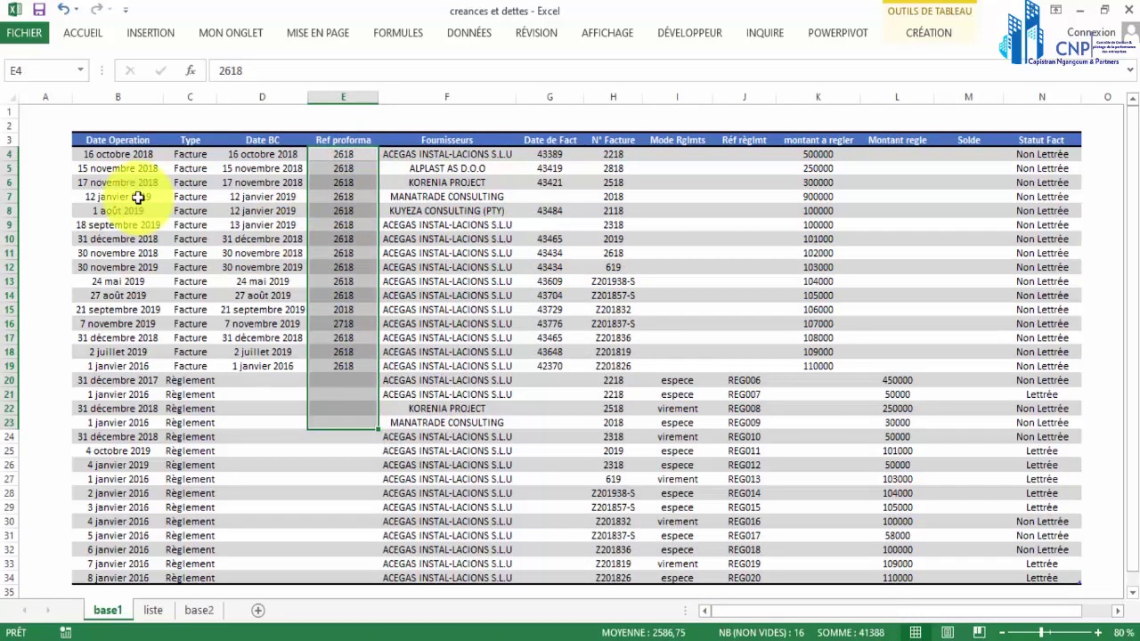
{"action": "left_click_drag", "start_coordinate": [192, 154], "coordinate": [193, 433]}
{"action": "left_click", "coordinate": [187, 369]}
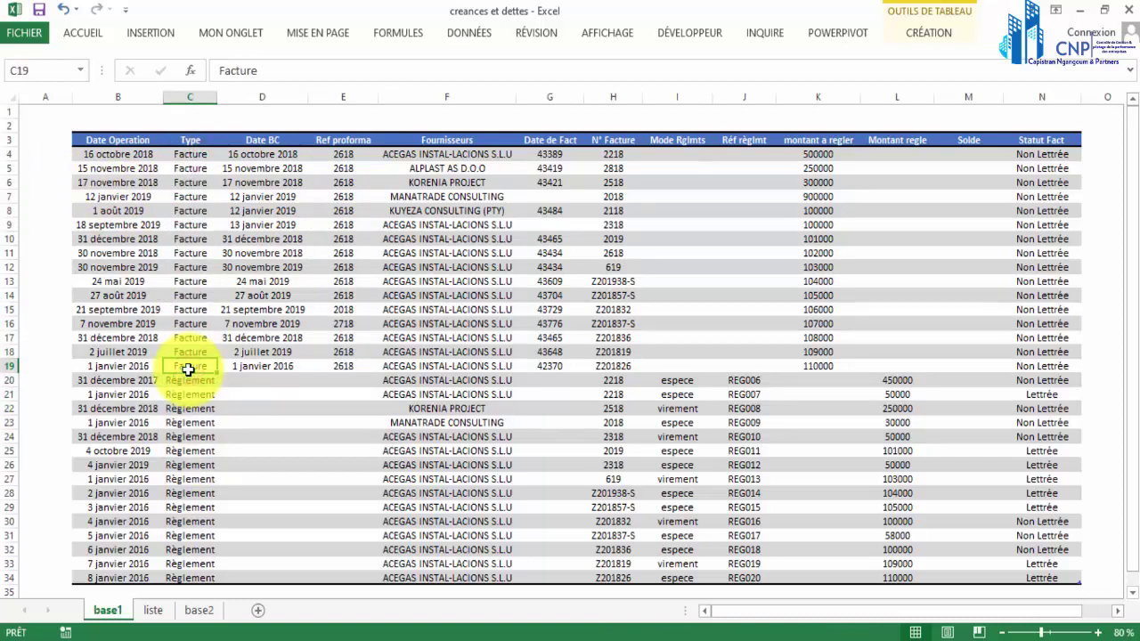
Copy the Type column entries C4:C34 from base1 and paste them as values only starting at B3 on the liste sheet.
{"action": "left_click_drag", "start_coordinate": [186, 147], "coordinate": [180, 402]}
{"action": "left_click_drag", "start_coordinate": [174, 472], "coordinate": [184, 578]}
{"action": "key", "text": "ctrl+c"}
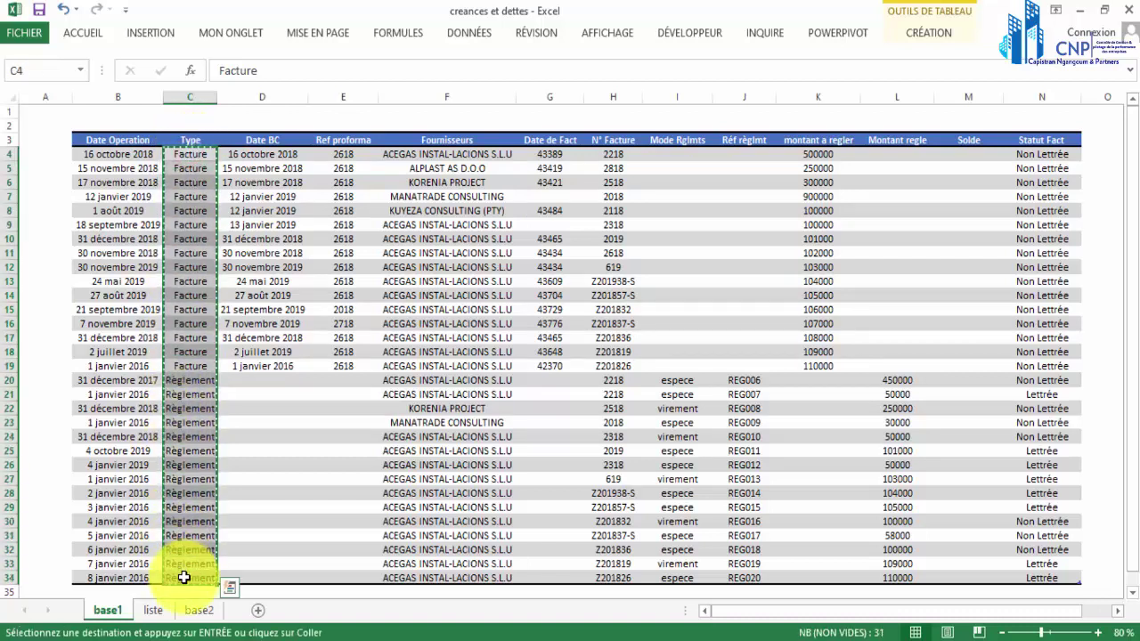
{"action": "left_click", "coordinate": [162, 611]}
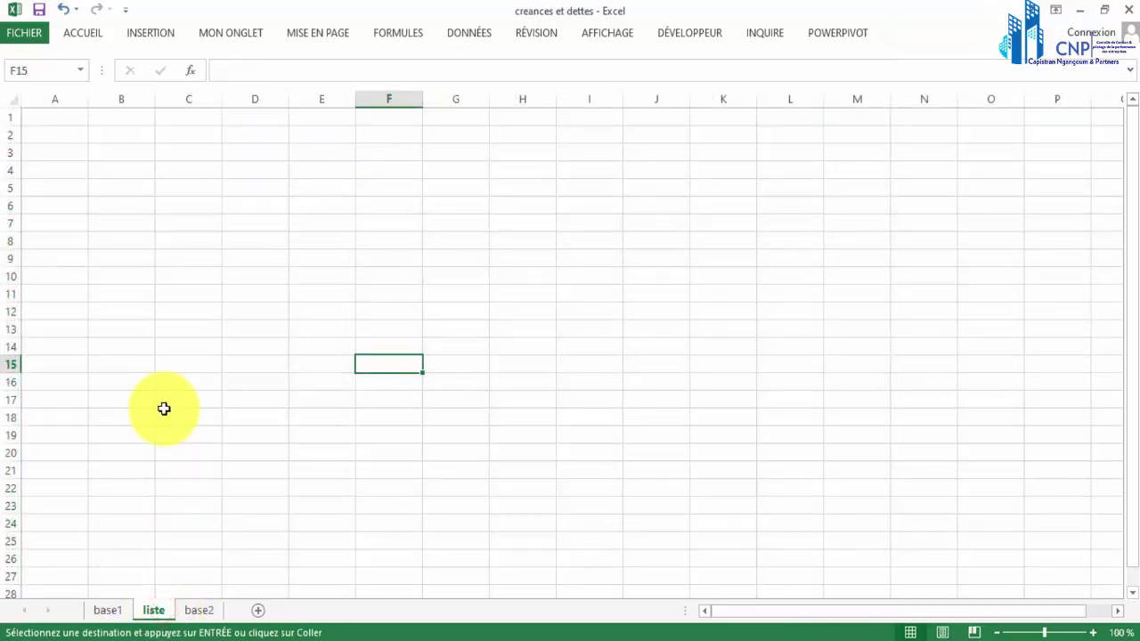
{"action": "left_click", "coordinate": [118, 149]}
{"action": "right_click", "coordinate": [118, 148]}
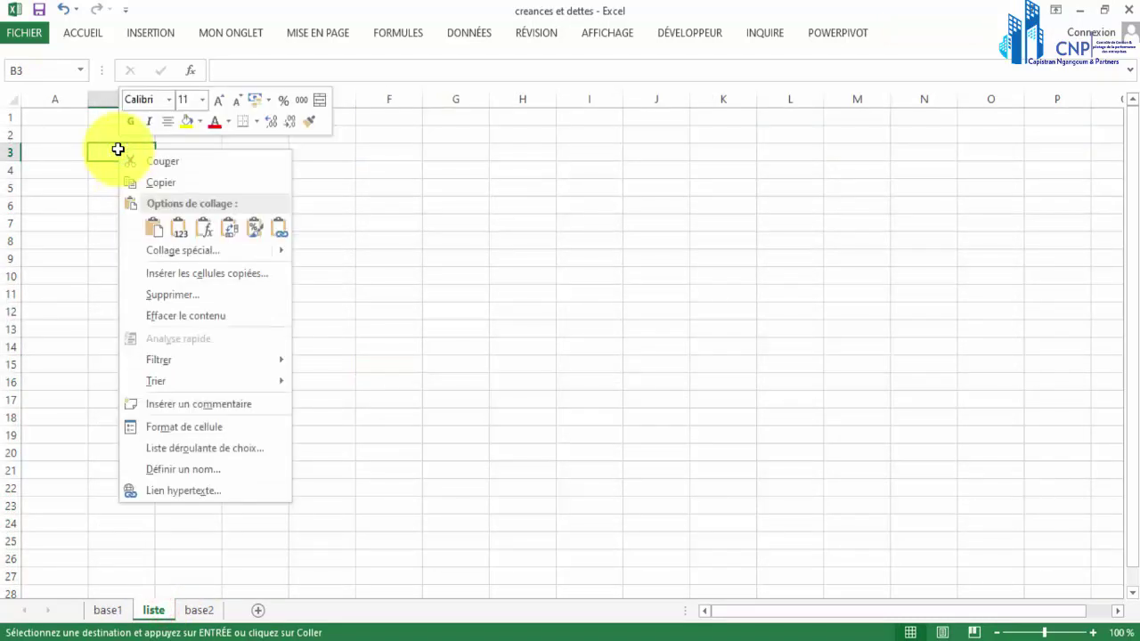
{"action": "left_click", "coordinate": [107, 153]}
{"action": "right_click", "coordinate": [107, 153]}
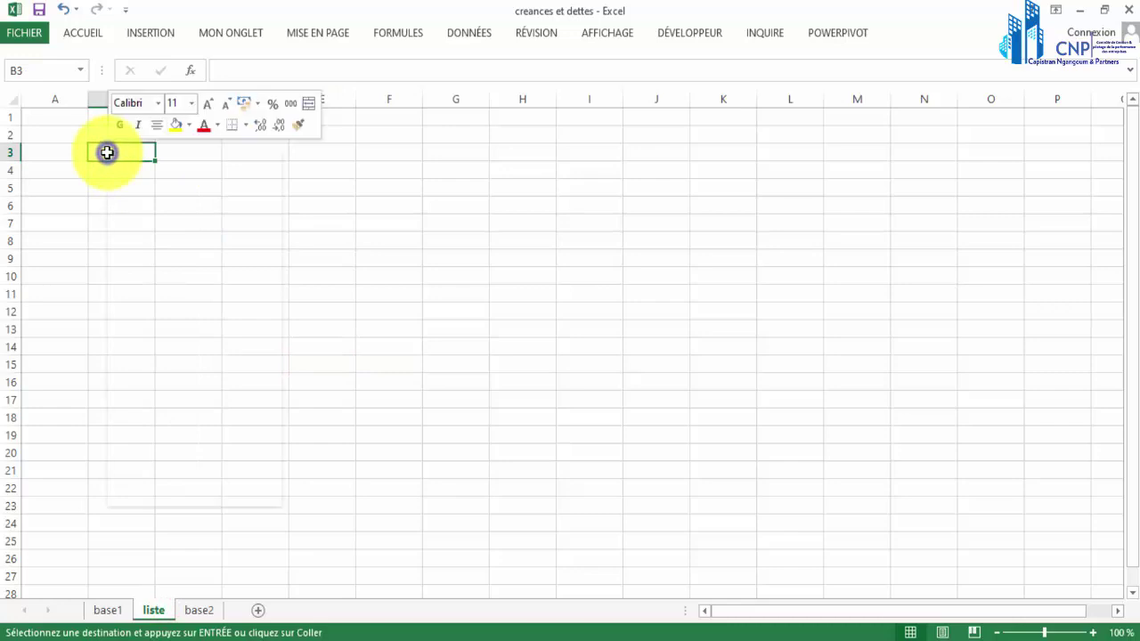
{"action": "left_click", "coordinate": [168, 231]}
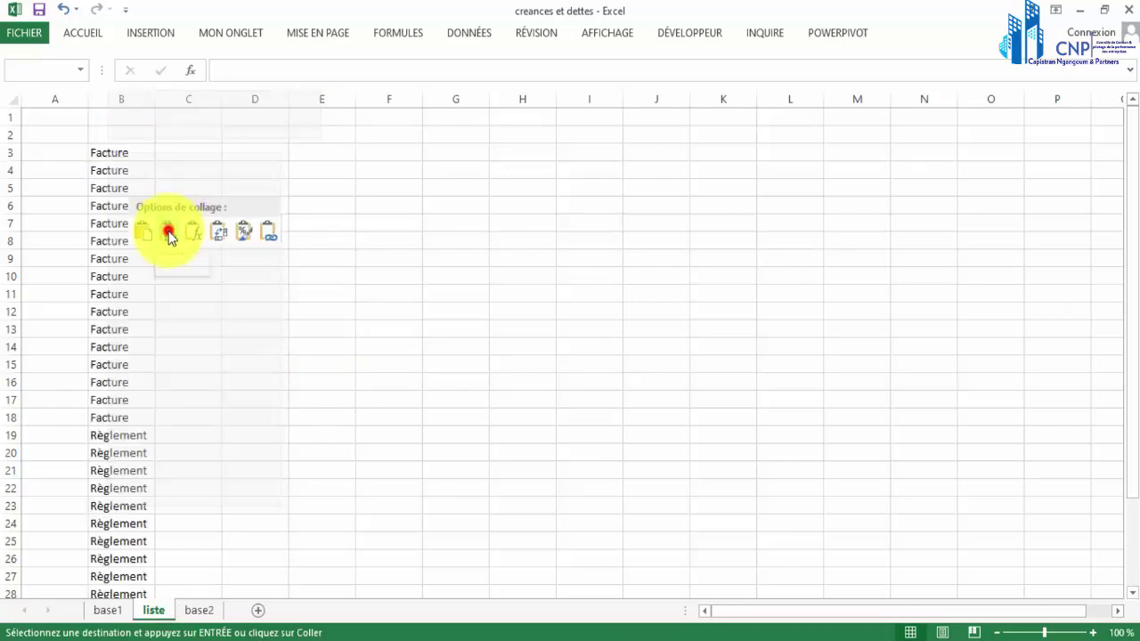
Remove the duplicates from the pasted type entries in column B, treating the data as having no headers.
{"action": "left_click", "coordinate": [458, 34]}
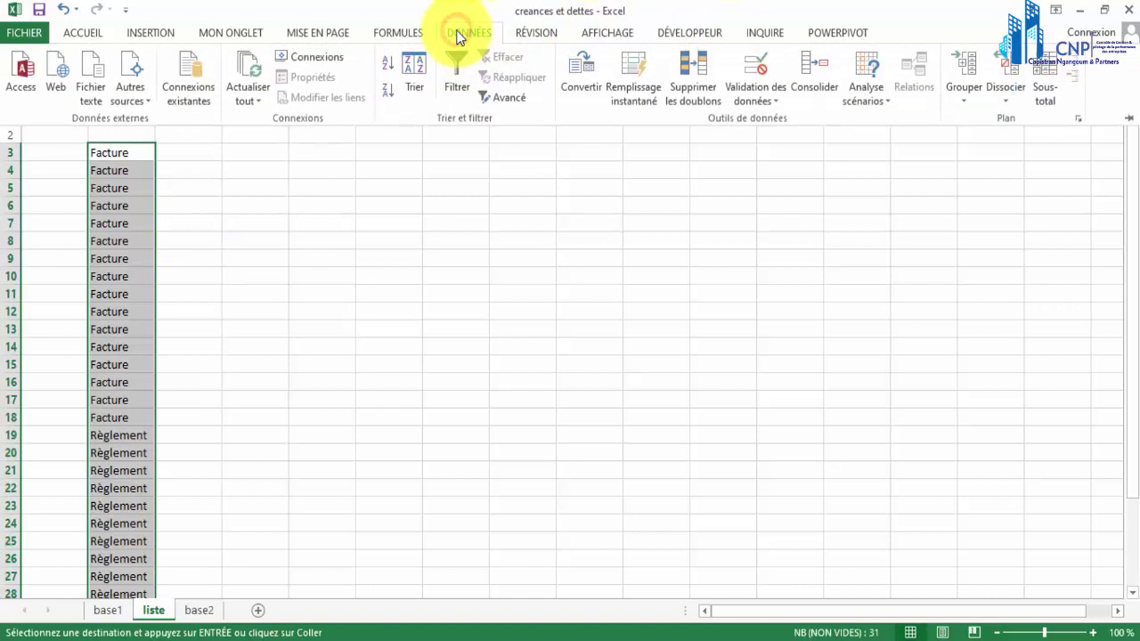
{"action": "left_click", "coordinate": [693, 76]}
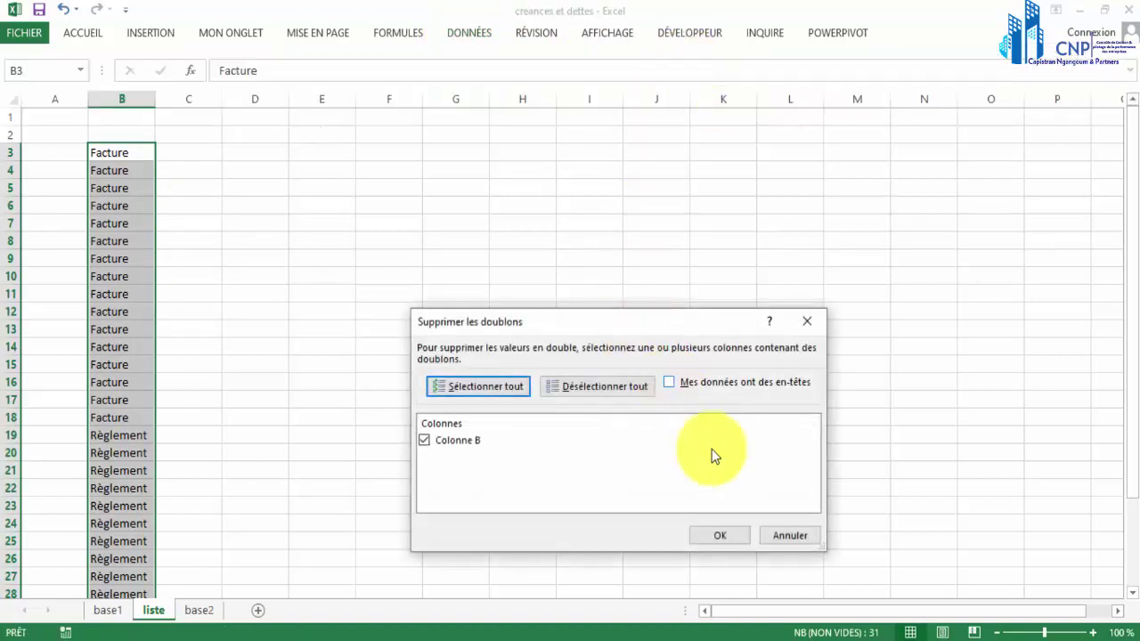
{"action": "left_click", "coordinate": [713, 536]}
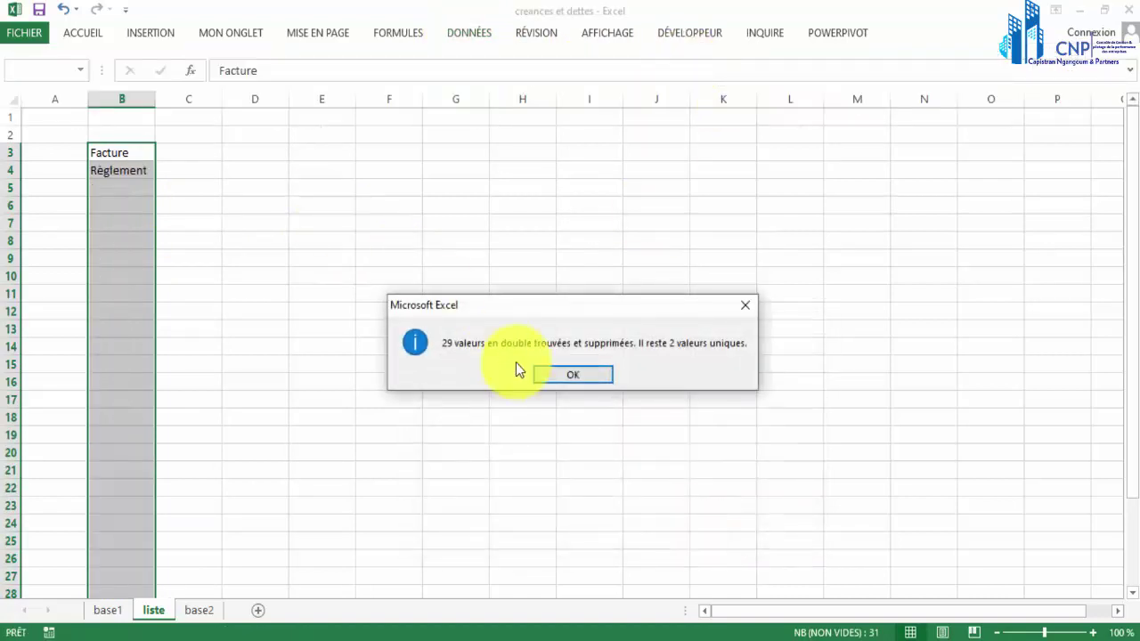
{"action": "left_click", "coordinate": [545, 375]}
{"action": "left_click", "coordinate": [162, 184]}
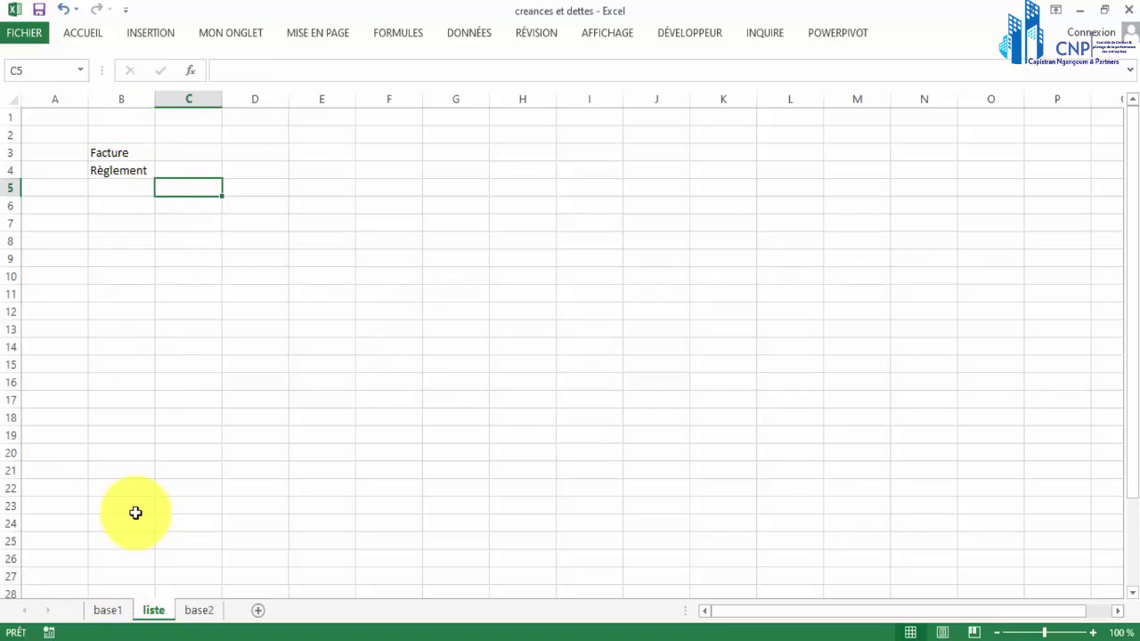
Enter the heading "types" in cell B2 above the list of unique entries.
{"action": "left_click", "coordinate": [126, 124]}
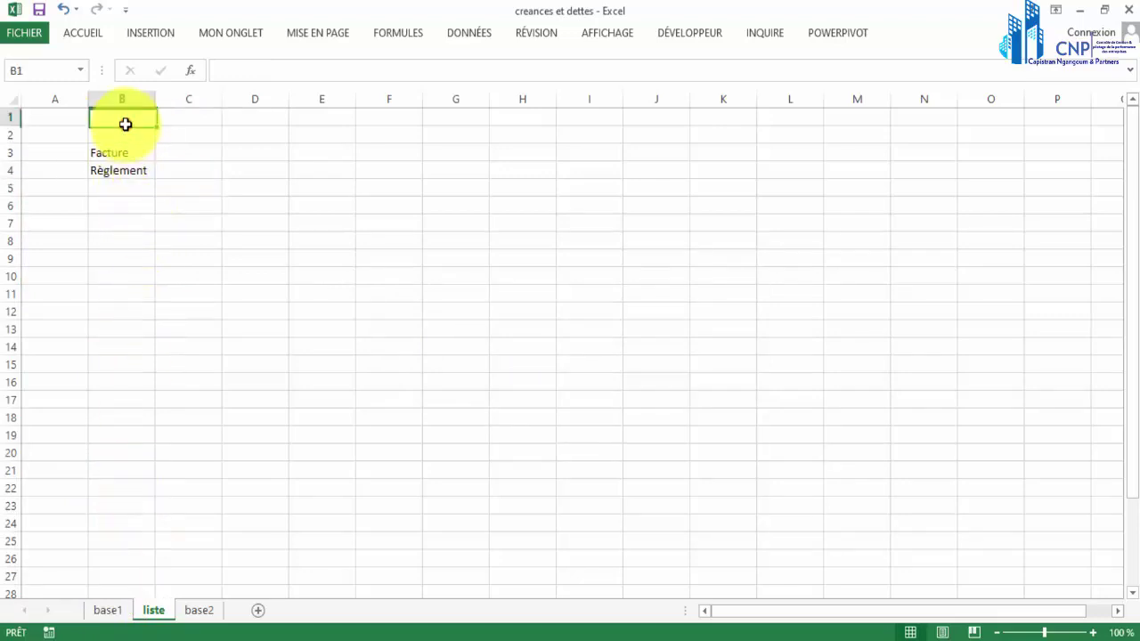
{"action": "left_click", "coordinate": [122, 134]}
{"action": "type", "text": "types"}
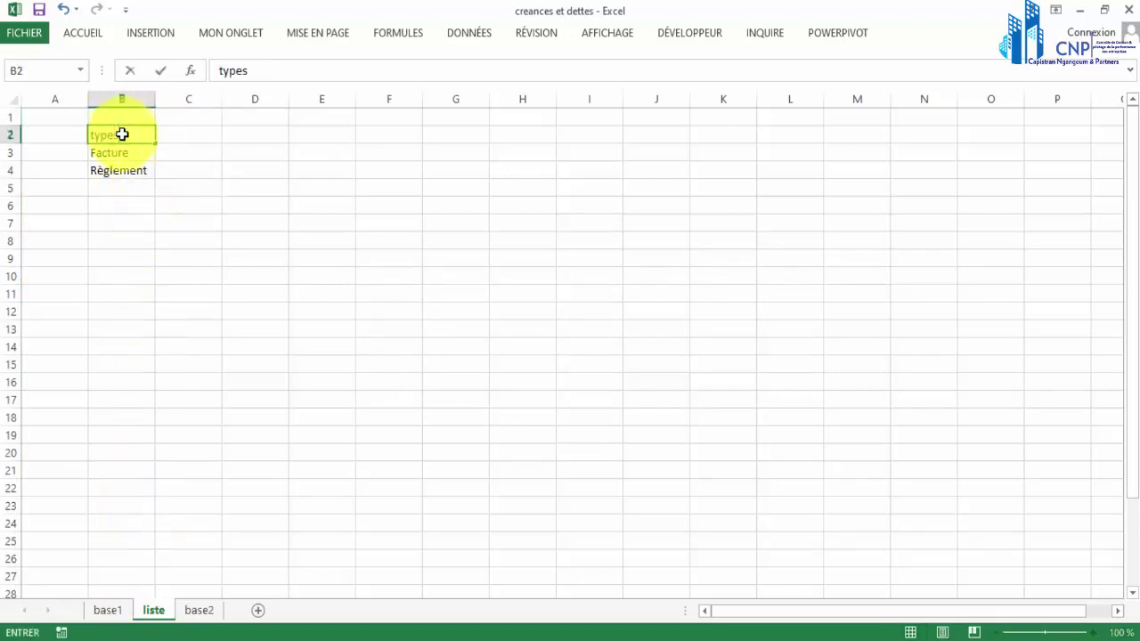
{"action": "key", "text": "Return"}
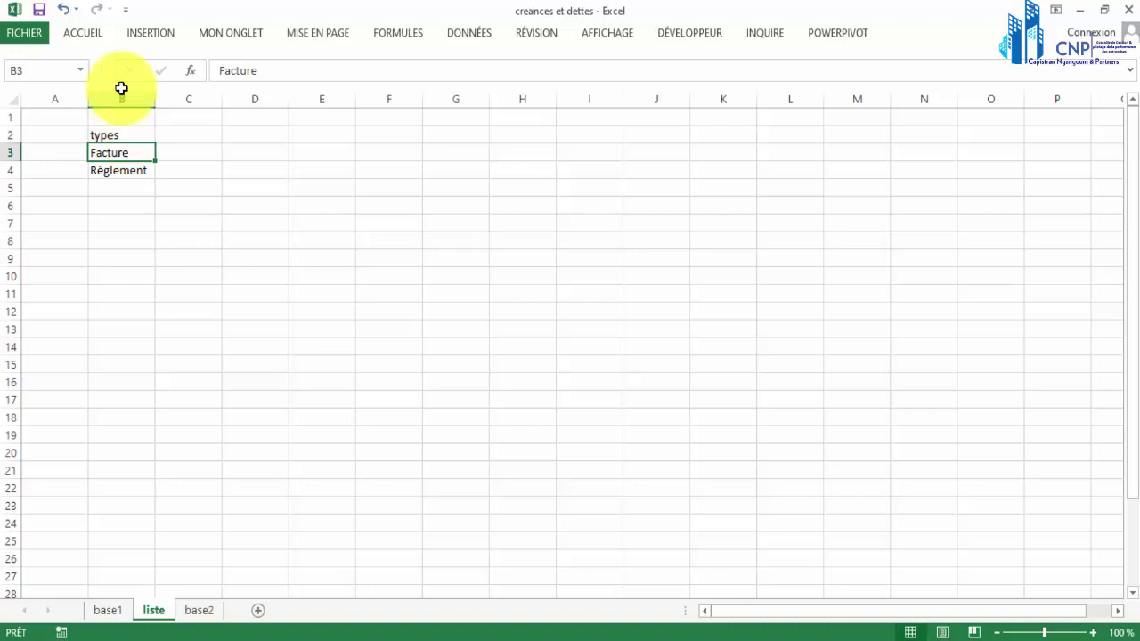
Convert the range B2:B4 on the liste sheet into a table with headers.
{"action": "left_click", "coordinate": [157, 32]}
{"action": "left_click", "coordinate": [167, 68]}
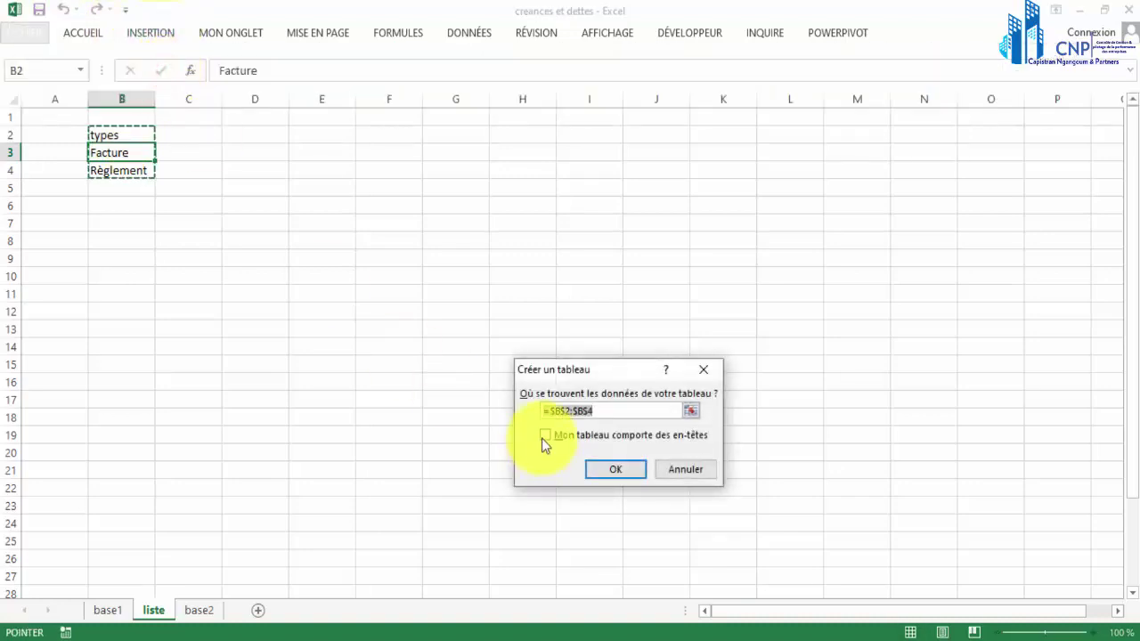
{"action": "left_click", "coordinate": [542, 436]}
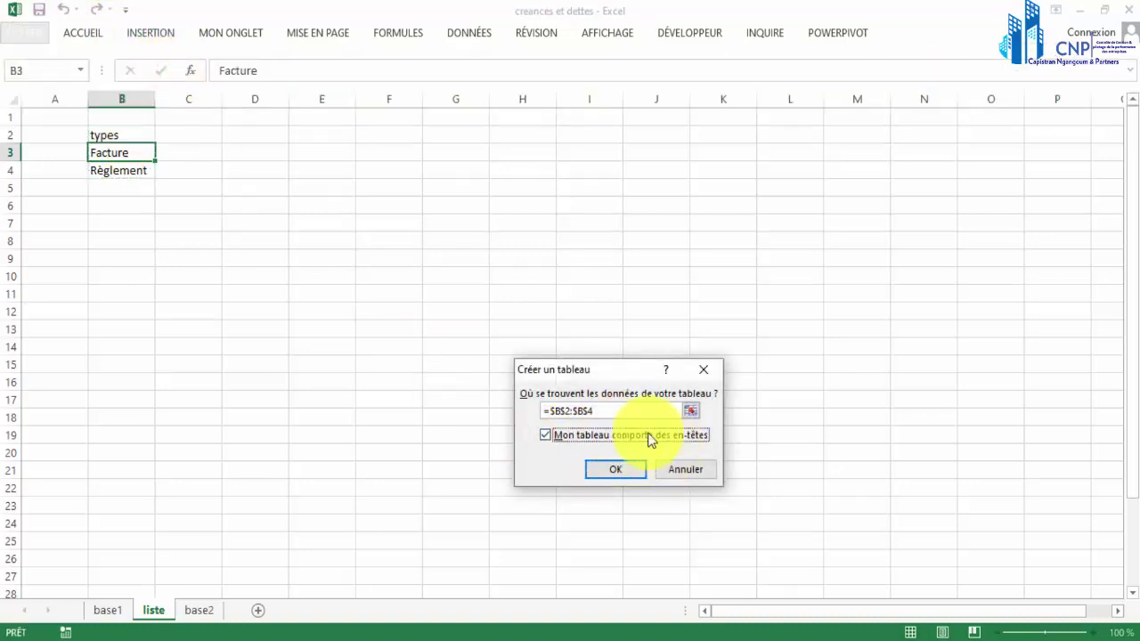
{"action": "left_click", "coordinate": [616, 470]}
{"action": "left_click", "coordinate": [186, 188]}
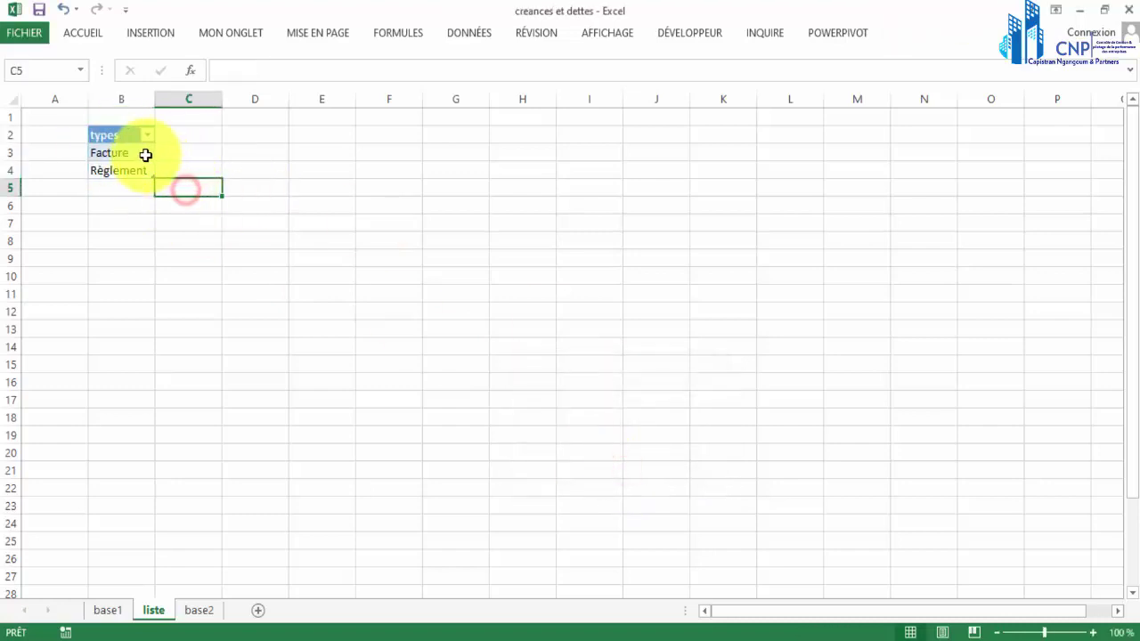
Assign a range name to the type entries B3:B4 on the liste sheet.
{"action": "left_click_drag", "start_coordinate": [145, 155], "coordinate": [146, 169]}
{"action": "left_click", "coordinate": [63, 66]}
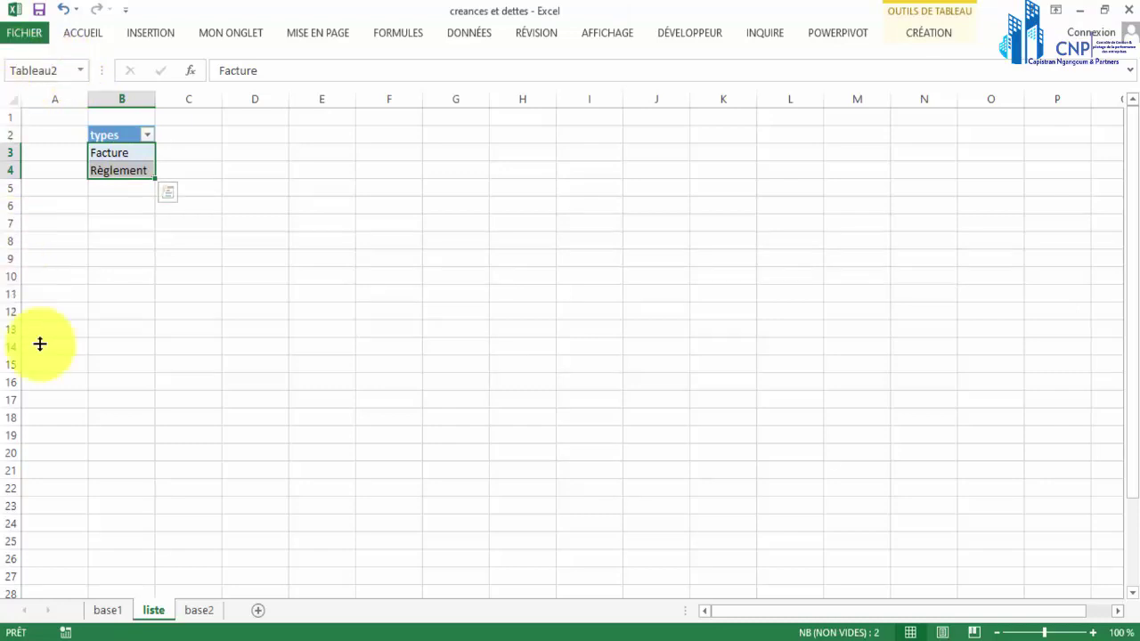
Copy the Fournisseurs column entries F4:F34 from base1 and paste them as values only starting at D3 on the liste sheet.
{"action": "left_click", "coordinate": [104, 610]}
{"action": "left_click", "coordinate": [465, 280]}
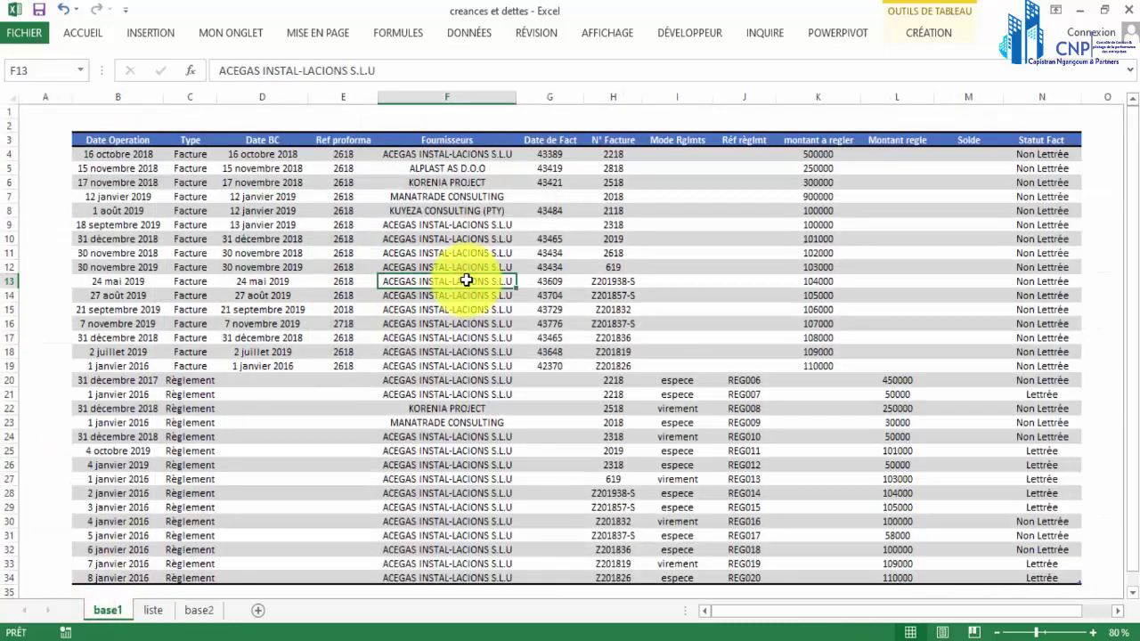
{"action": "left_click", "coordinate": [451, 135]}
{"action": "key", "text": "ctrl+c"}
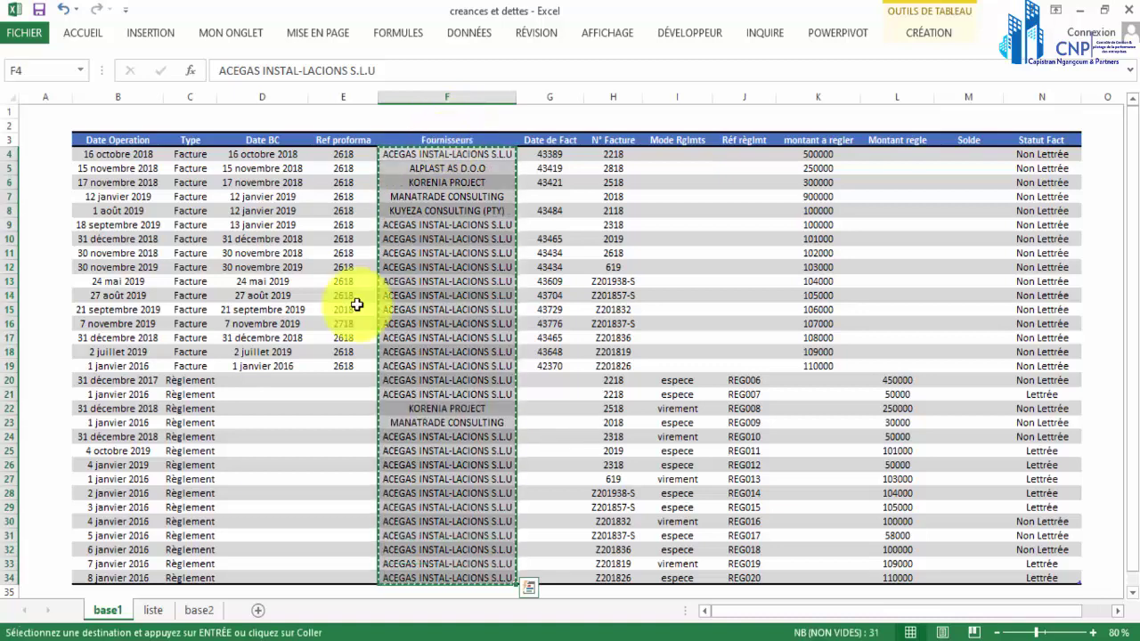
{"action": "left_click", "coordinate": [152, 610]}
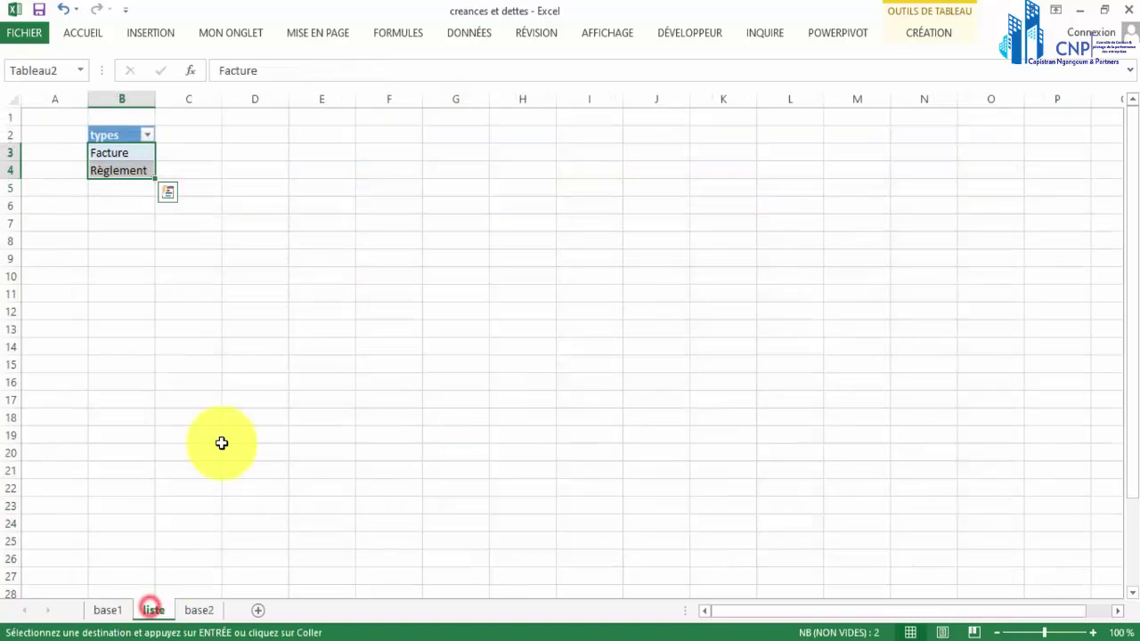
{"action": "left_click", "coordinate": [270, 149]}
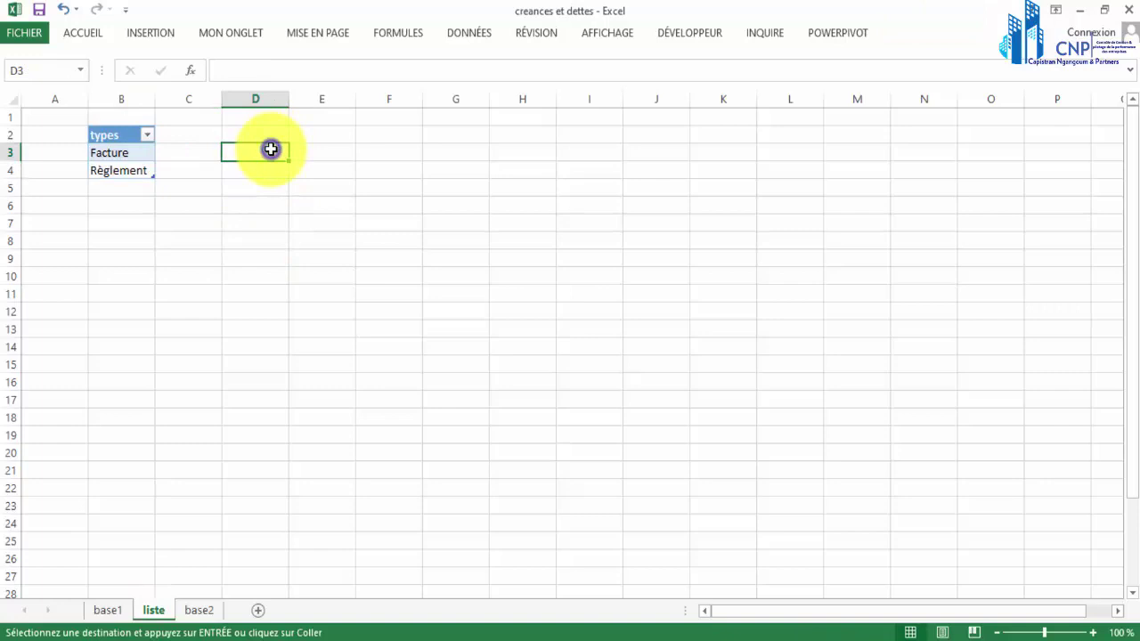
{"action": "right_click", "coordinate": [269, 151]}
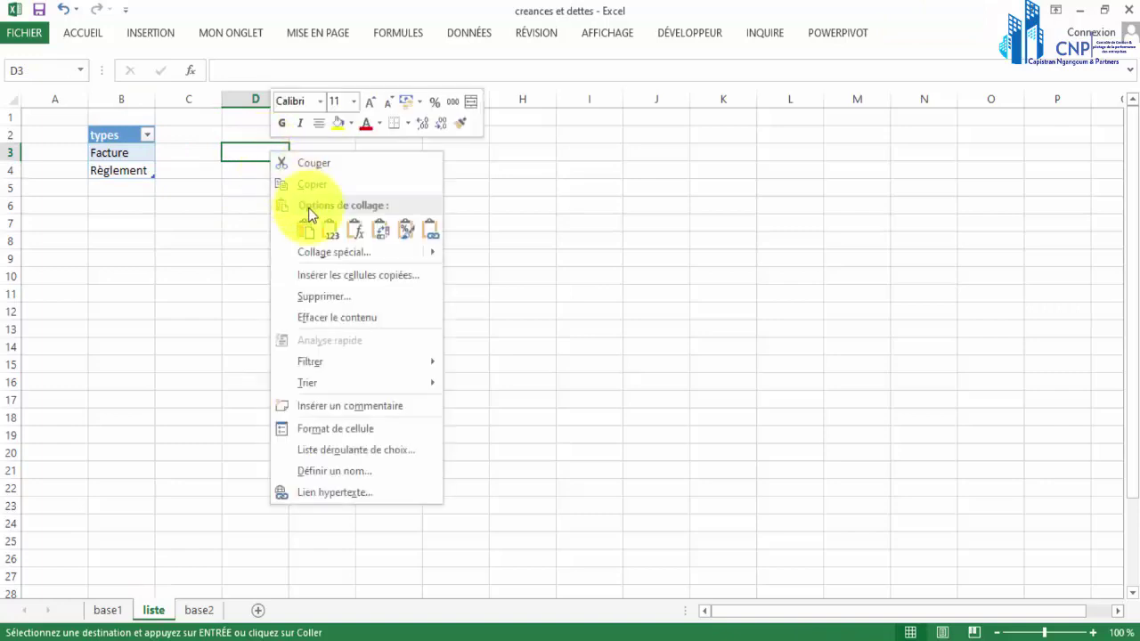
{"action": "left_click", "coordinate": [330, 231]}
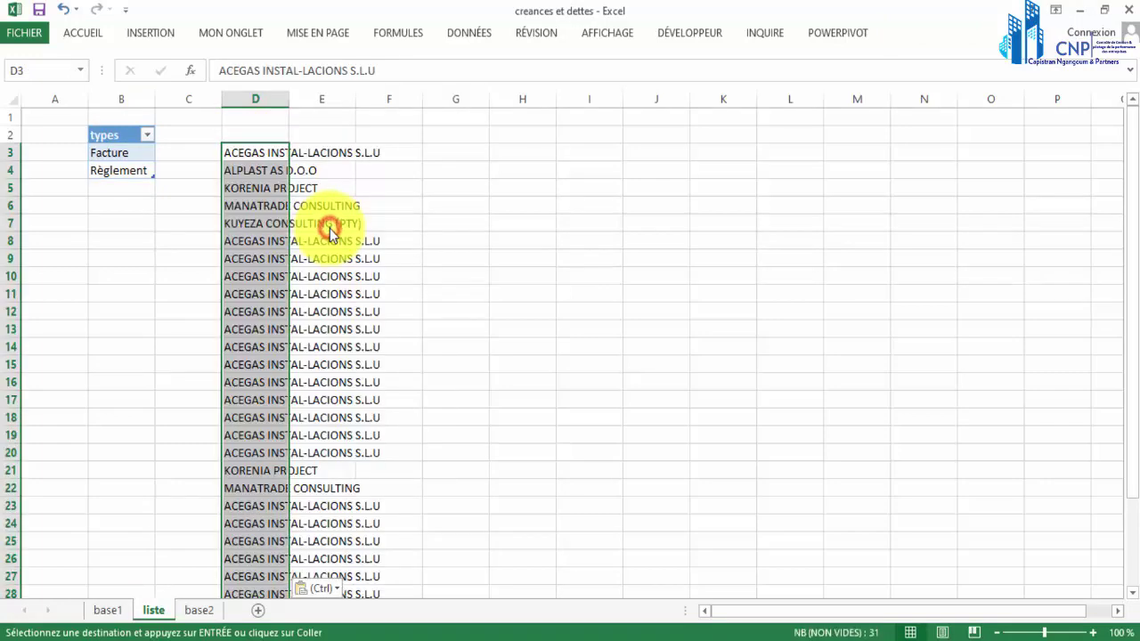
Fit column D's width to its contents and remove the duplicates from the pasted supplier entries.
{"action": "double_click", "coordinate": [288, 100]}
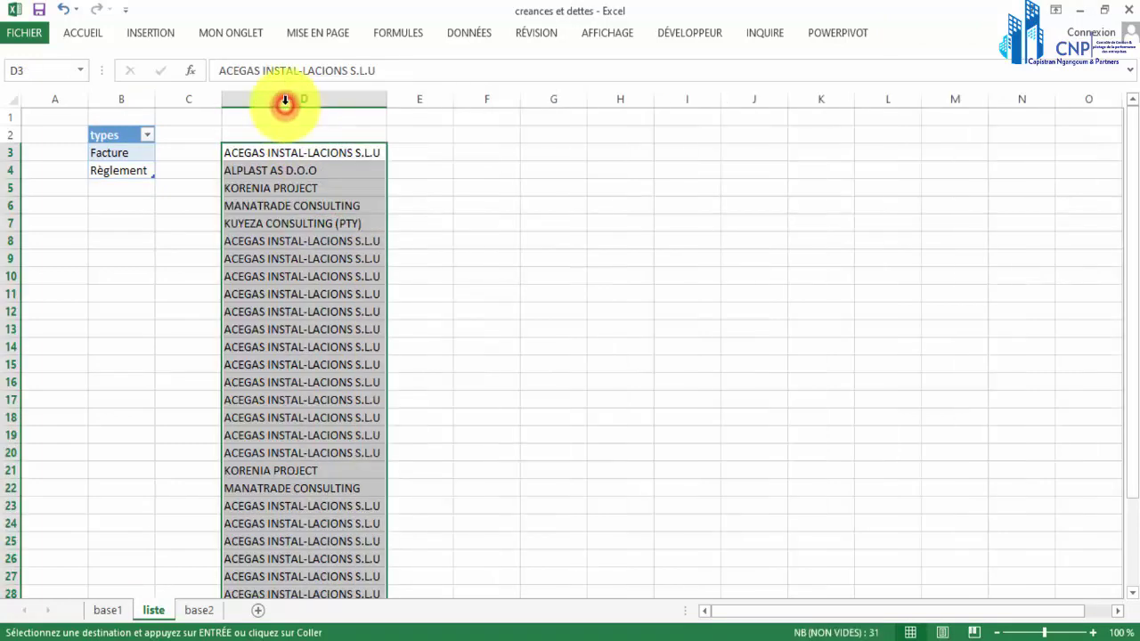
{"action": "left_click", "coordinate": [462, 33]}
{"action": "left_click", "coordinate": [691, 68]}
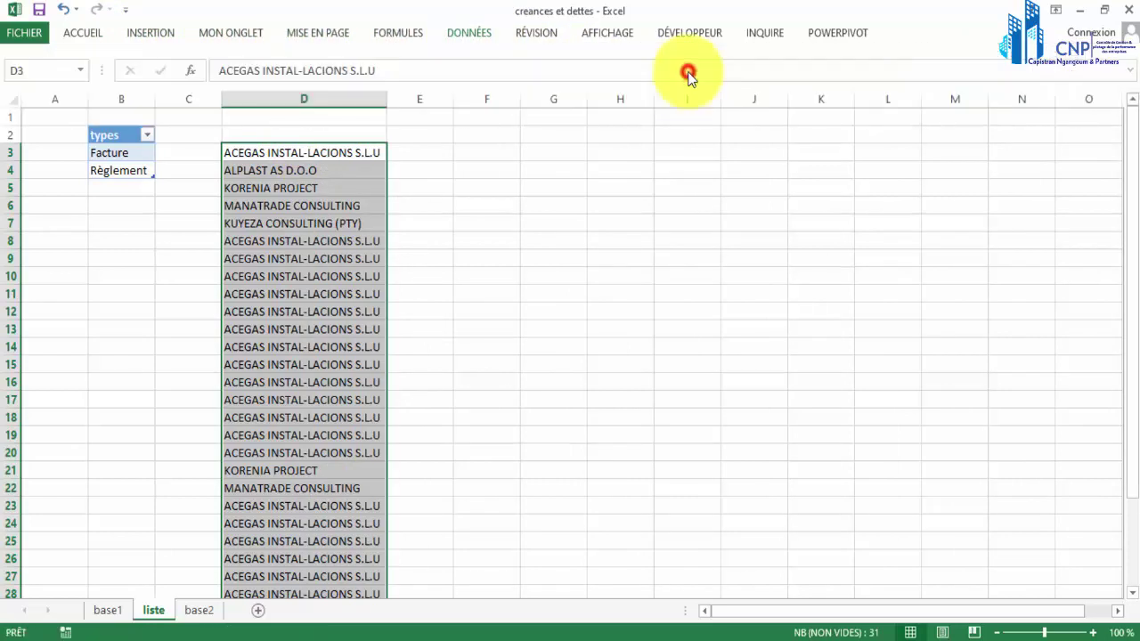
{"action": "left_click", "coordinate": [695, 535]}
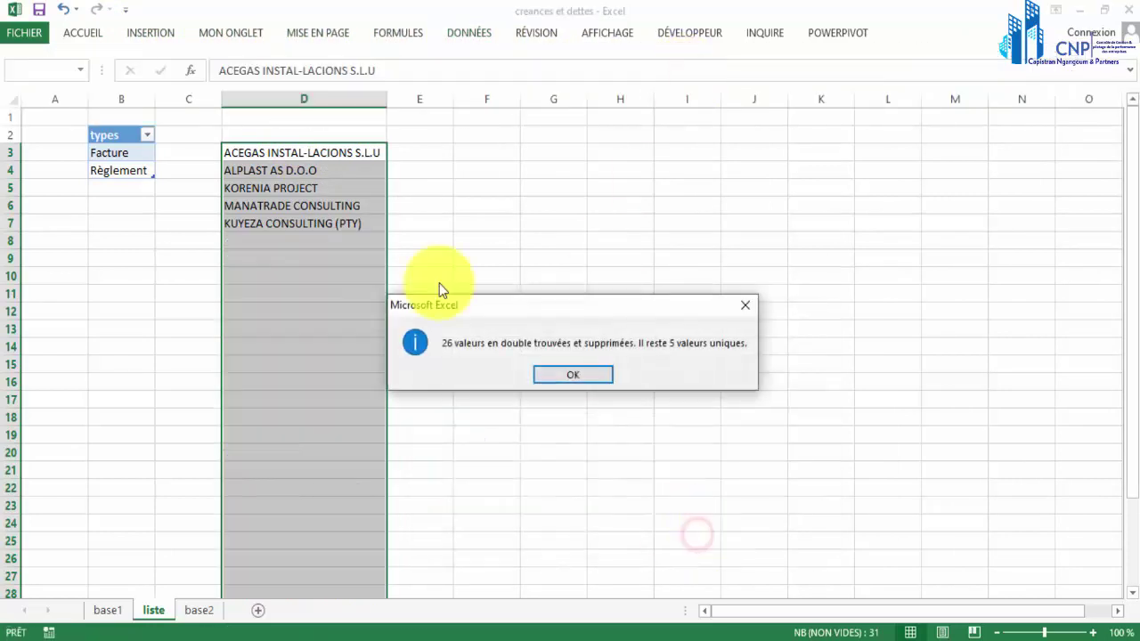
{"action": "left_click", "coordinate": [574, 375]}
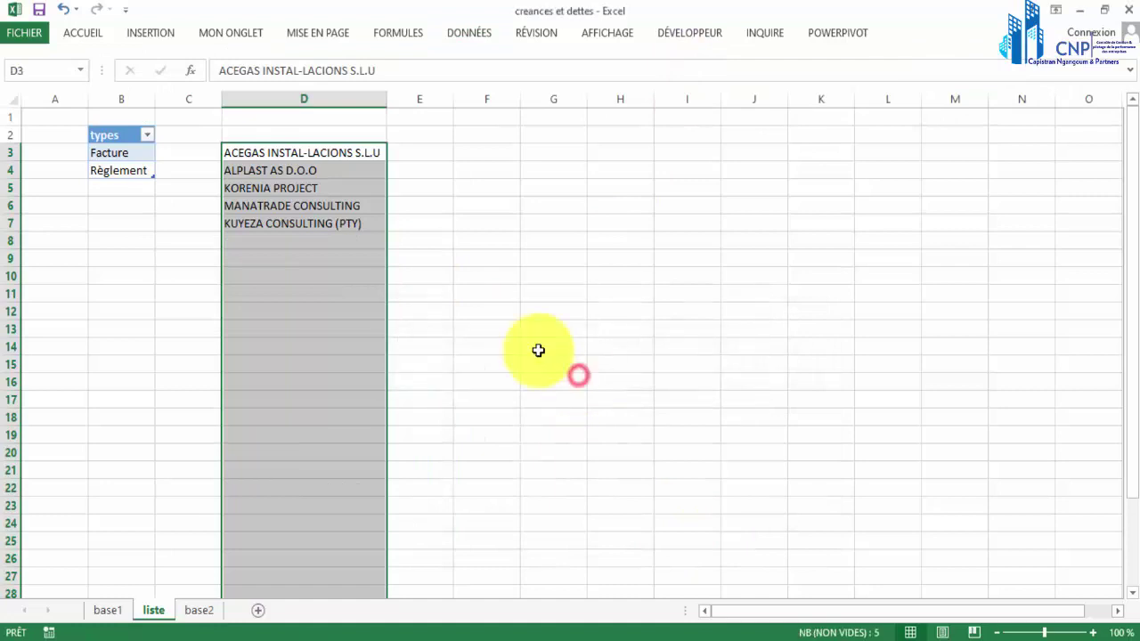
Enter the heading "fournisseurs" in cell D2 above the list of unique suppliers.
{"action": "left_click", "coordinate": [261, 133]}
{"action": "type", "text": "fournisseur"}
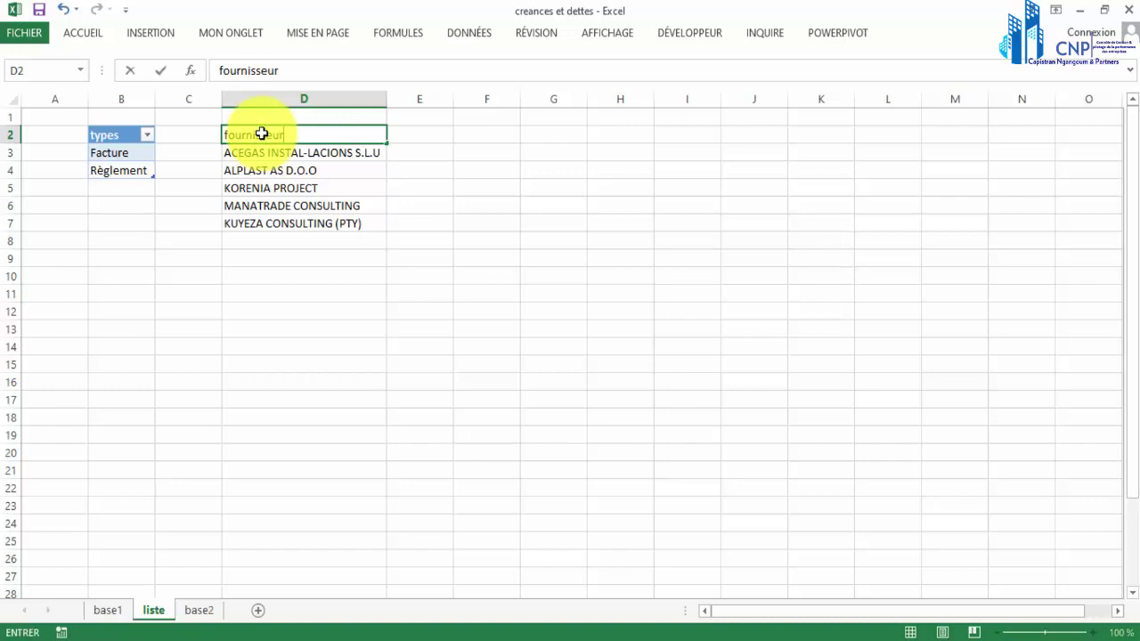
{"action": "type", "text": "s"}
{"action": "key", "text": "Return"}
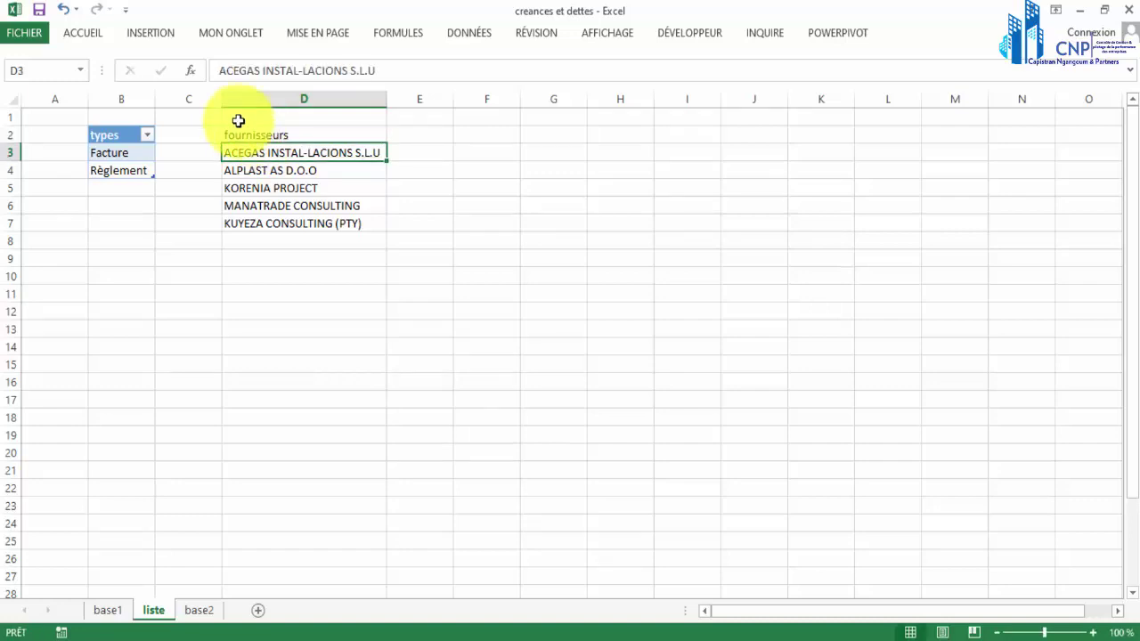
Convert the range D2:D7 on the liste sheet into a table with headers.
{"action": "left_click", "coordinate": [152, 29]}
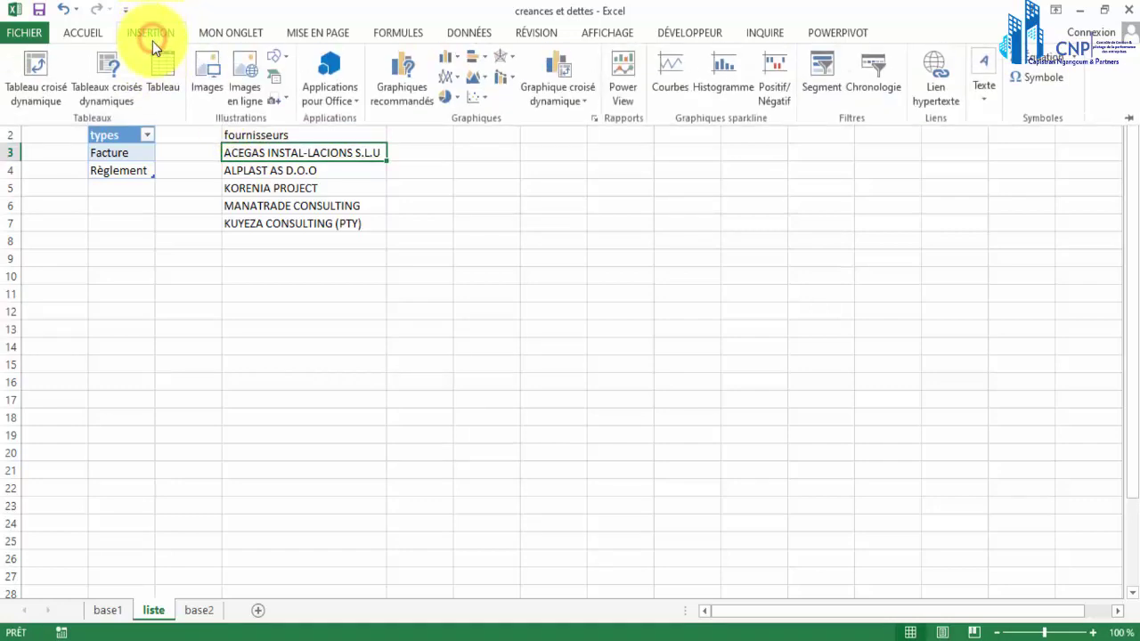
{"action": "left_click", "coordinate": [152, 46]}
{"action": "left_click", "coordinate": [549, 437]}
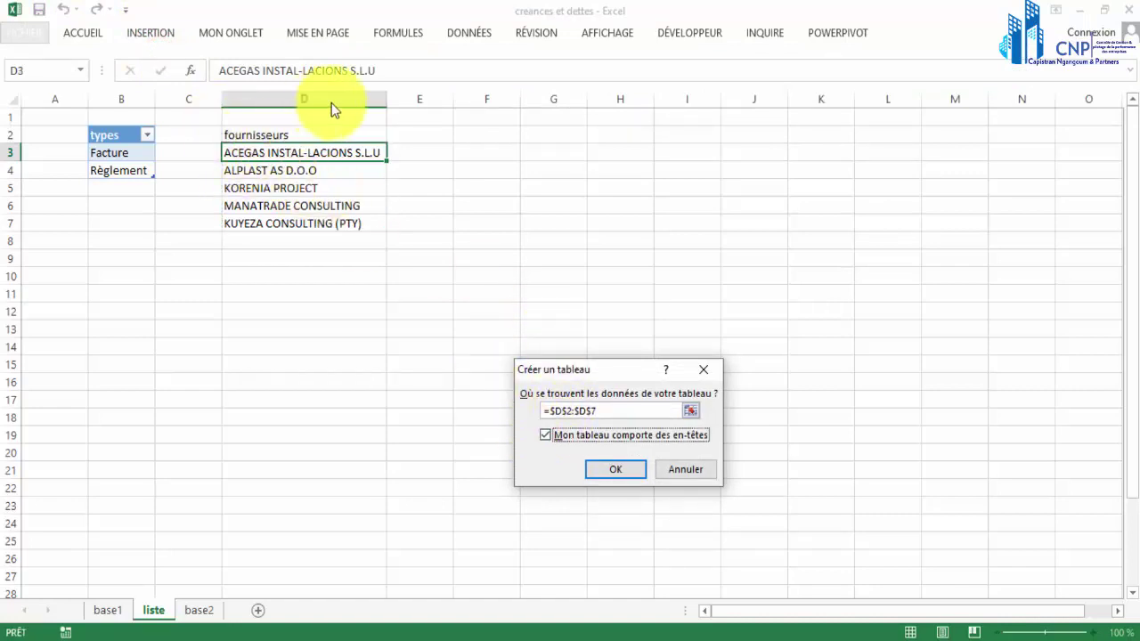
{"action": "left_click", "coordinate": [609, 471]}
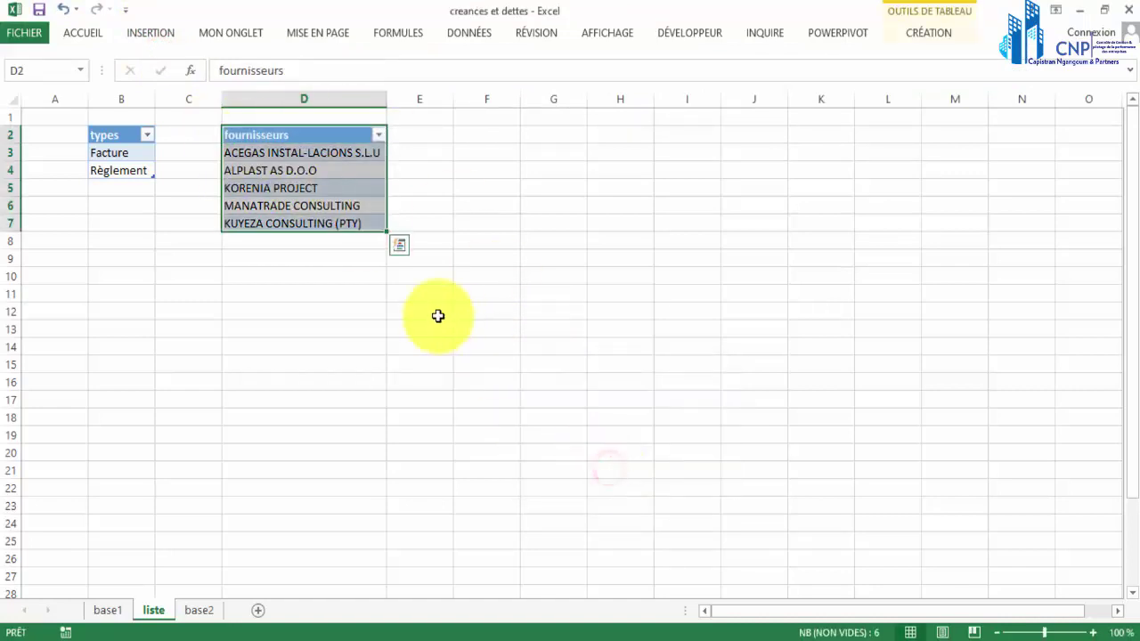
Assign the range name "fiss" to the supplier entries D3:D7.
{"action": "left_click", "coordinate": [331, 206]}
{"action": "left_click_drag", "start_coordinate": [307, 150], "coordinate": [306, 222]}
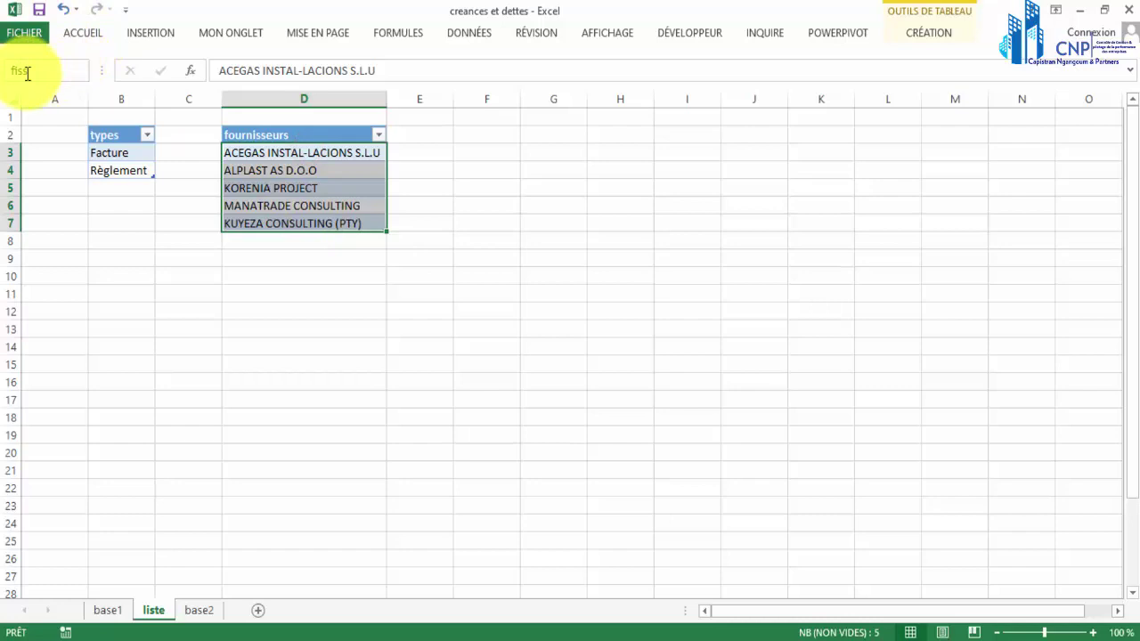
{"action": "key", "text": "Return"}
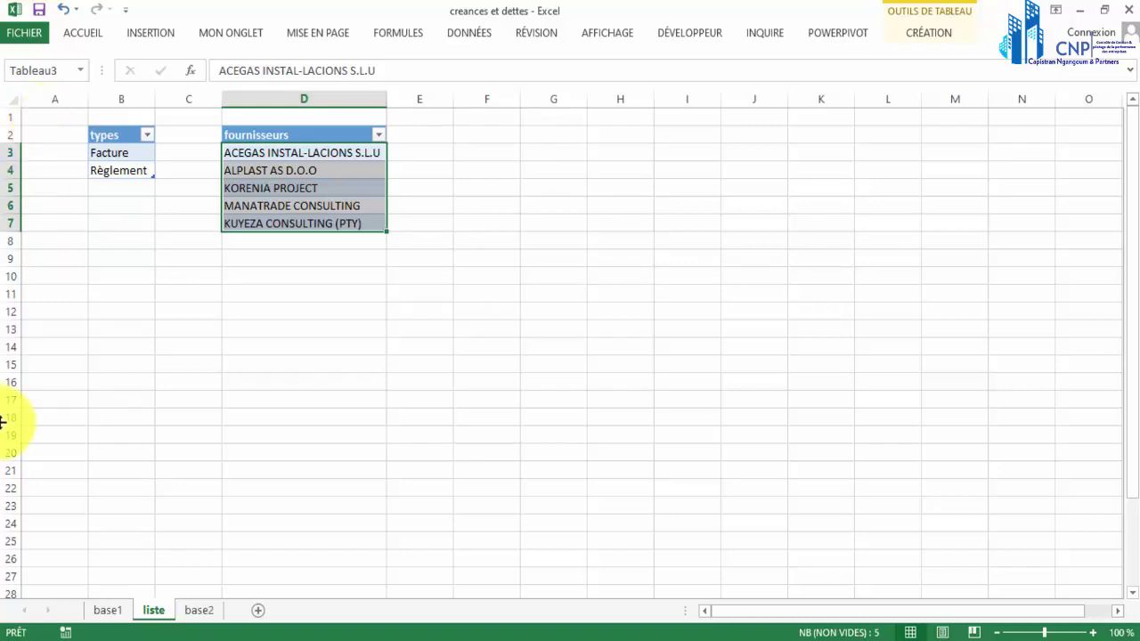
Copy the Mode Rglmts column entries I4:I34 from base1 and paste them as values only starting at F3 on the liste sheet.
{"action": "left_click", "coordinate": [107, 611]}
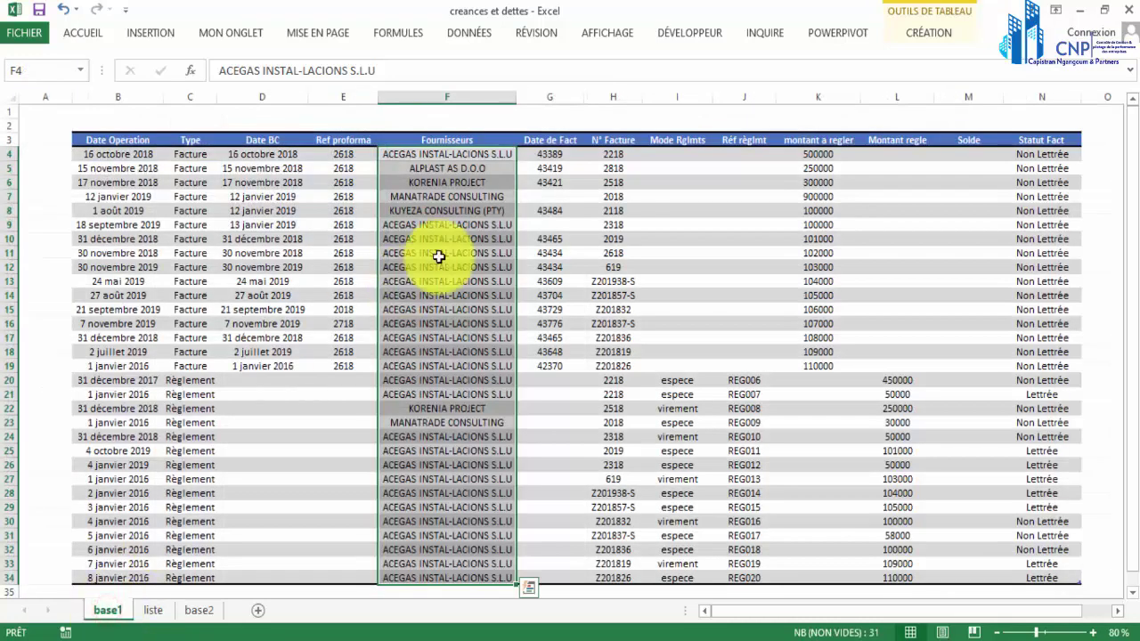
{"action": "left_click", "coordinate": [690, 187]}
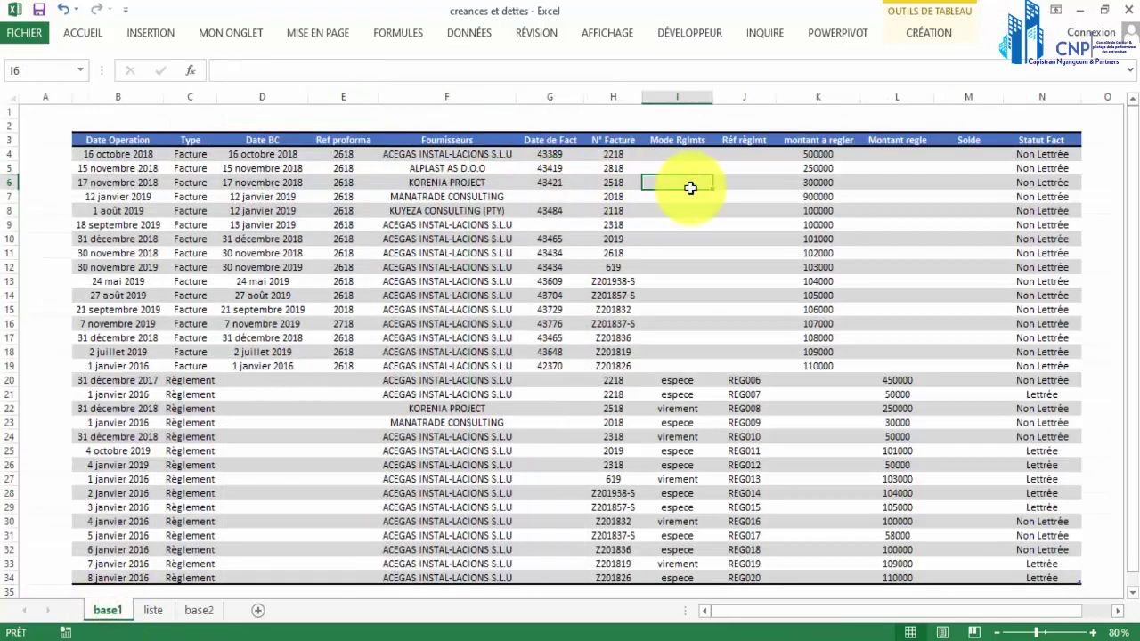
{"action": "left_click", "coordinate": [685, 139]}
{"action": "key", "text": "ctrl+c"}
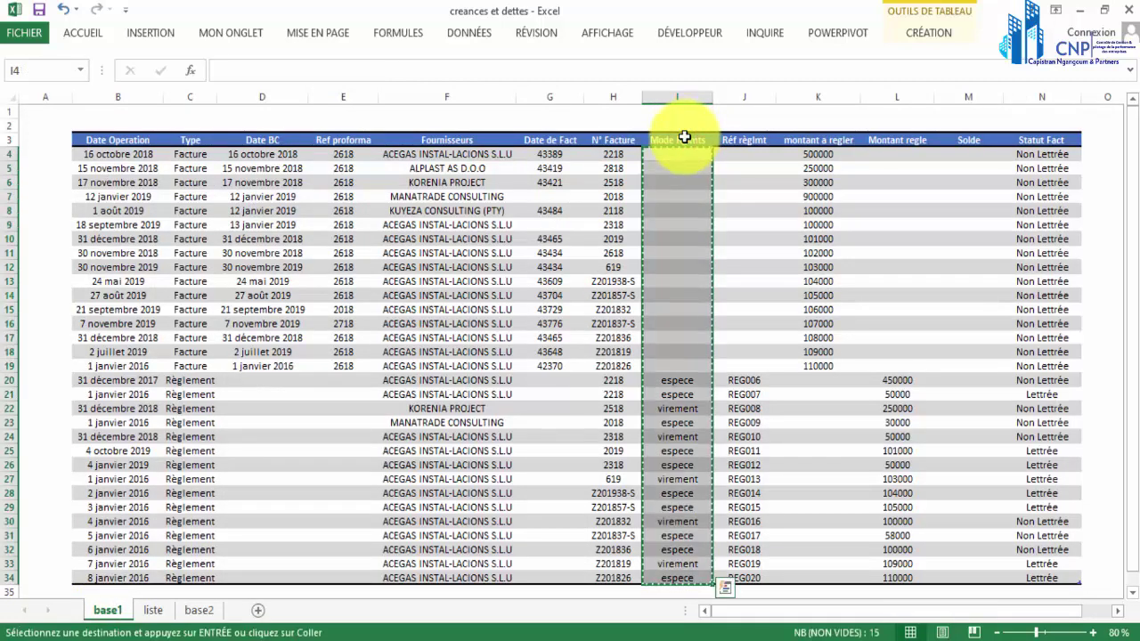
{"action": "left_click", "coordinate": [144, 611]}
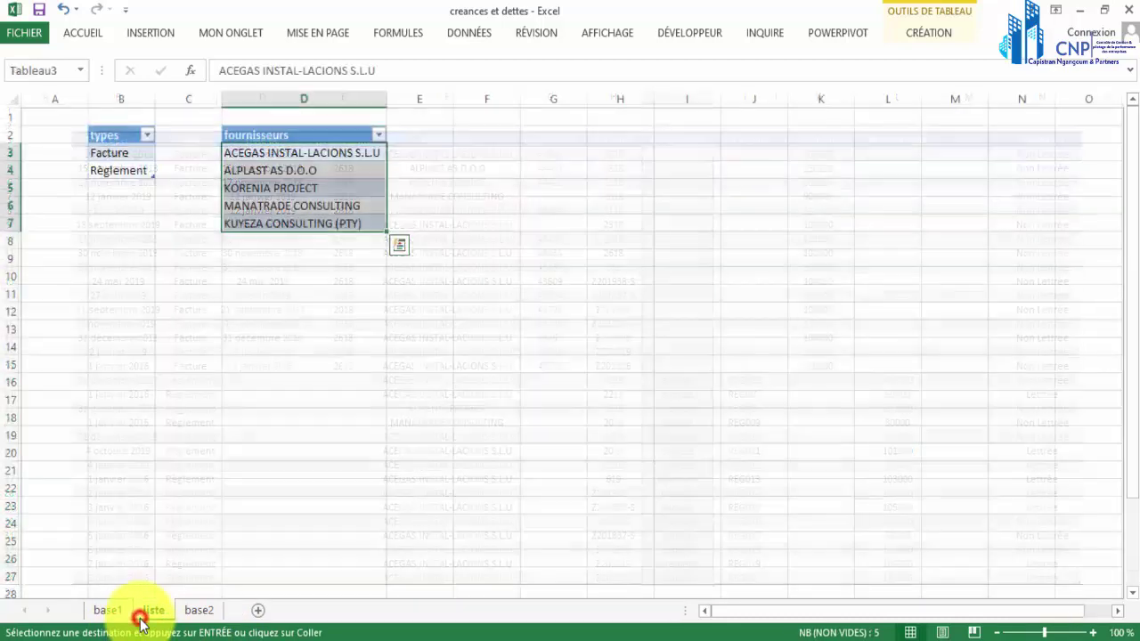
{"action": "left_click", "coordinate": [494, 151]}
{"action": "right_click", "coordinate": [496, 151]}
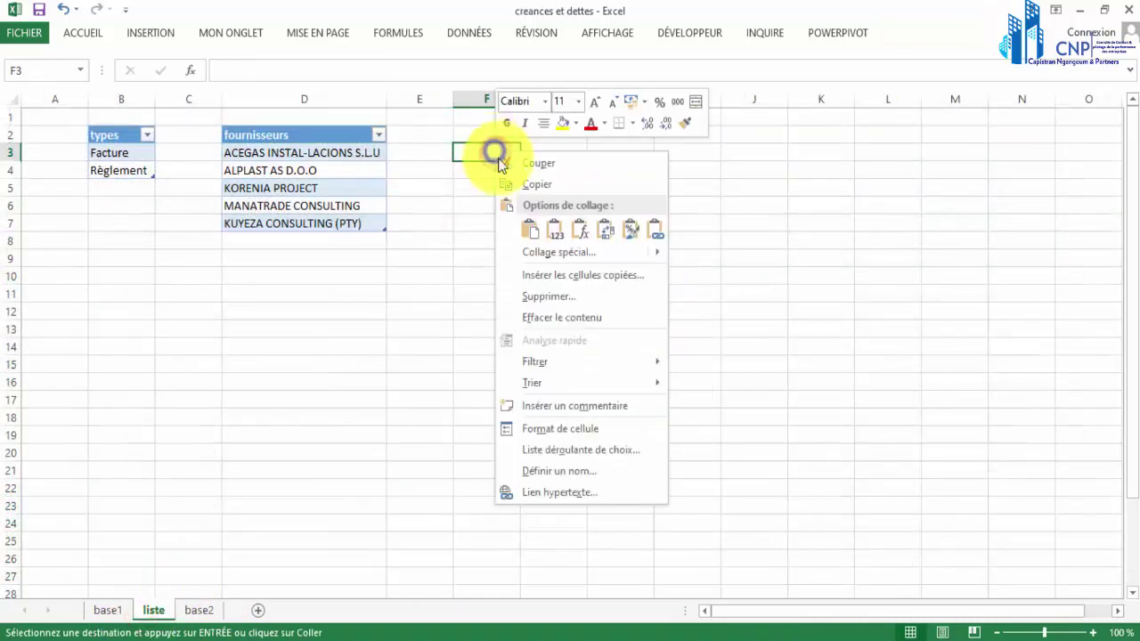
{"action": "left_click", "coordinate": [552, 229]}
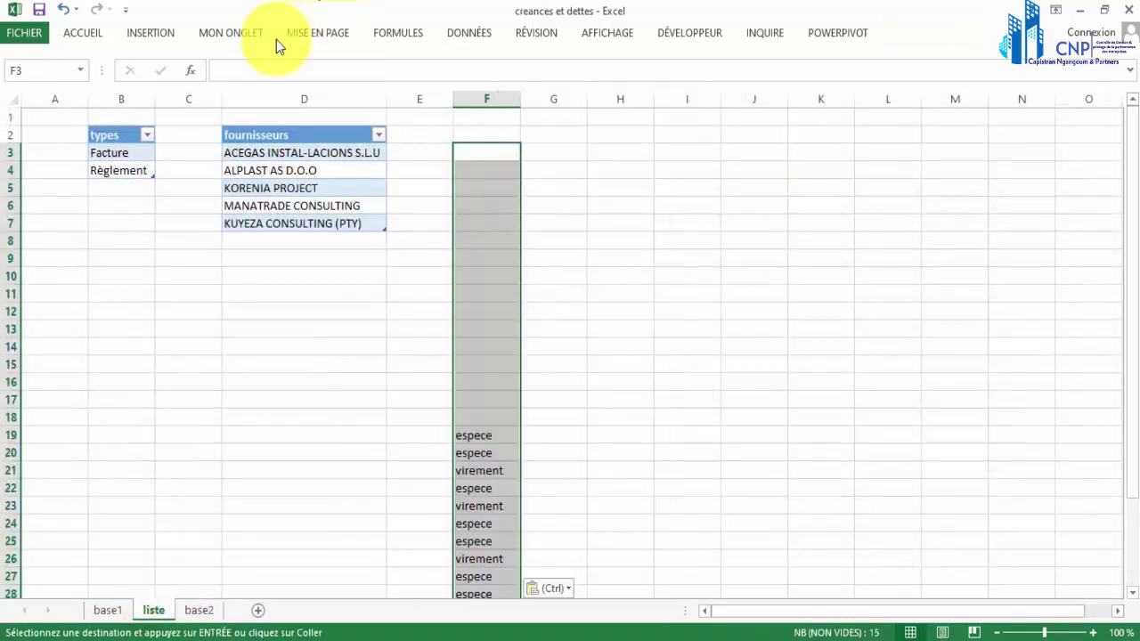
Remove the duplicates from the pasted payment modes in column F, treating the data as having no headers.
{"action": "left_click", "coordinate": [465, 32]}
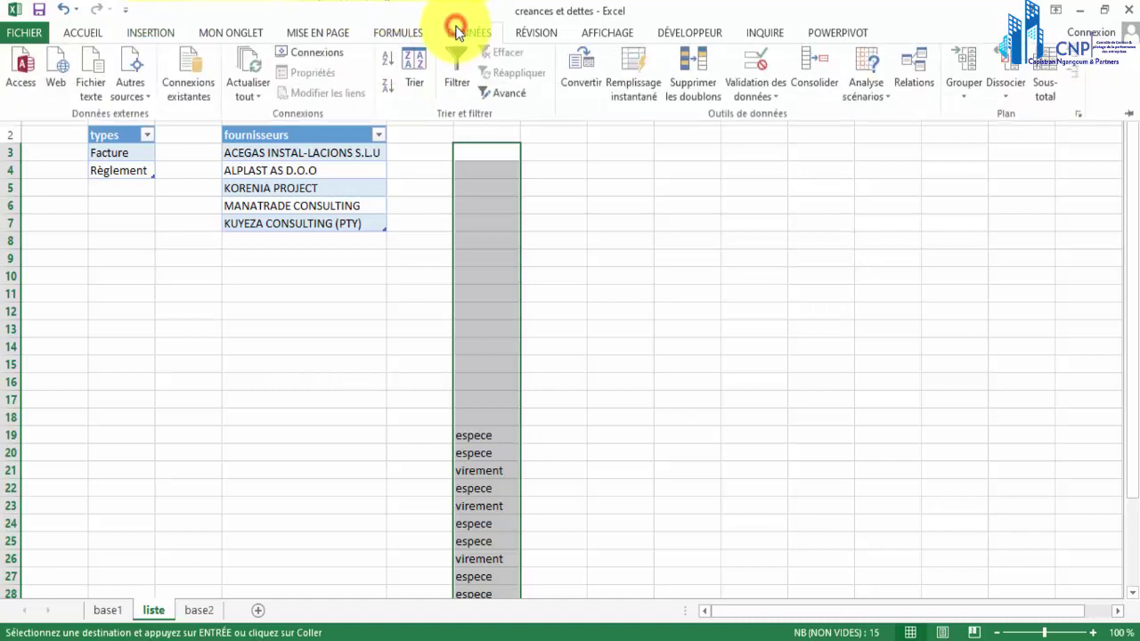
{"action": "left_click", "coordinate": [695, 73]}
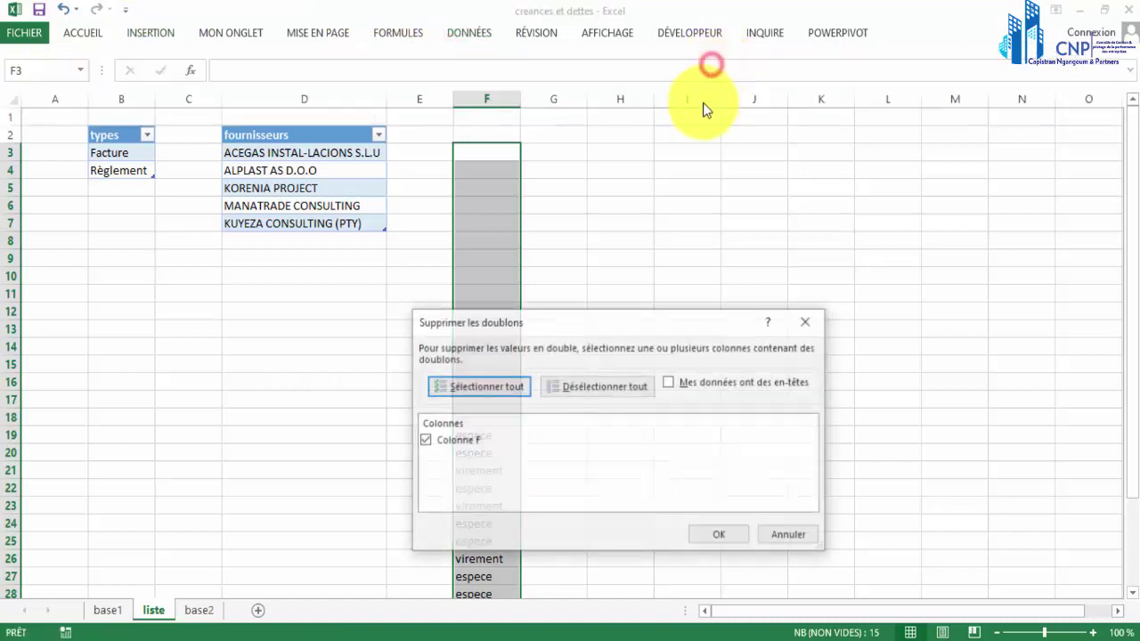
{"action": "left_click", "coordinate": [723, 536]}
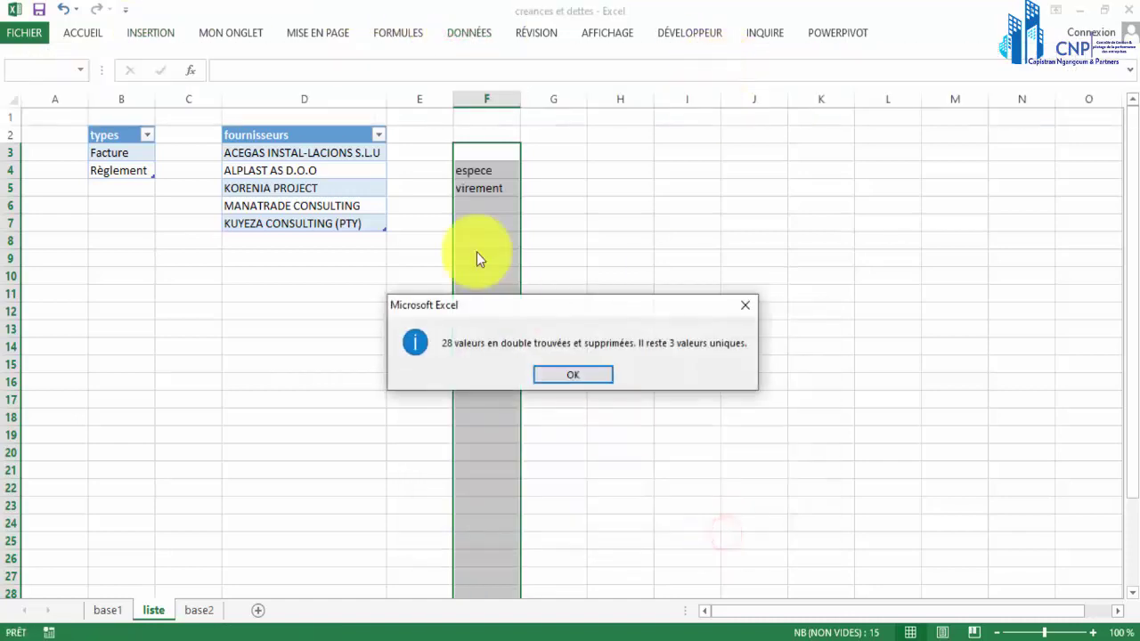
{"action": "left_click", "coordinate": [577, 375]}
Enter the heading "mode reglement" in the blank cell F3 and move the list F3:F5 up one row to start at F2.
{"action": "left_click", "coordinate": [474, 152]}
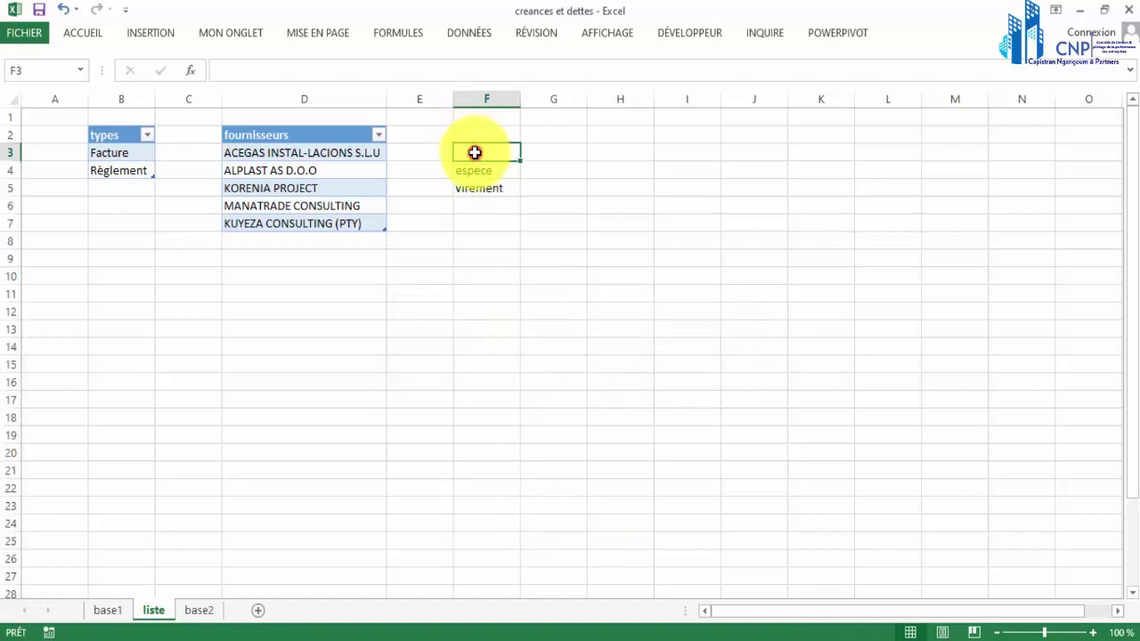
{"action": "type", "text": "mode reglement"}
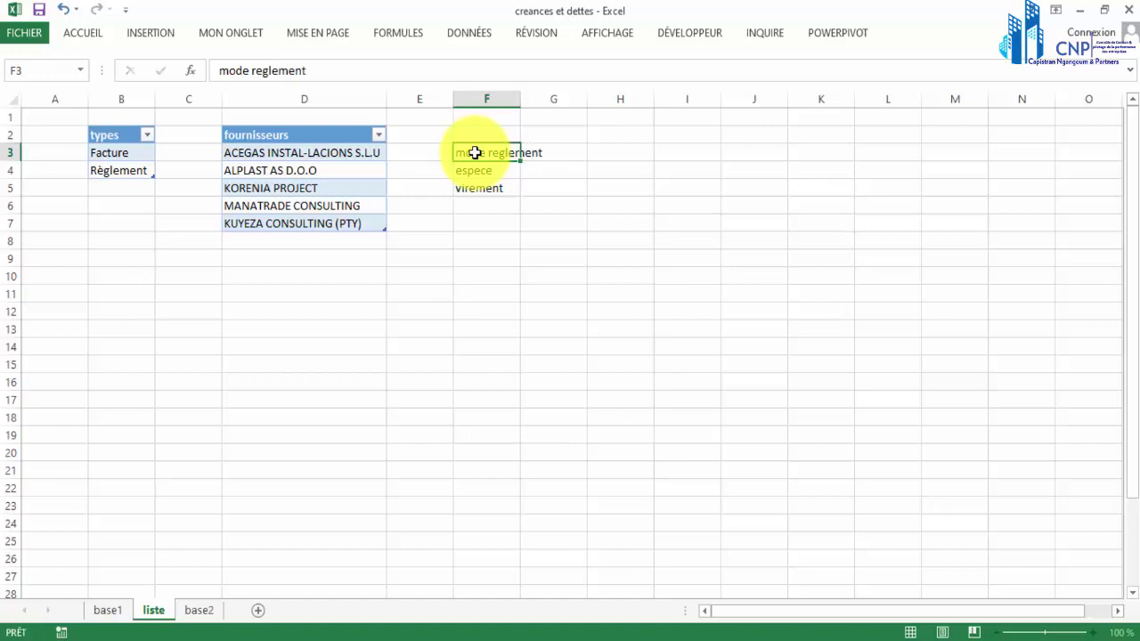
{"action": "key", "text": "Down"}
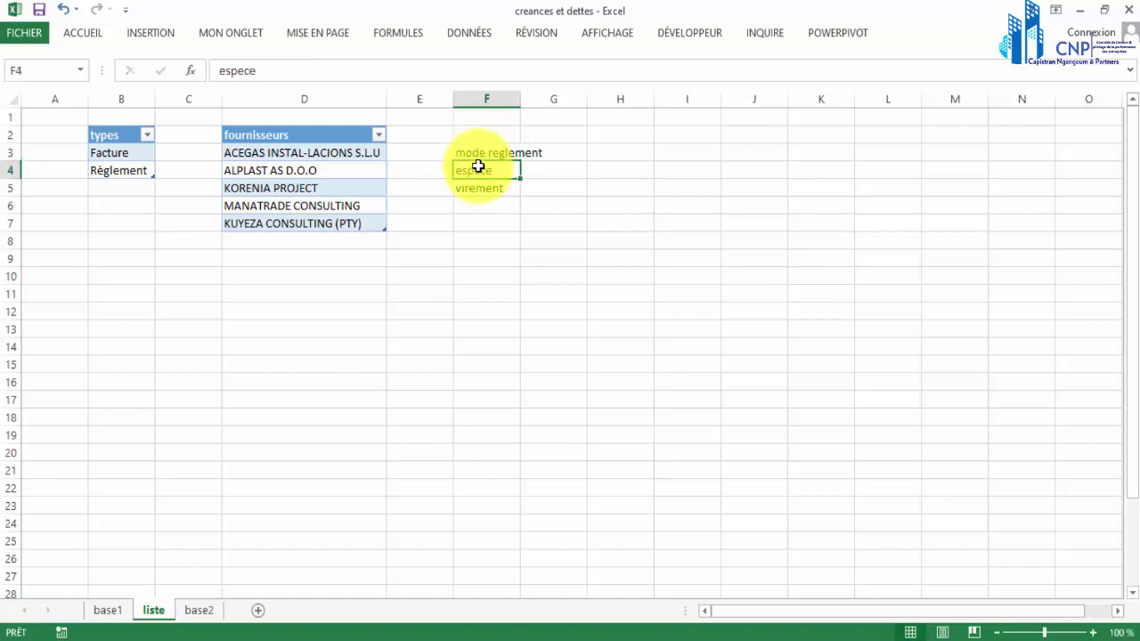
{"action": "mouse_move", "coordinate": [479, 155]}
{"action": "left_mouse_down"}
{"action": "mouse_move", "coordinate": [478, 194]}
{"action": "mouse_move", "coordinate": [480, 178]}
{"action": "left_mouse_up"}
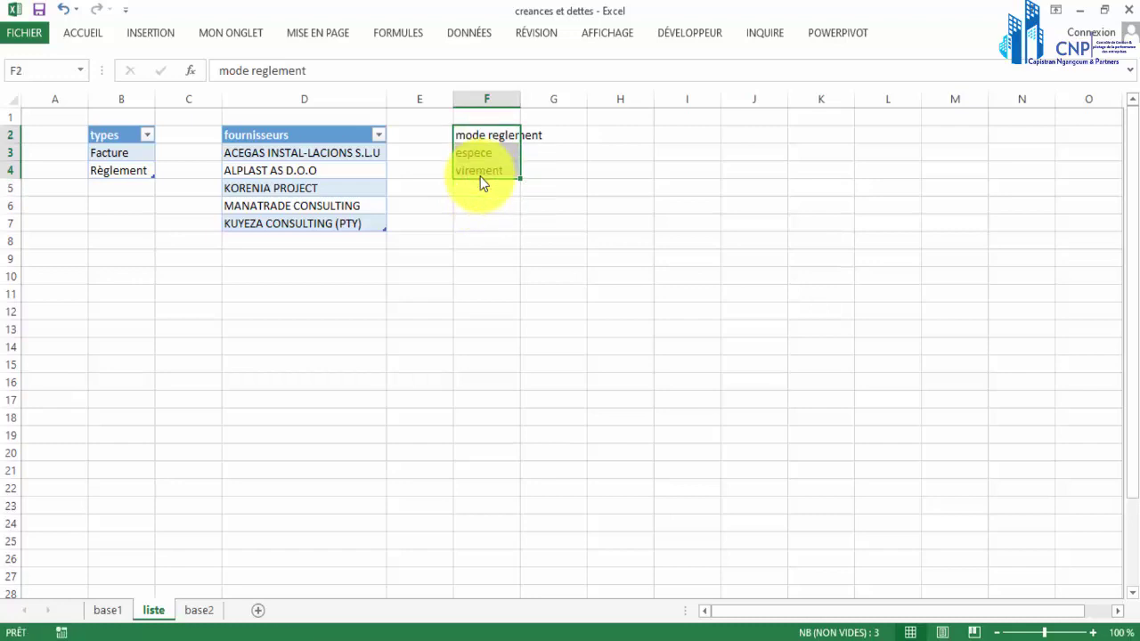
Convert the range F2:F4 on the liste sheet into a table with headers.
{"action": "left_click", "coordinate": [478, 158]}
{"action": "left_click", "coordinate": [149, 33]}
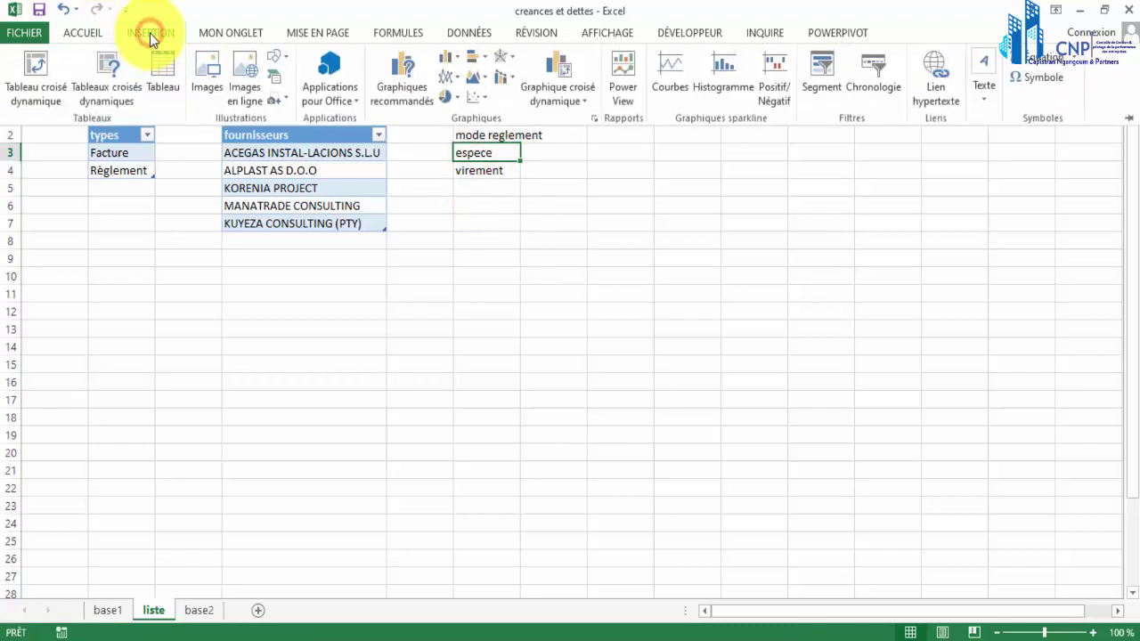
{"action": "left_click", "coordinate": [175, 65]}
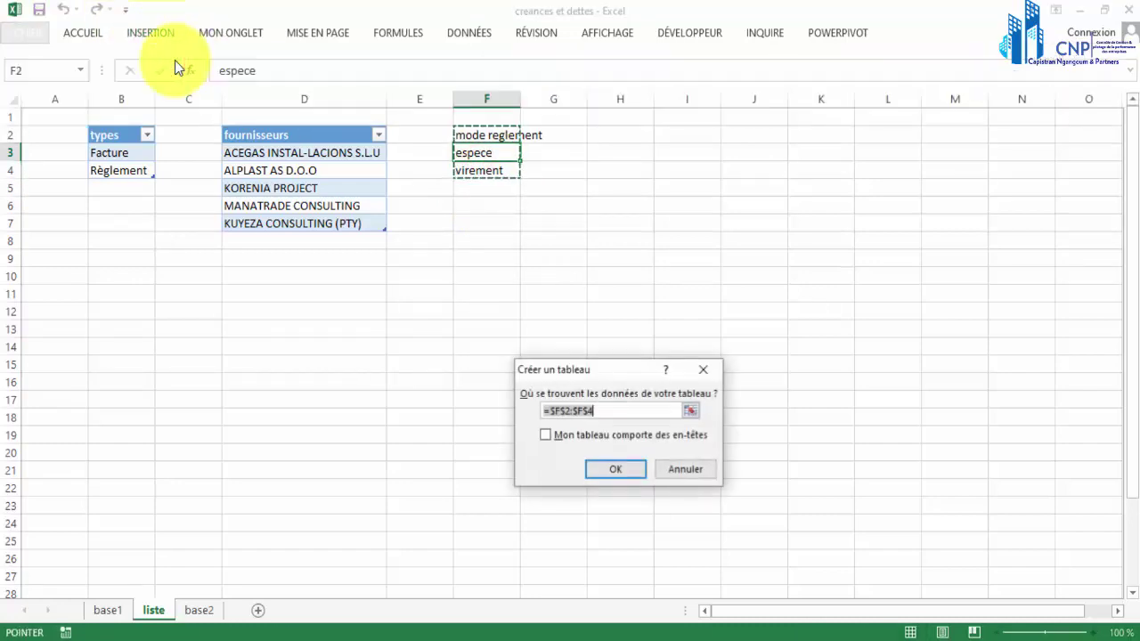
{"action": "left_click", "coordinate": [548, 436]}
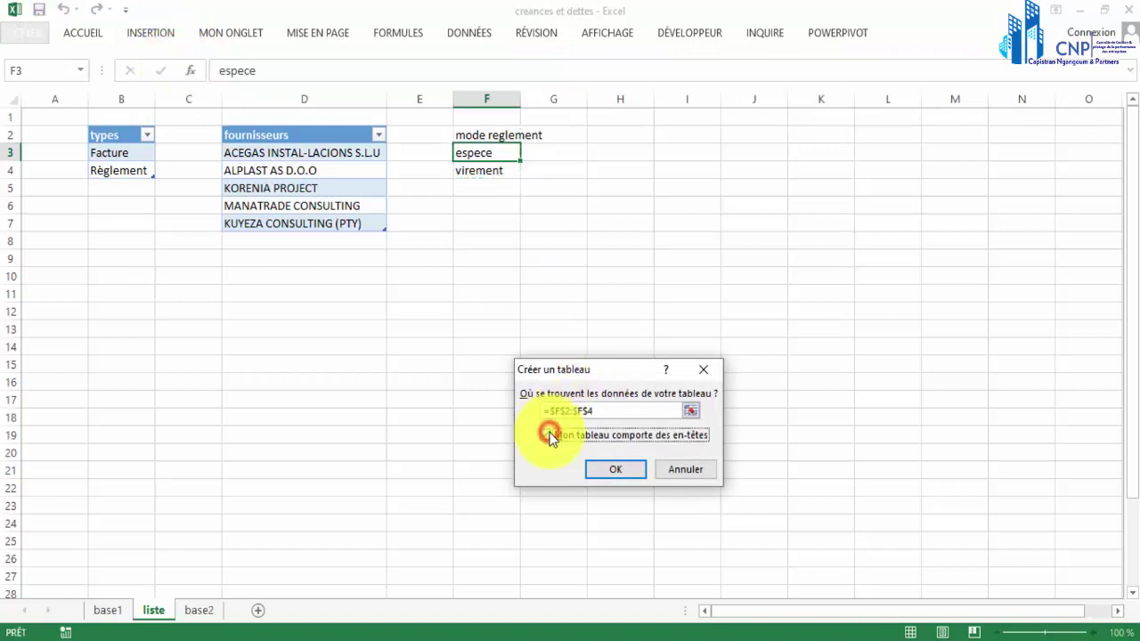
{"action": "left_click", "coordinate": [613, 469]}
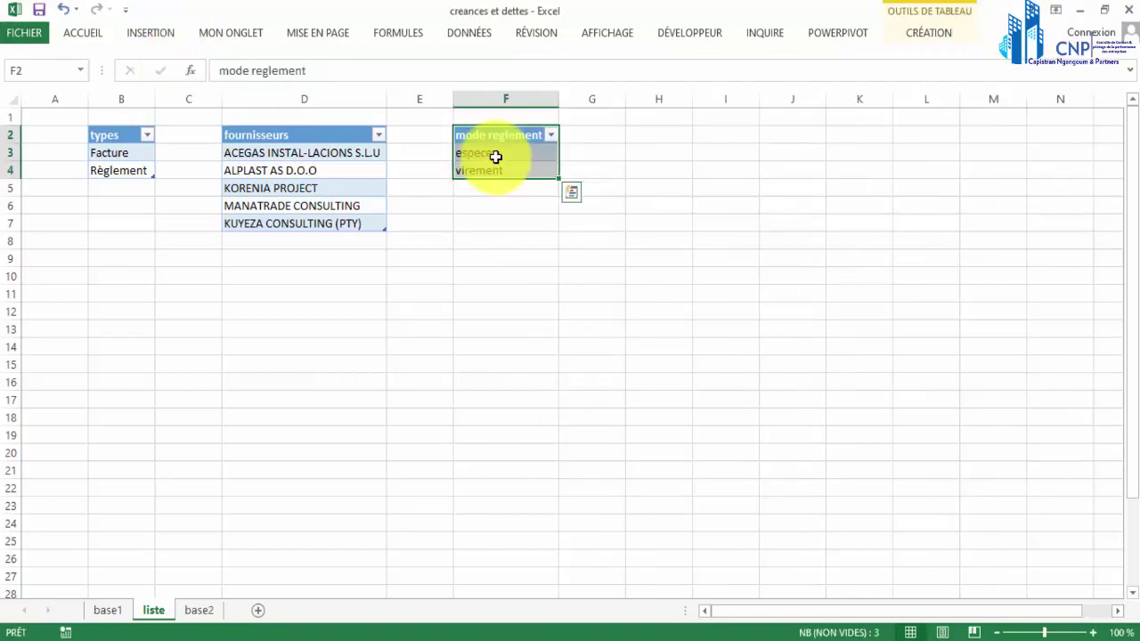
Name the payment mode entries F3:F4 on the liste sheet as mode.
{"action": "left_click_drag", "start_coordinate": [494, 153], "coordinate": [494, 170]}
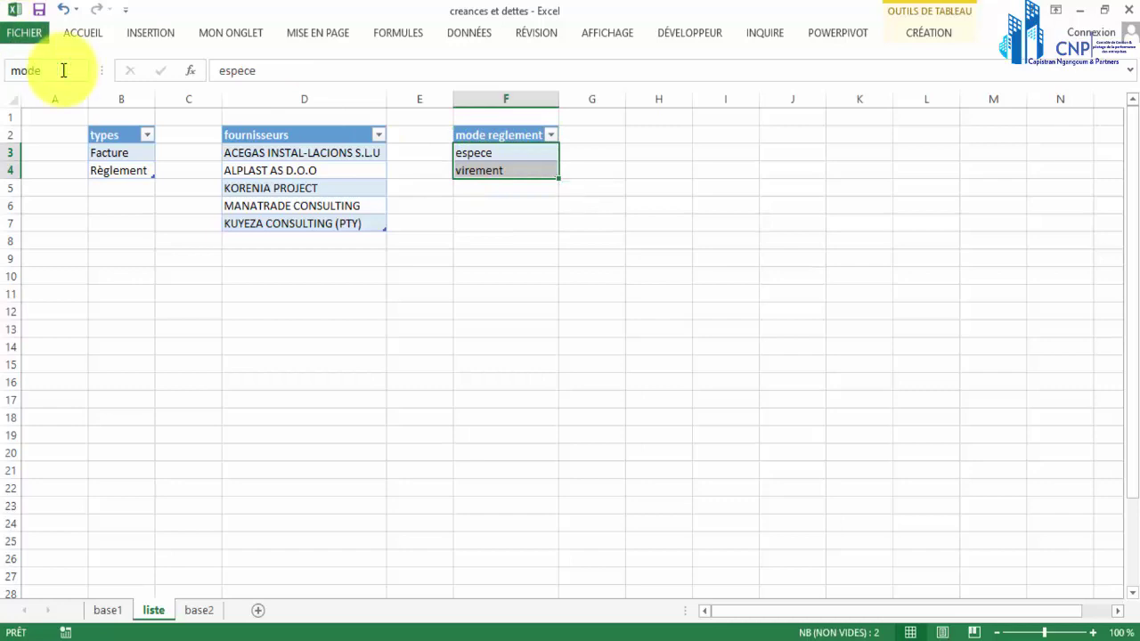
Copy the Statut Fact column entries N4:N34 from base1 and paste them as values only starting at H2 on the liste sheet.
{"action": "left_click", "coordinate": [107, 610]}
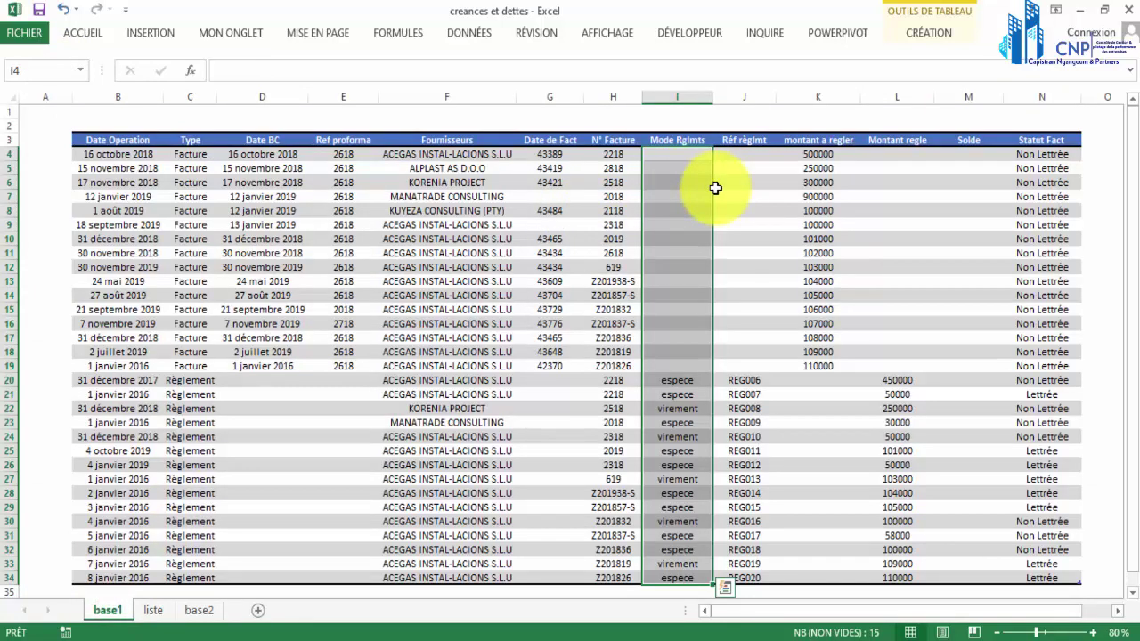
{"action": "left_click", "coordinate": [1059, 153]}
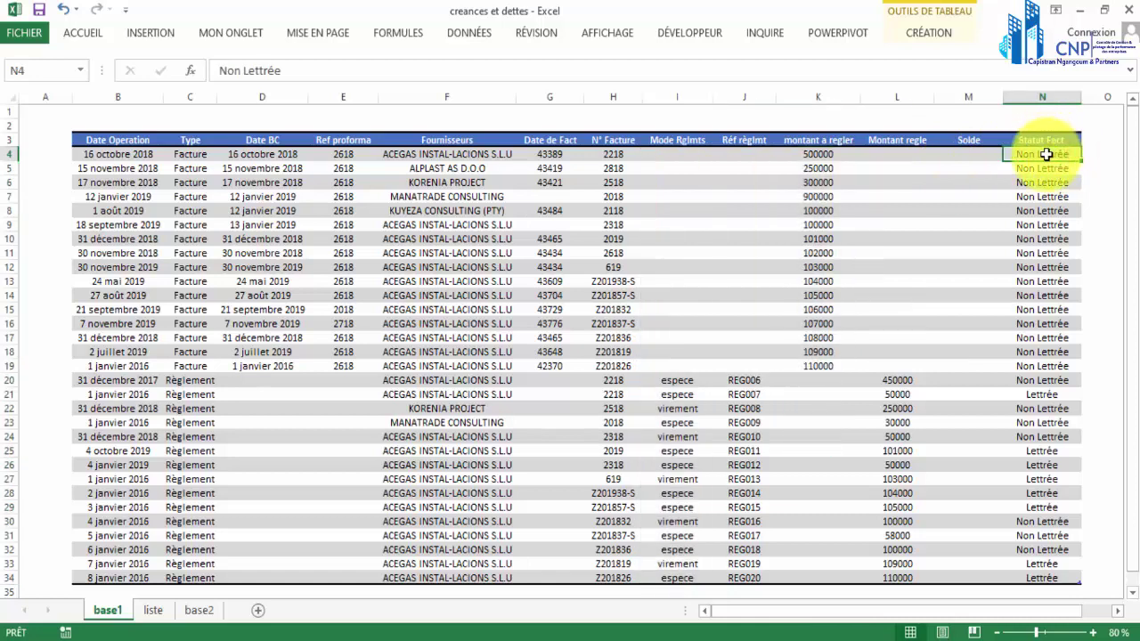
{"action": "left_click_drag", "start_coordinate": [1046, 352], "coordinate": [1053, 579]}
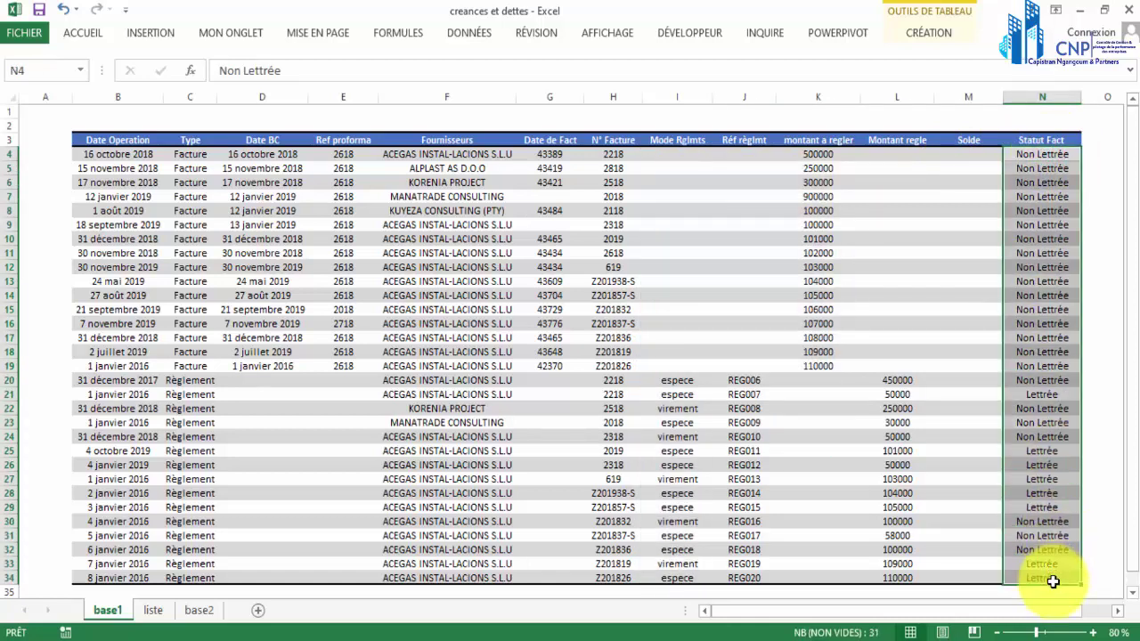
{"action": "key", "text": "ctrl+c"}
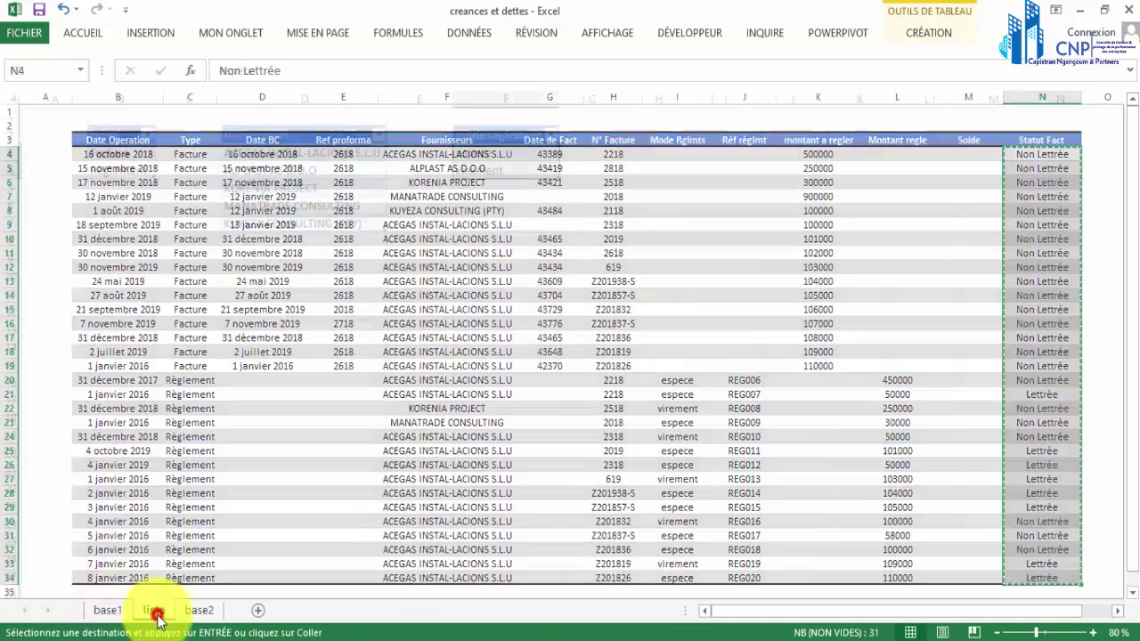
{"action": "left_click", "coordinate": [155, 613]}
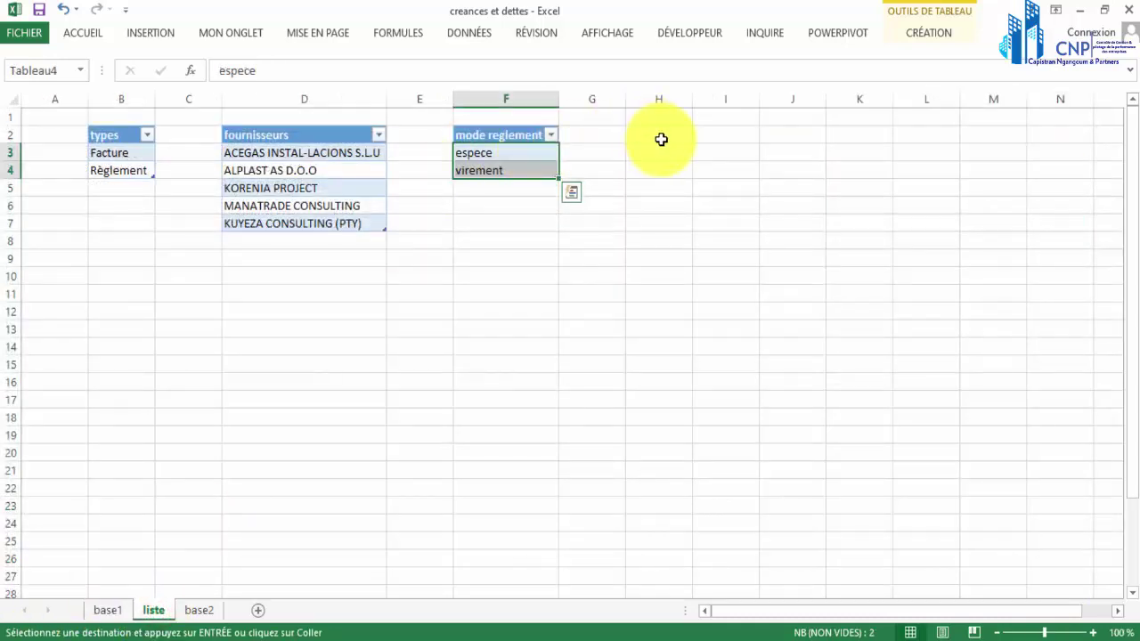
{"action": "left_click", "coordinate": [662, 138]}
{"action": "right_click", "coordinate": [663, 138]}
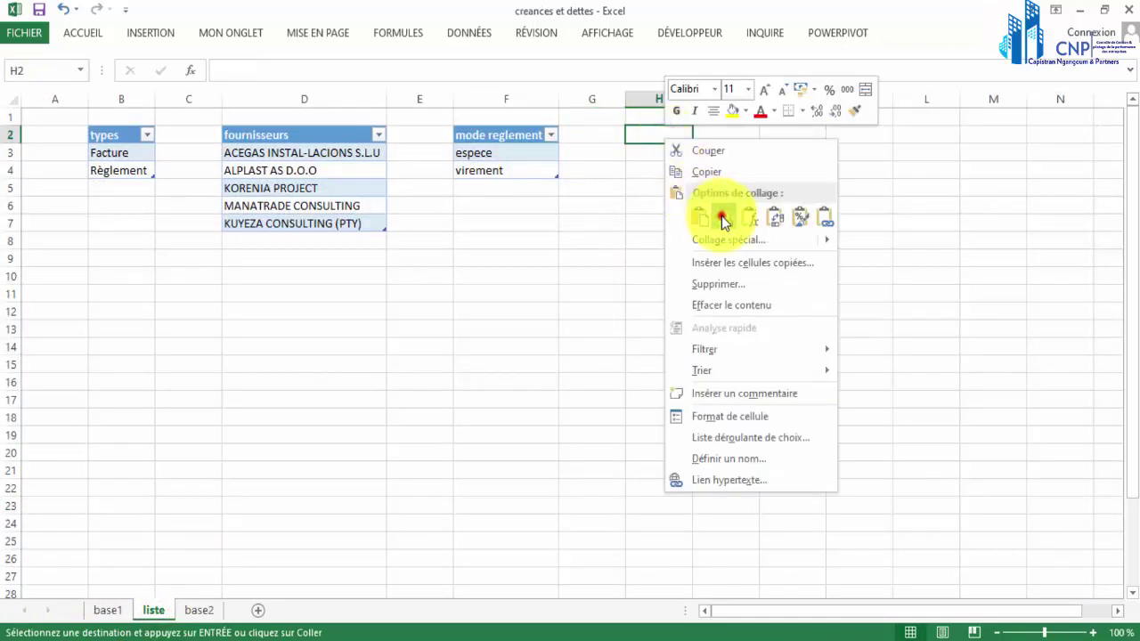
{"action": "left_click", "coordinate": [692, 217]}
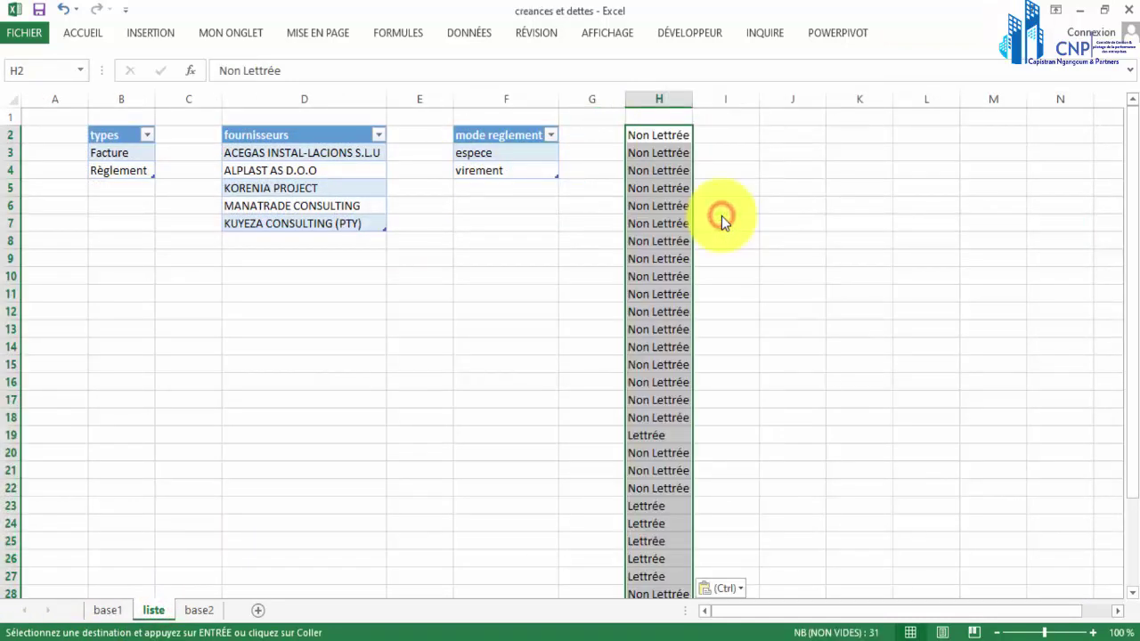
Remove the duplicates from the pasted statuses in column H, treating the data as having no headers.
{"action": "left_click", "coordinate": [477, 32]}
{"action": "left_click", "coordinate": [702, 71]}
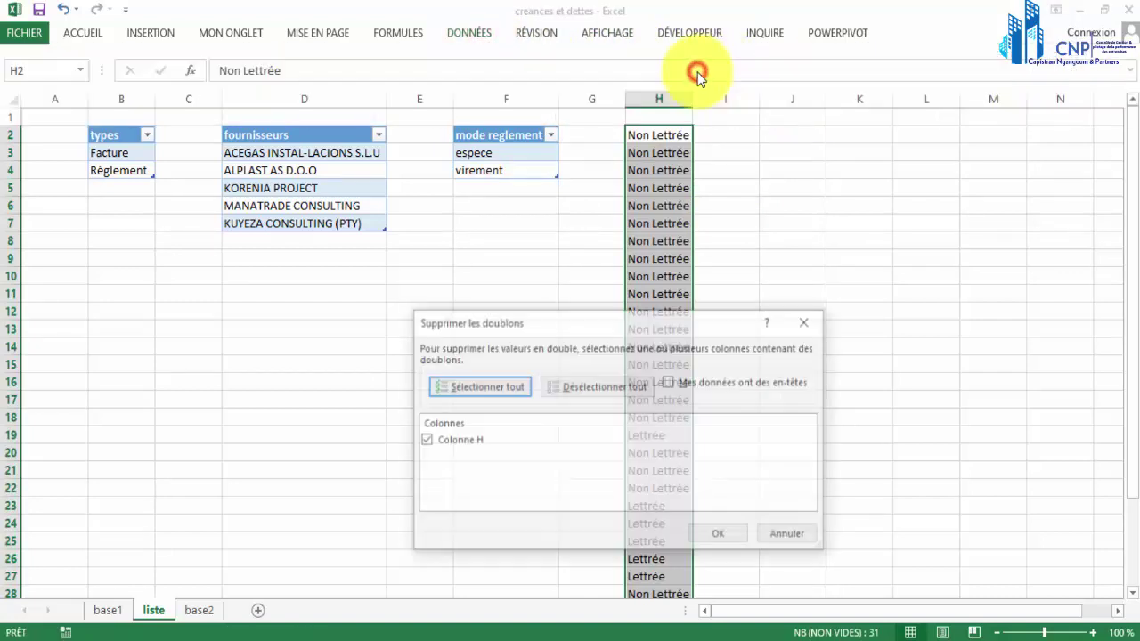
{"action": "left_click", "coordinate": [710, 534]}
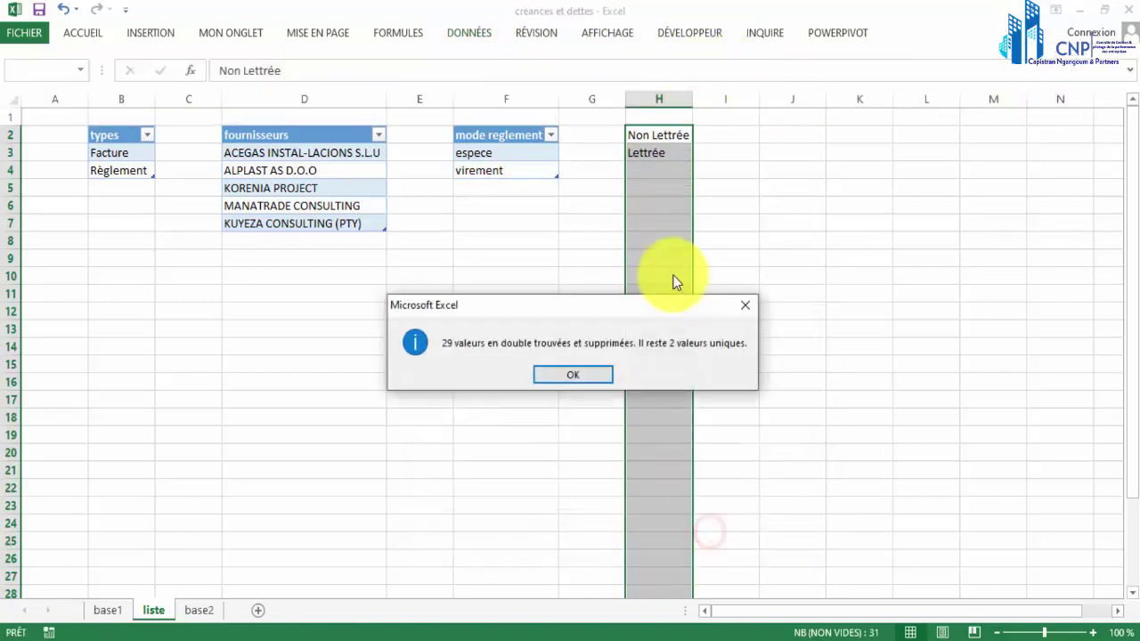
{"action": "left_click", "coordinate": [578, 376]}
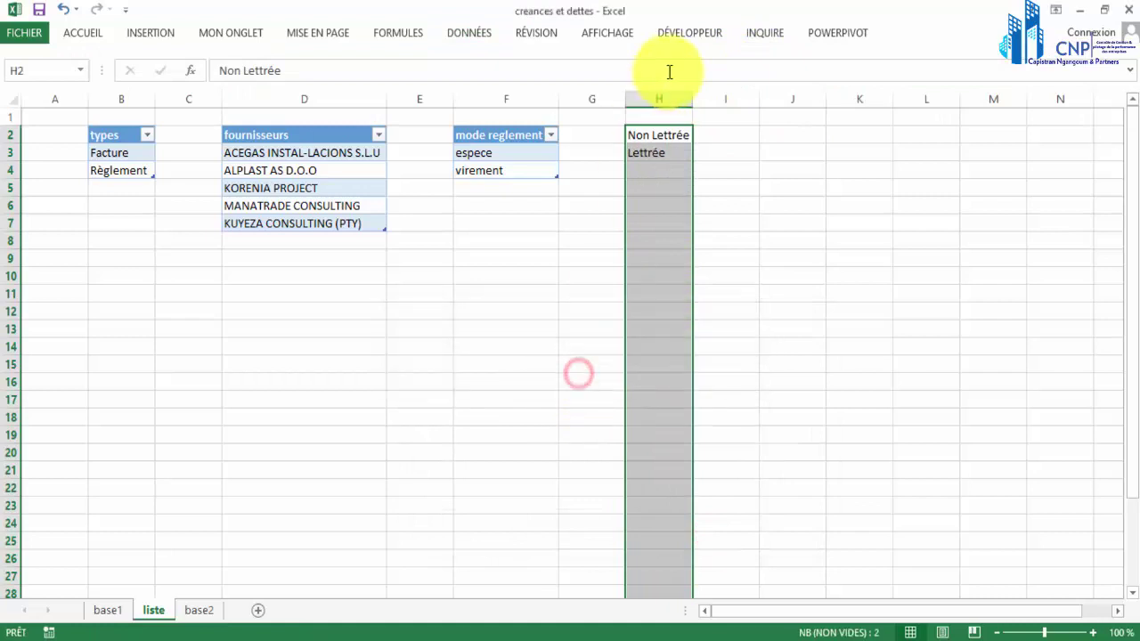
Move the status list H2:H3 down one row to H3:H4 and enter the heading "statut" in H2.
{"action": "left_click", "coordinate": [652, 129]}
{"action": "left_click_drag", "start_coordinate": [651, 131], "coordinate": [652, 158]}
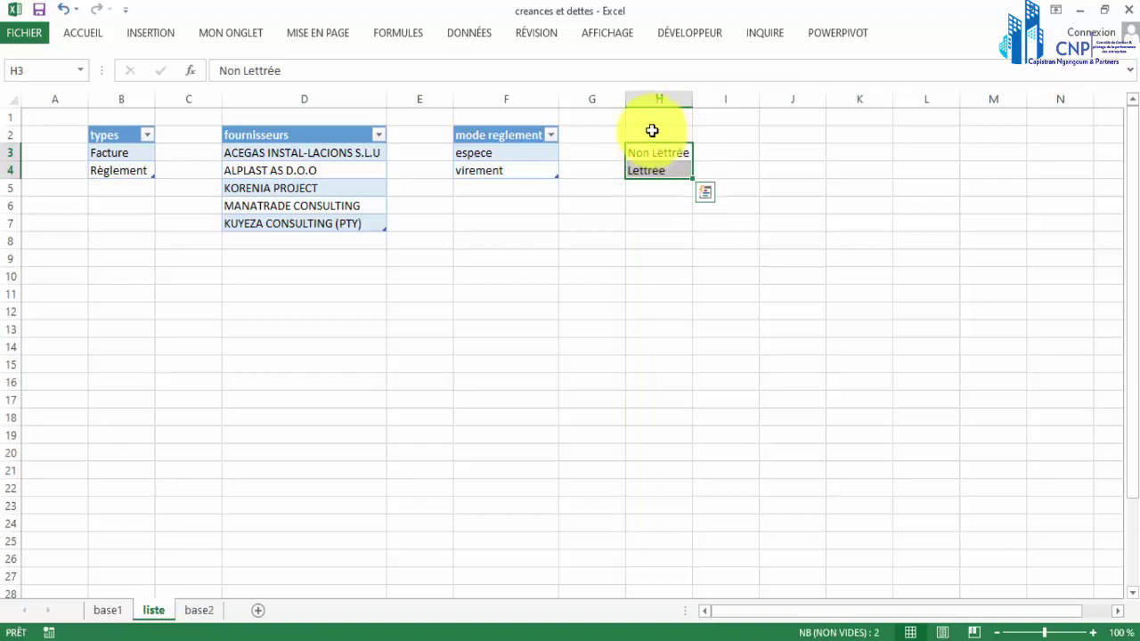
{"action": "left_click", "coordinate": [652, 131]}
{"action": "type", "text": "statu"}
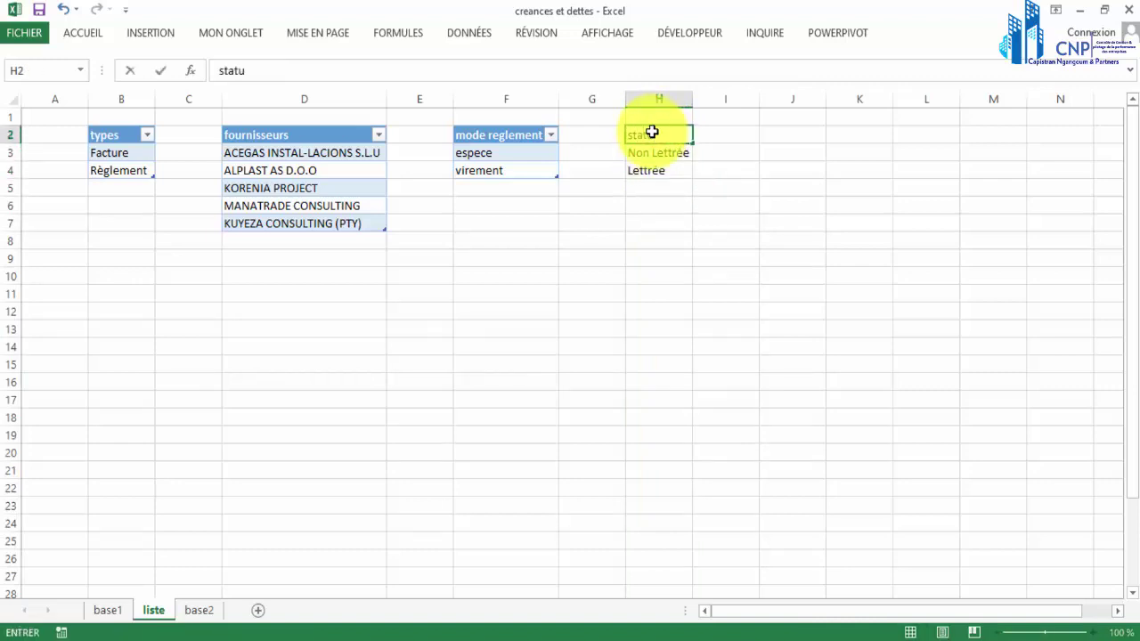
{"action": "type", "text": "t"}
{"action": "key", "text": "Return"}
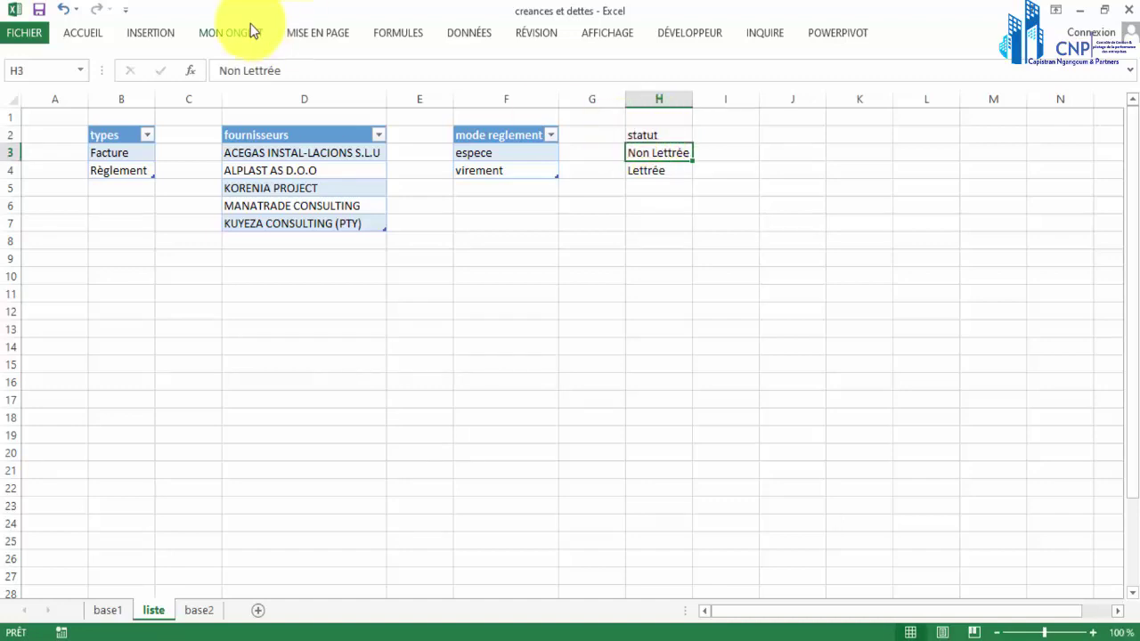
Convert the range H2:H4 on the liste sheet into a table with headers.
{"action": "left_click", "coordinate": [168, 30]}
{"action": "left_click", "coordinate": [165, 71]}
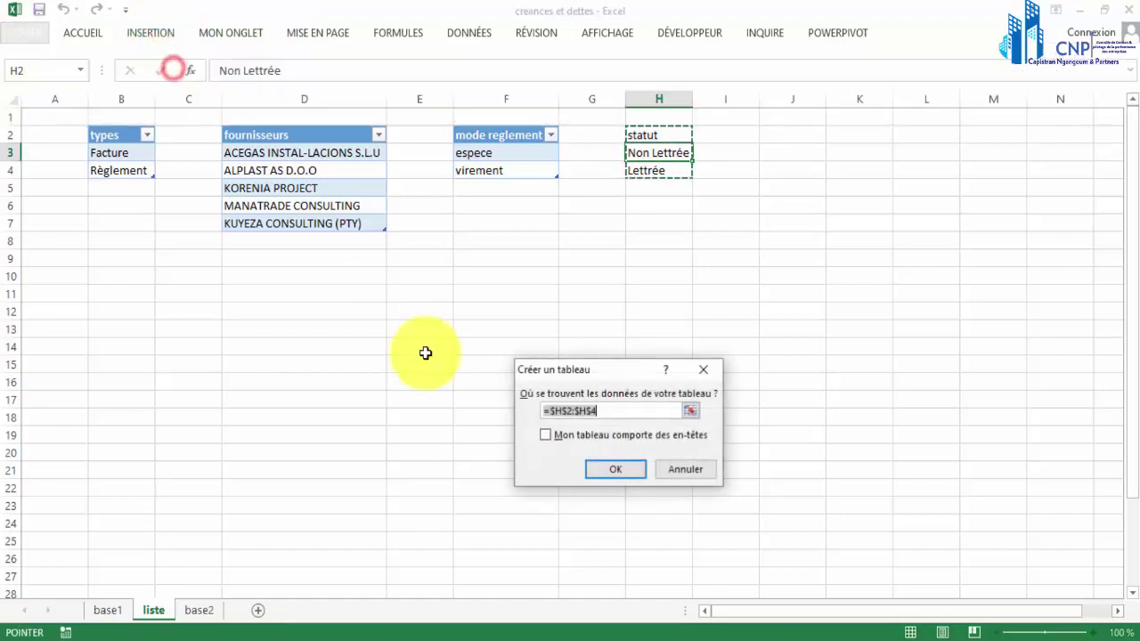
{"action": "left_click", "coordinate": [545, 436]}
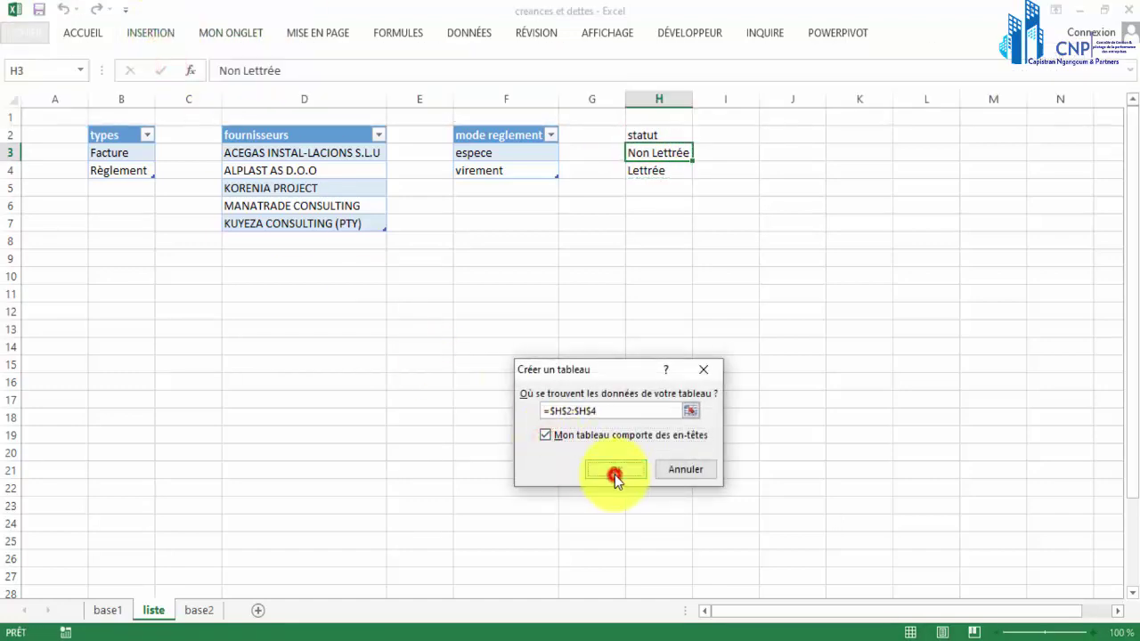
{"action": "left_click", "coordinate": [615, 476]}
{"action": "left_click", "coordinate": [542, 204]}
Name the status entries H3:H4 on the liste sheet as statut.
{"action": "left_click", "coordinate": [660, 153]}
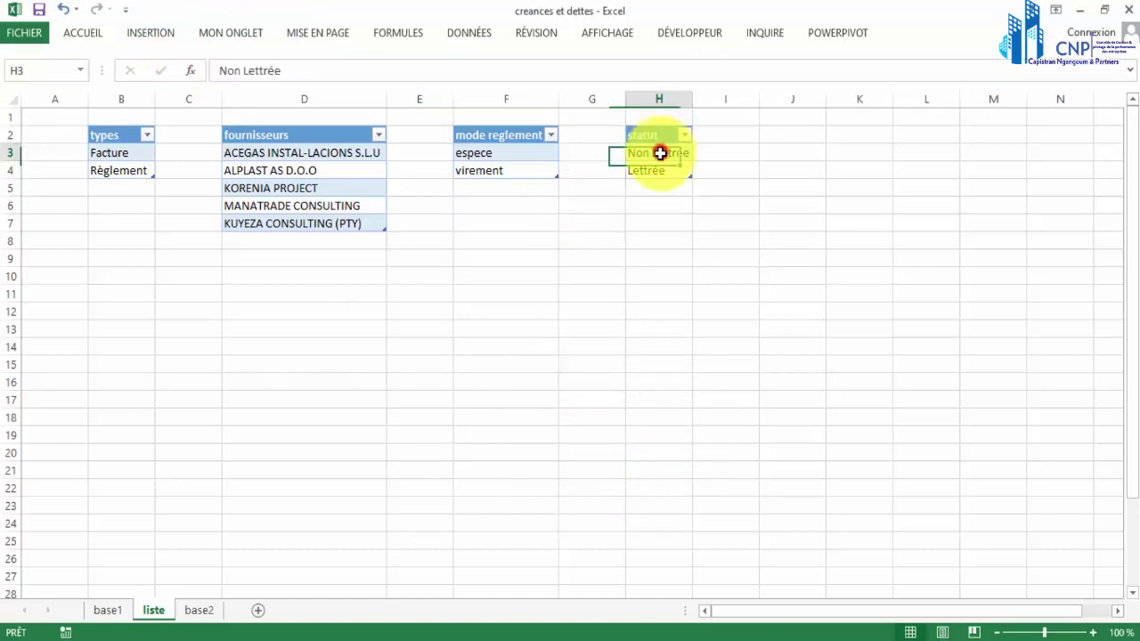
{"action": "left_click_drag", "start_coordinate": [660, 153], "coordinate": [657, 168]}
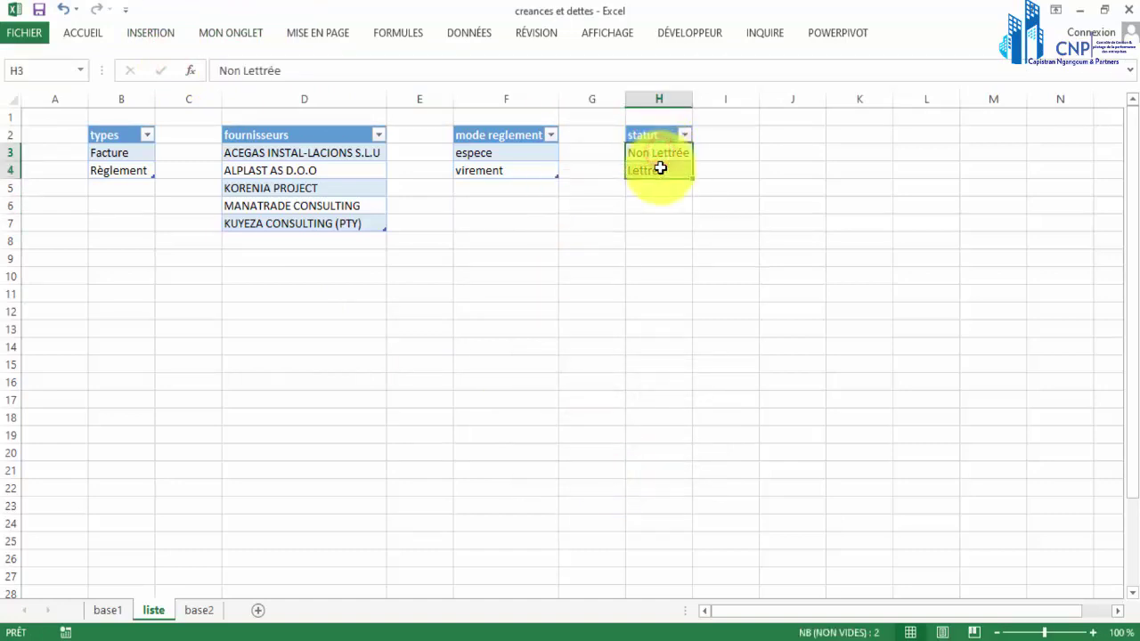
{"action": "left_click", "coordinate": [60, 70]}
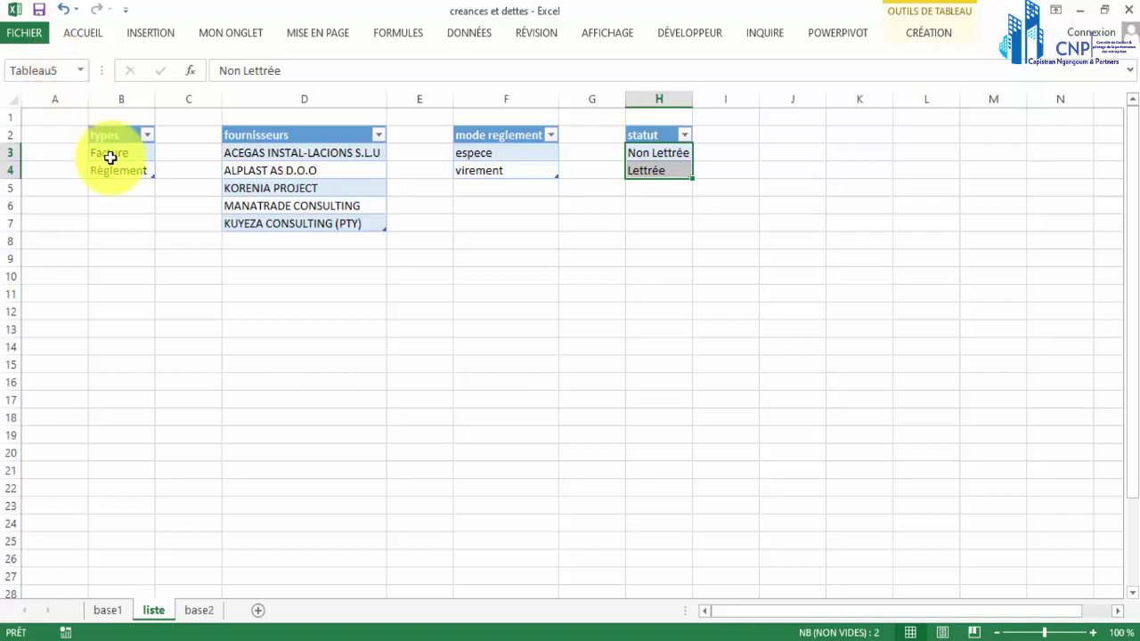
Review the ranges of the four lookup lists on liste and the Type column entries on base1.
{"action": "left_click_drag", "start_coordinate": [114, 156], "coordinate": [116, 169]}
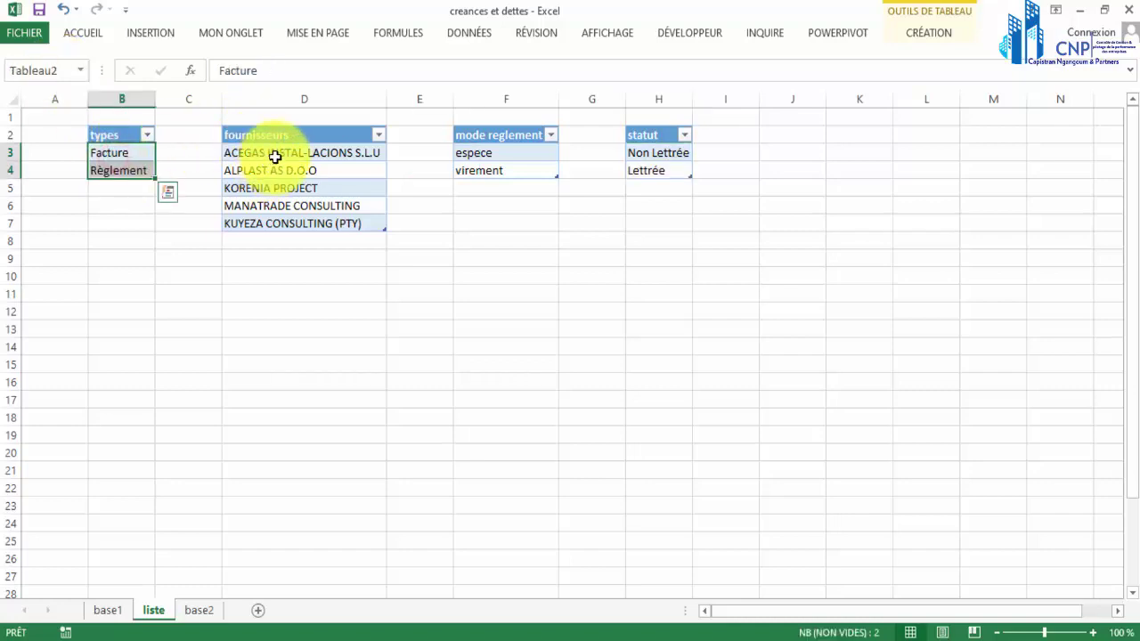
{"action": "left_click_drag", "start_coordinate": [275, 156], "coordinate": [300, 226]}
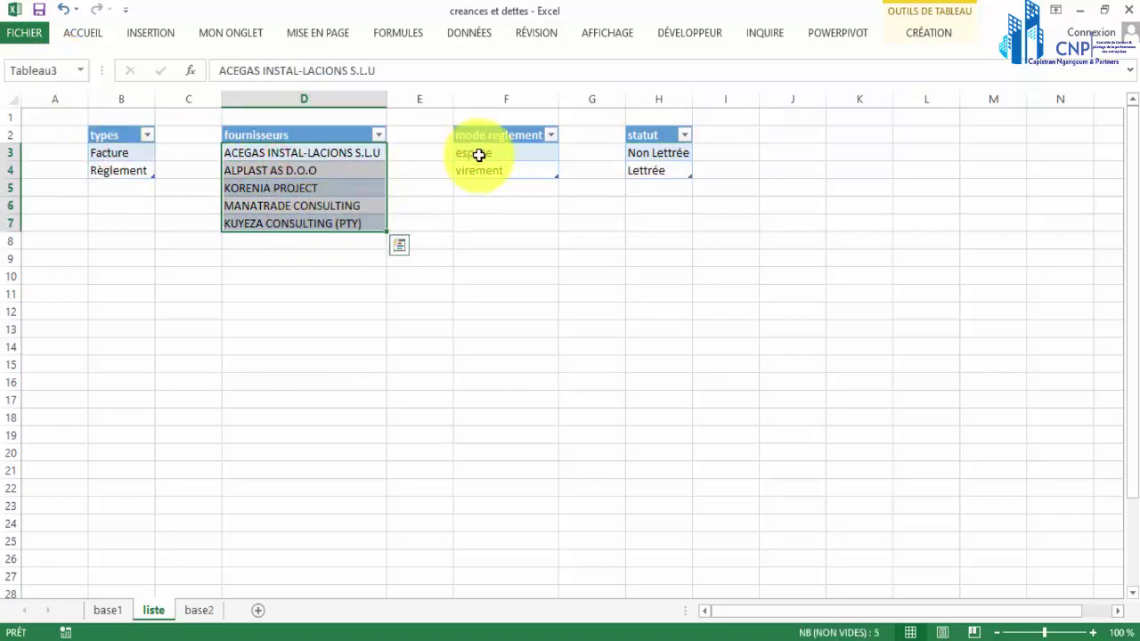
{"action": "left_click_drag", "start_coordinate": [478, 155], "coordinate": [483, 173]}
{"action": "left_click", "coordinate": [644, 160]}
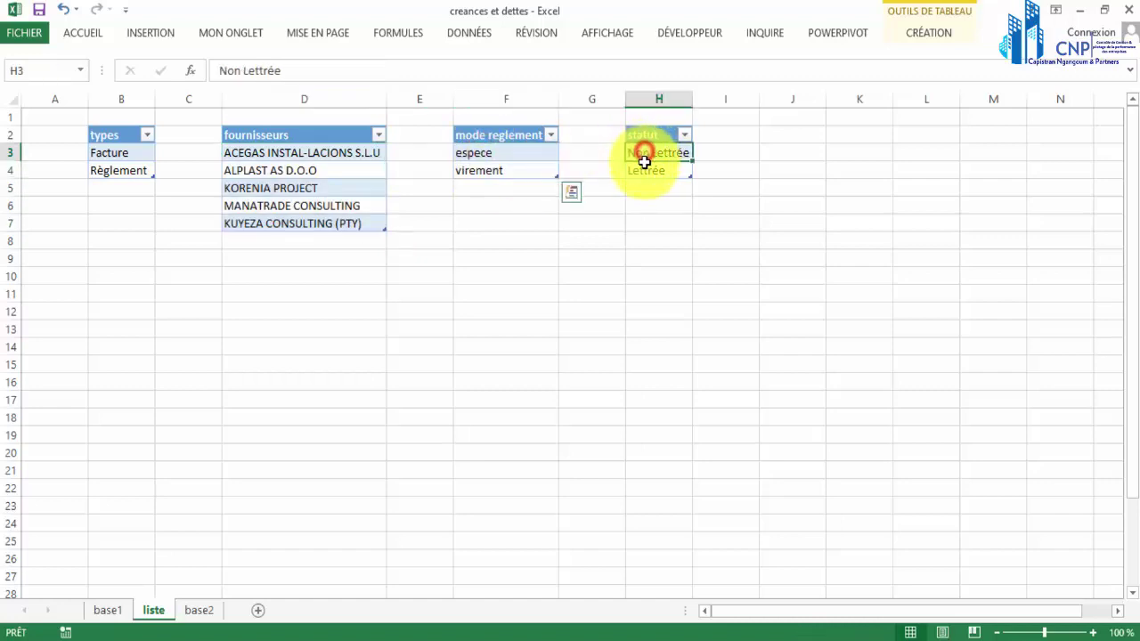
{"action": "left_click_drag", "start_coordinate": [644, 160], "coordinate": [646, 171]}
{"action": "left_click", "coordinate": [111, 611]}
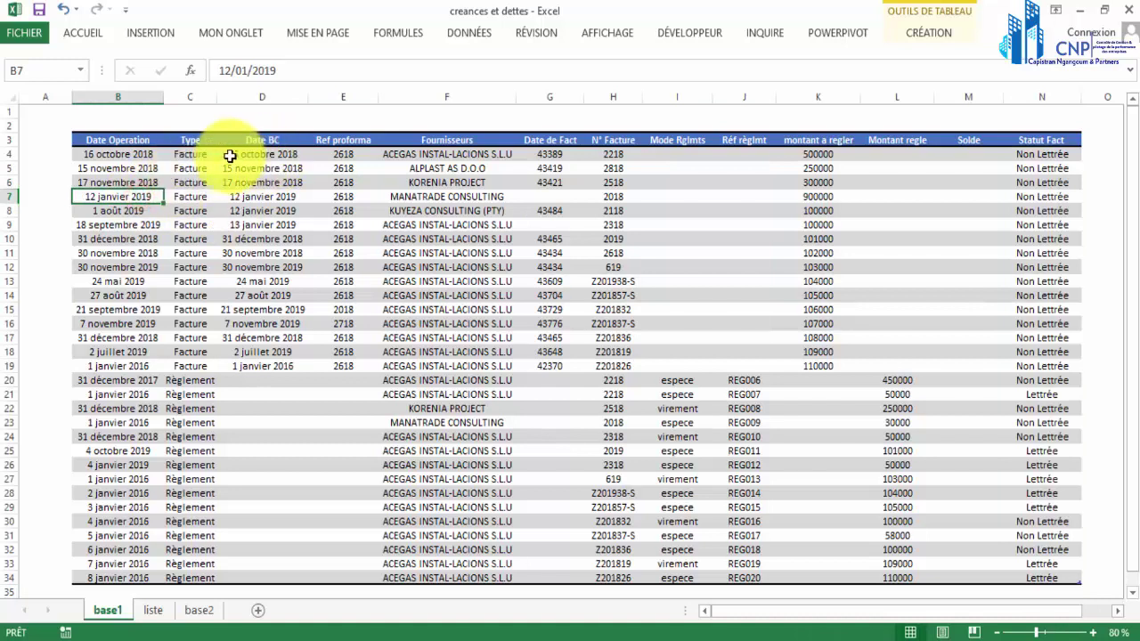
{"action": "left_click", "coordinate": [201, 156]}
{"action": "left_click", "coordinate": [189, 252]}
{"action": "left_click", "coordinate": [190, 323]}
{"action": "left_click", "coordinate": [187, 393]}
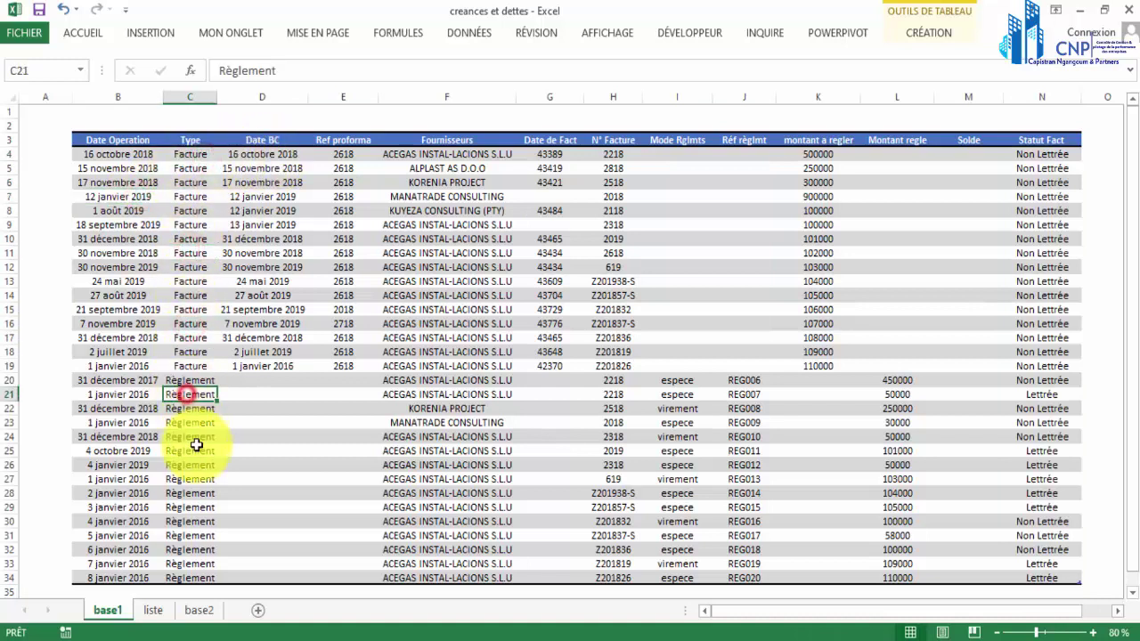
{"action": "left_click", "coordinate": [192, 450]}
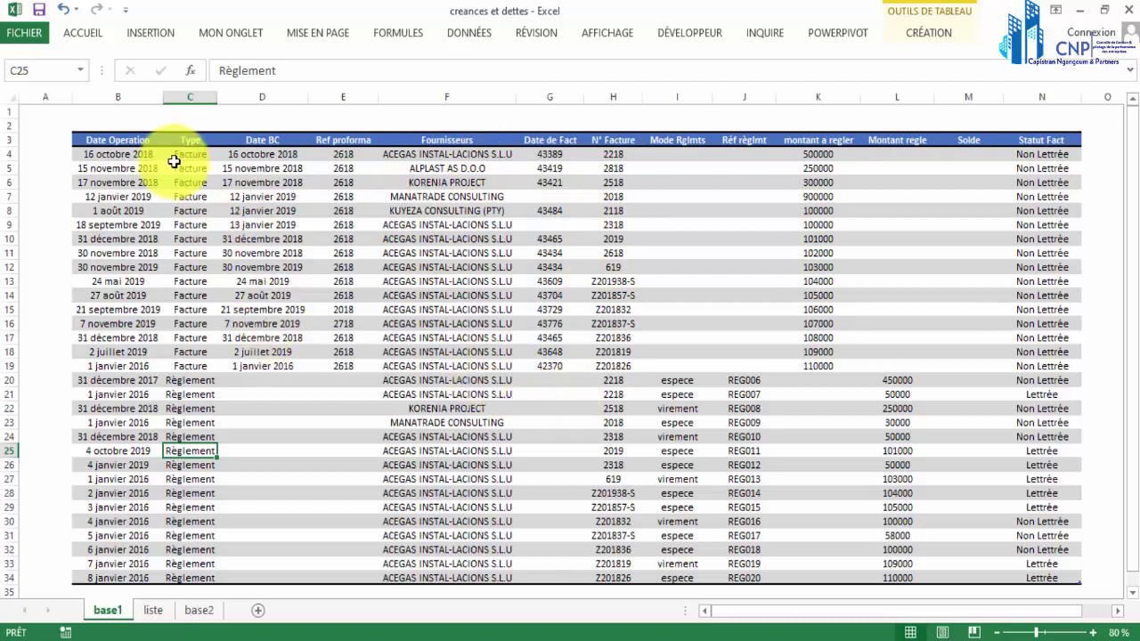
Start a data validation rule for the Type column cells C4:C34 on base1 that allows Liste values.
{"action": "left_click", "coordinate": [191, 132]}
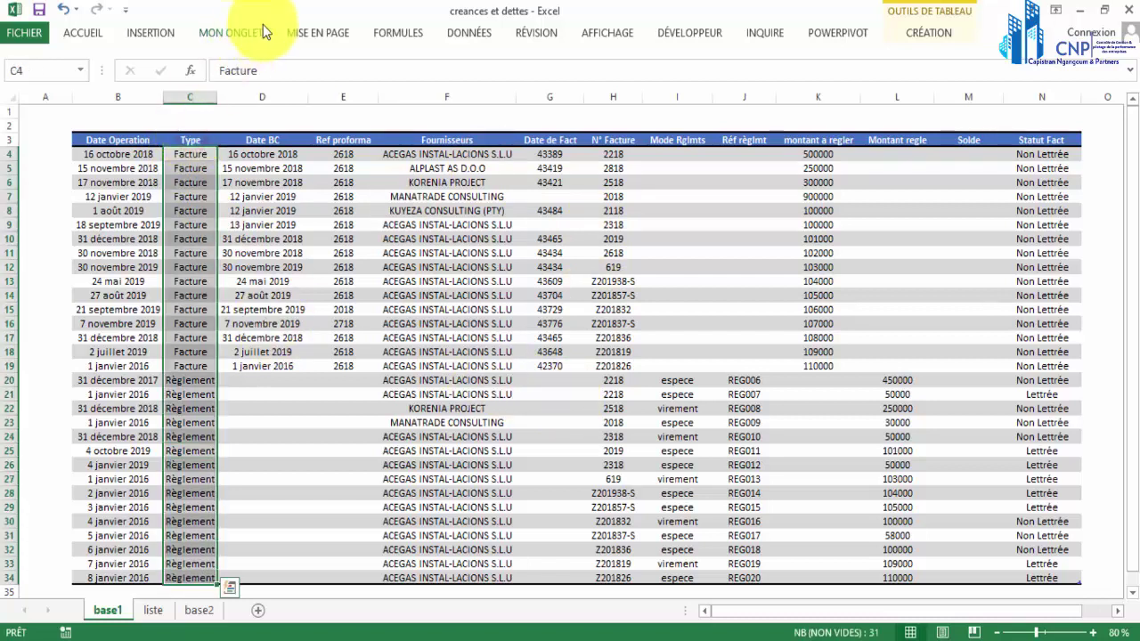
{"action": "left_click", "coordinate": [458, 34]}
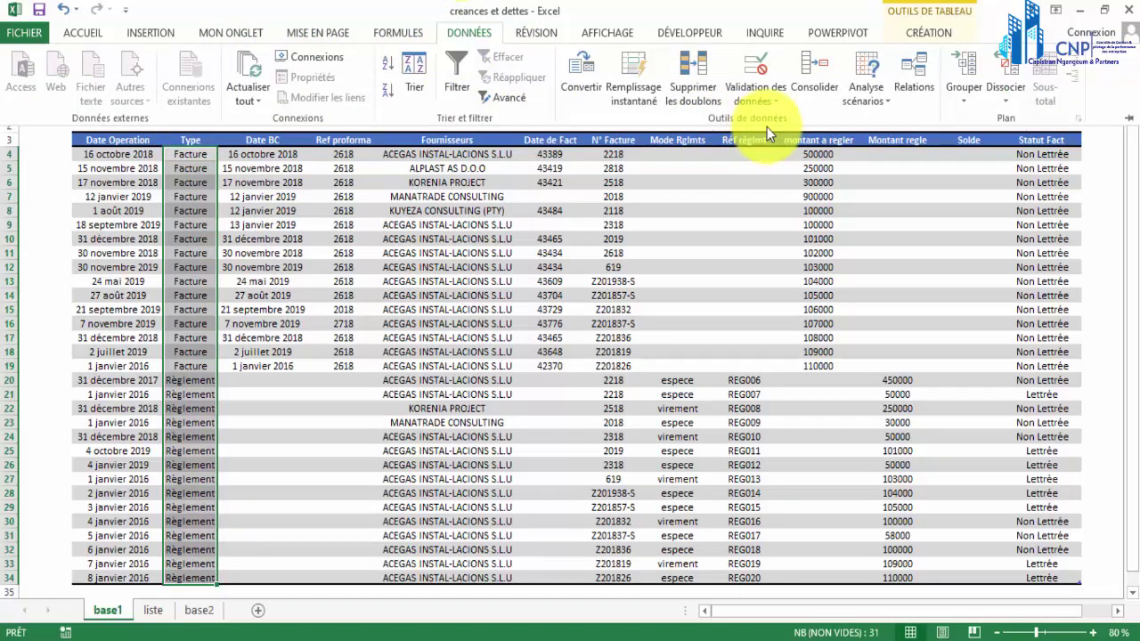
{"action": "left_click", "coordinate": [773, 94]}
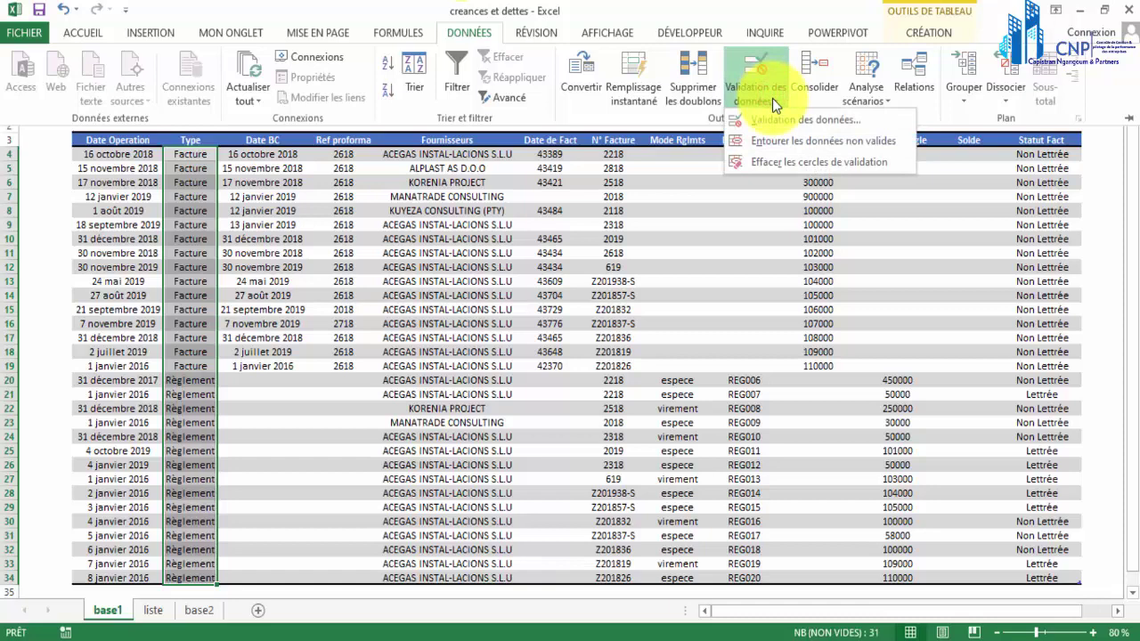
{"action": "left_click", "coordinate": [778, 118]}
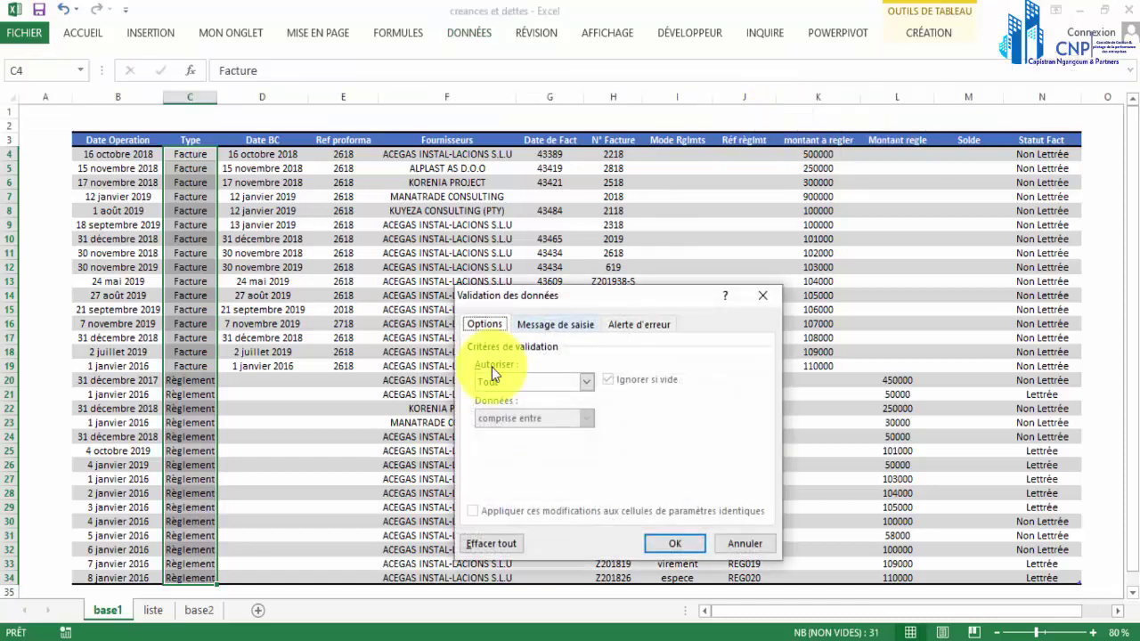
{"action": "left_click", "coordinate": [585, 383]}
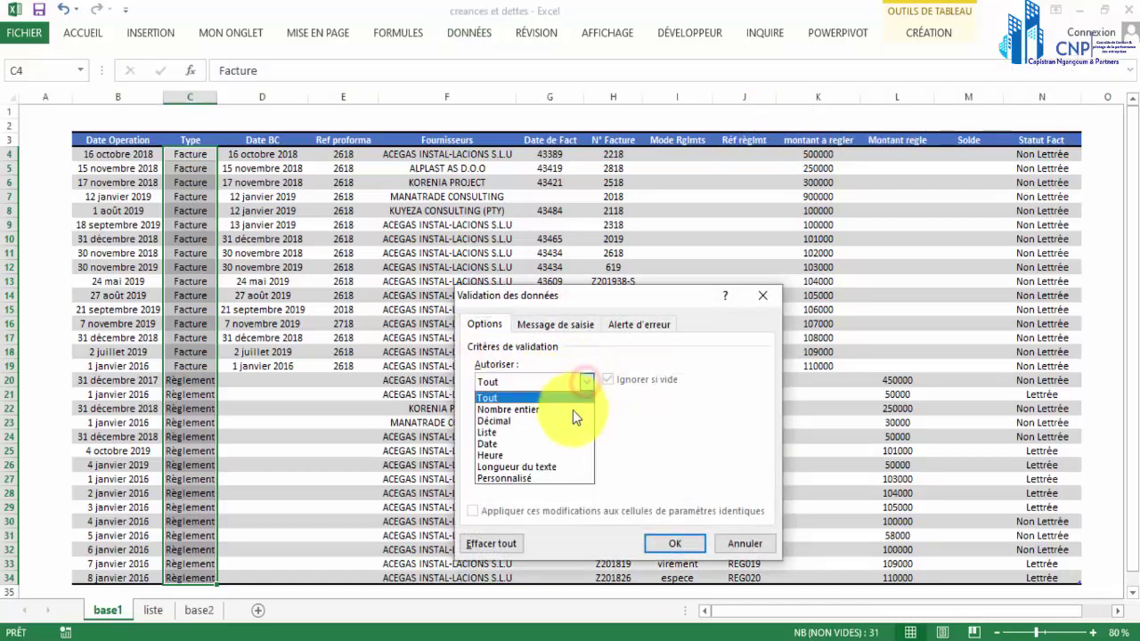
{"action": "left_click", "coordinate": [563, 433]}
Set the Type column validation source to the named list =type, apply the rule, and check the drop-down in C4.
{"action": "left_click", "coordinate": [535, 454]}
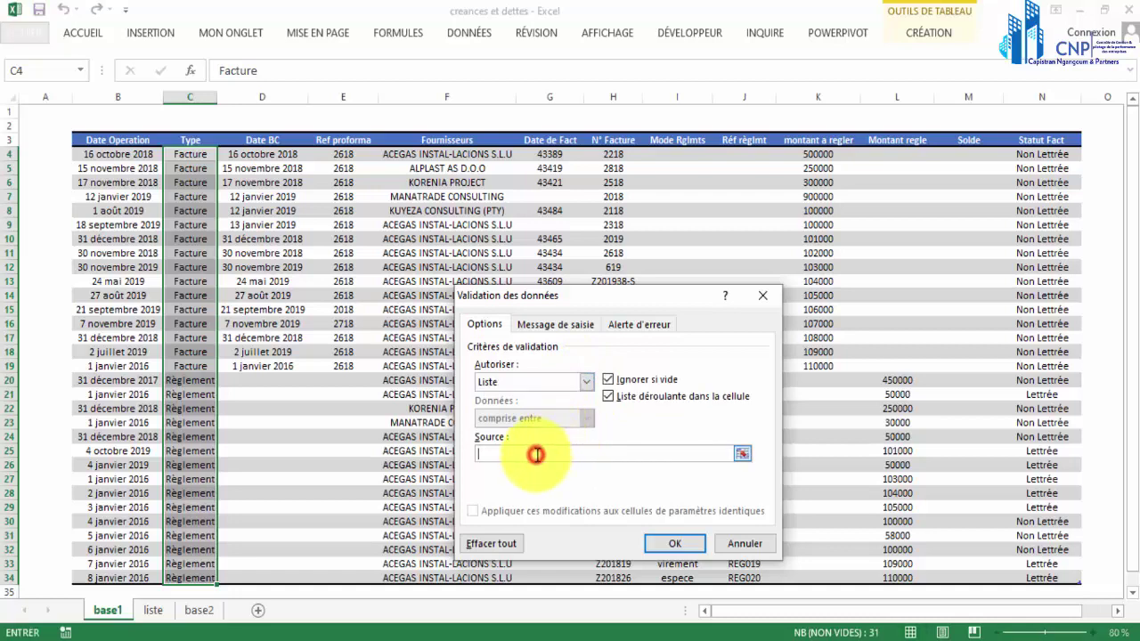
{"action": "key", "text": "F3"}
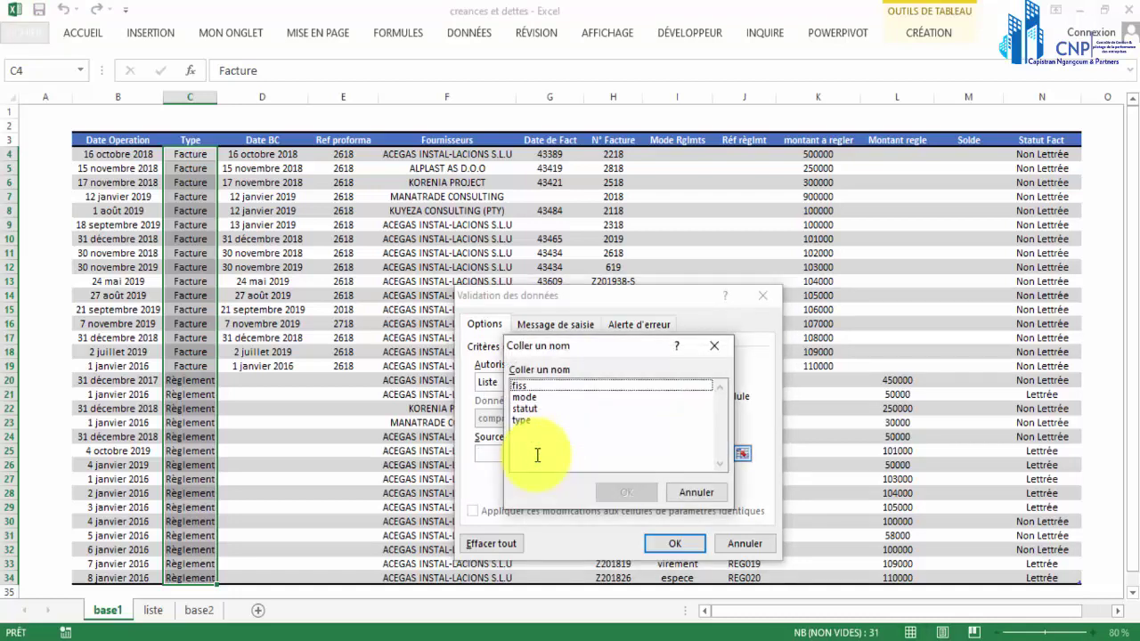
{"action": "left_click_drag", "start_coordinate": [603, 347], "coordinate": [715, 242]}
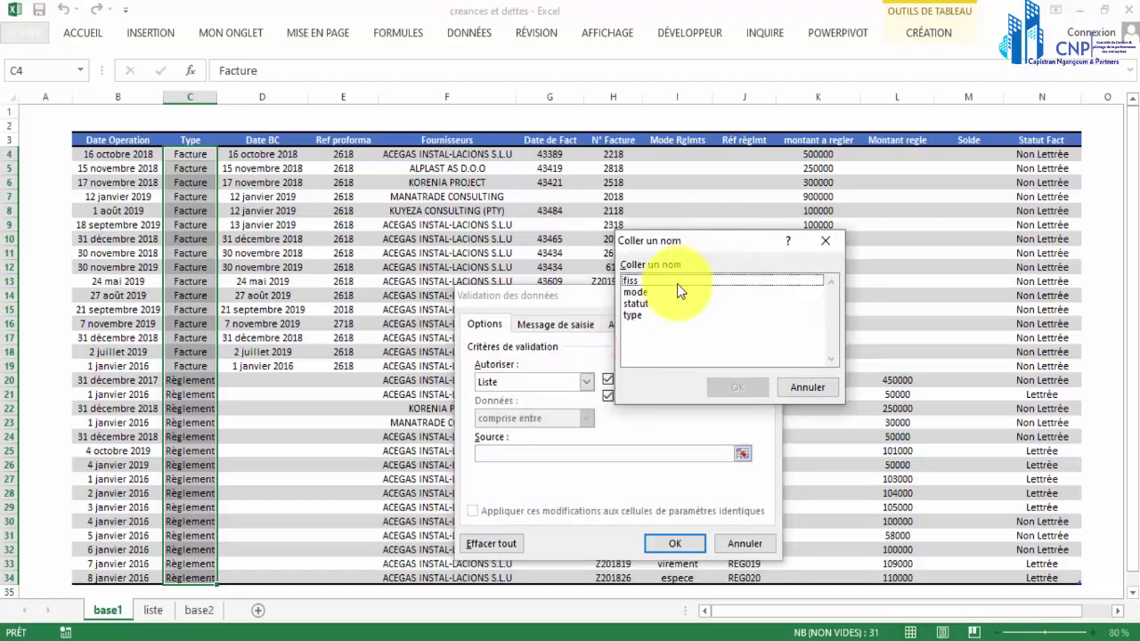
{"action": "left_click", "coordinate": [661, 281]}
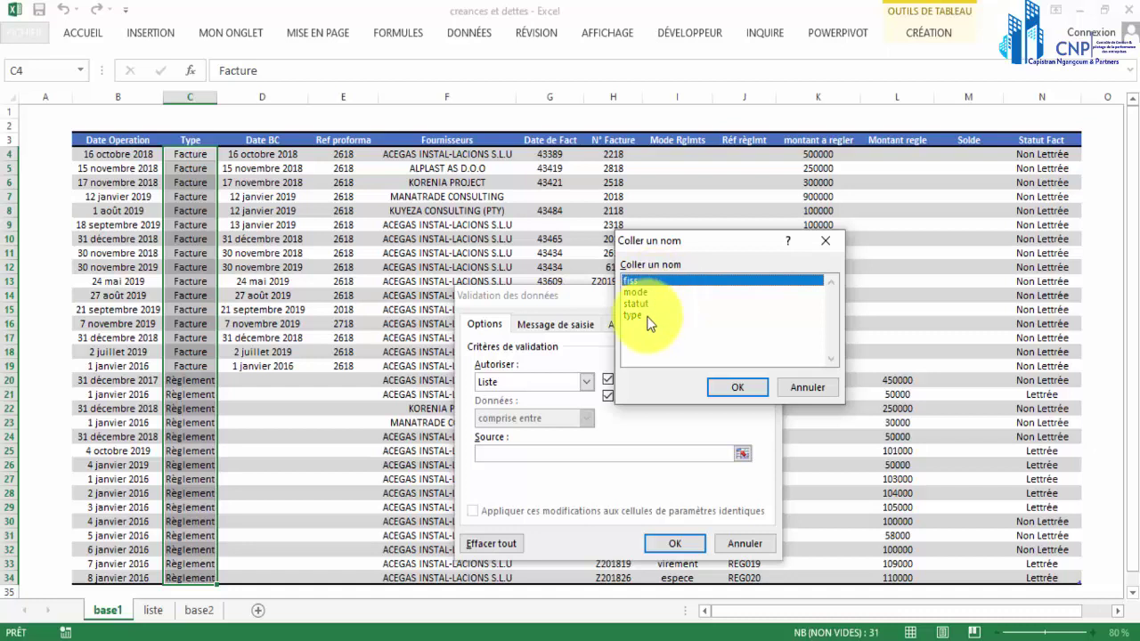
{"action": "double_click", "coordinate": [643, 315]}
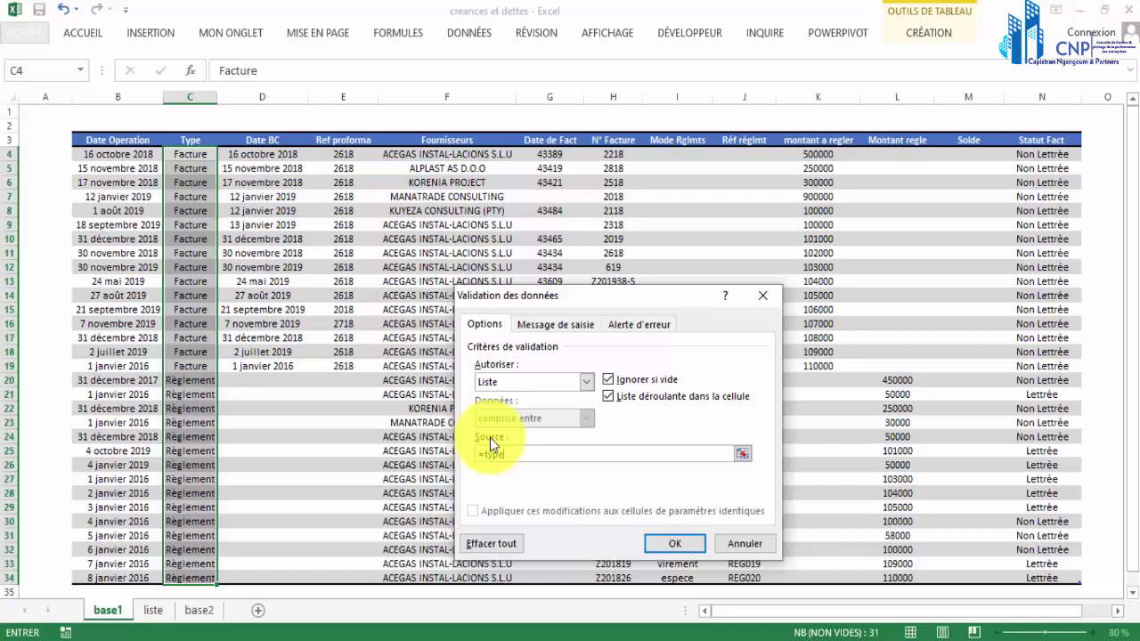
{"action": "left_click", "coordinate": [648, 548]}
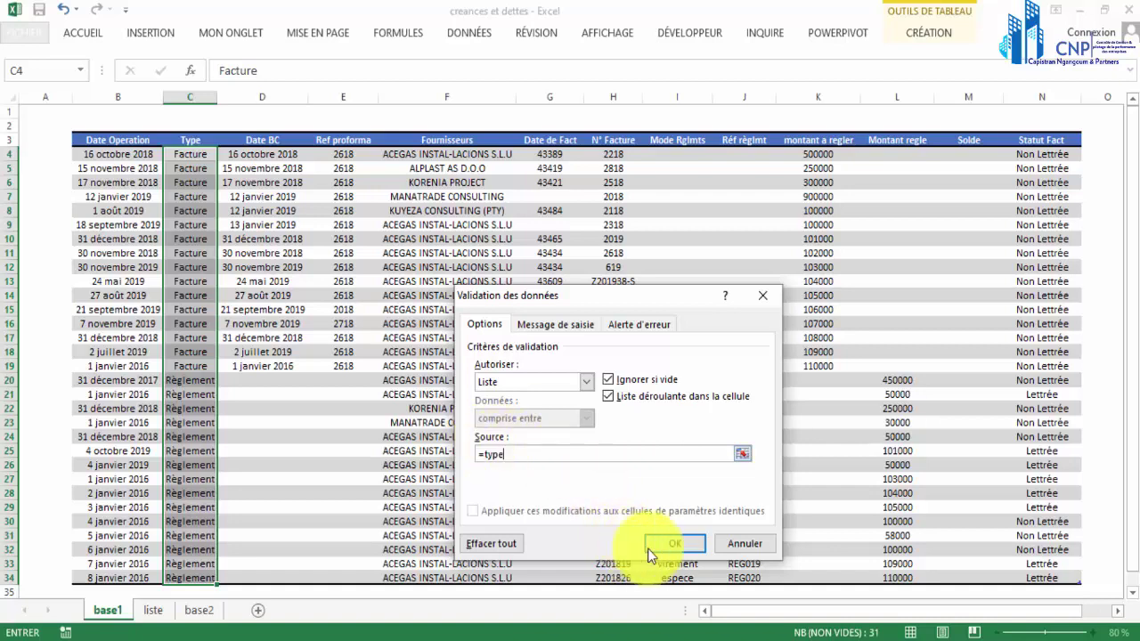
{"action": "left_click", "coordinate": [207, 161]}
{"action": "left_click", "coordinate": [222, 154]}
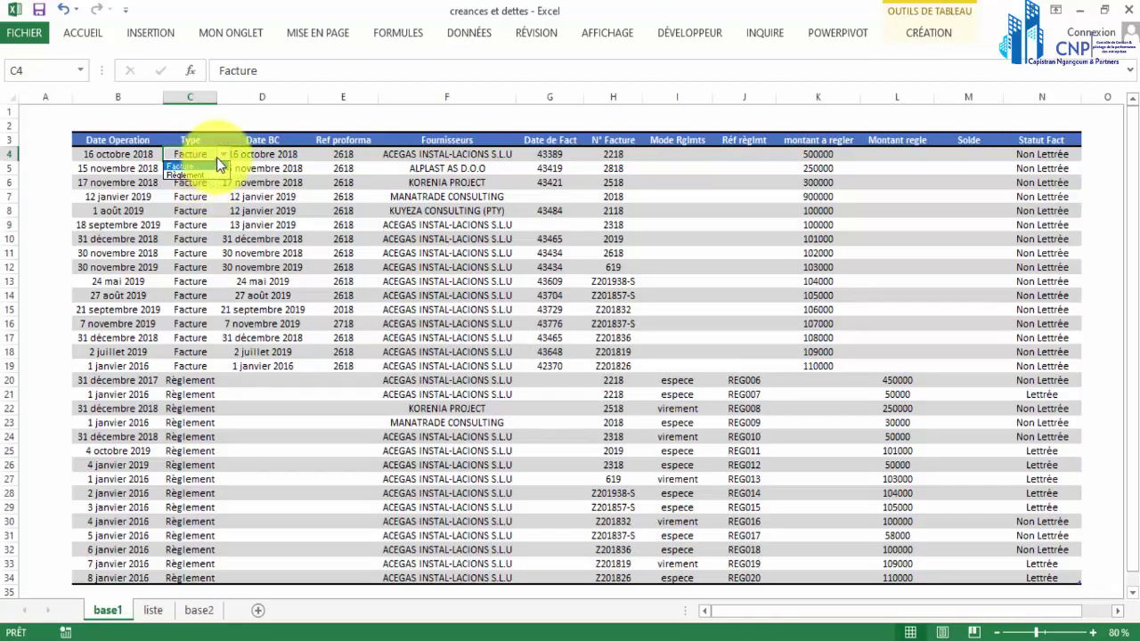
{"action": "left_click", "coordinate": [218, 167]}
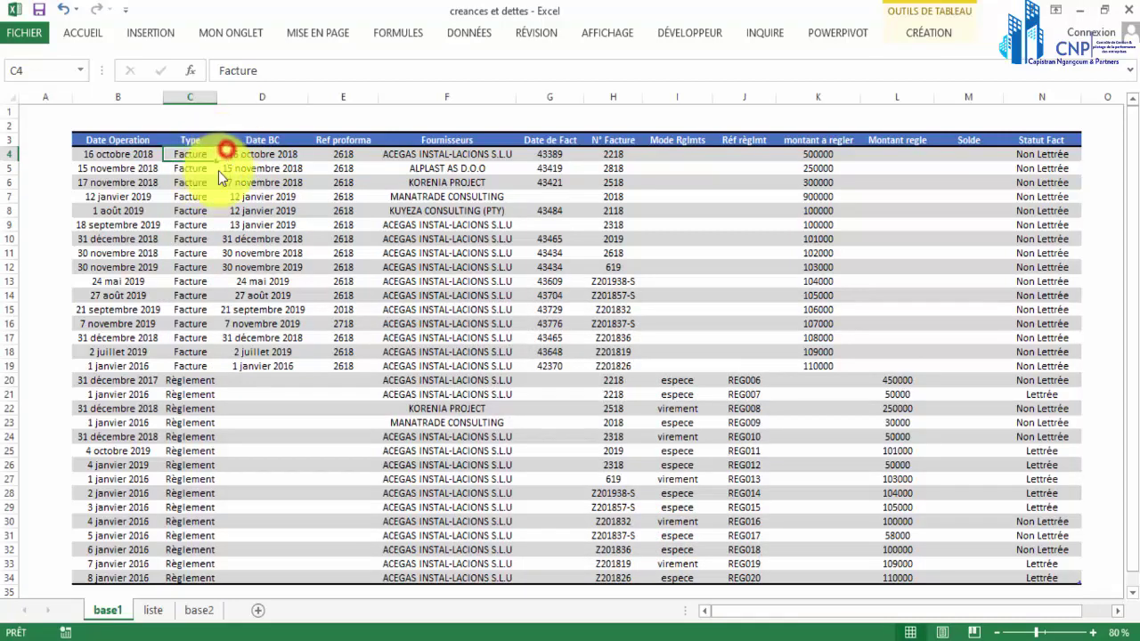
Add the test entry pop in B5 under the types list on liste and check the C4 drop-down on base1.
{"action": "left_click", "coordinate": [157, 611]}
{"action": "left_click", "coordinate": [130, 192]}
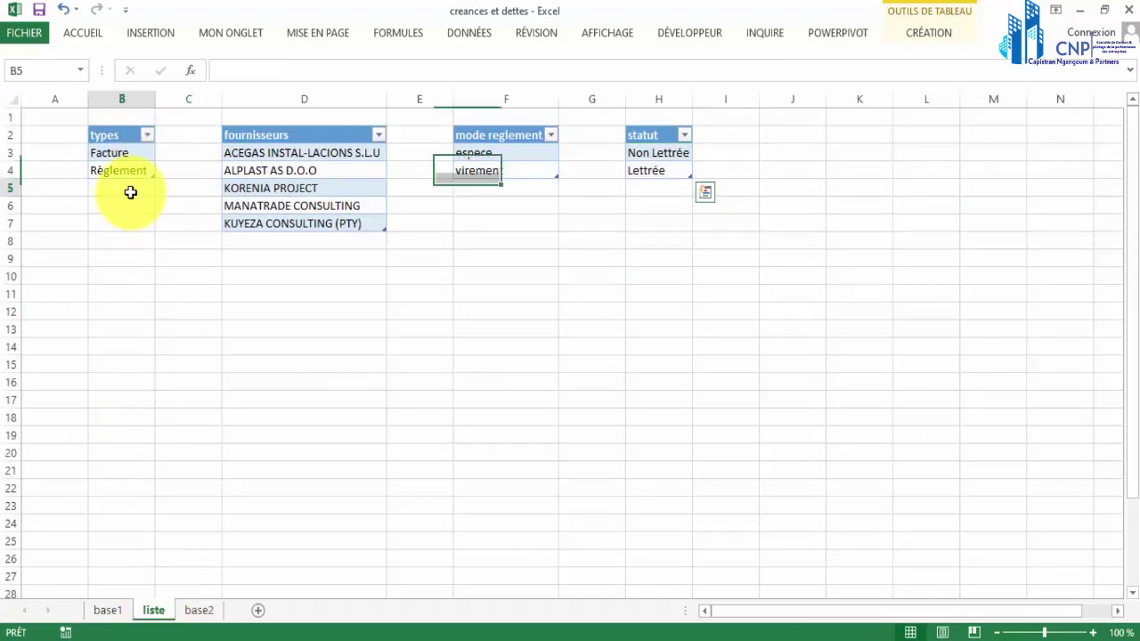
{"action": "type", "text": "pou"}
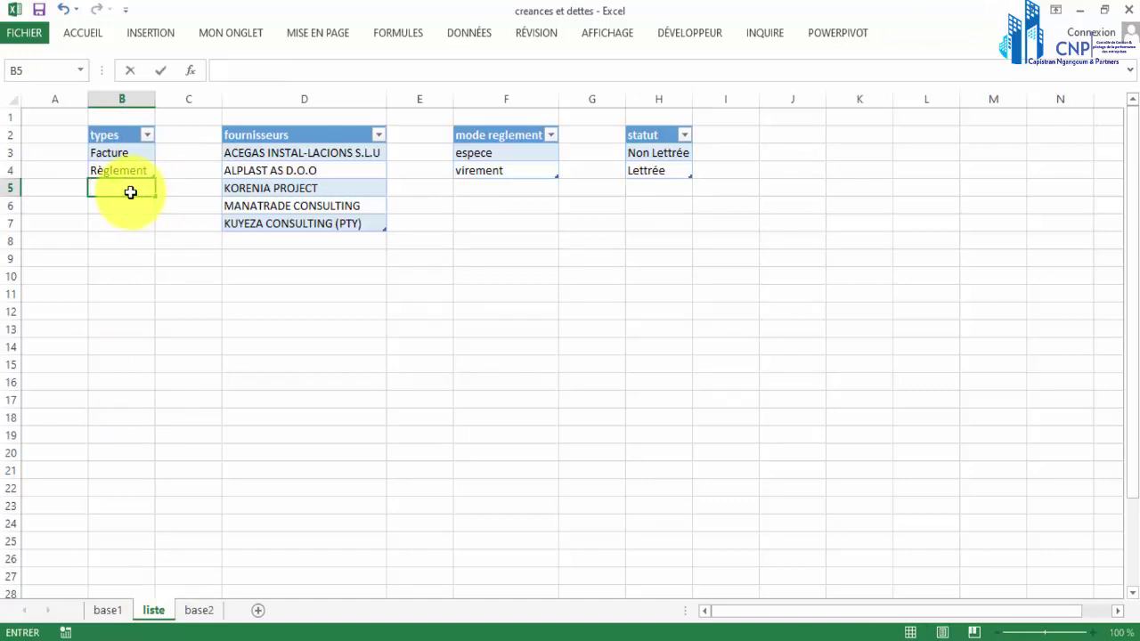
{"action": "key", "text": "Return"}
{"action": "left_click", "coordinate": [111, 611]}
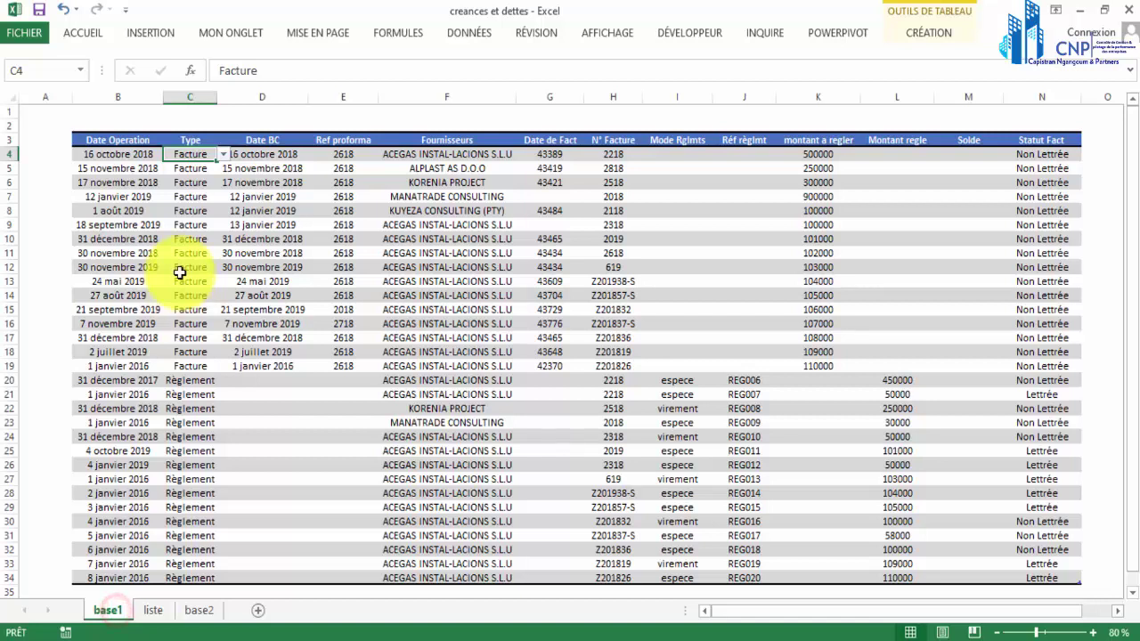
{"action": "left_click", "coordinate": [222, 155]}
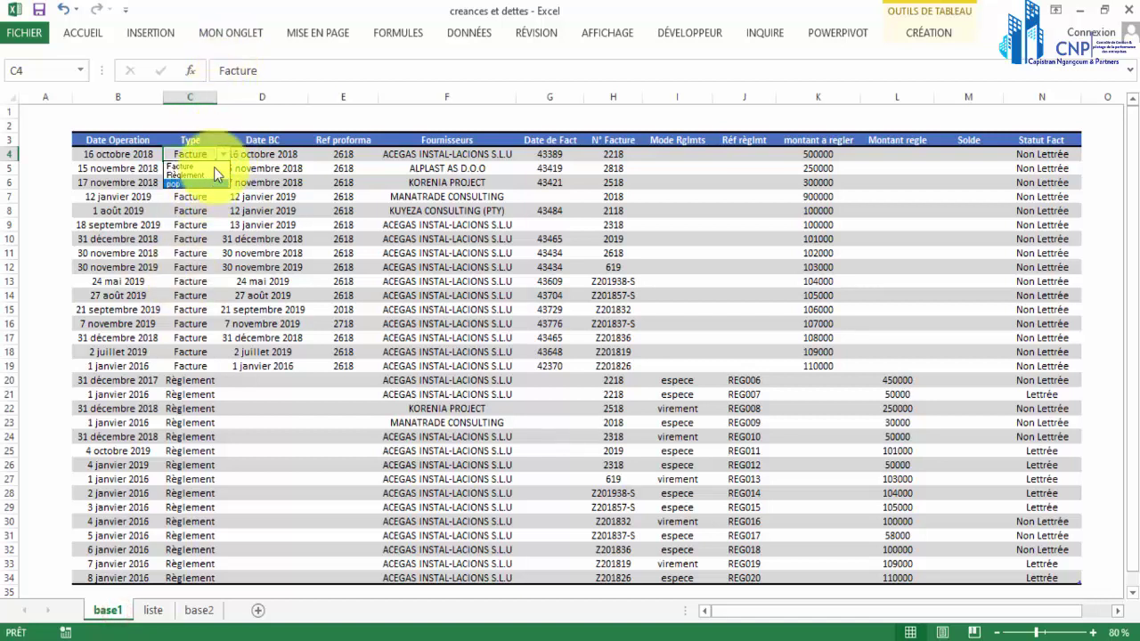
{"action": "left_click", "coordinate": [223, 153]}
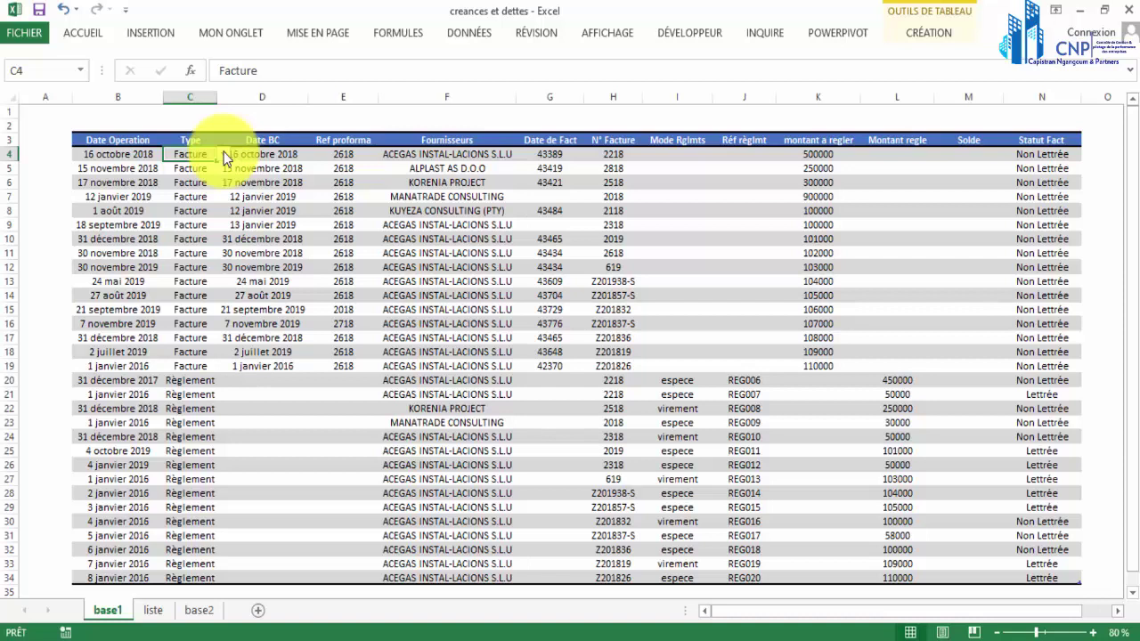
{"action": "left_click", "coordinate": [223, 154]}
{"action": "left_click", "coordinate": [223, 153]}
Delete the pop row from the types table on liste and recheck the Type drop-down in C4 on base1.
{"action": "left_click", "coordinate": [152, 612]}
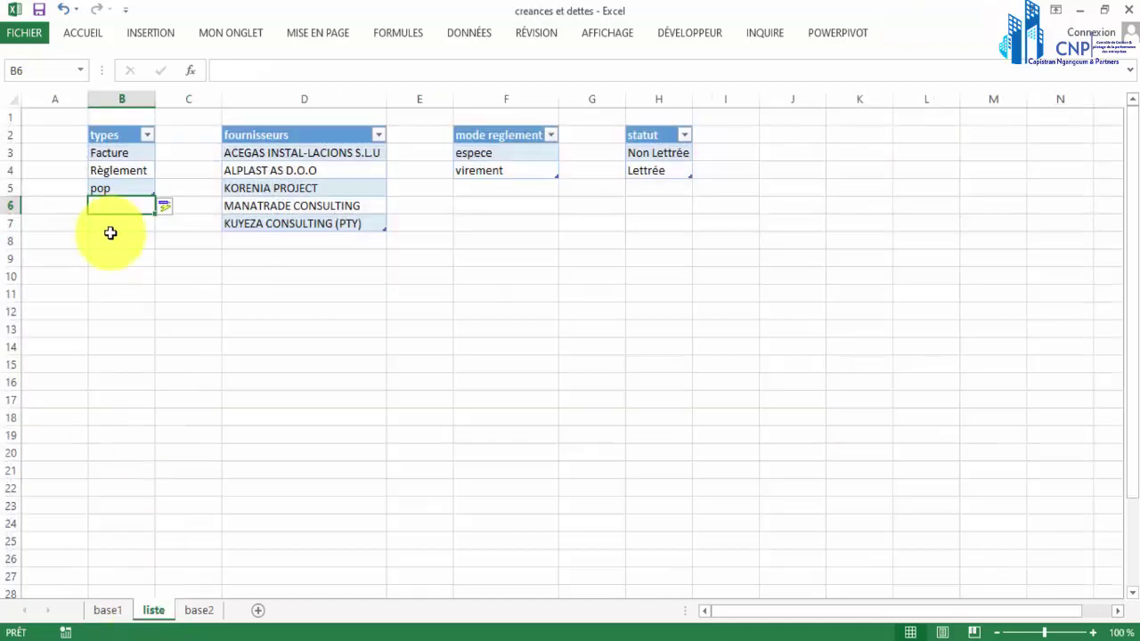
{"action": "left_click", "coordinate": [121, 183]}
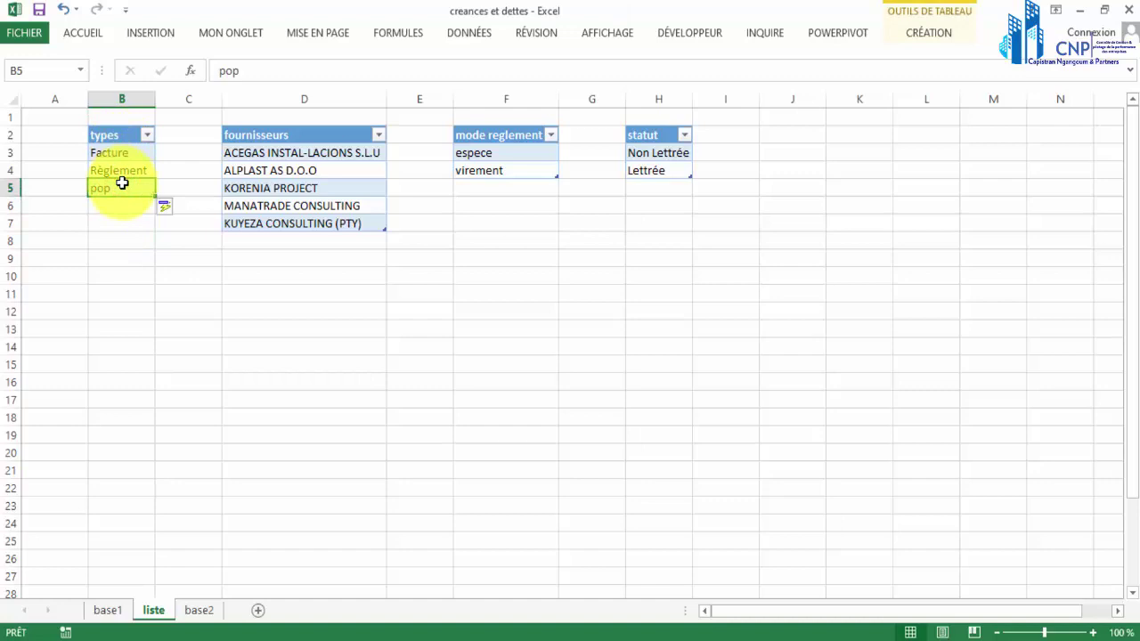
{"action": "right_click", "coordinate": [122, 183]}
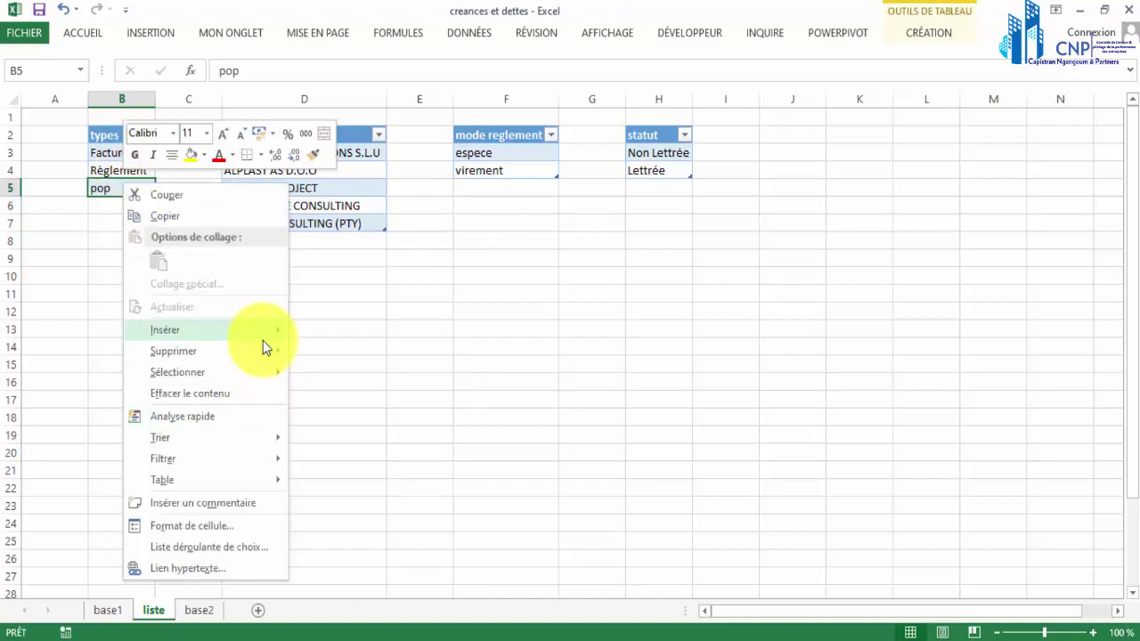
{"action": "mouse_move", "coordinate": [264, 348]}
{"action": "left_click", "coordinate": [345, 378]}
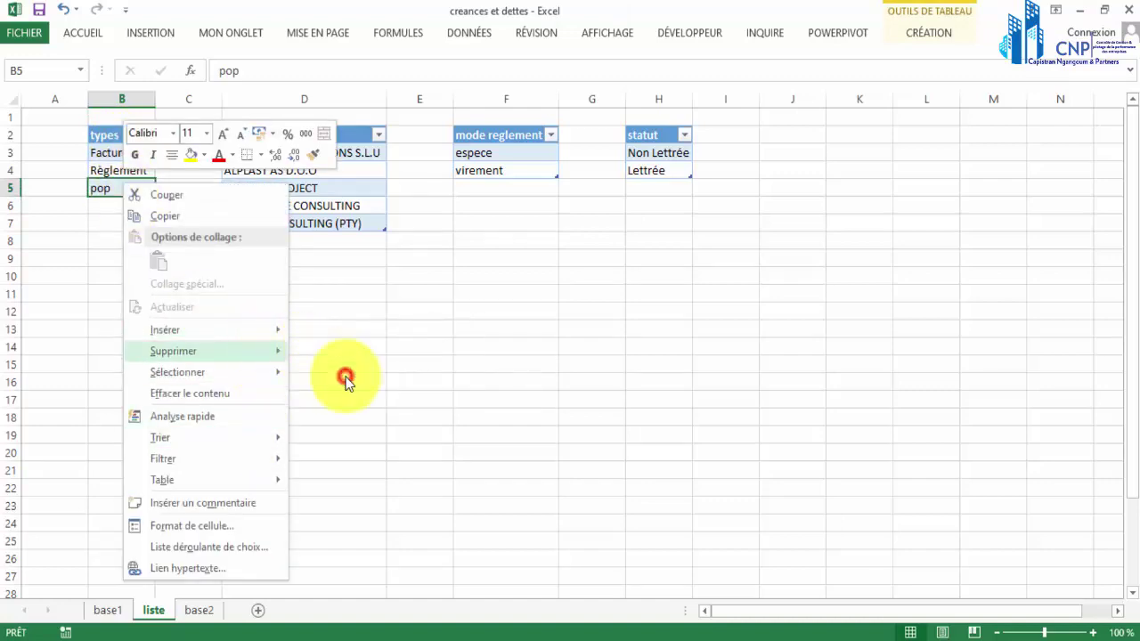
{"action": "left_click", "coordinate": [117, 616]}
{"action": "left_click", "coordinate": [223, 156]}
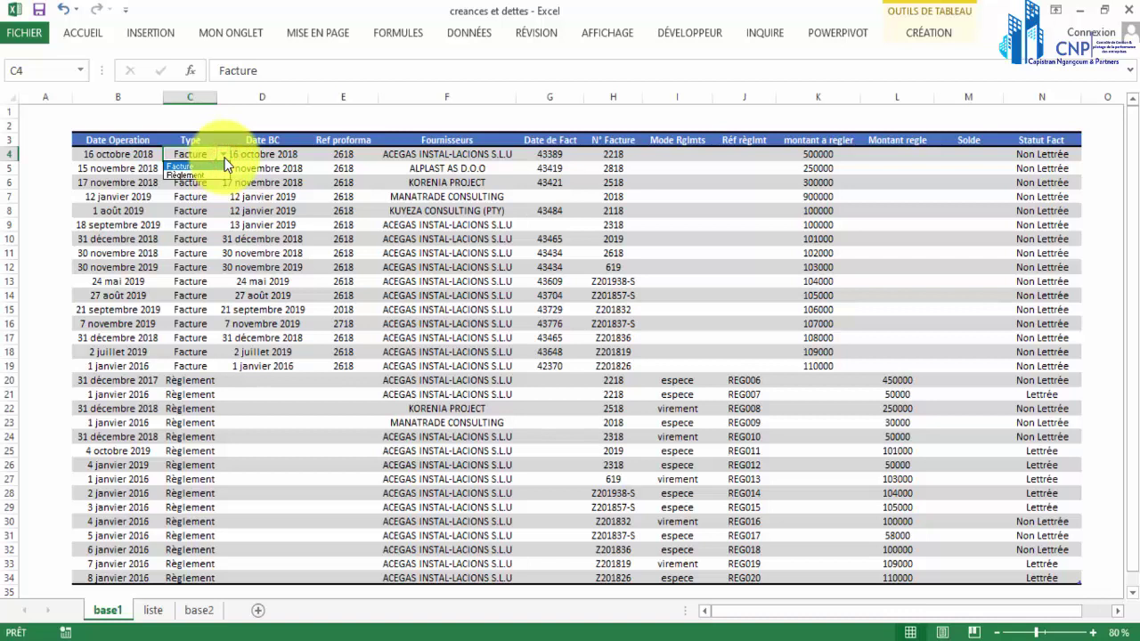
{"action": "left_click", "coordinate": [223, 156]}
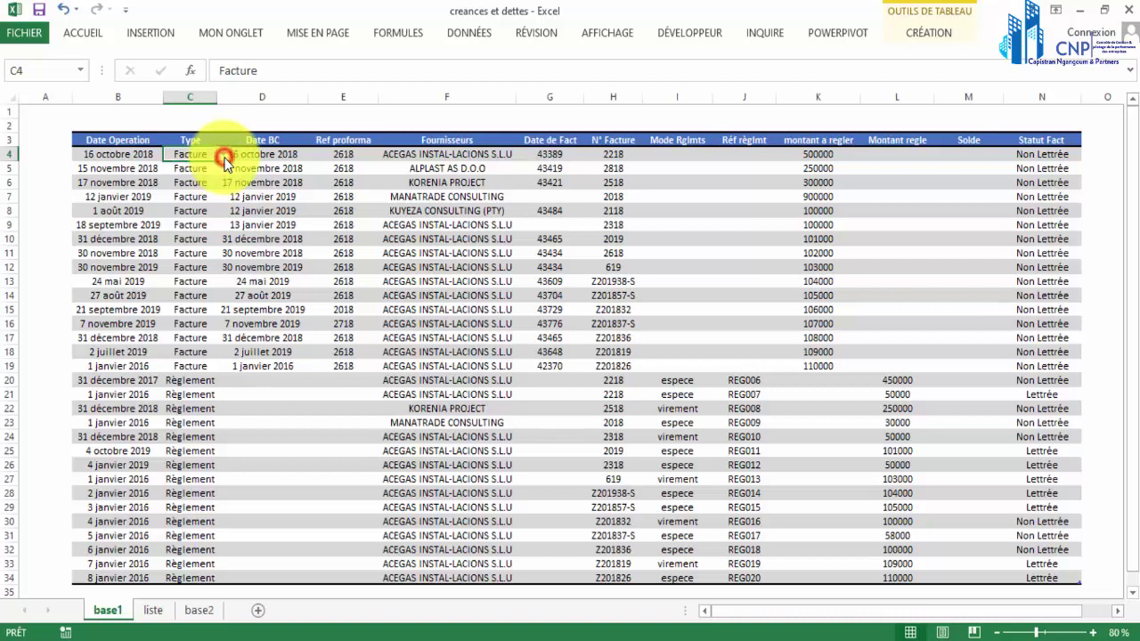
{"action": "left_click", "coordinate": [196, 318]}
{"action": "left_click", "coordinate": [180, 423]}
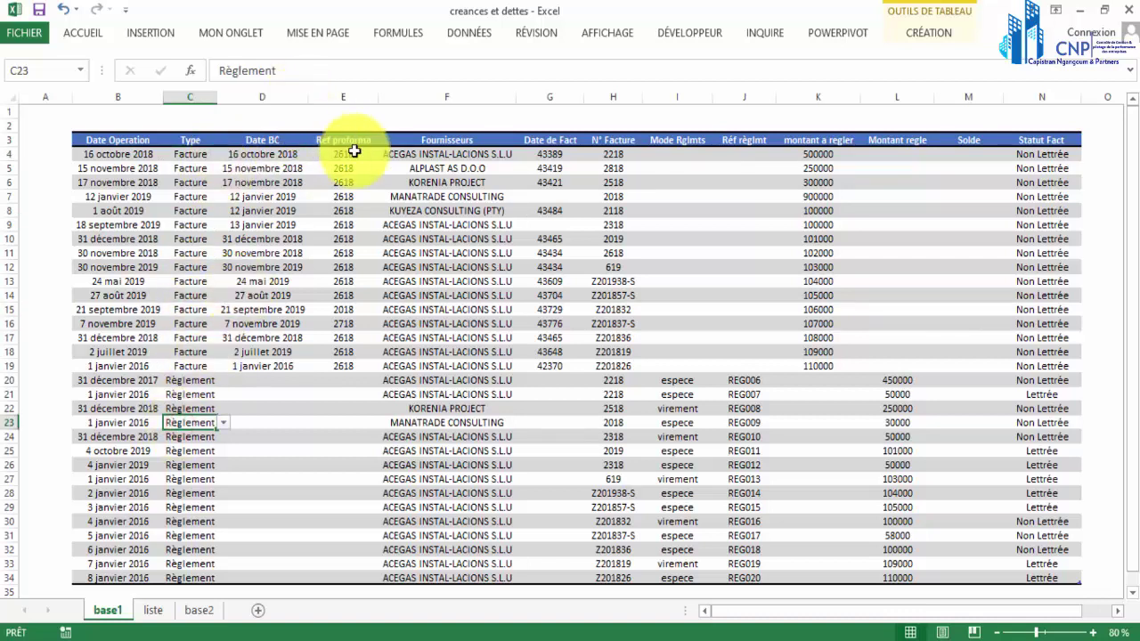
Start a data validation rule for the Fournisseurs cells F4:F34 on base1 that allows Liste values.
{"action": "left_click", "coordinate": [438, 131]}
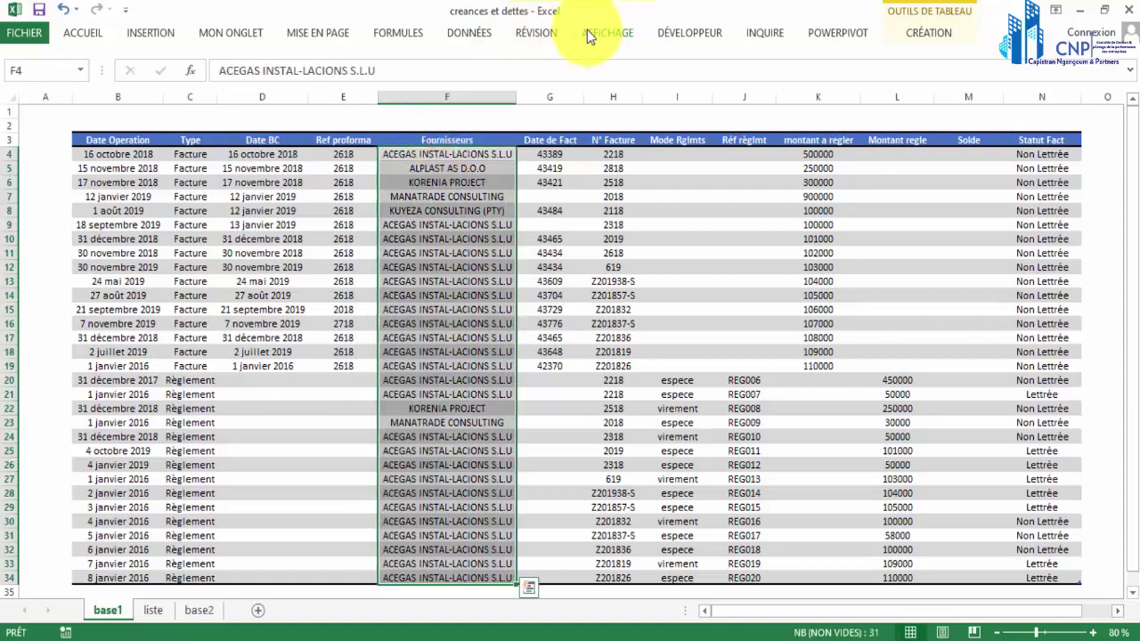
{"action": "left_click", "coordinate": [467, 33]}
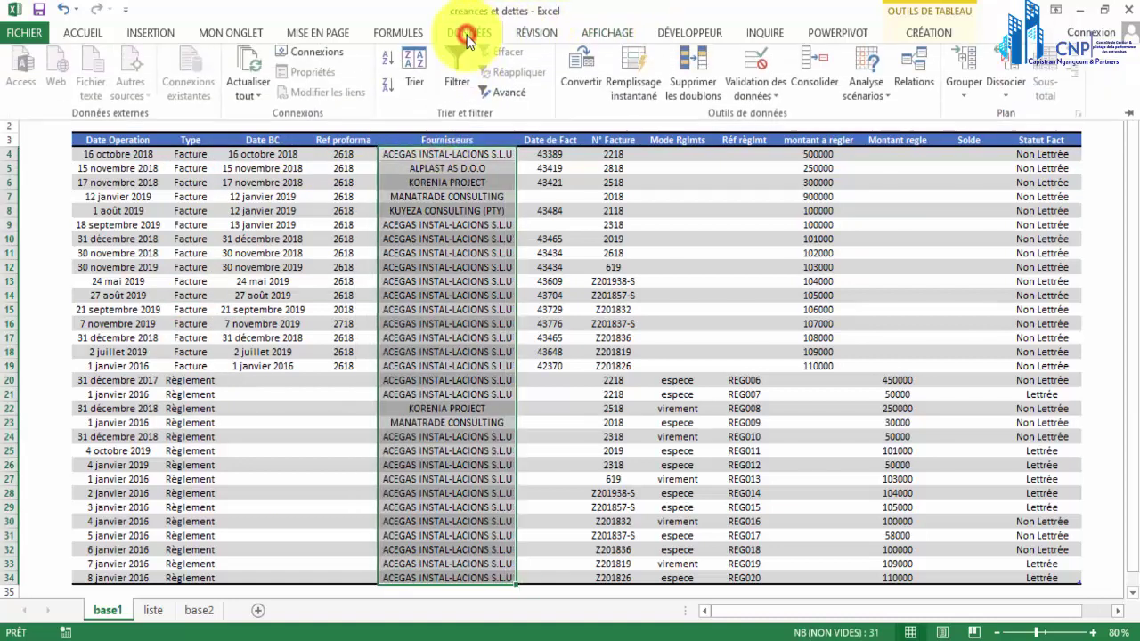
{"action": "left_click", "coordinate": [752, 89]}
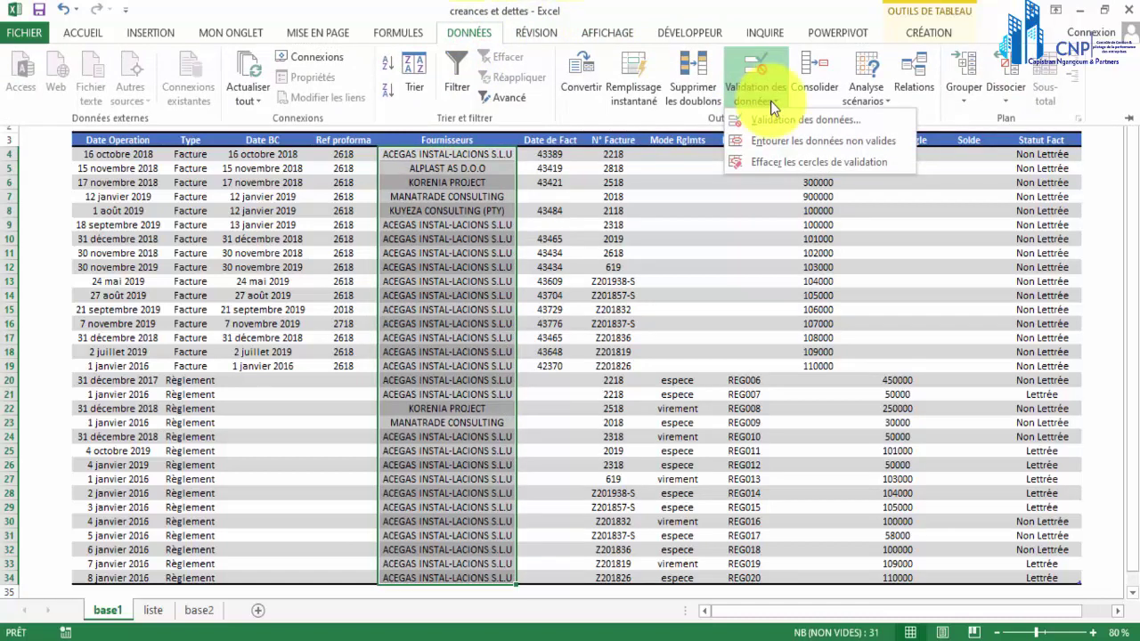
{"action": "left_click", "coordinate": [779, 121]}
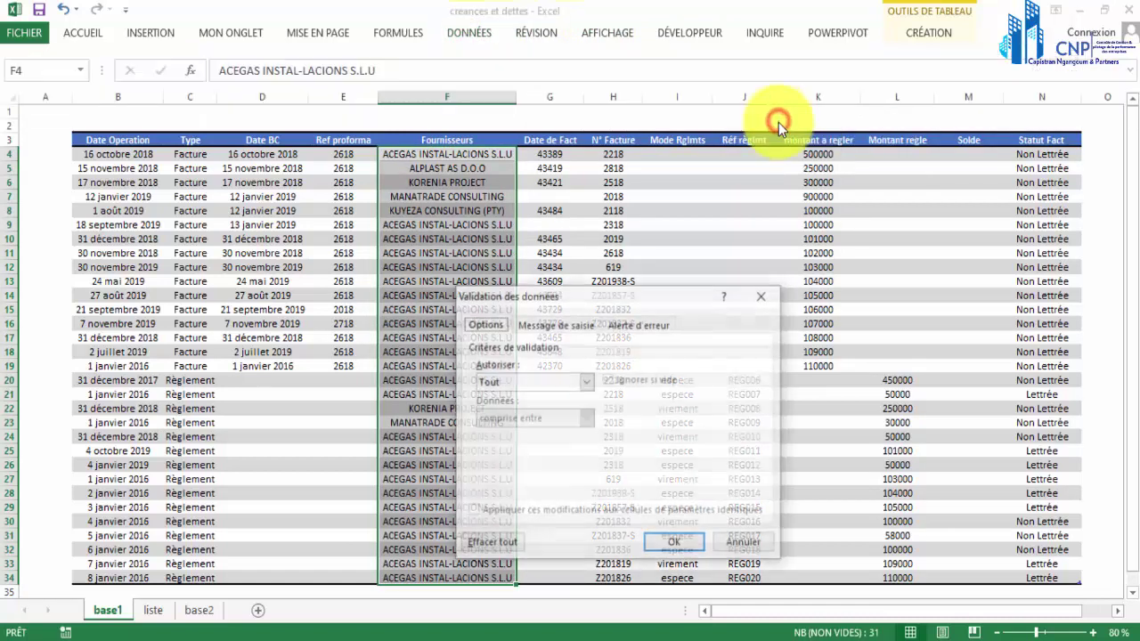
{"action": "left_click", "coordinate": [585, 381]}
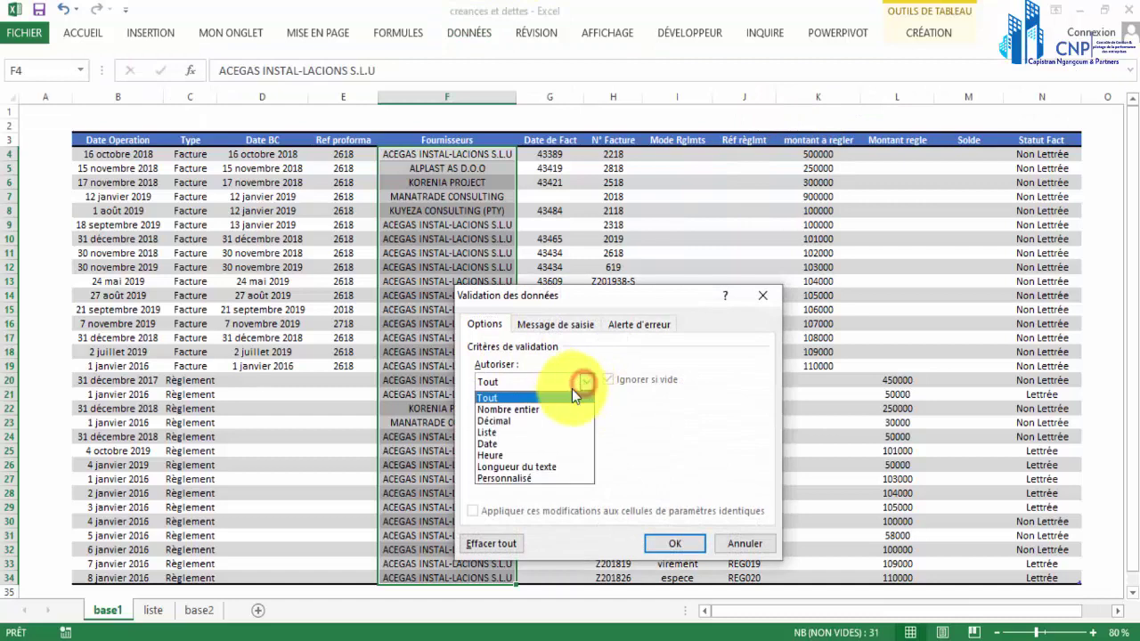
{"action": "left_click", "coordinate": [521, 433]}
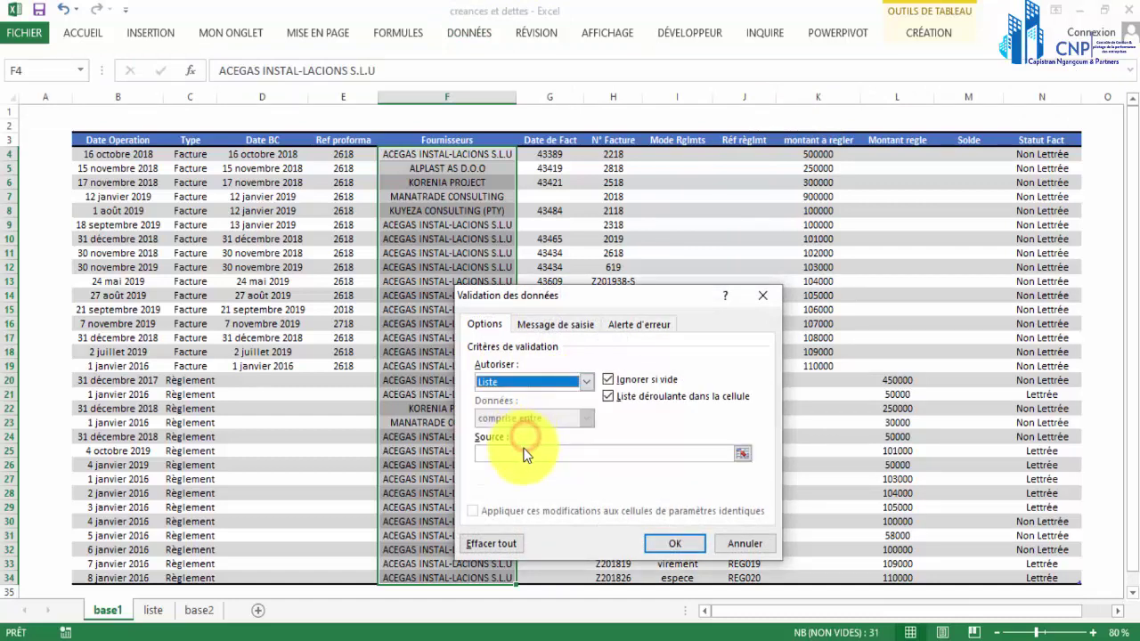
Set the Fournisseurs validation source to the named list =fiss, apply the rule, and check the supplier drop-down in F4.
{"action": "left_click", "coordinate": [508, 453]}
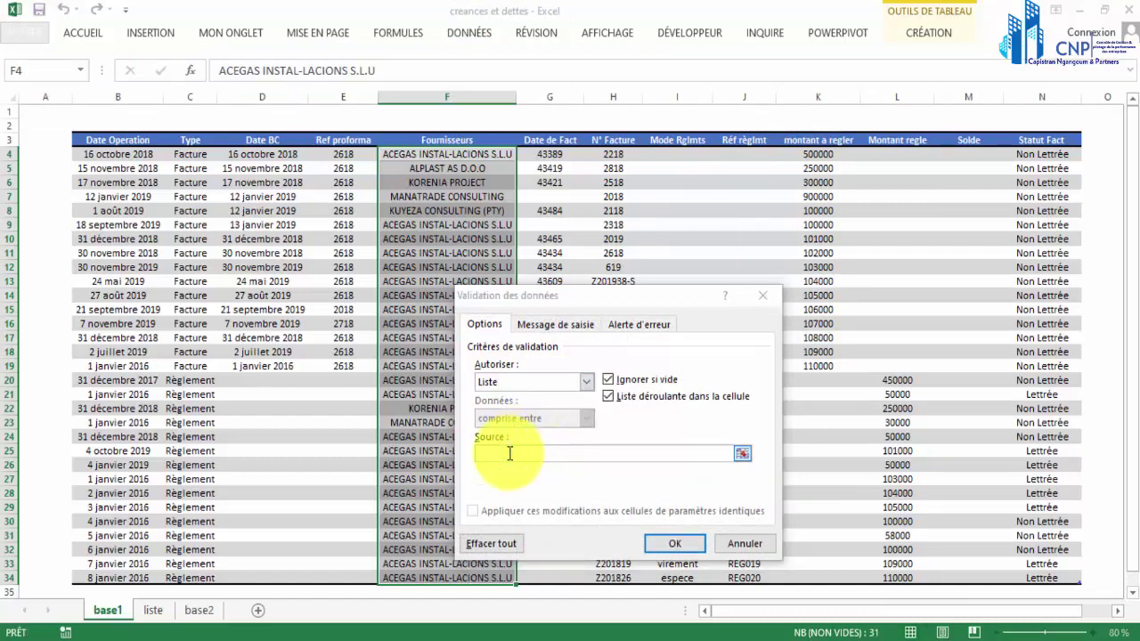
{"action": "key", "text": "F3"}
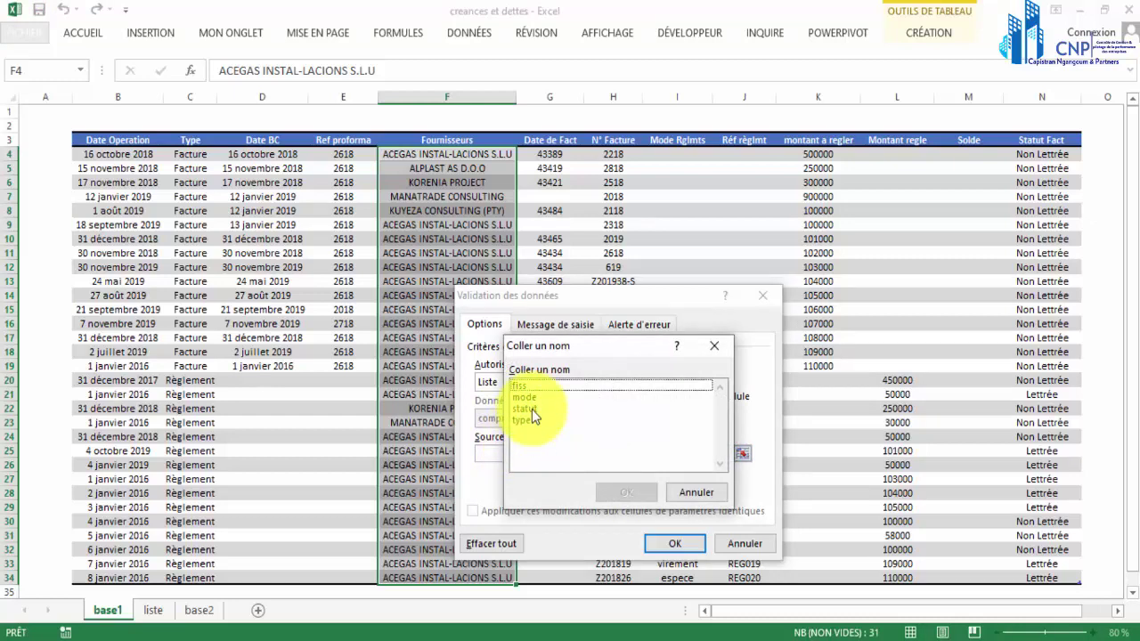
{"action": "left_click", "coordinate": [534, 387]}
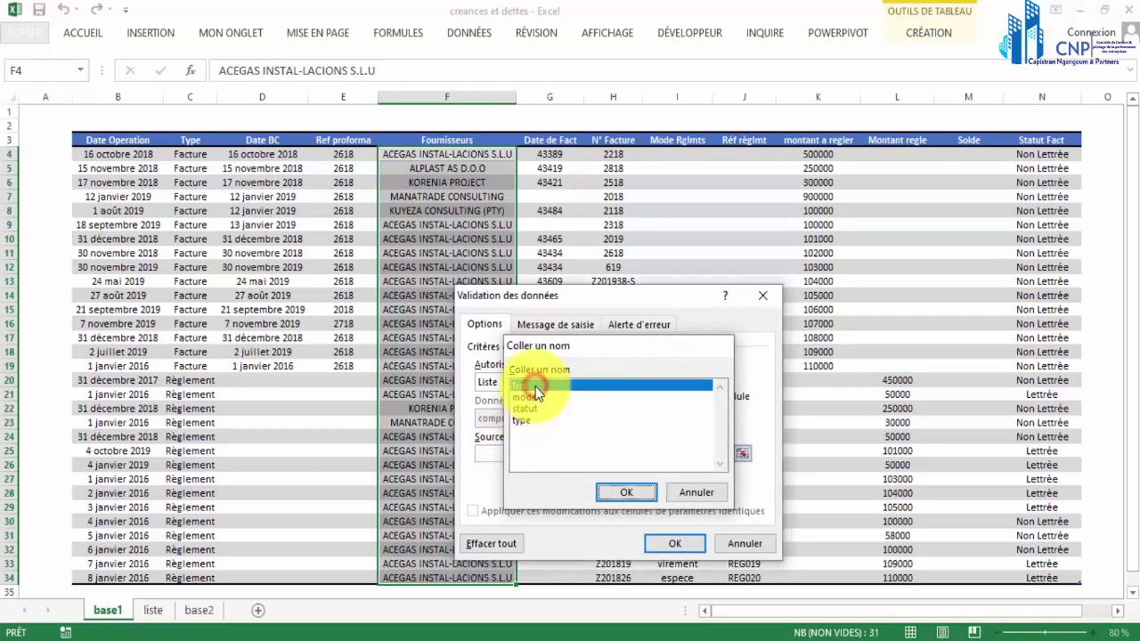
{"action": "double_click", "coordinate": [535, 388]}
{"action": "key", "text": "Return"}
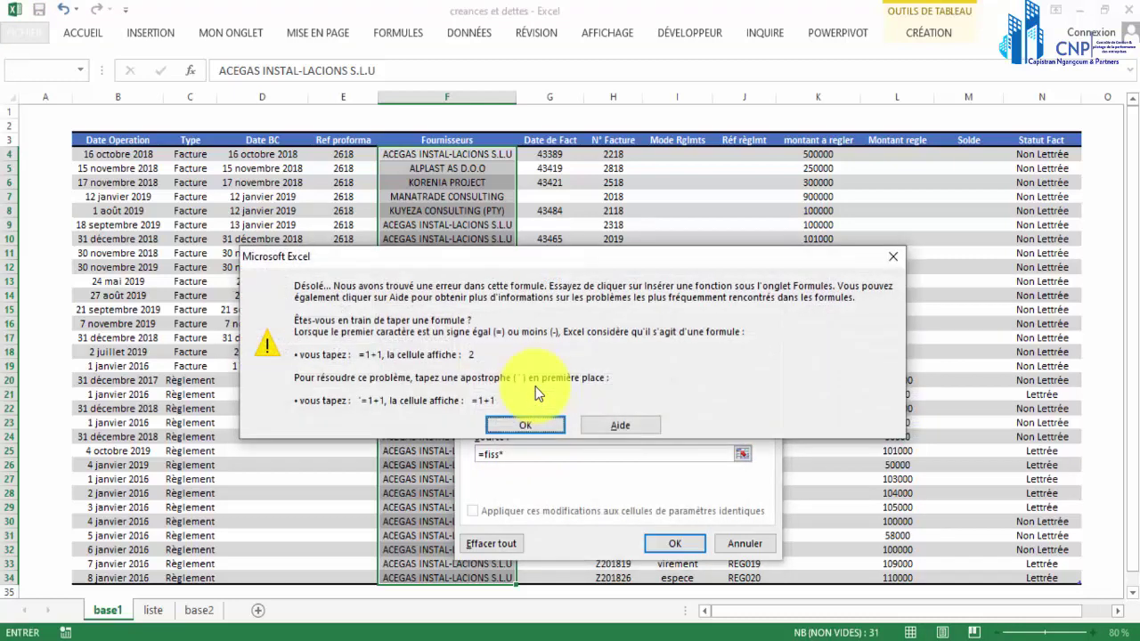
{"action": "left_click", "coordinate": [529, 425]}
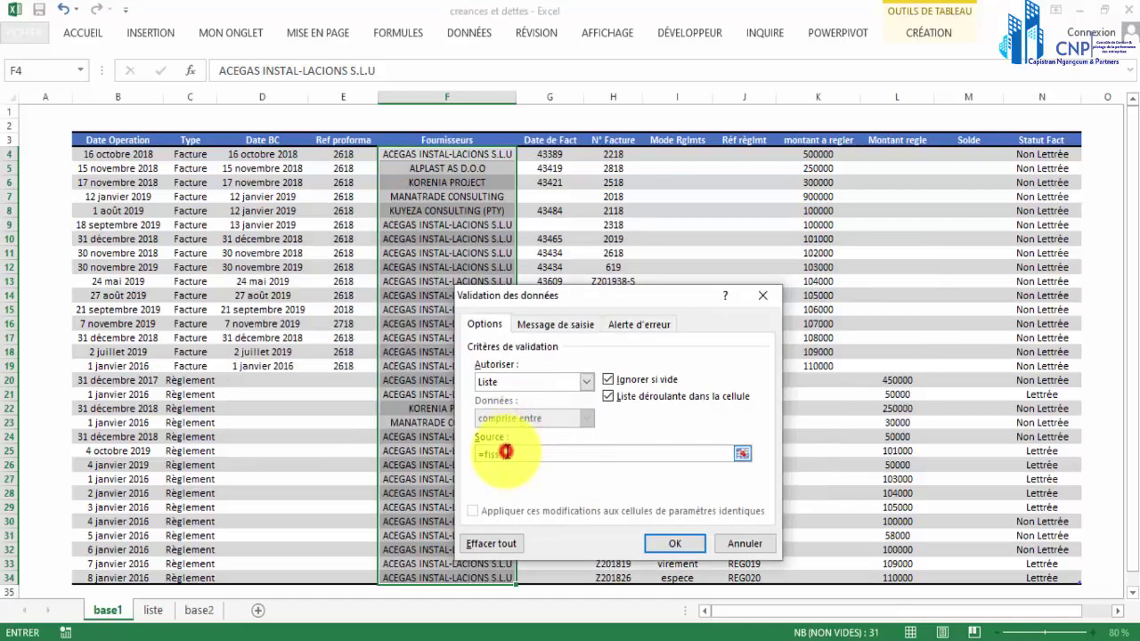
{"action": "key", "text": "Return"}
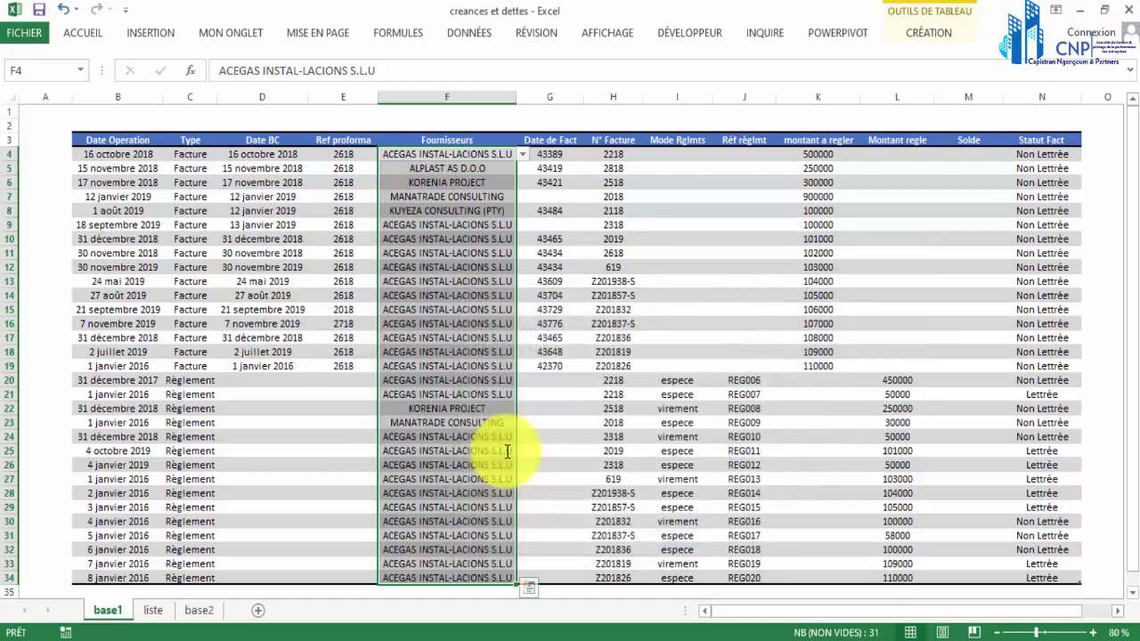
{"action": "left_click", "coordinate": [527, 158]}
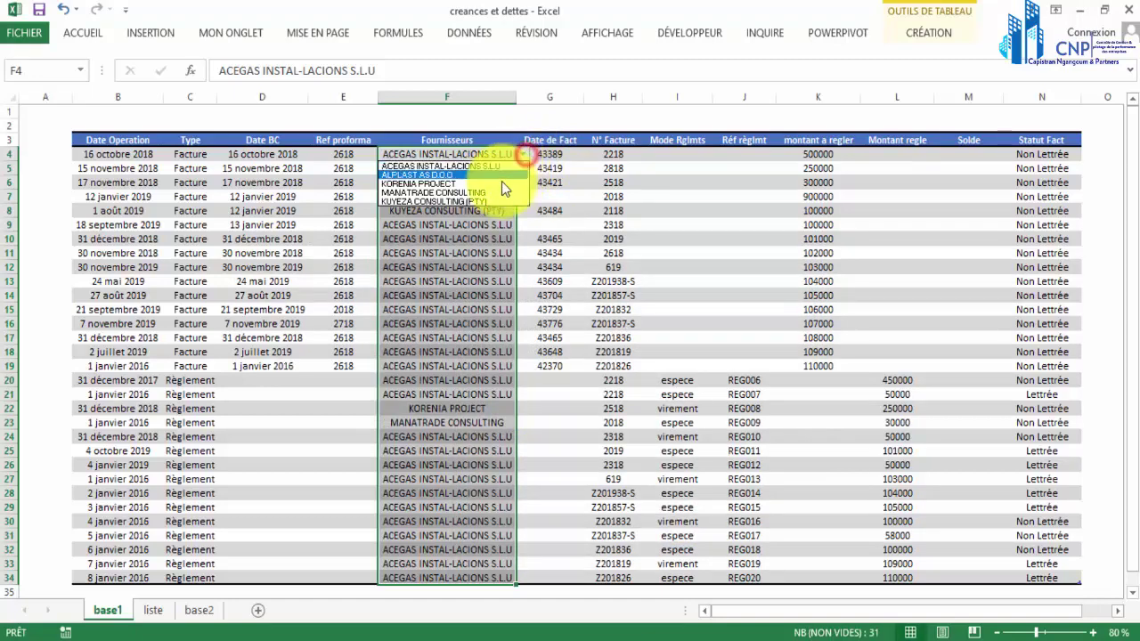
{"action": "left_click", "coordinate": [462, 251]}
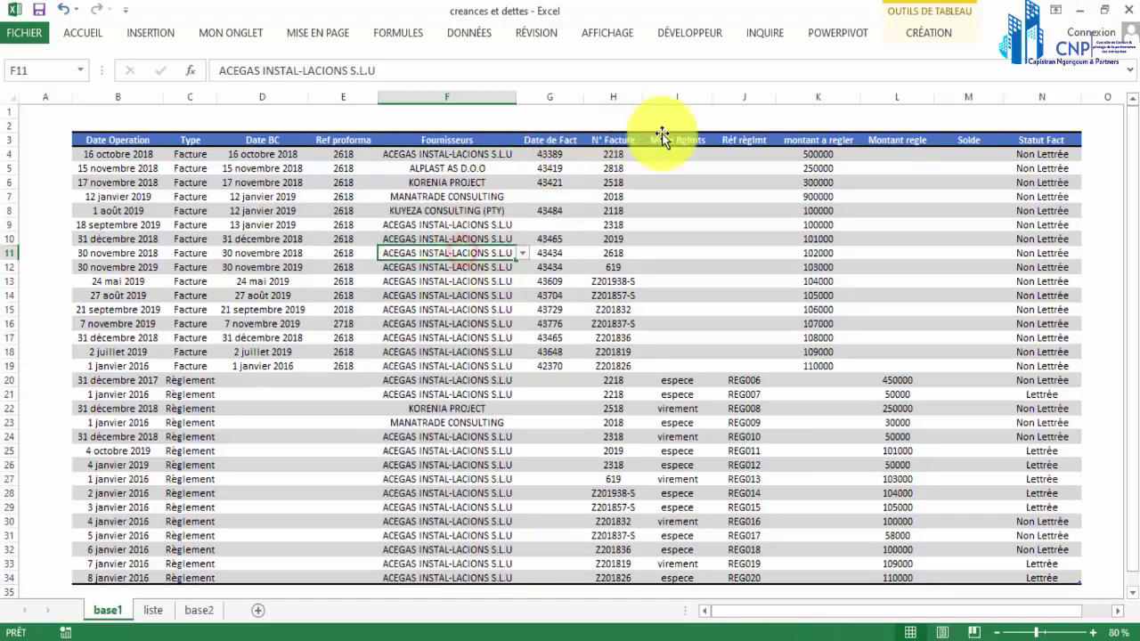
Add a Liste data validation rule with the named source mode to the Mode Rglmts cells I4:I34 on base1.
{"action": "left_click", "coordinate": [1025, 141]}
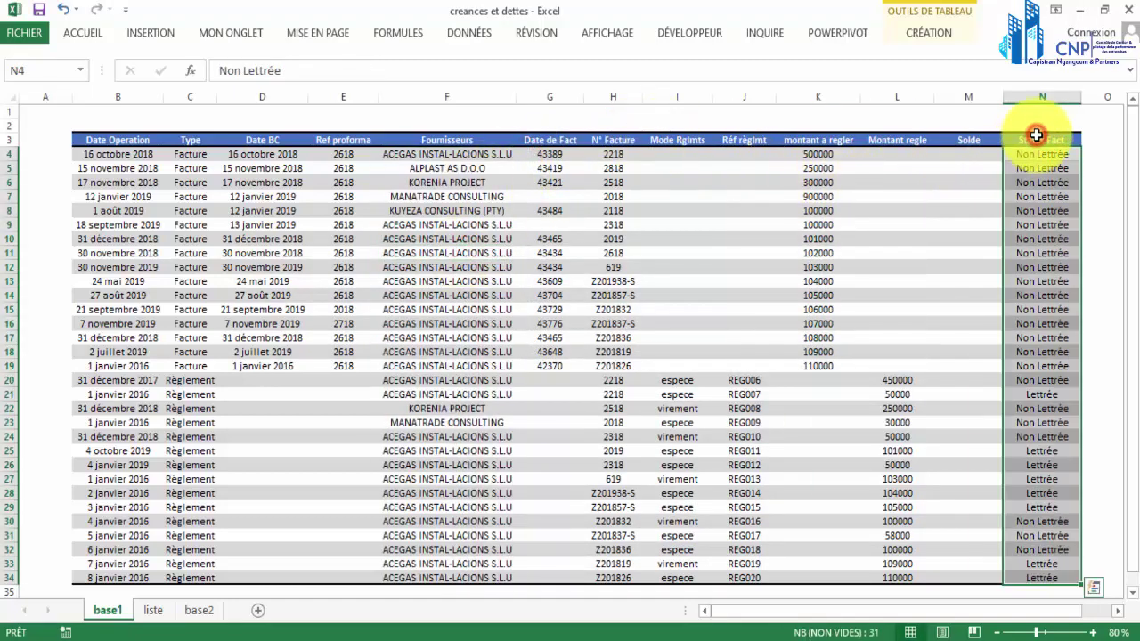
{"action": "left_click", "coordinate": [677, 129]}
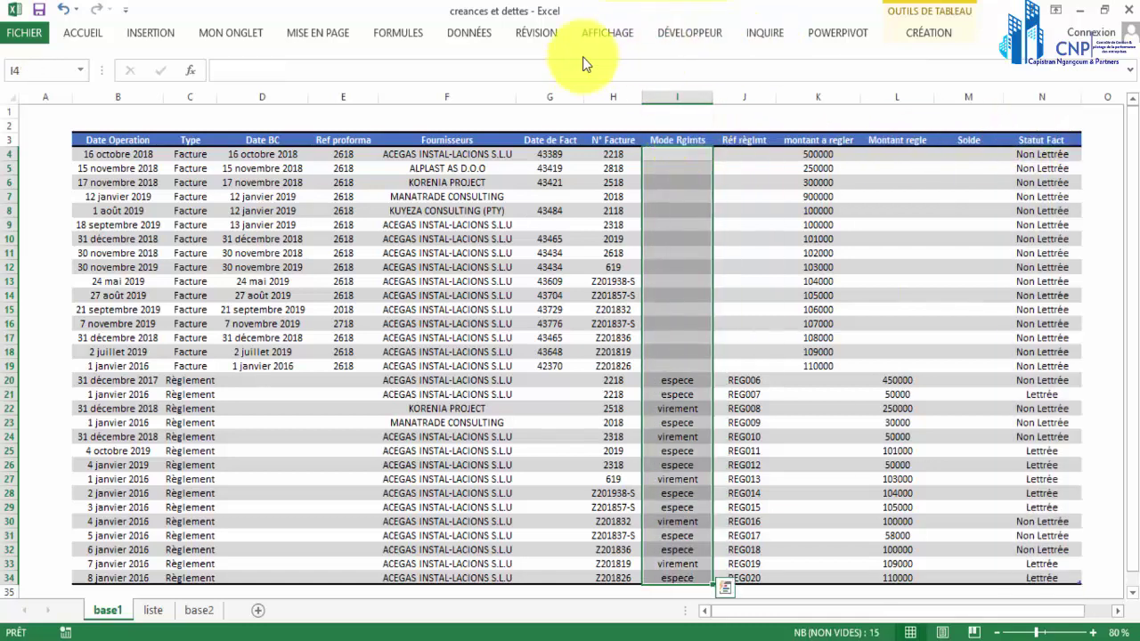
{"action": "left_click", "coordinate": [477, 35]}
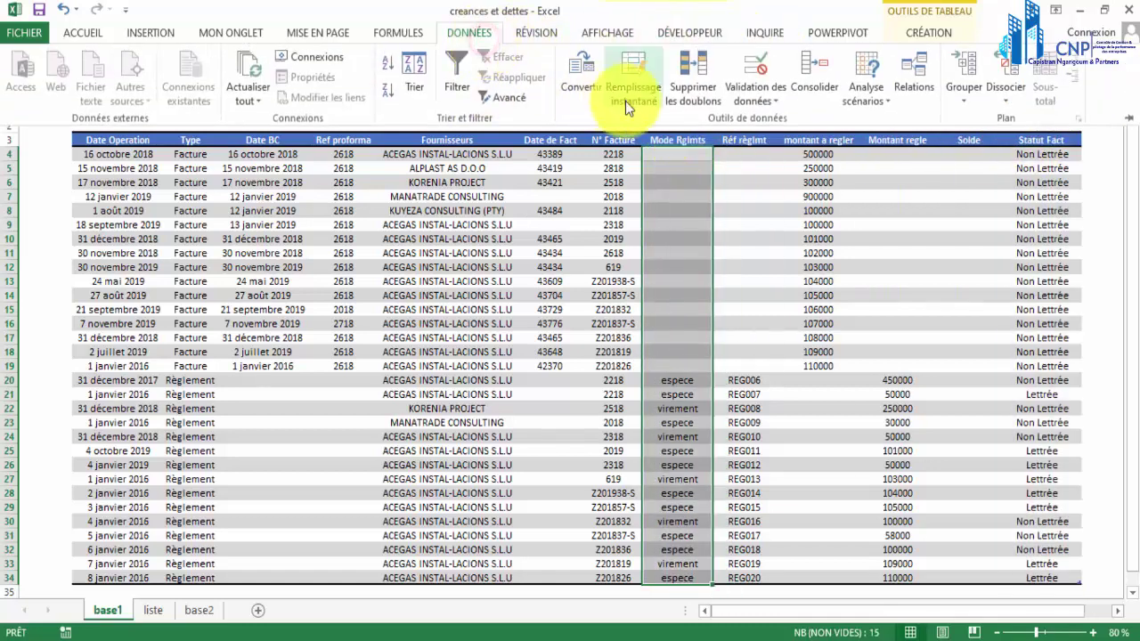
{"action": "left_click", "coordinate": [757, 100]}
{"action": "left_click", "coordinate": [771, 118]}
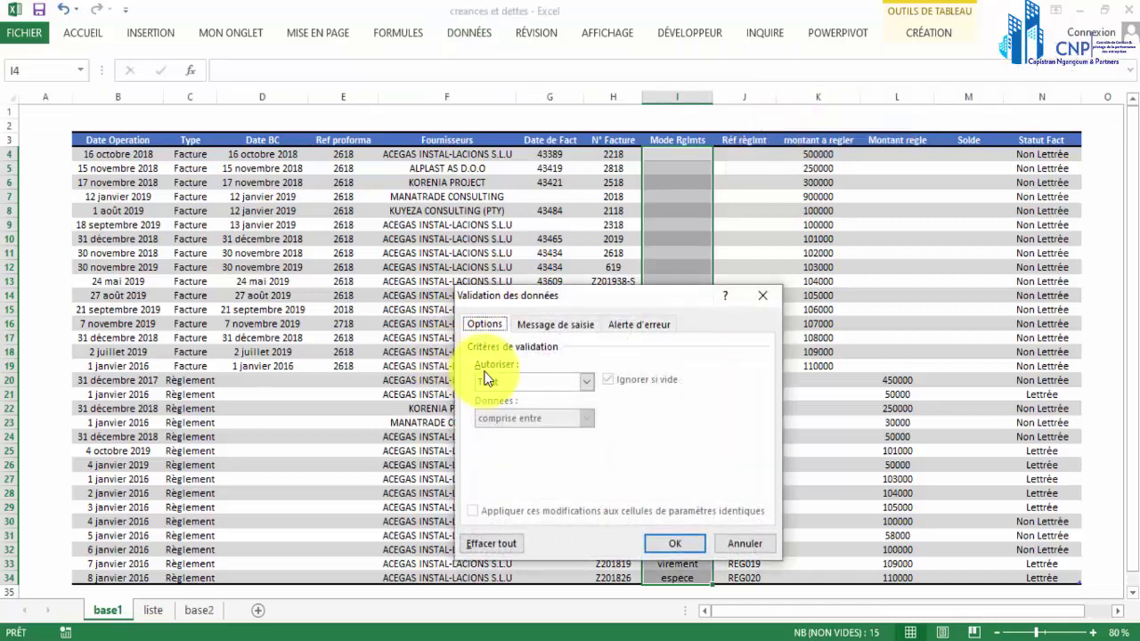
{"action": "left_click", "coordinate": [587, 381]}
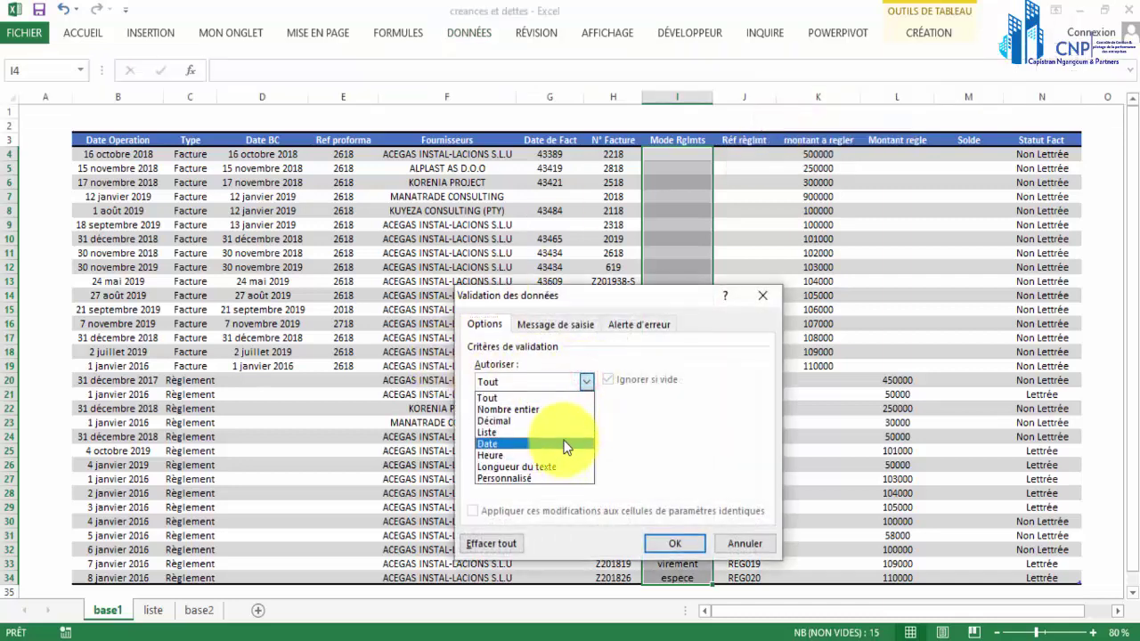
{"action": "left_click", "coordinate": [562, 433]}
{"action": "left_click", "coordinate": [500, 457]}
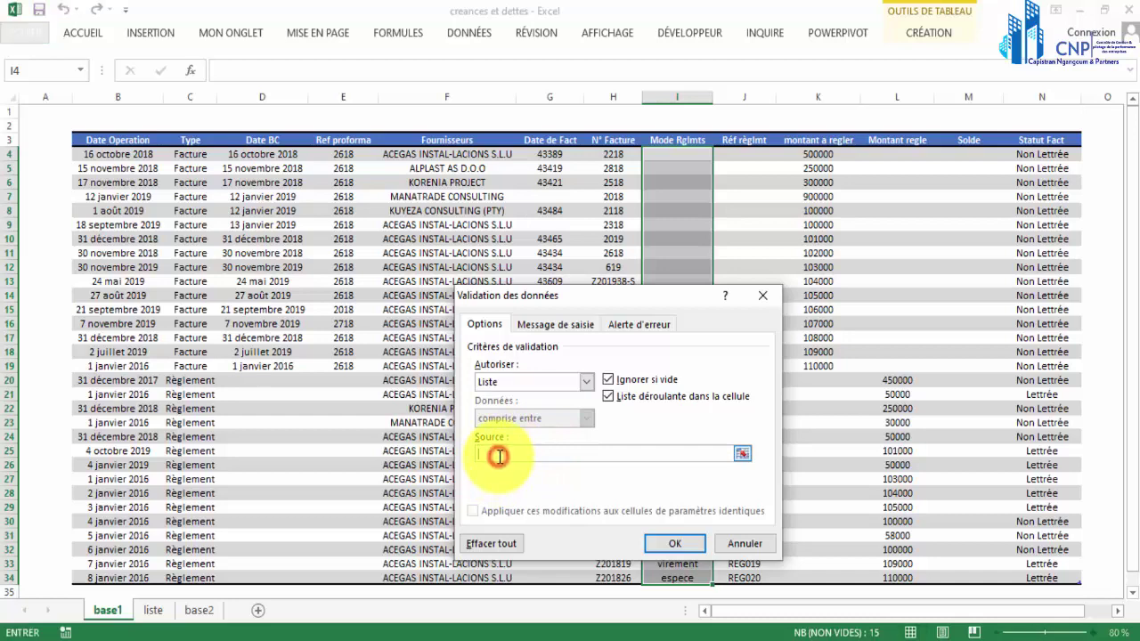
{"action": "key", "text": "F3"}
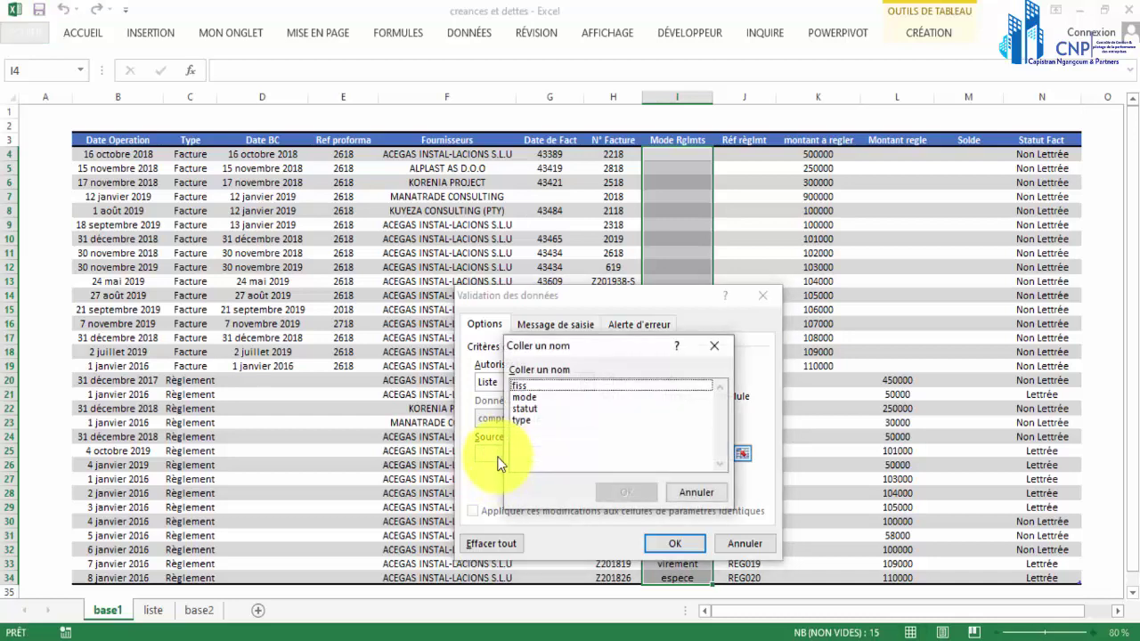
{"action": "left_click", "coordinate": [525, 397]}
{"action": "double_click", "coordinate": [525, 397]}
{"action": "key", "text": "Return"}
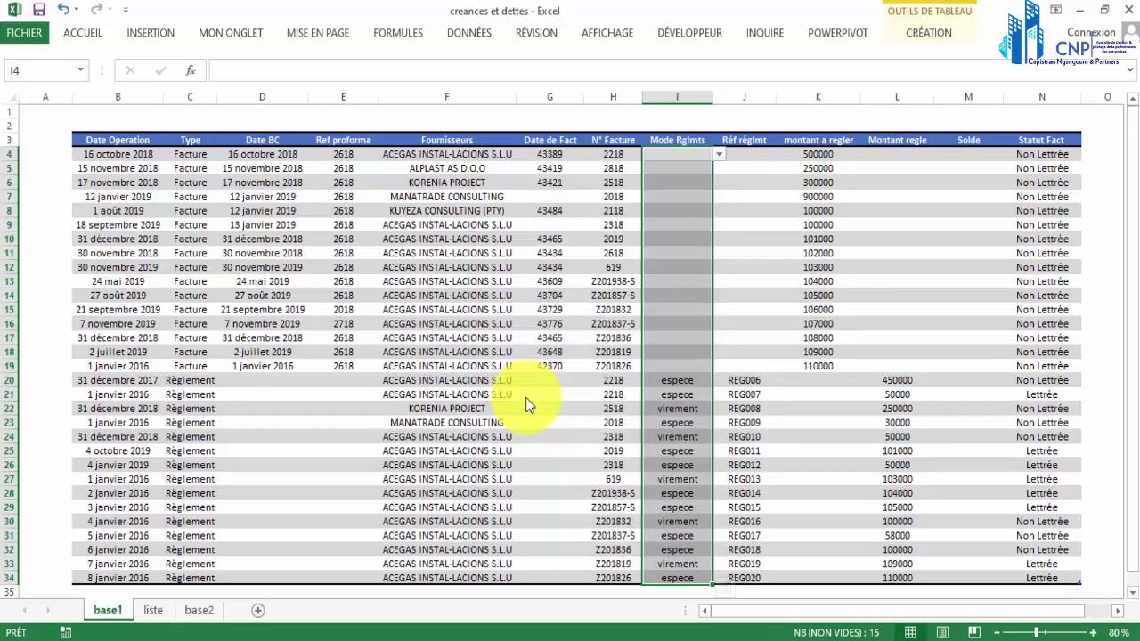
Add a Liste data validation rule with the named source statut to the Statut Fact cells N4:N34.
{"action": "left_click", "coordinate": [1021, 139]}
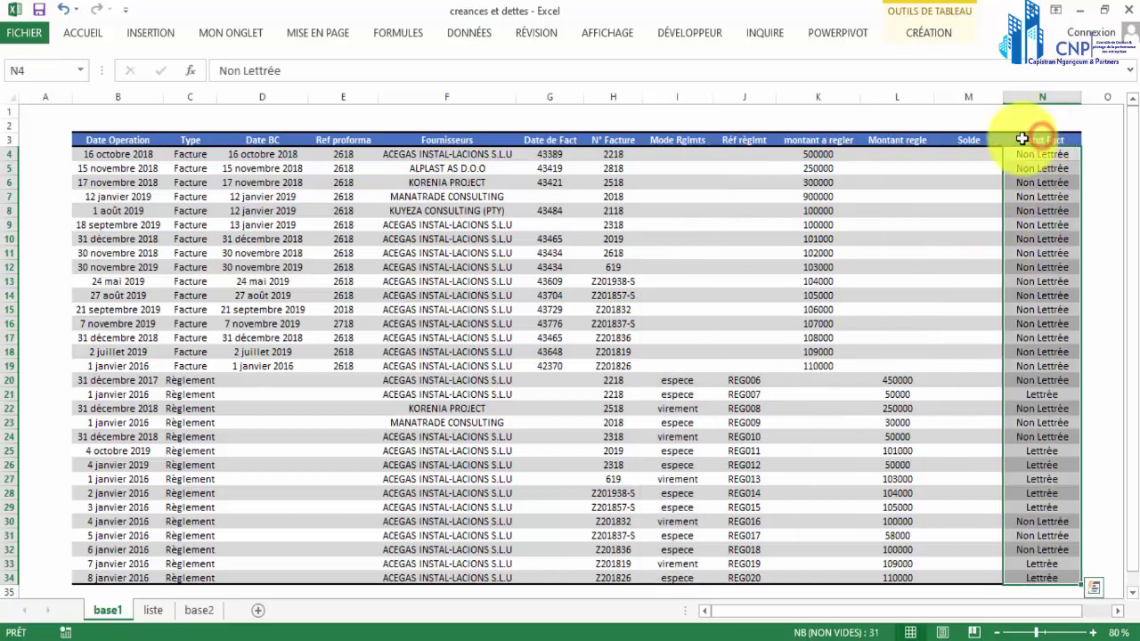
{"action": "left_click", "coordinate": [488, 36]}
{"action": "left_click", "coordinate": [744, 98]}
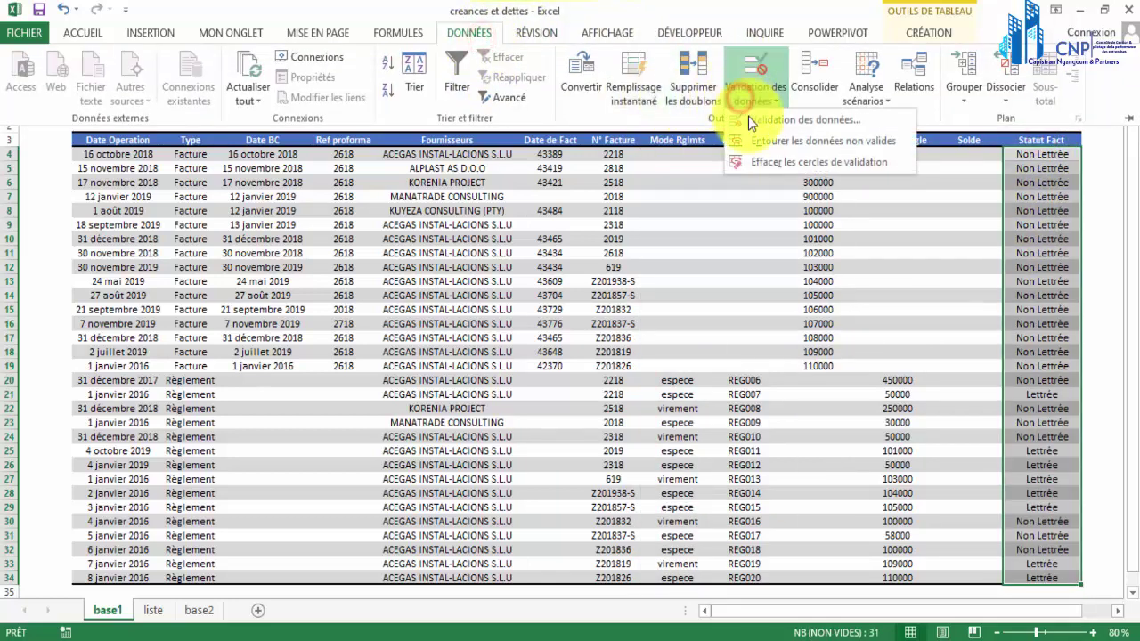
{"action": "left_click", "coordinate": [753, 120]}
{"action": "left_click", "coordinate": [590, 381]}
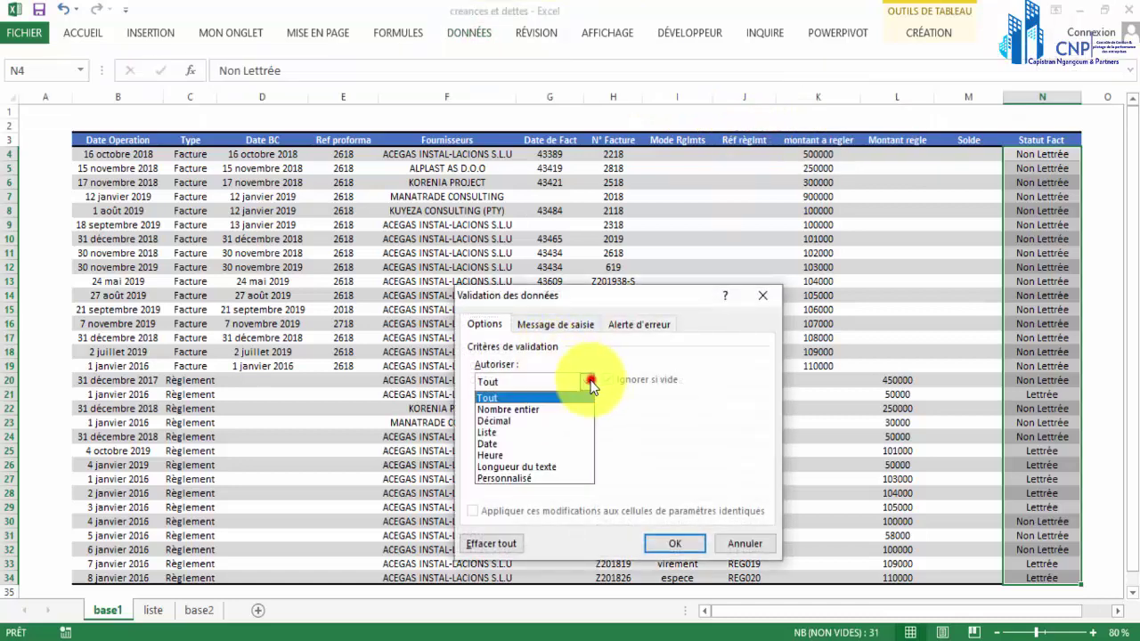
{"action": "left_click", "coordinate": [561, 433]}
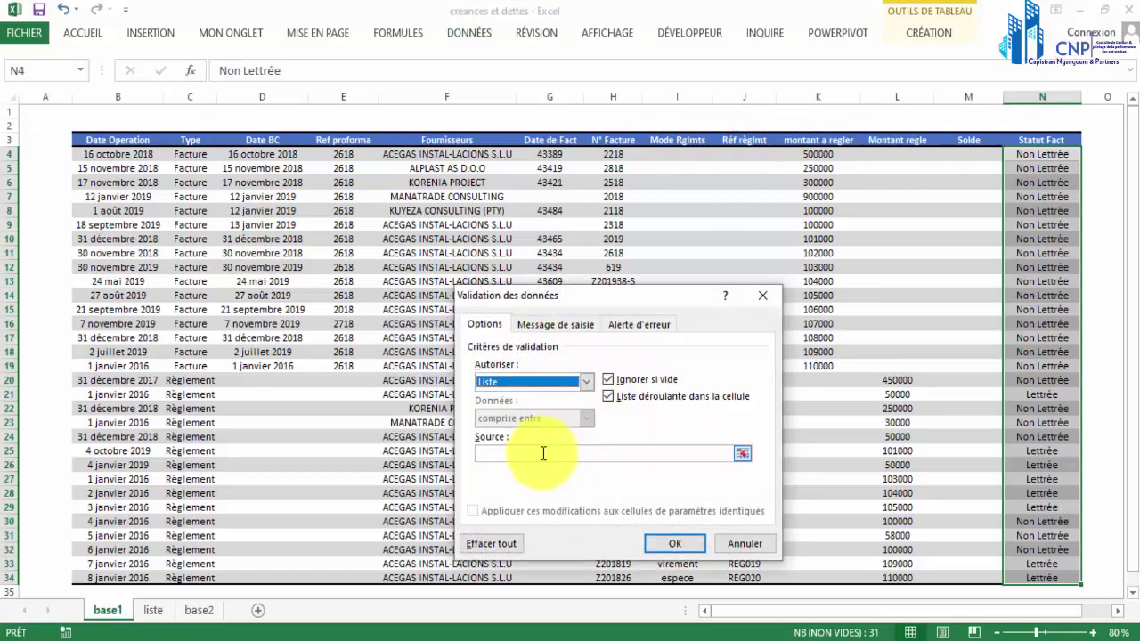
{"action": "left_click", "coordinate": [544, 453]}
{"action": "key", "text": "F3"}
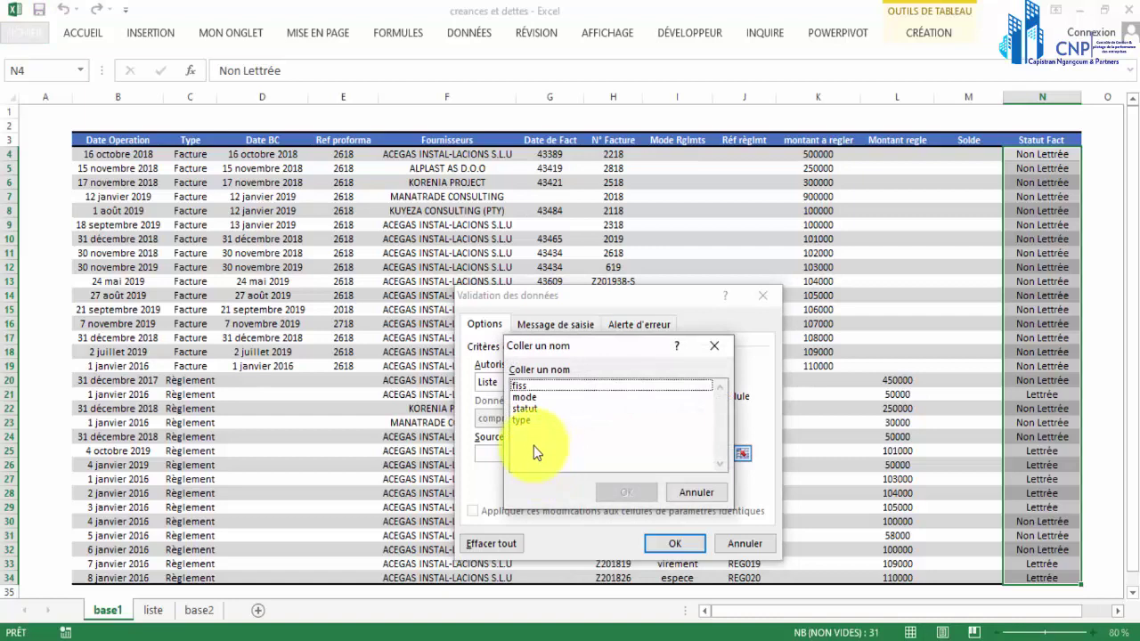
{"action": "left_click", "coordinate": [524, 409]}
{"action": "key", "text": "Return"}
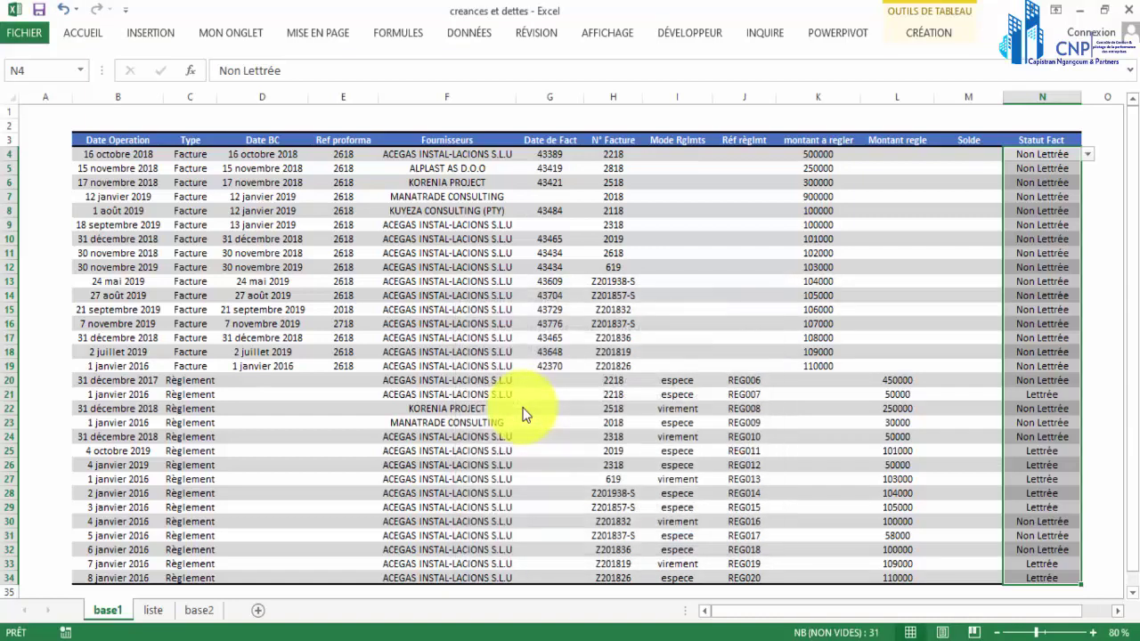
{"action": "left_click_drag", "start_coordinate": [891, 154], "coordinate": [961, 362]}
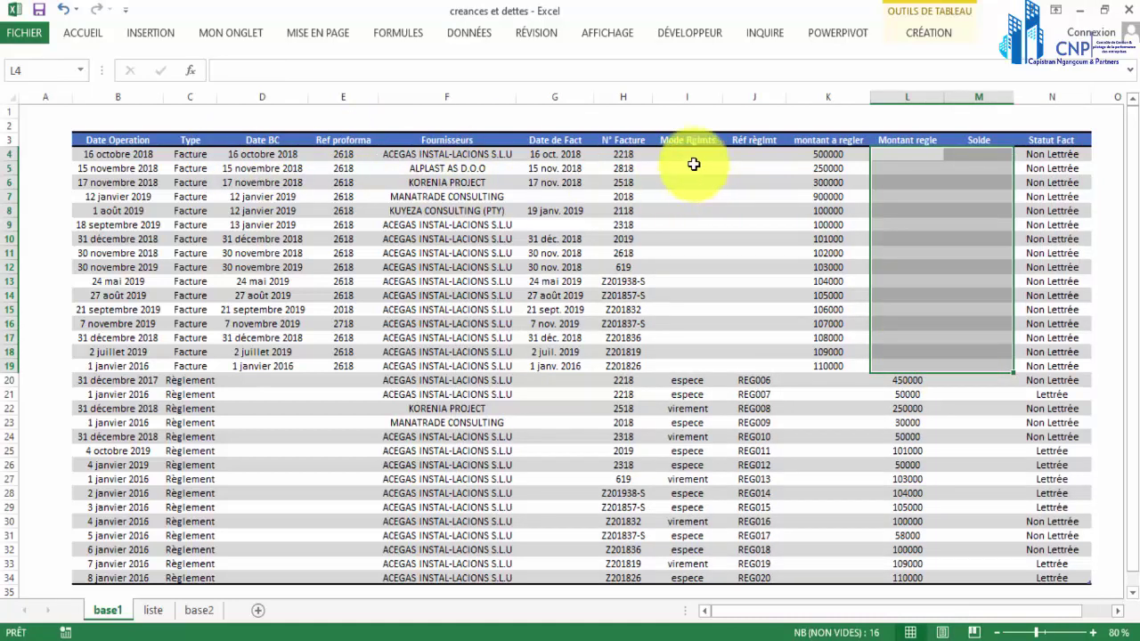
{"action": "left_click_drag", "start_coordinate": [677, 155], "coordinate": [759, 579]}
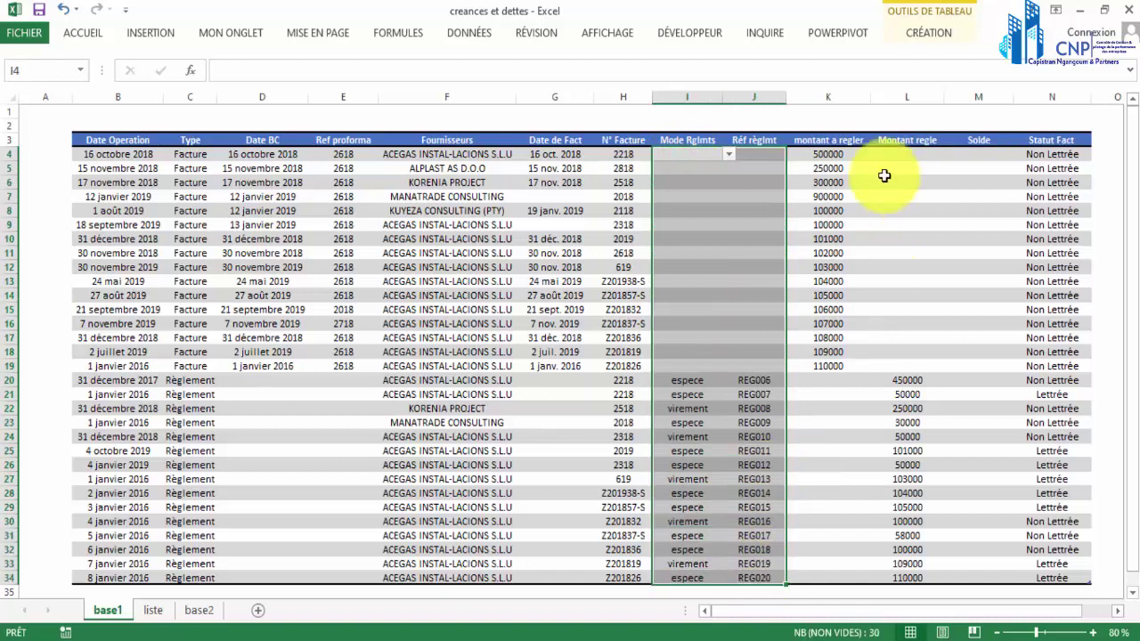
{"action": "left_click_drag", "start_coordinate": [896, 152], "coordinate": [976, 572]}
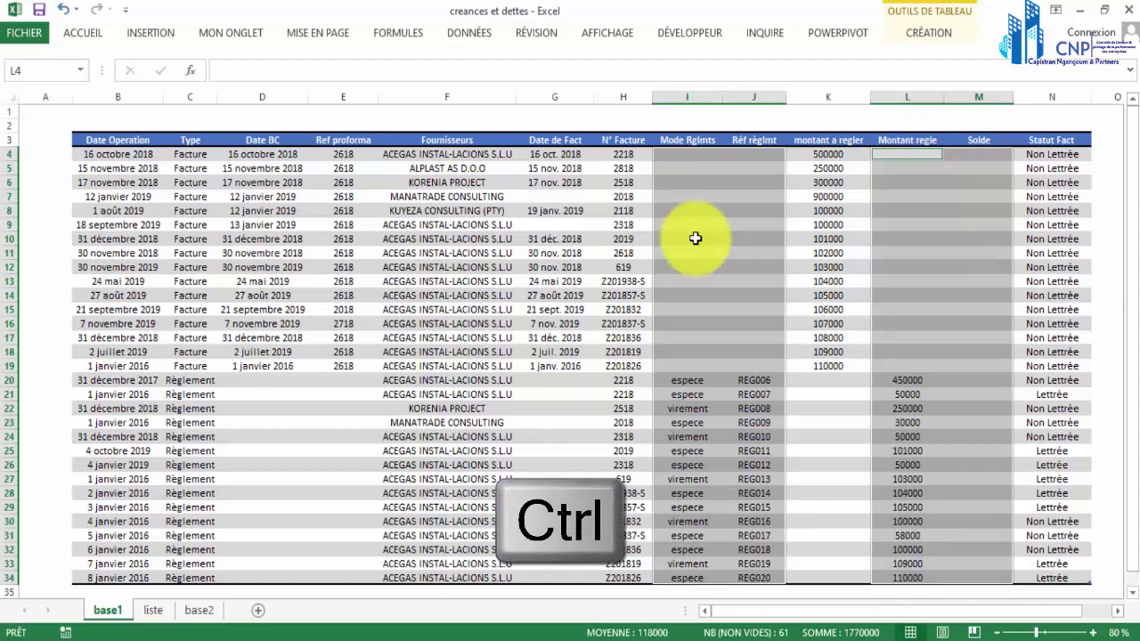
{"action": "left_click", "coordinate": [672, 155]}
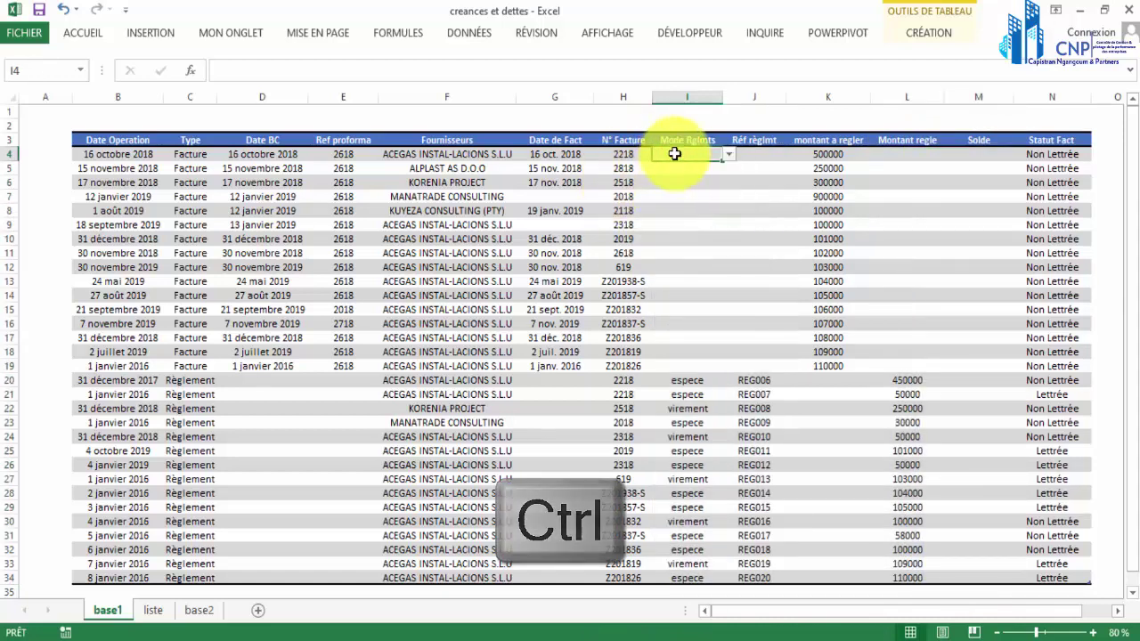
Start a formula-based conditional formatting rule for the Mode Rglmts, Réf règlmt and Montant regle cells, I4:J34 and L4:L34.
{"action": "left_click_drag", "start_coordinate": [672, 157], "coordinate": [762, 579]}
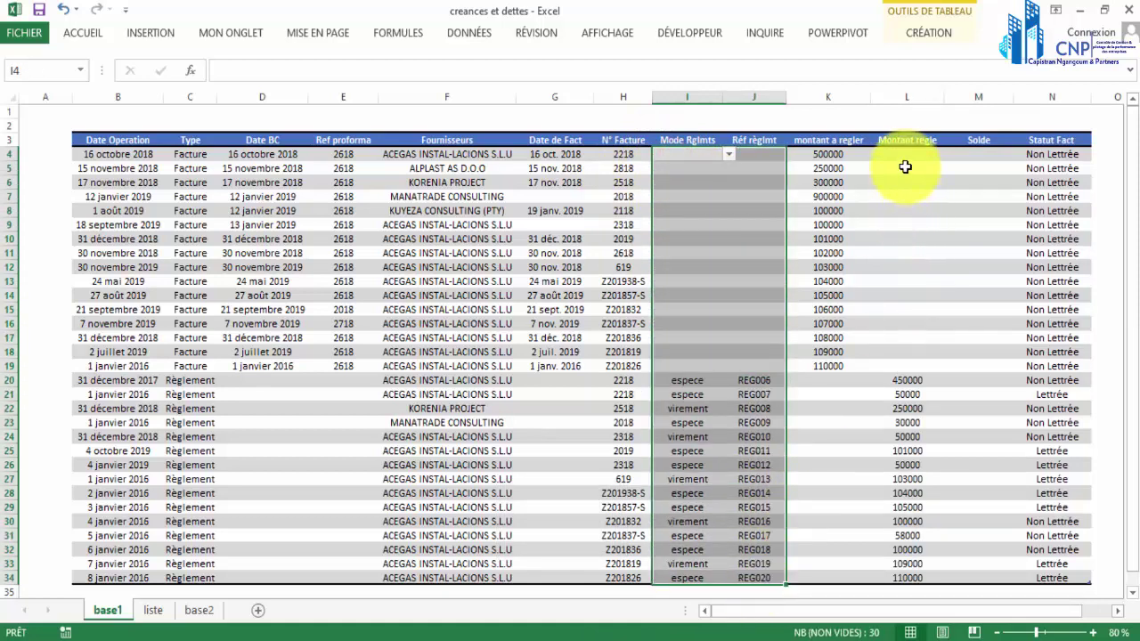
{"action": "left_click_drag", "start_coordinate": [916, 153], "coordinate": [911, 577]}
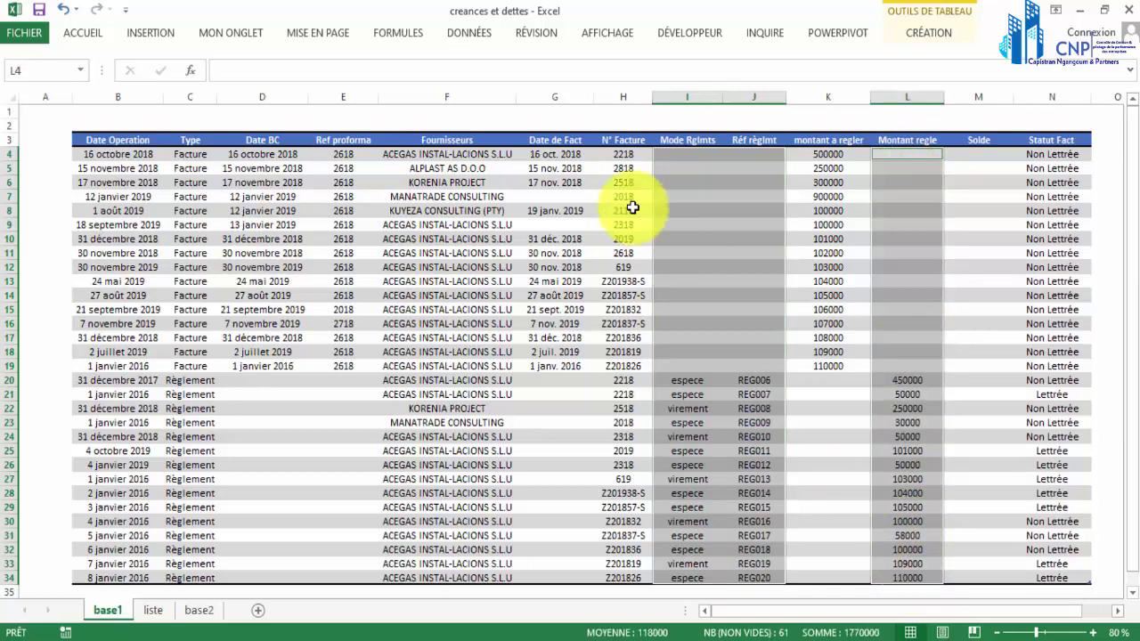
{"action": "left_click", "coordinate": [98, 35]}
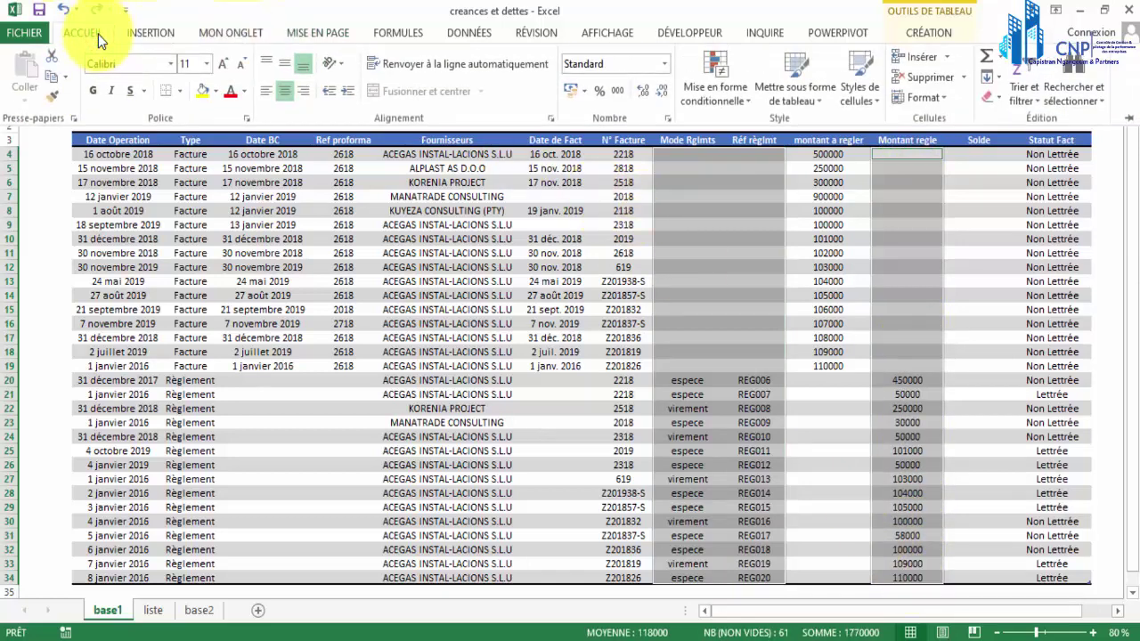
{"action": "left_click", "coordinate": [704, 87]}
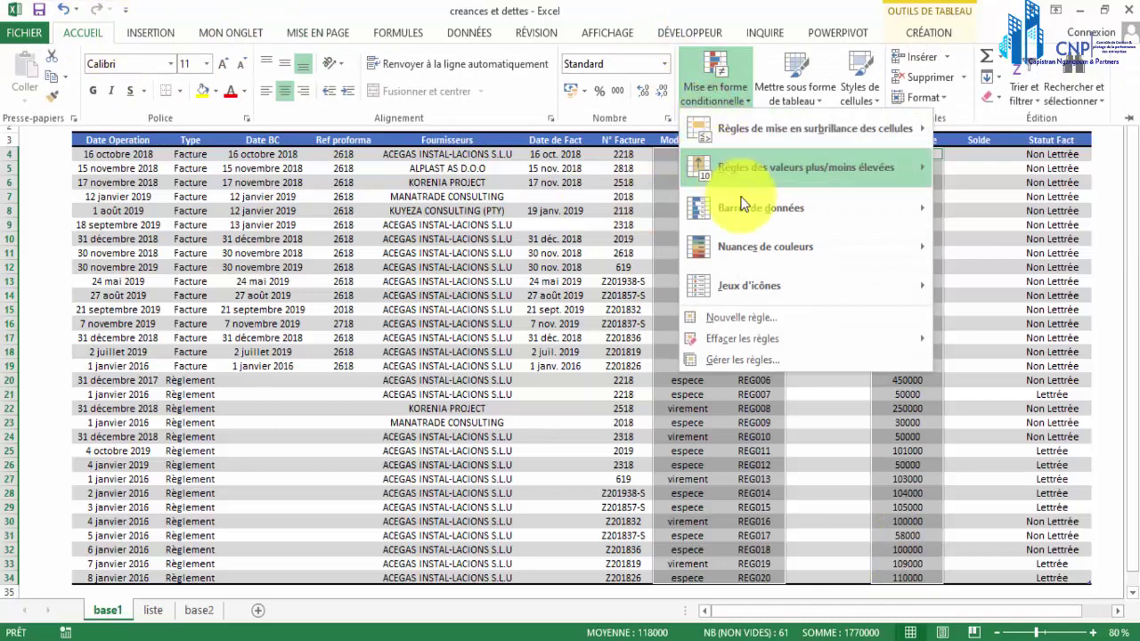
{"action": "left_click", "coordinate": [752, 359]}
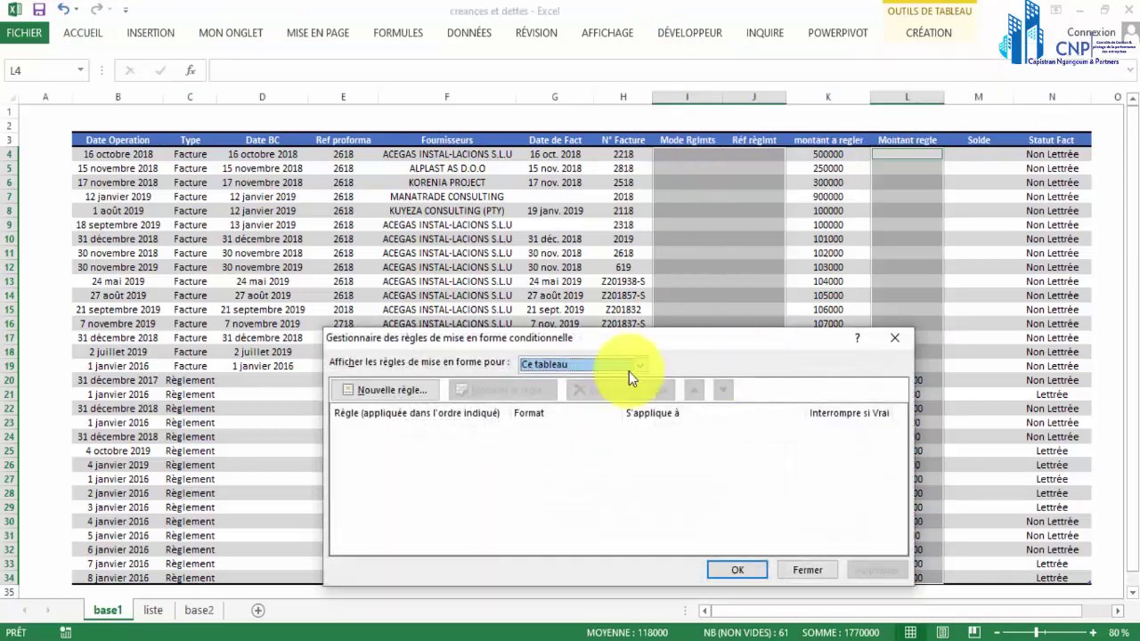
{"action": "left_click", "coordinate": [420, 390]}
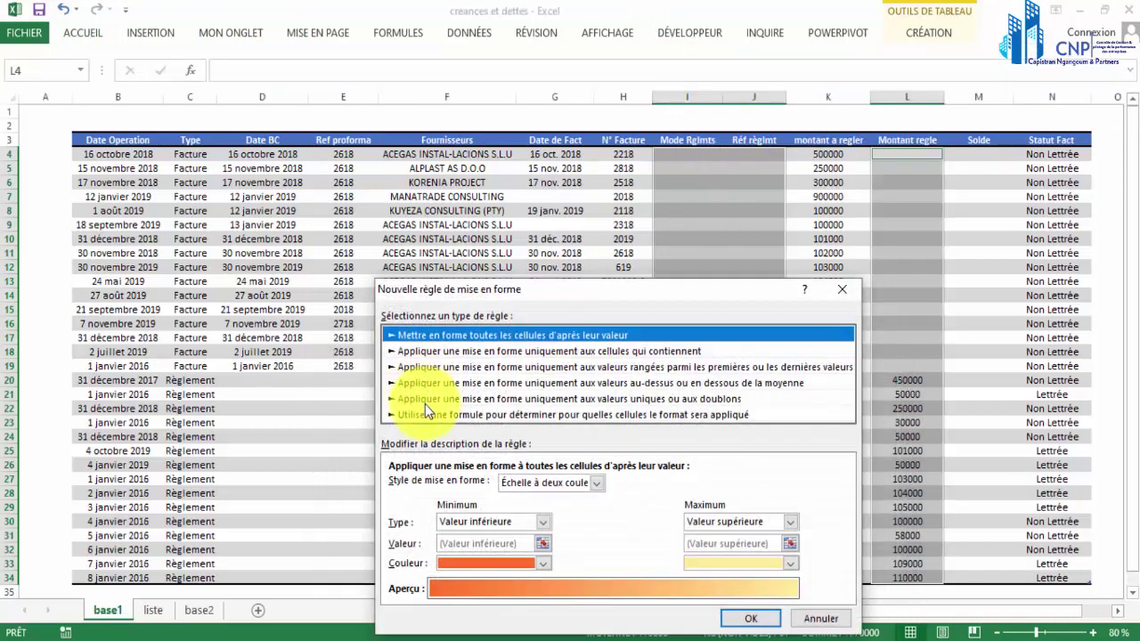
{"action": "left_click", "coordinate": [425, 415]}
{"action": "left_click_drag", "start_coordinate": [501, 283], "coordinate": [644, 221]}
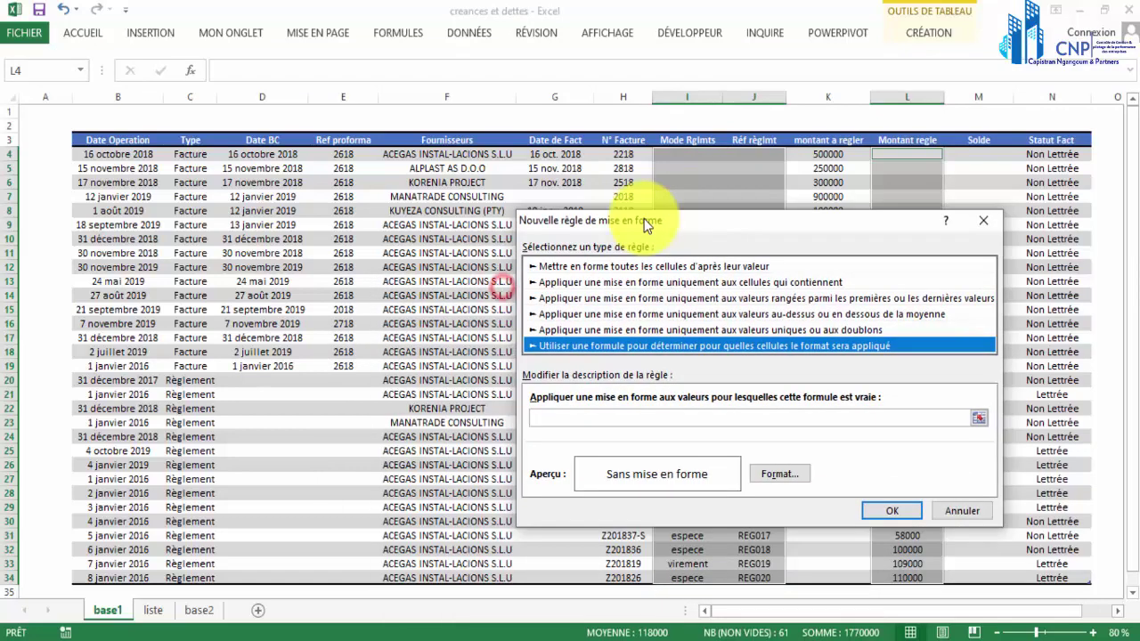
Set the rule's formula to =$C4="Facture", with only the column reference kept absolute.
{"action": "left_click", "coordinate": [558, 417]}
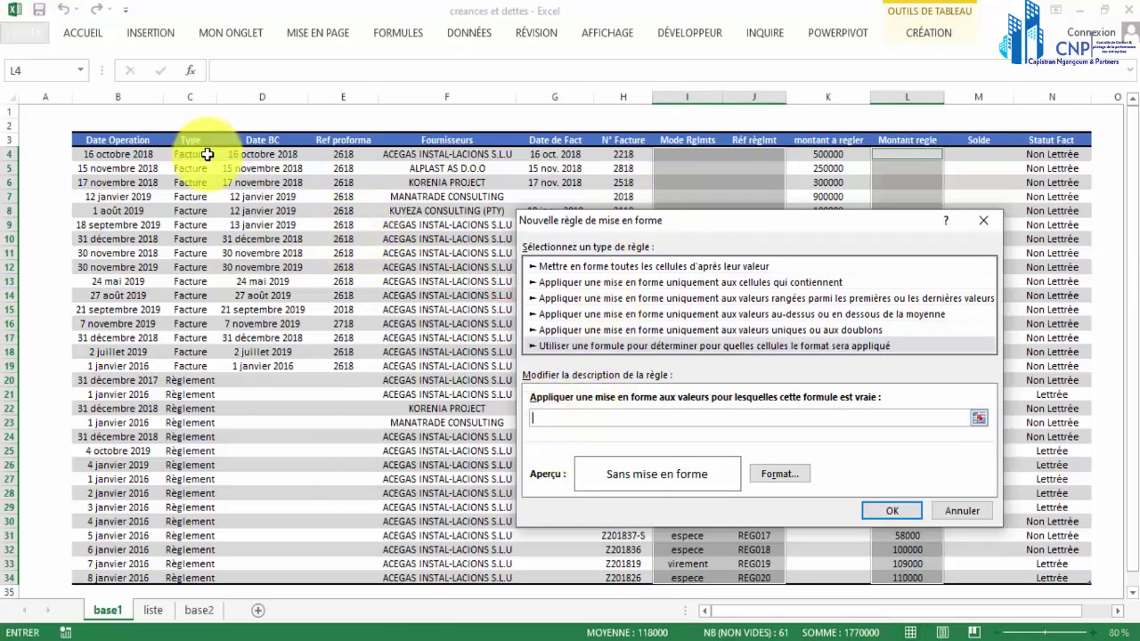
{"action": "left_click", "coordinate": [198, 154]}
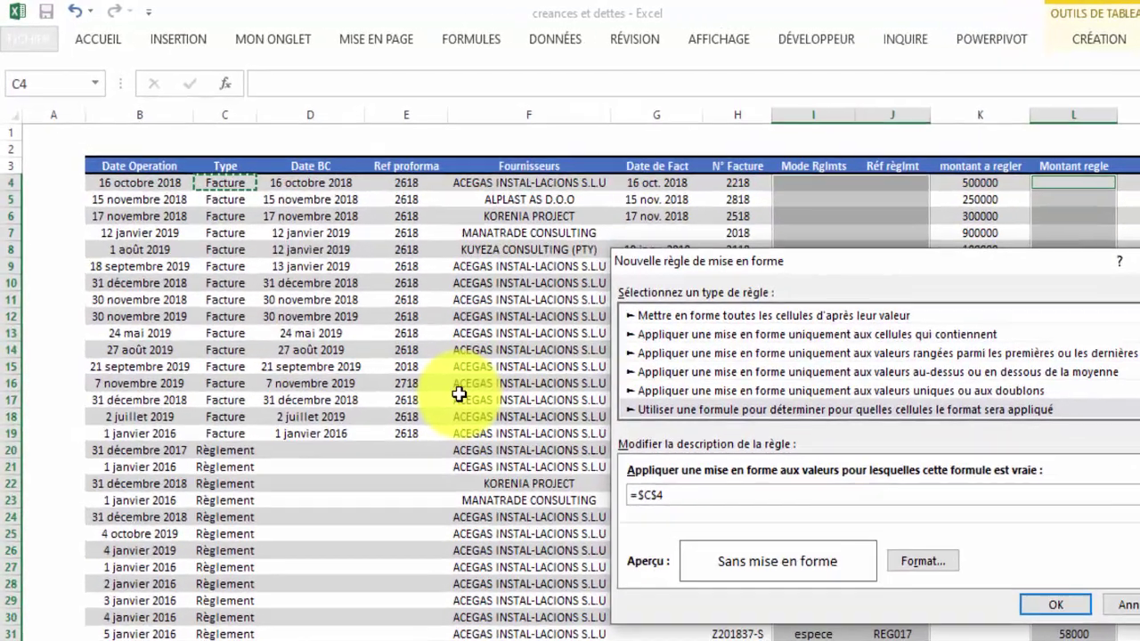
{"action": "type", "text": "=\"Facture"}
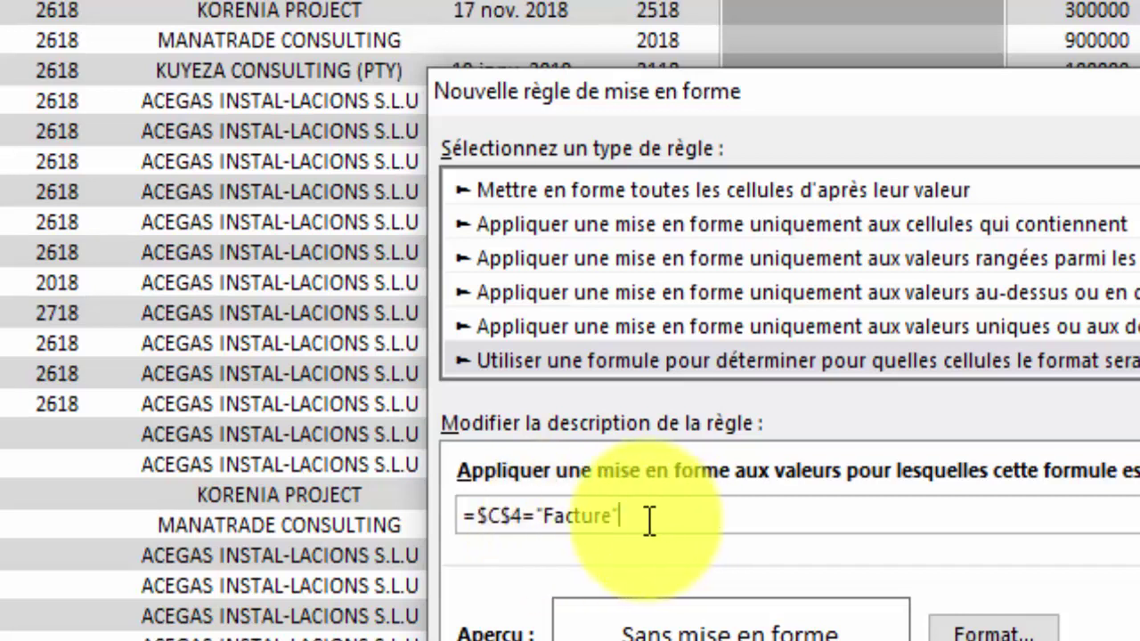
{"action": "left_click", "coordinate": [514, 519]}
{"action": "key", "text": "BackSpace"}
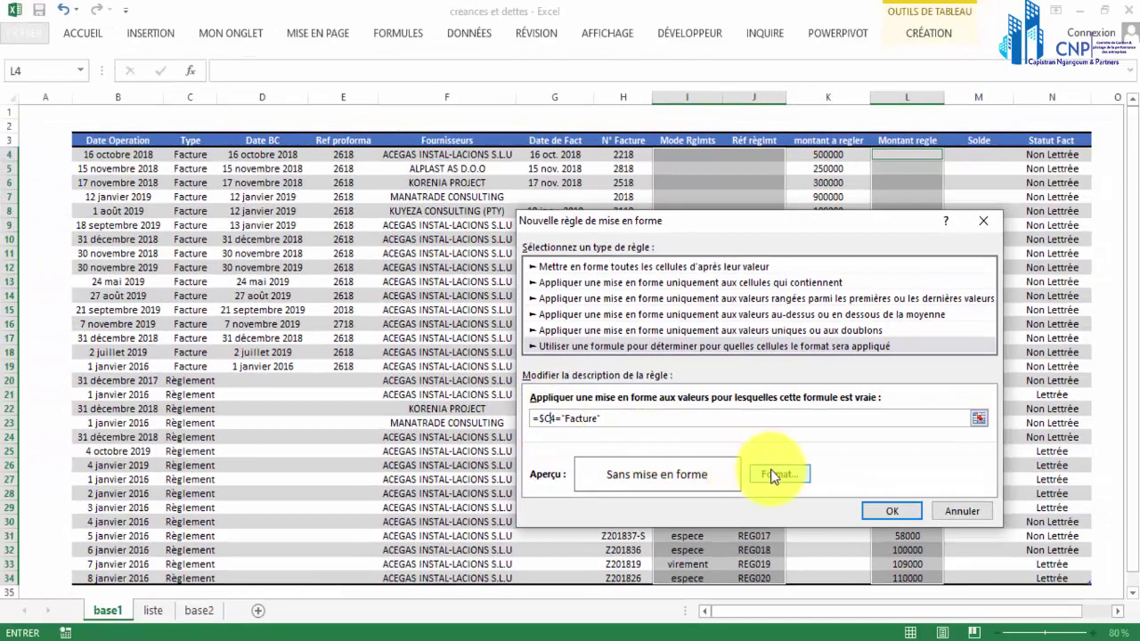
Give the rule a fine grey dotted pattern fill and apply it to the selected ranges.
{"action": "left_click", "coordinate": [772, 475]}
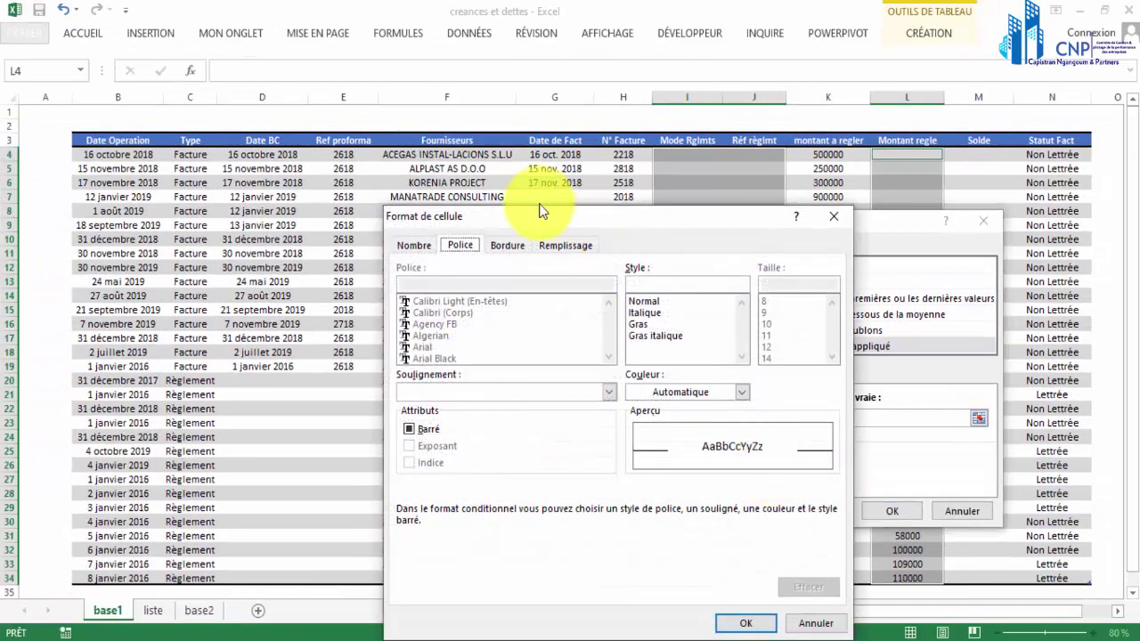
{"action": "left_click", "coordinate": [565, 246]}
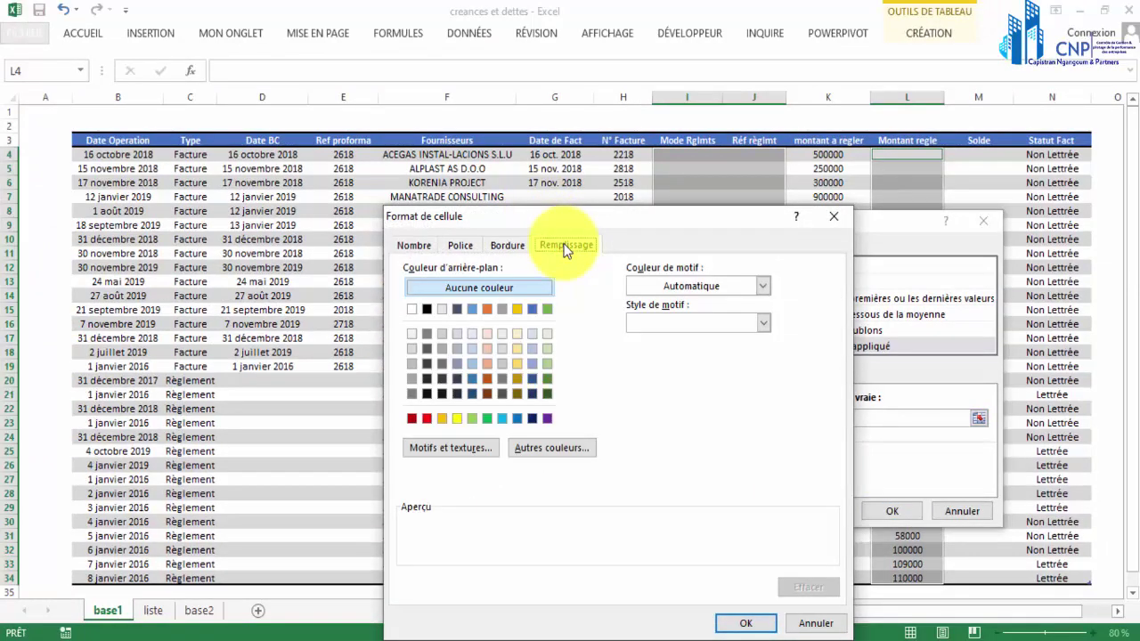
{"action": "left_click", "coordinate": [764, 324]}
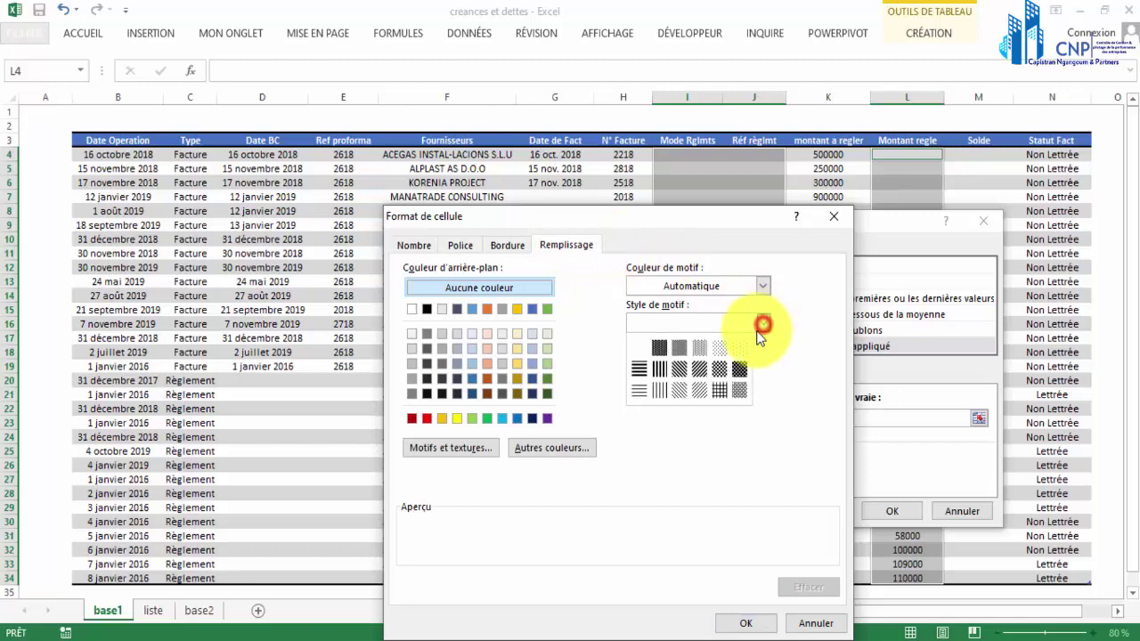
{"action": "left_click", "coordinate": [700, 348]}
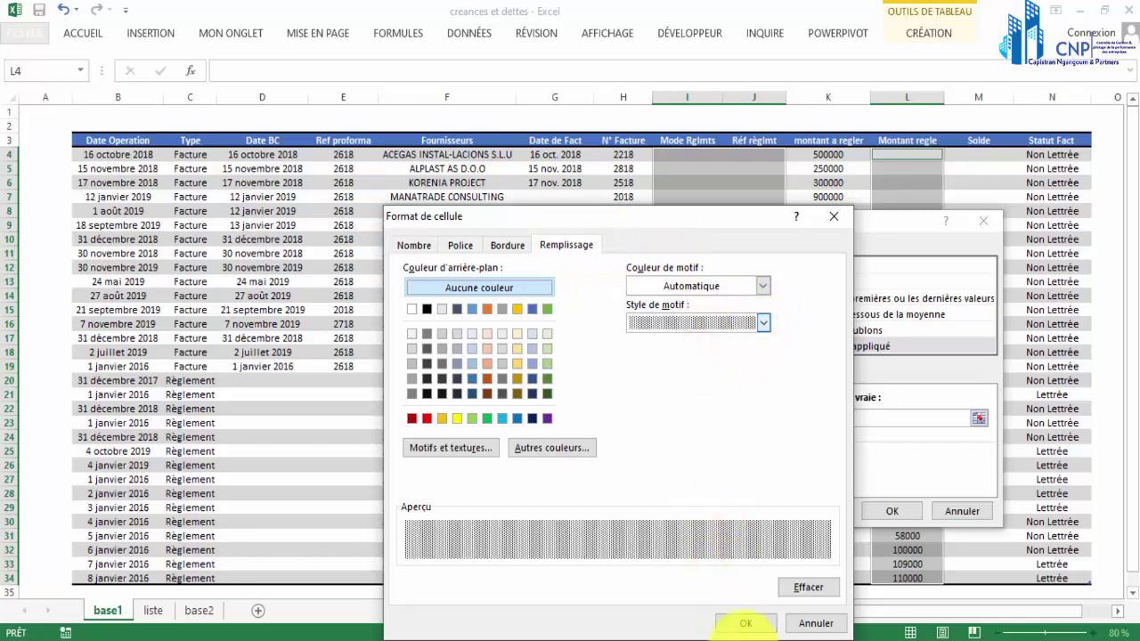
{"action": "left_click", "coordinate": [744, 624]}
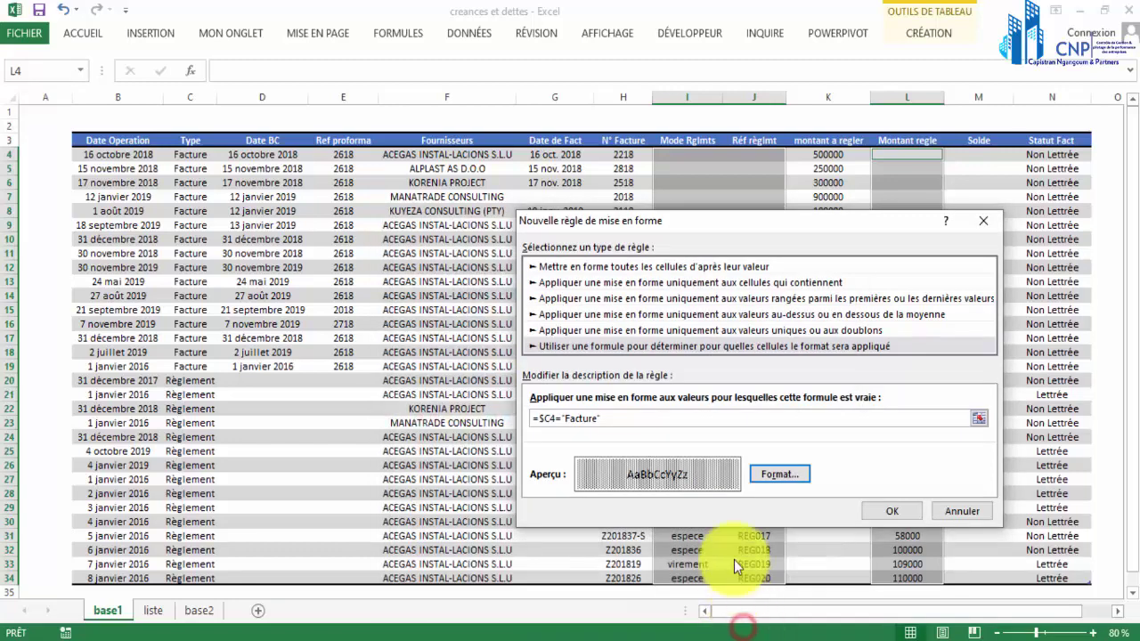
{"action": "left_click", "coordinate": [867, 513]}
{"action": "left_click", "coordinate": [870, 572]}
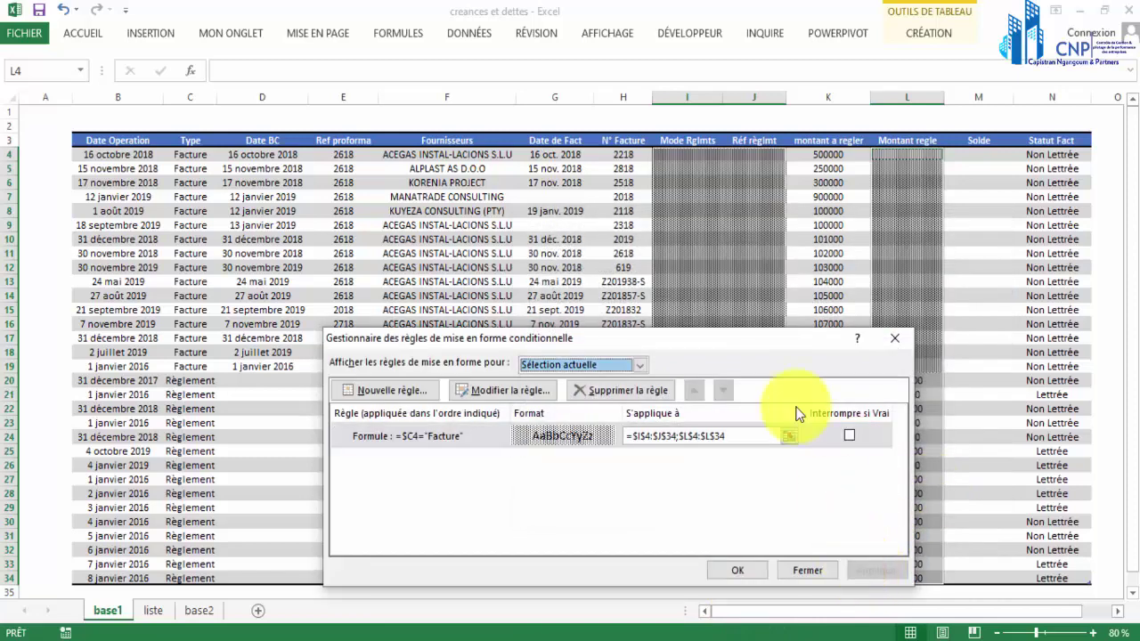
Confirm the Facture rule and close the conditional formatting rules manager to return to the sheet.
{"action": "left_click", "coordinate": [744, 572]}
{"action": "left_click", "coordinate": [896, 338]}
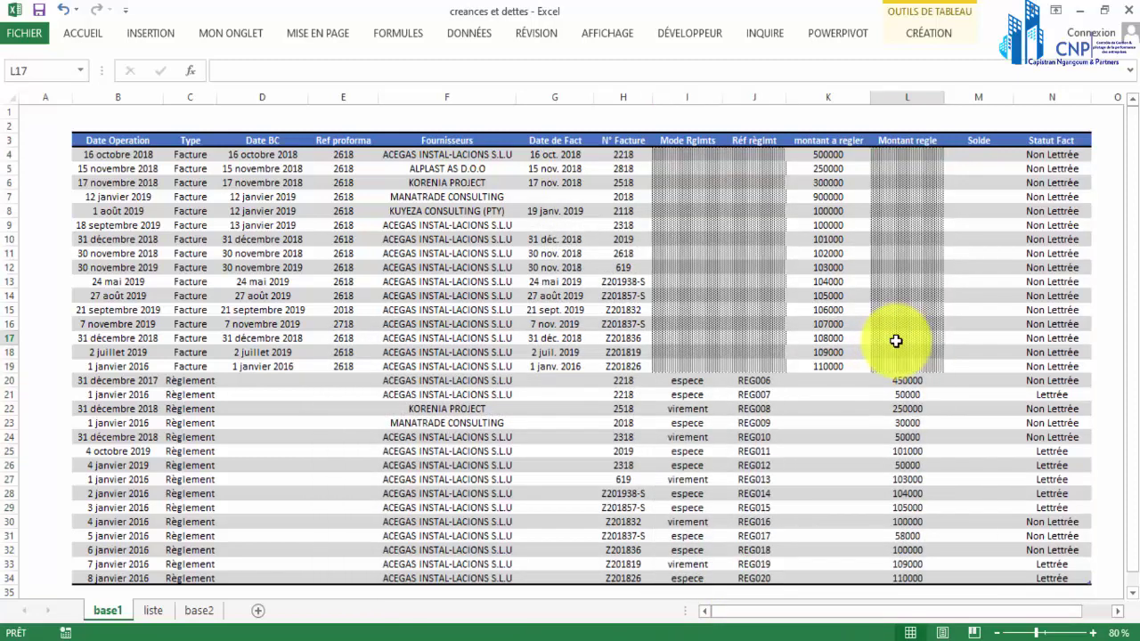
{"action": "left_click", "coordinate": [964, 264]}
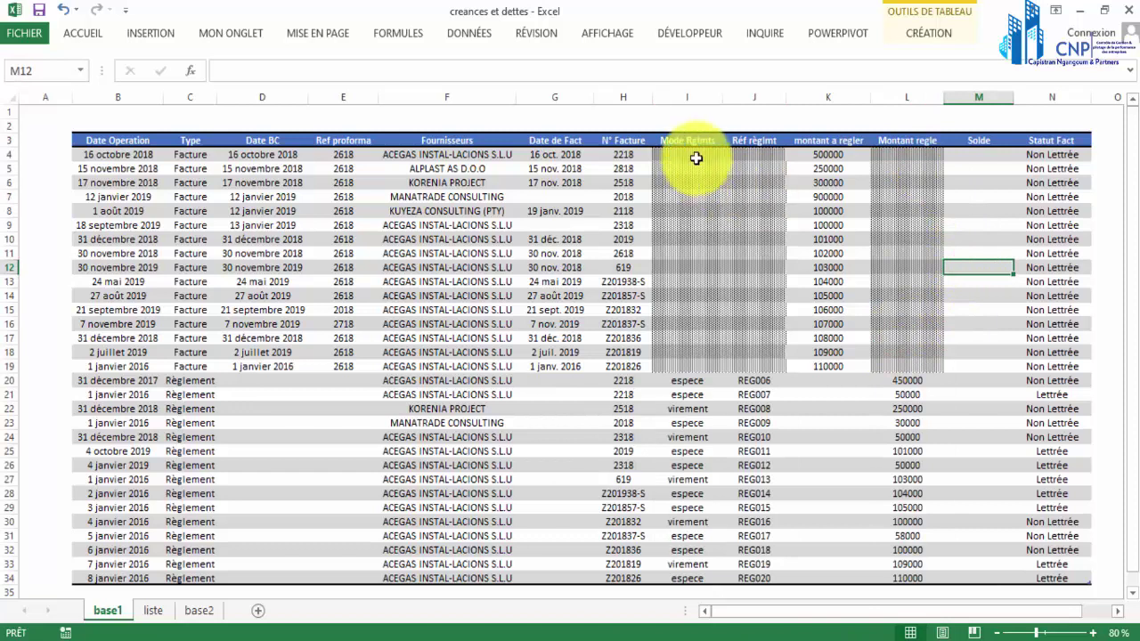
Check the pattern shading on the Mode Rglmts and Réf règlmt cells across the Facture rows, 4 to 19.
{"action": "left_click_drag", "start_coordinate": [693, 154], "coordinate": [702, 357]}
{"action": "left_click_drag", "start_coordinate": [753, 155], "coordinate": [747, 325]}
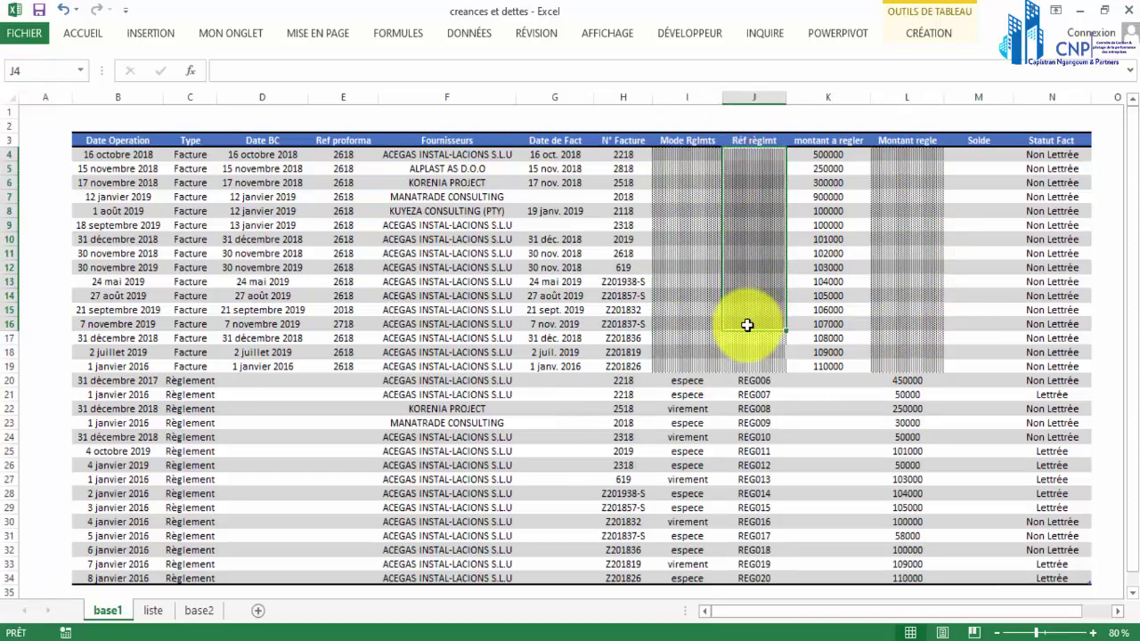
{"action": "left_click", "coordinate": [697, 155]}
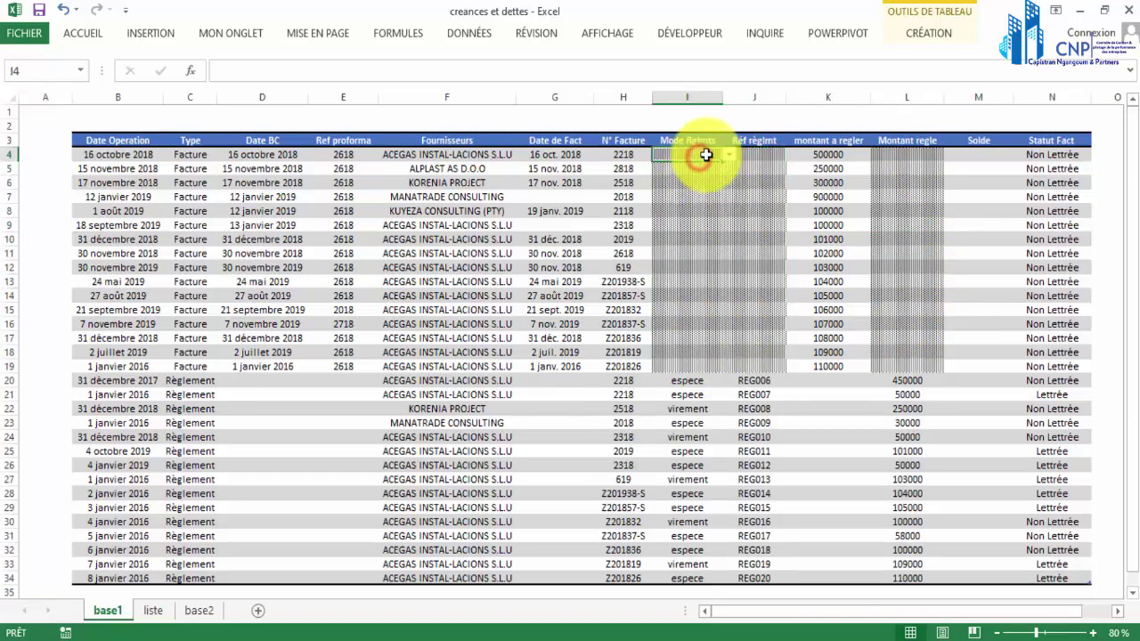
{"action": "left_click", "coordinate": [667, 224]}
{"action": "left_click", "coordinate": [675, 297]}
{"action": "left_click", "coordinate": [674, 368]}
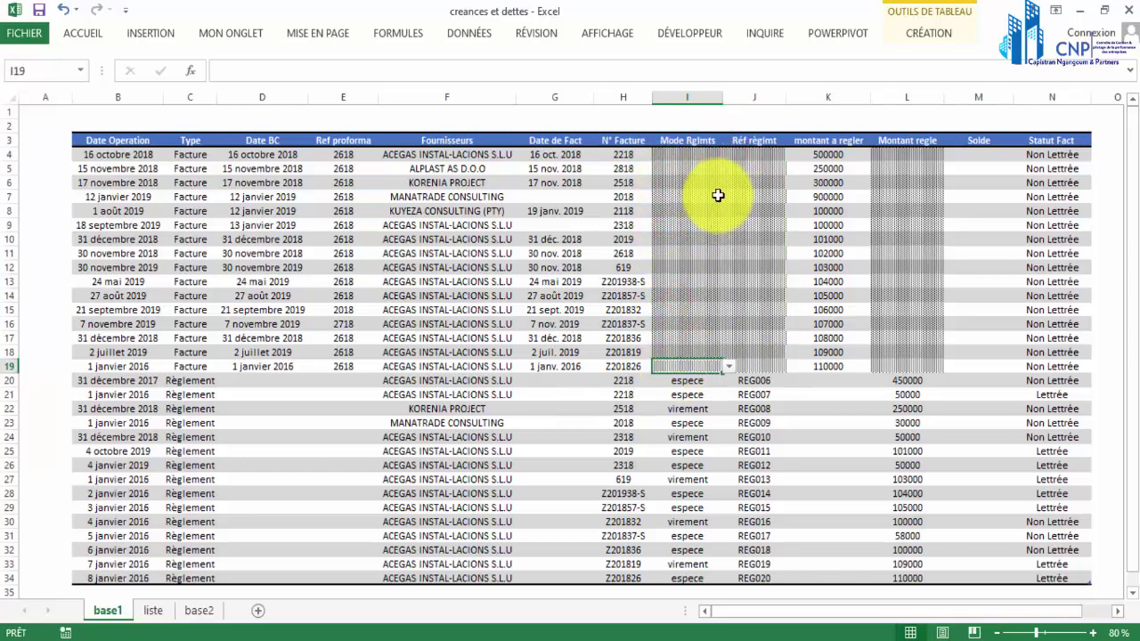
{"action": "left_click", "coordinate": [692, 157]}
{"action": "left_click", "coordinate": [549, 360]}
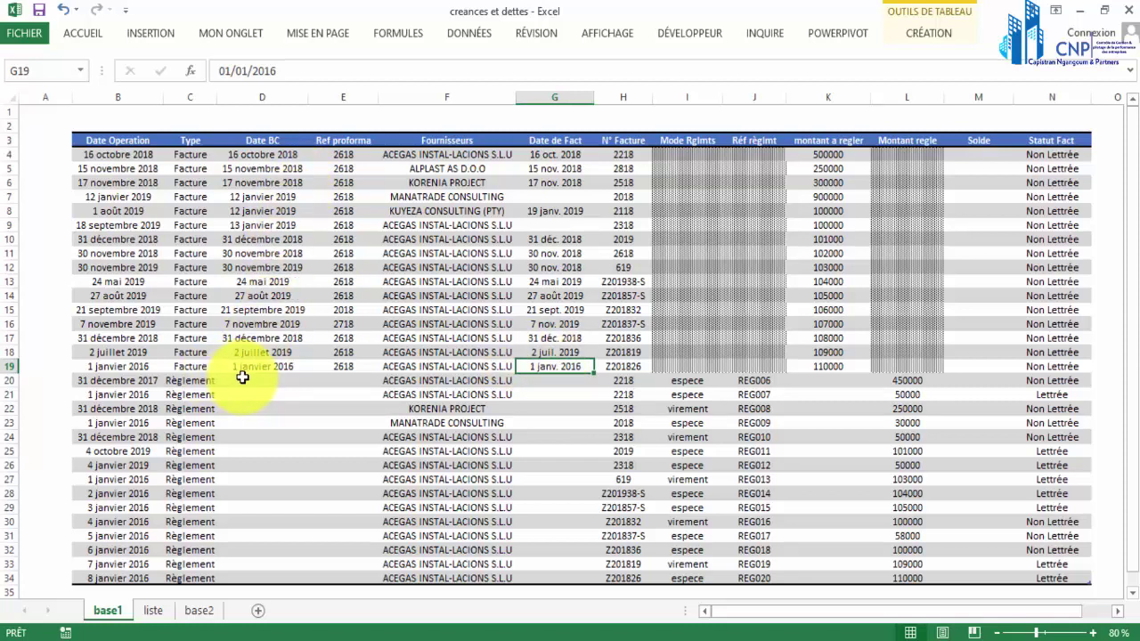
Open the conditional formatting rules manager for the Date BC, Ref proforma, Date de Fact and montant a regler cells, D4:E34, G4:G34 and K4:K34.
{"action": "left_click", "coordinate": [254, 154]}
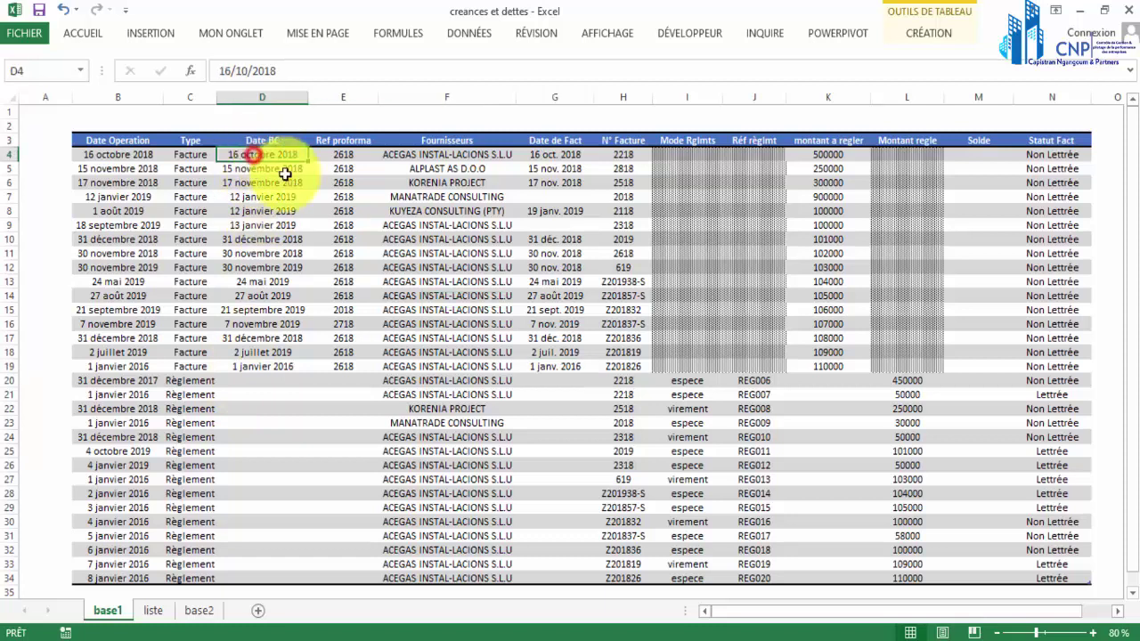
{"action": "left_click_drag", "start_coordinate": [286, 173], "coordinate": [348, 580]}
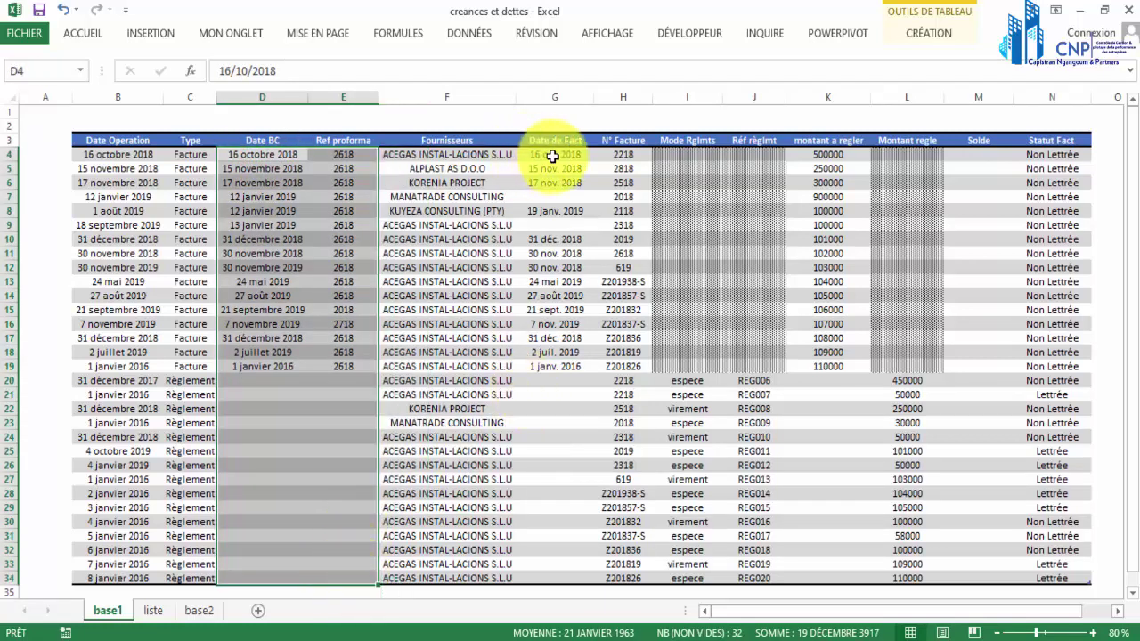
{"action": "mouse_move", "coordinate": [552, 156]}
{"action": "left_mouse_down"}
{"action": "mouse_move", "coordinate": [535, 446]}
{"action": "mouse_move", "coordinate": [549, 584]}
{"action": "left_mouse_up"}
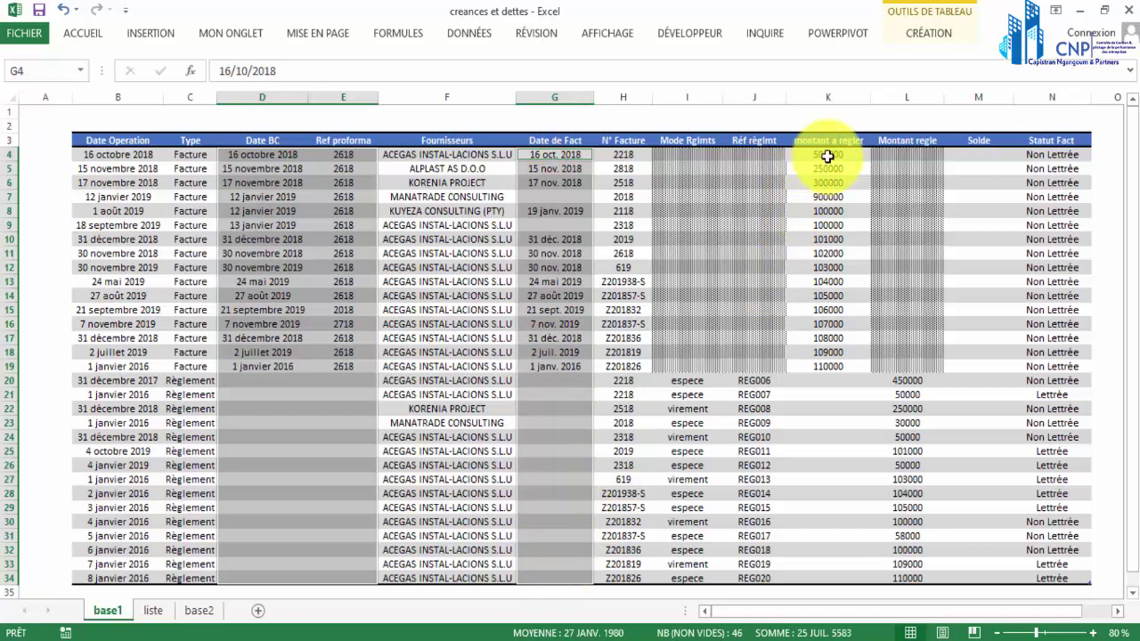
{"action": "left_click_drag", "start_coordinate": [827, 155], "coordinate": [801, 581]}
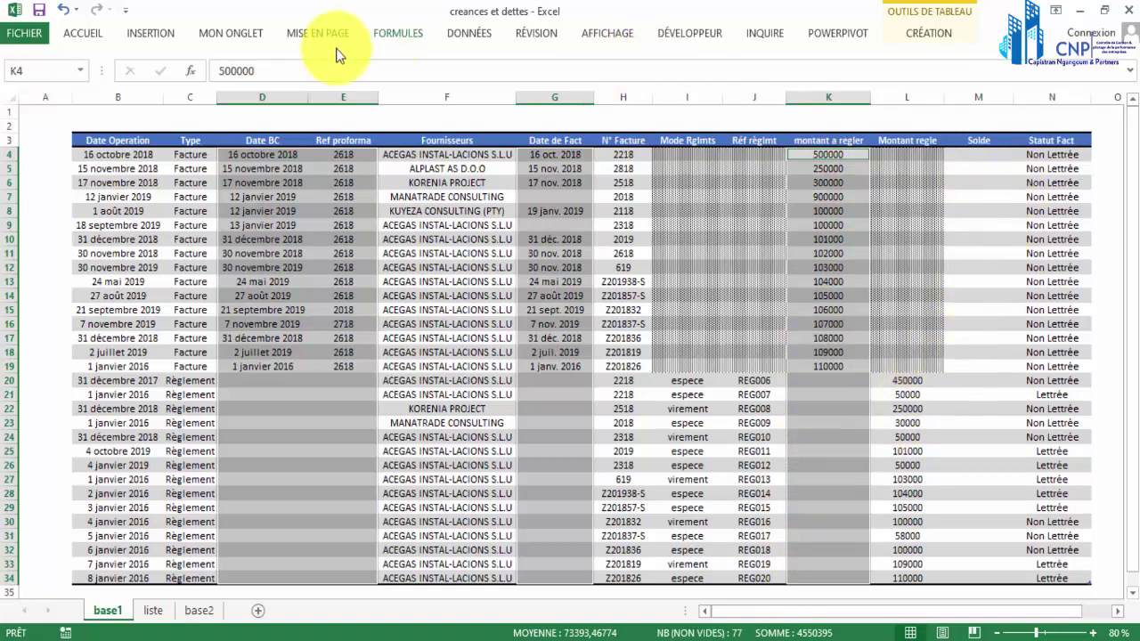
{"action": "left_click", "coordinate": [85, 37]}
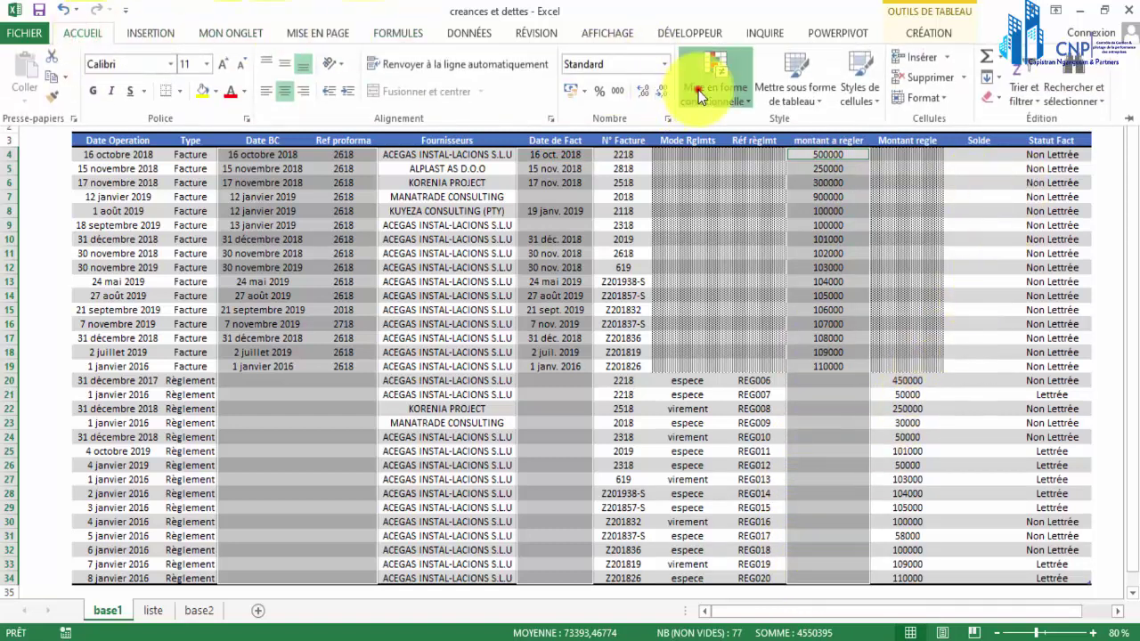
{"action": "left_click", "coordinate": [702, 93]}
{"action": "left_click", "coordinate": [739, 360]}
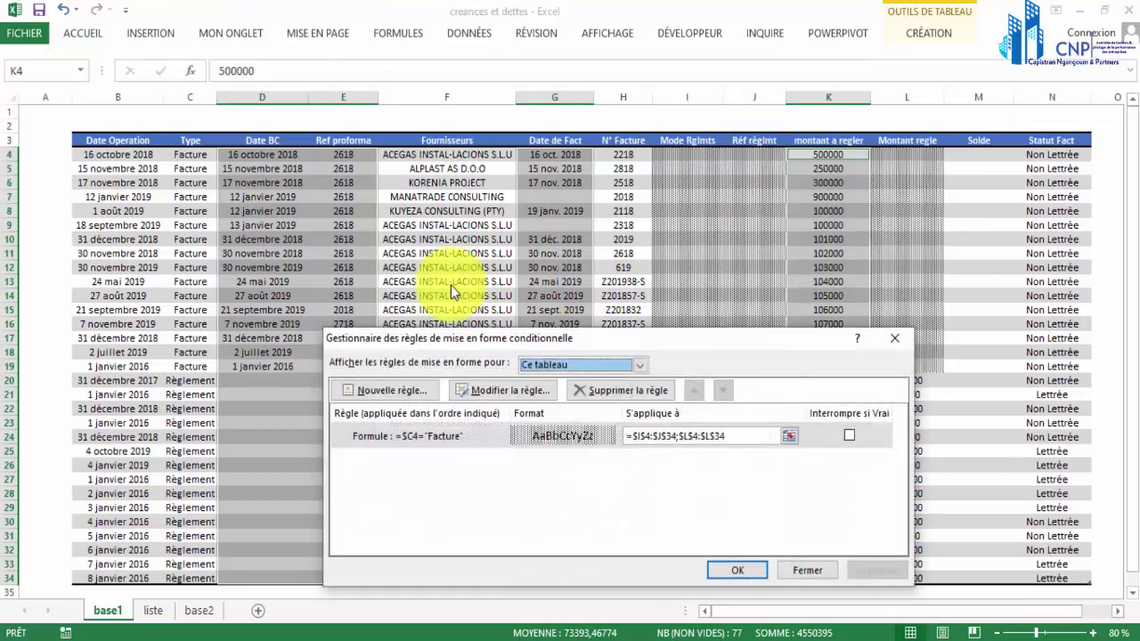
{"action": "left_click_drag", "start_coordinate": [445, 346], "coordinate": [663, 212]}
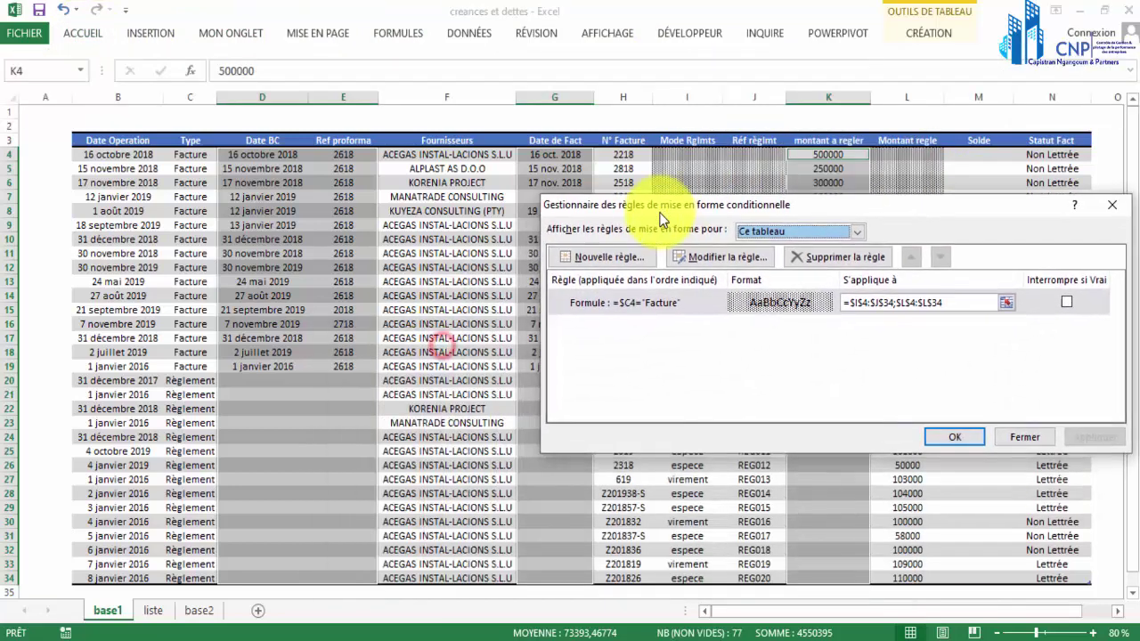
Create a formula-based rule for the selected ranges with the formula =$C$4="Règlement".
{"action": "left_click", "coordinate": [615, 258]}
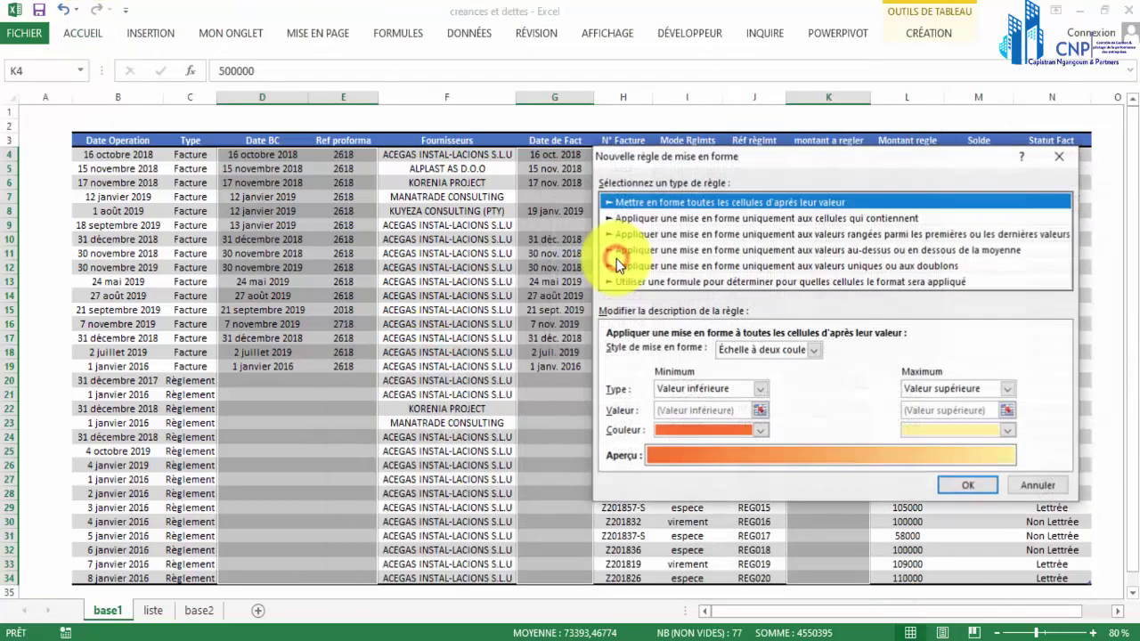
{"action": "left_click", "coordinate": [668, 279]}
{"action": "left_click", "coordinate": [632, 353]}
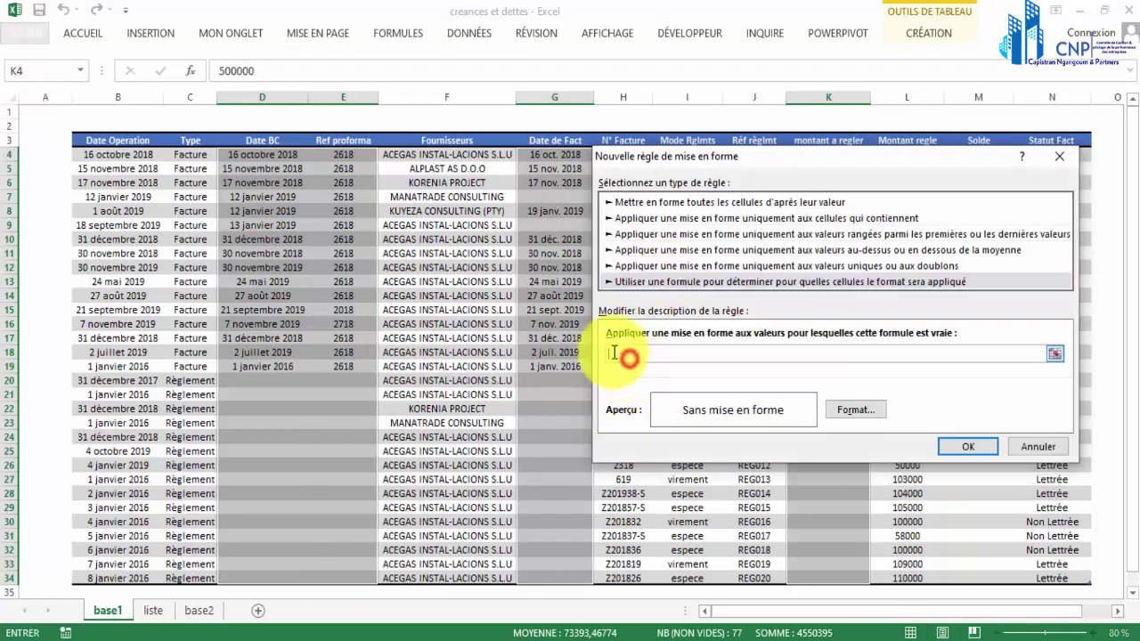
{"action": "left_click", "coordinate": [193, 157]}
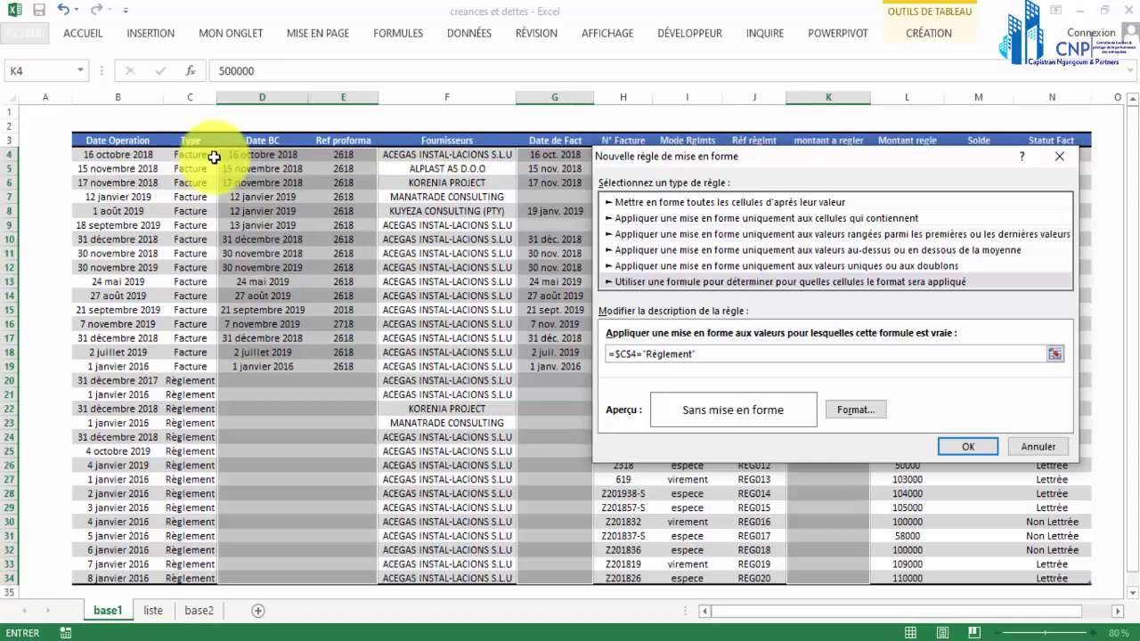
Give the Règlement rule a fine grey dotted pattern fill with automatic colour and apply it to the selected ranges.
{"action": "left_click", "coordinate": [844, 412]}
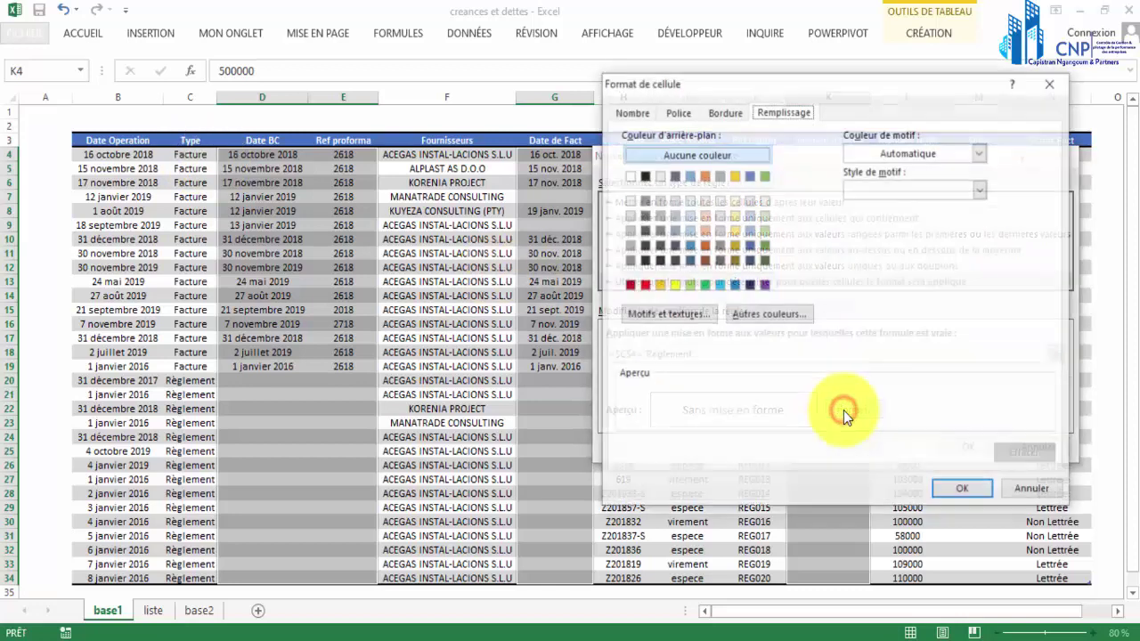
{"action": "left_click", "coordinate": [981, 189]}
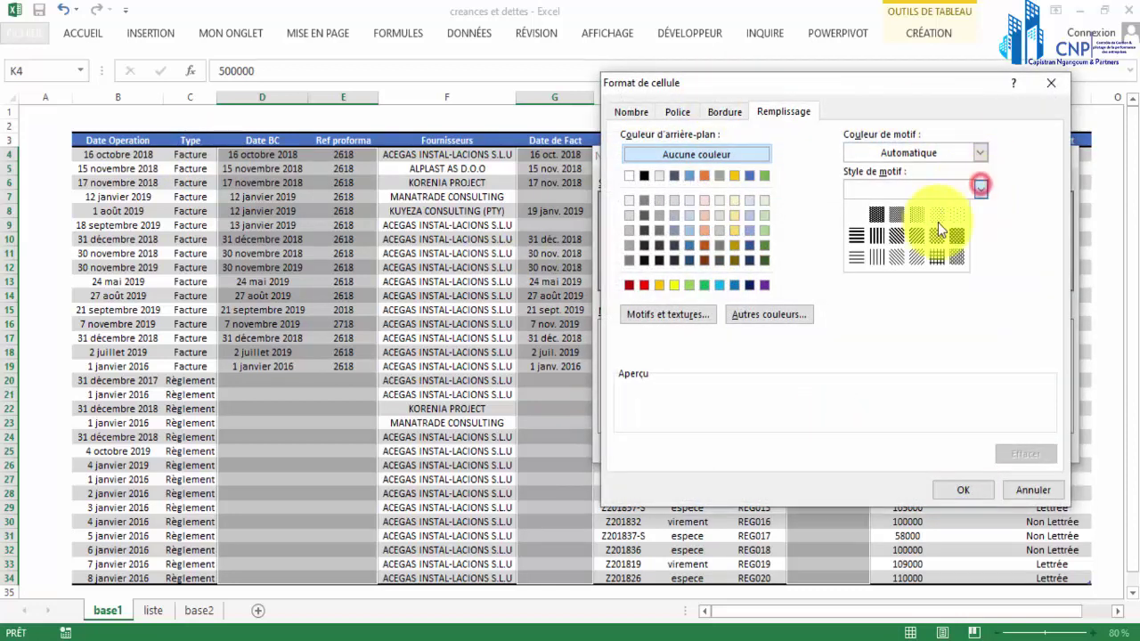
{"action": "left_click", "coordinate": [923, 222]}
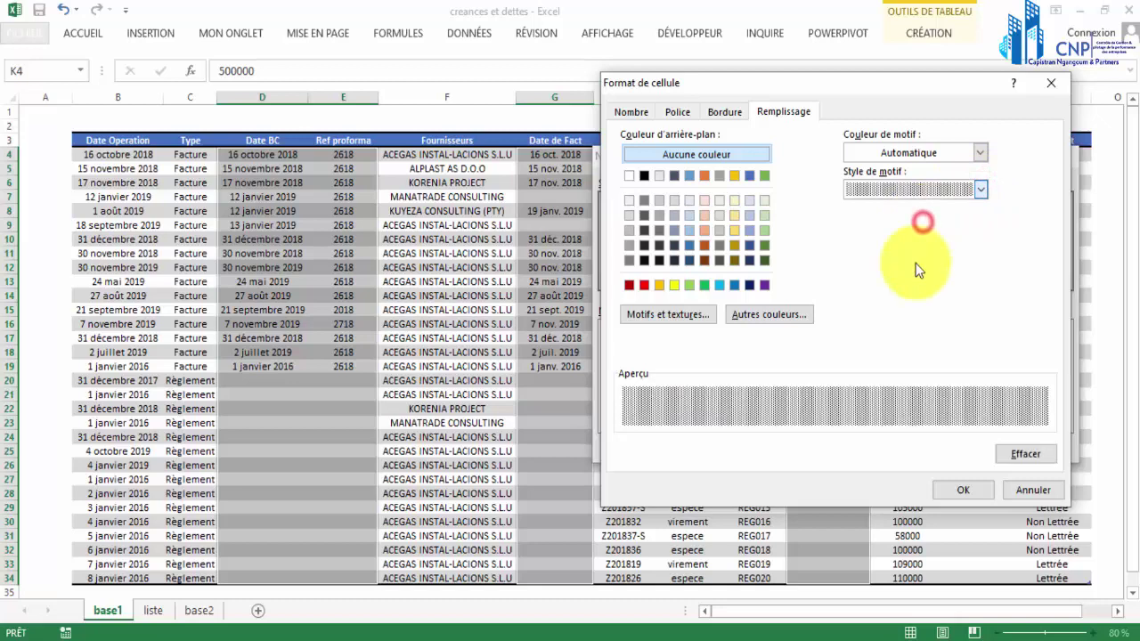
{"action": "left_click", "coordinate": [963, 491]}
{"action": "left_click", "coordinate": [969, 448]}
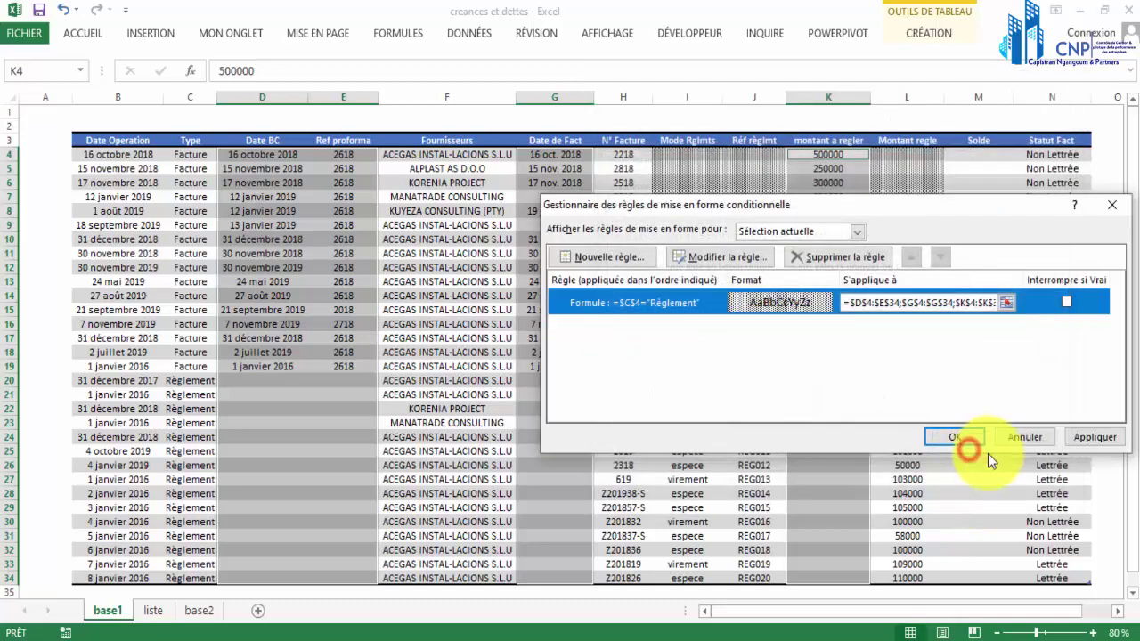
{"action": "left_click", "coordinate": [1078, 436]}
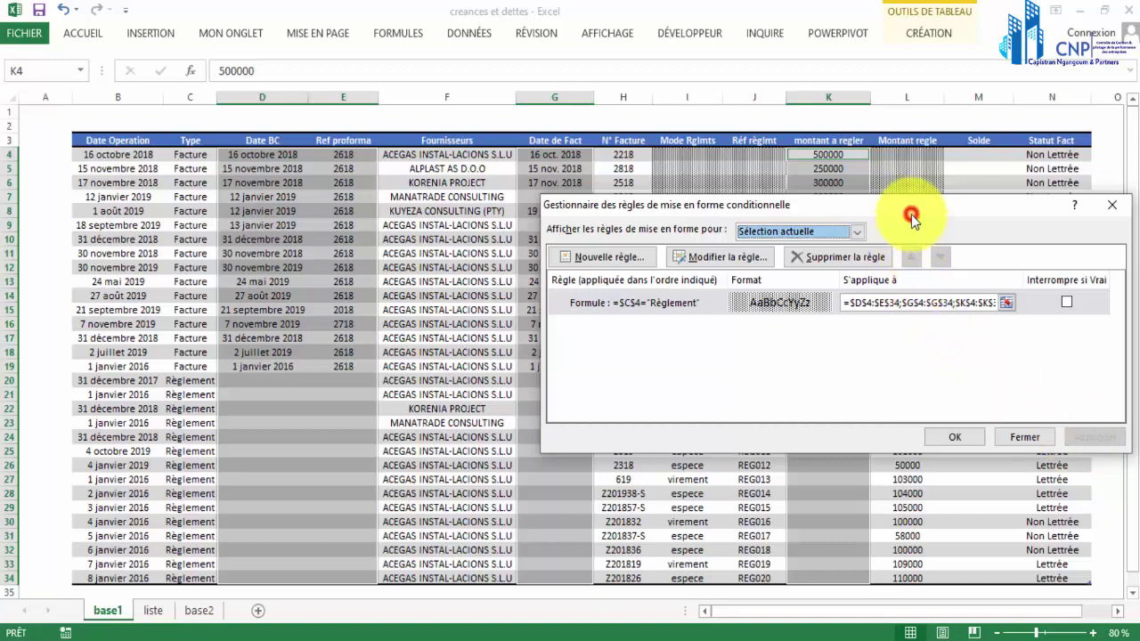
{"action": "left_click_drag", "start_coordinate": [912, 217], "coordinate": [773, 234]}
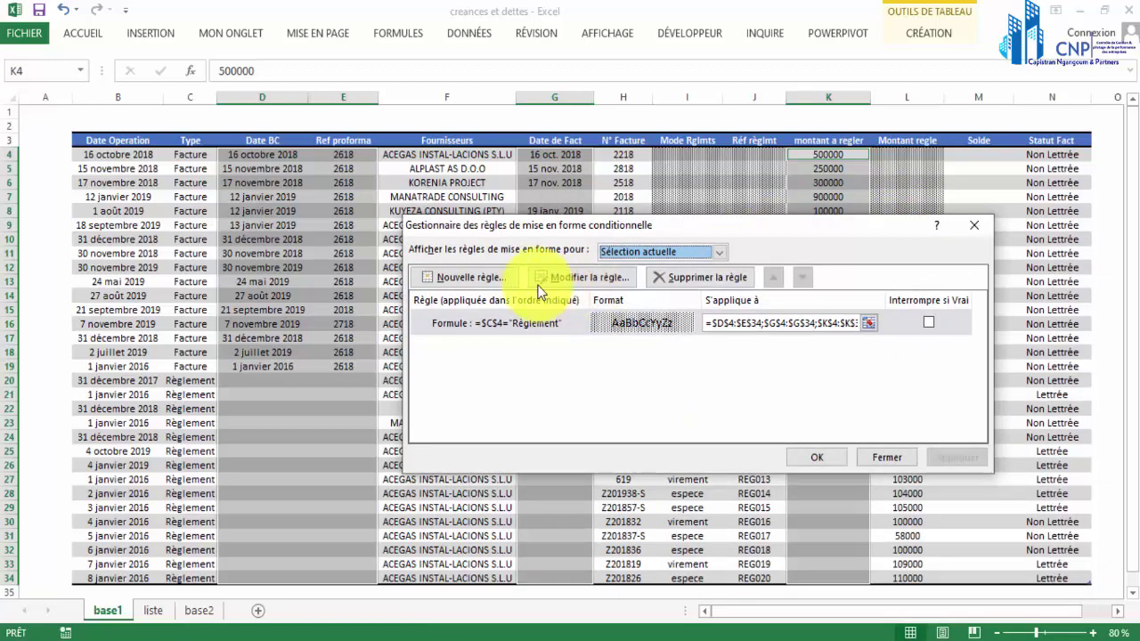
{"action": "left_click", "coordinate": [472, 276]}
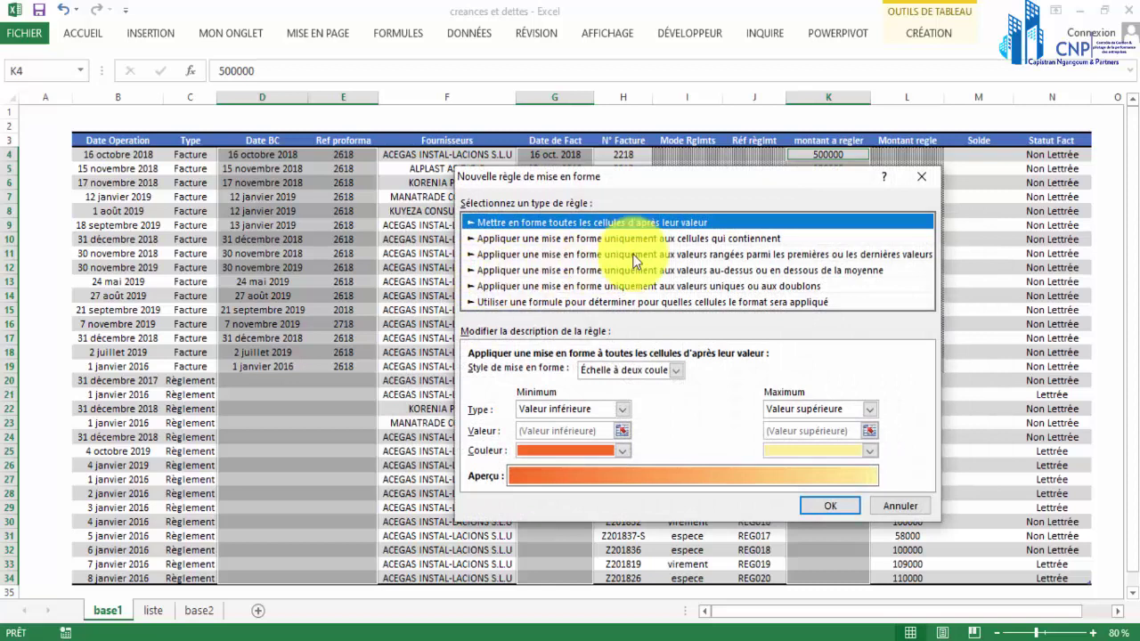
{"action": "left_click", "coordinate": [920, 179]}
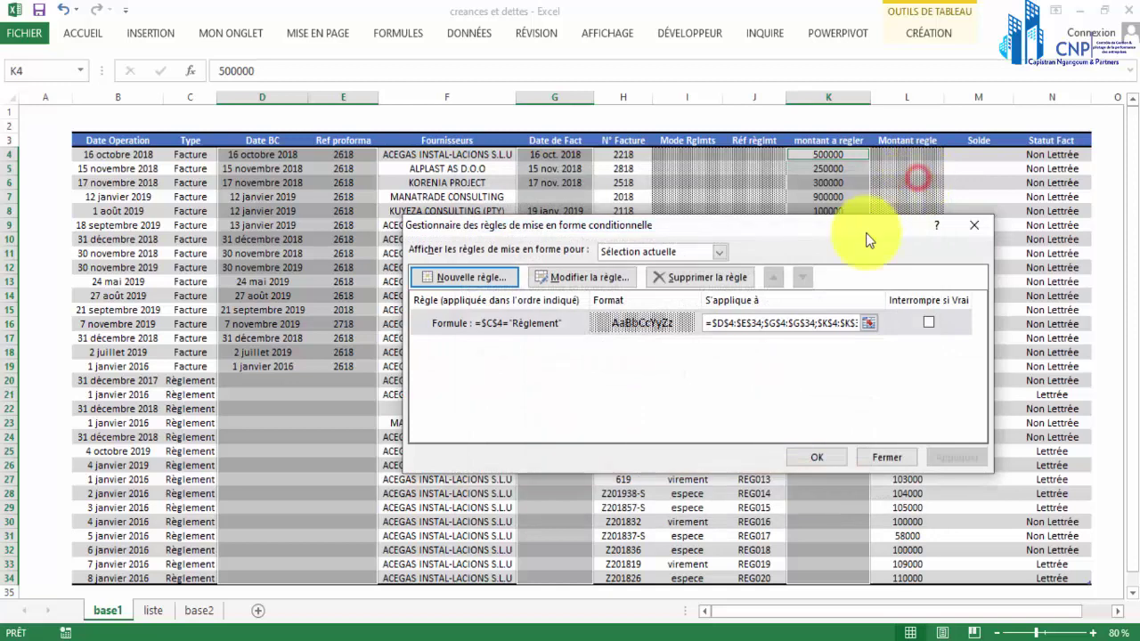
Edit the Règlement rule's formula to =$C$4="Facture".
{"action": "double_click", "coordinate": [577, 325]}
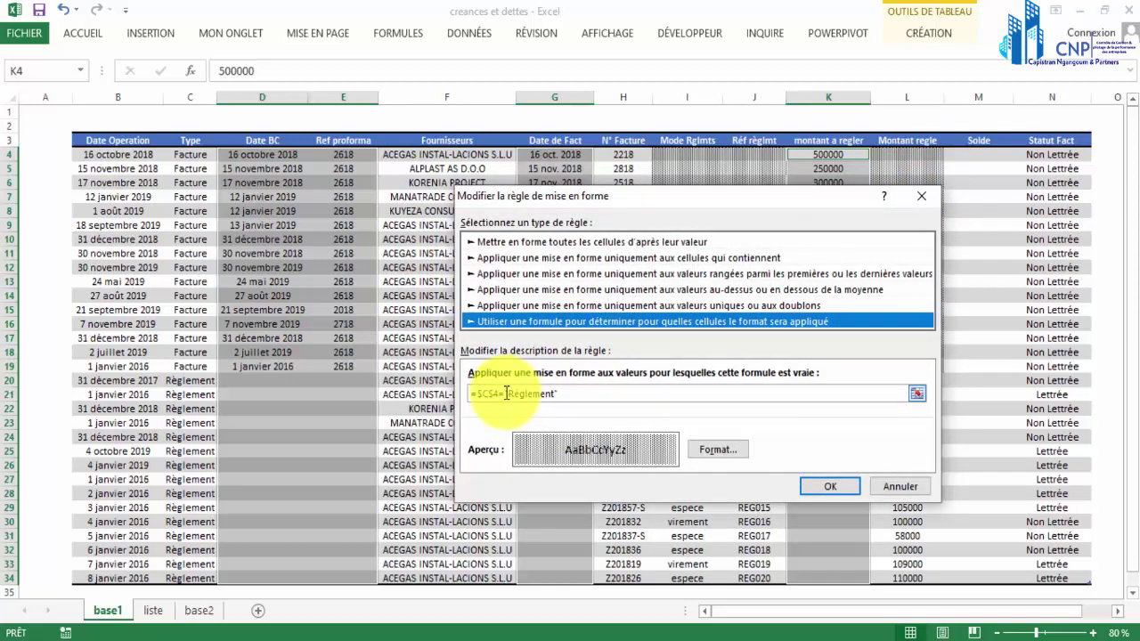
{"action": "left_click", "coordinate": [553, 394]}
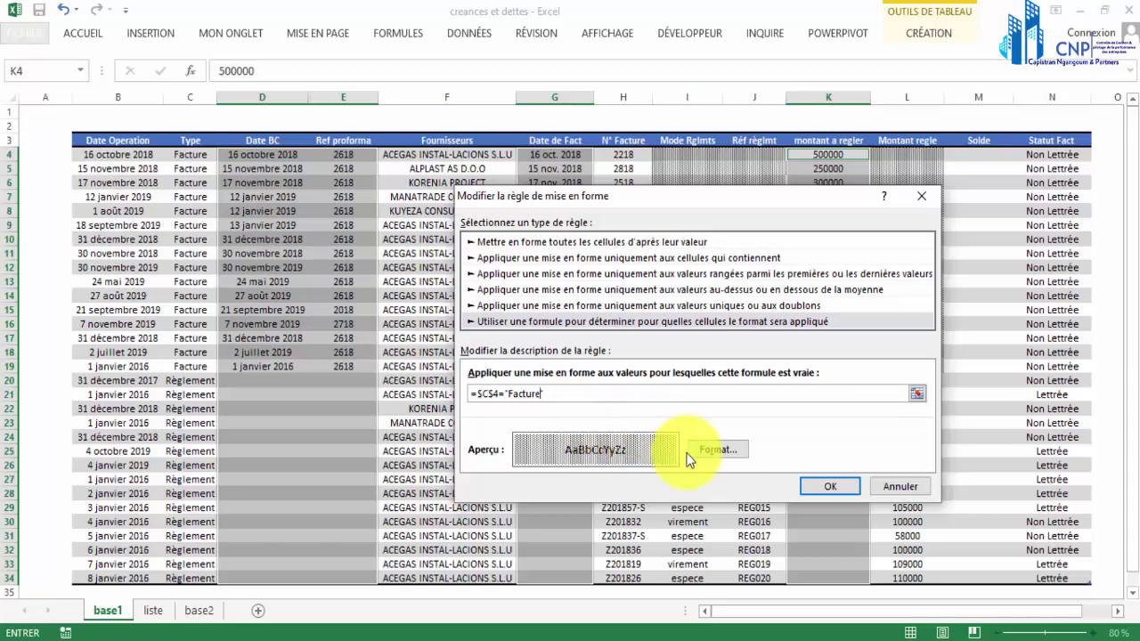
Apply the patterned conditional formatting rule =$C$4="Facture" to the ranges D4:E34, G4:G34 and K4:K34.
{"action": "left_click", "coordinate": [830, 486]}
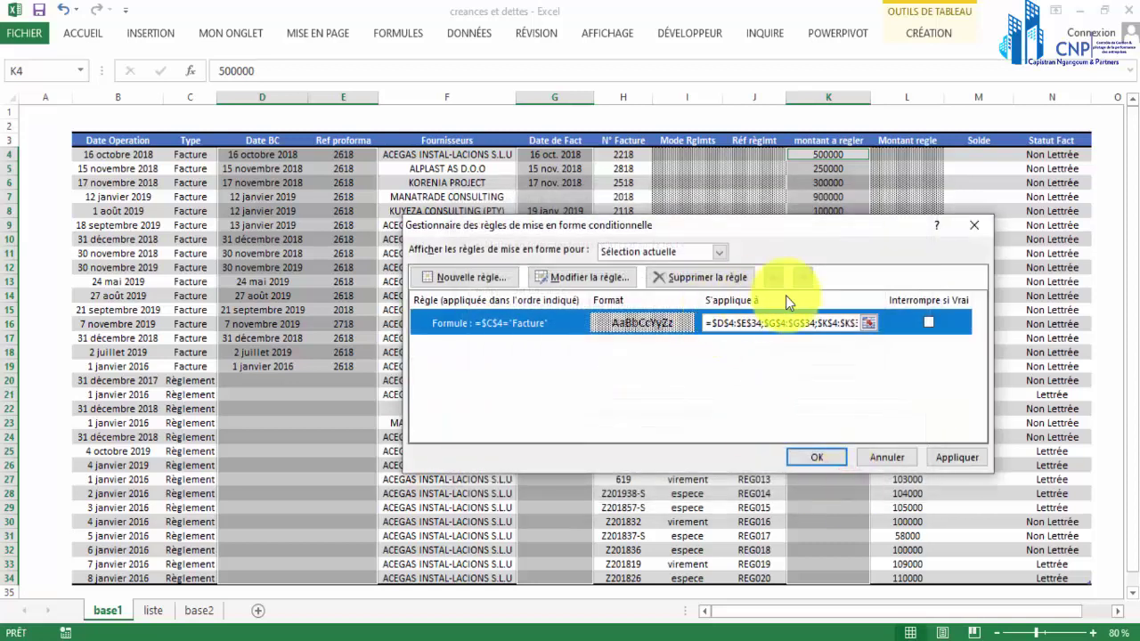
{"action": "left_click", "coordinate": [790, 323]}
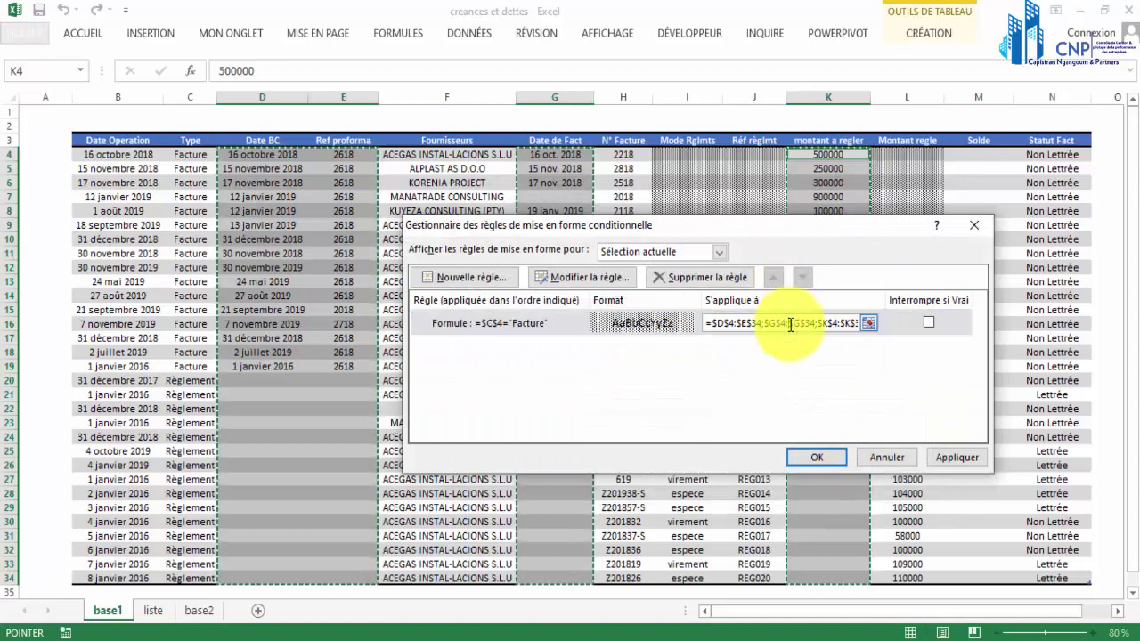
{"action": "left_click", "coordinate": [823, 456]}
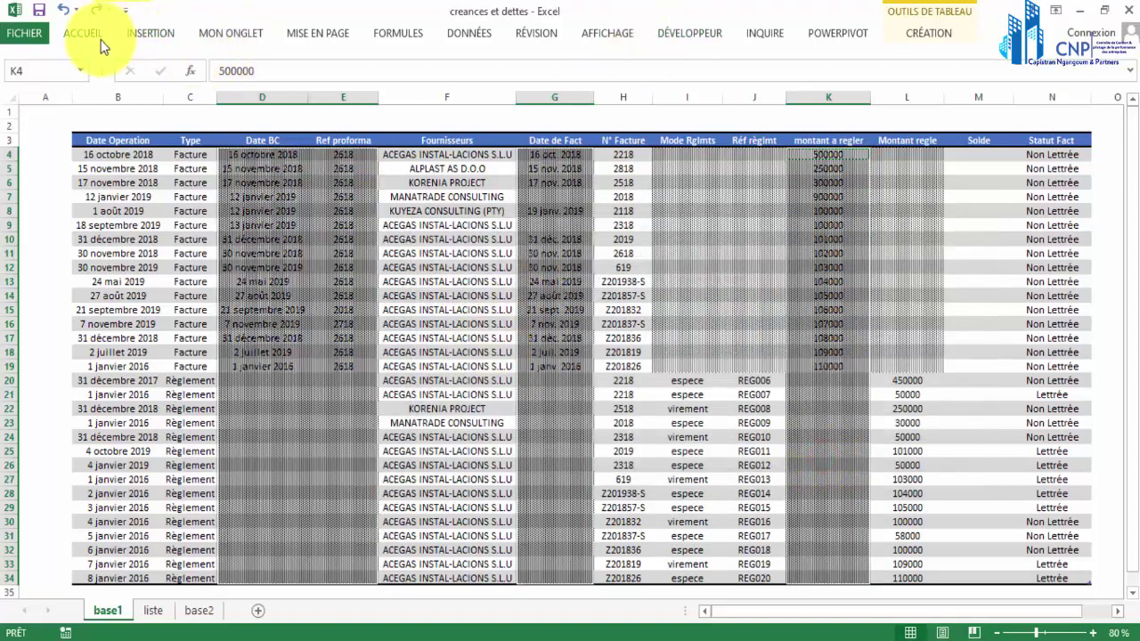
Change the formula of the conditional formatting rule covering columns D, E, G and K to =$C$4="Règlement".
{"action": "left_click", "coordinate": [89, 36]}
{"action": "left_click", "coordinate": [711, 87]}
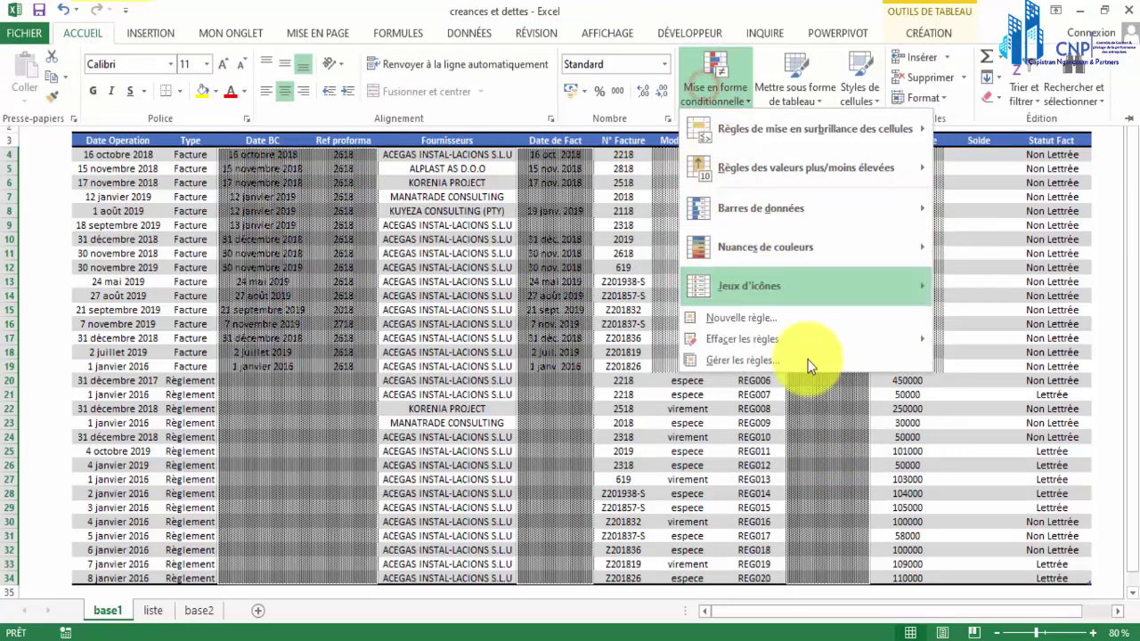
{"action": "left_click", "coordinate": [757, 361]}
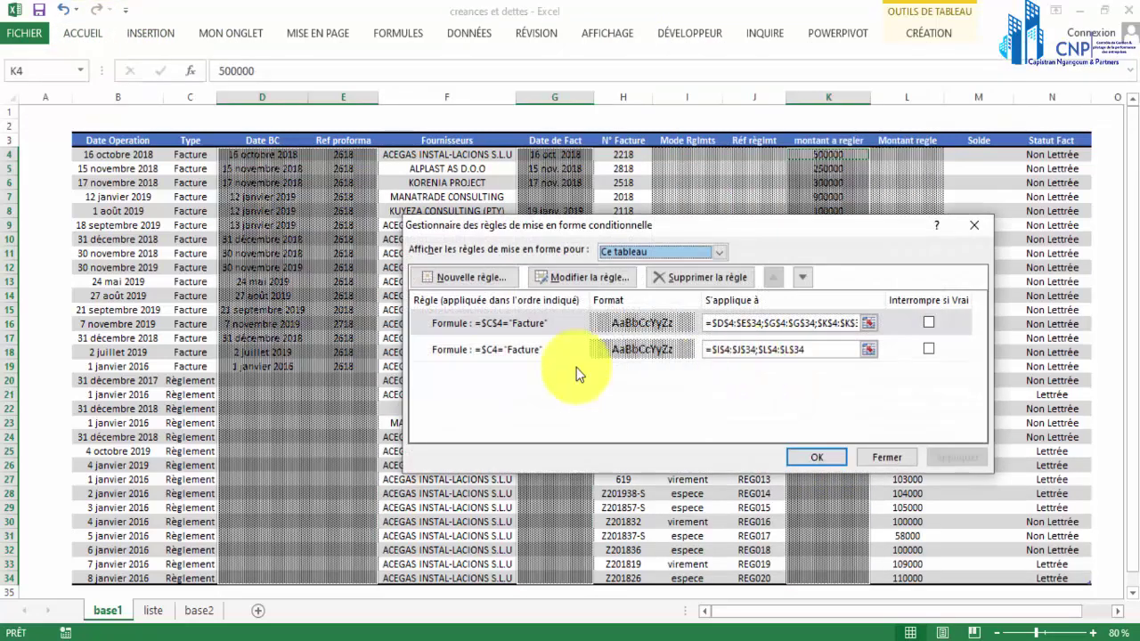
{"action": "left_click", "coordinate": [519, 352]}
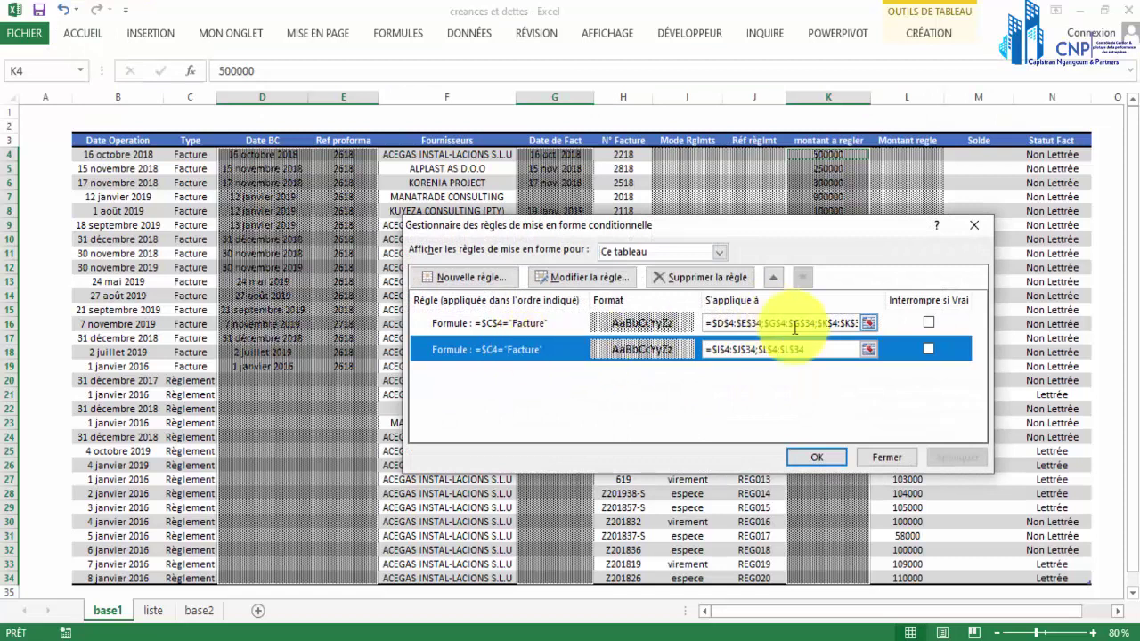
{"action": "left_click", "coordinate": [808, 351]}
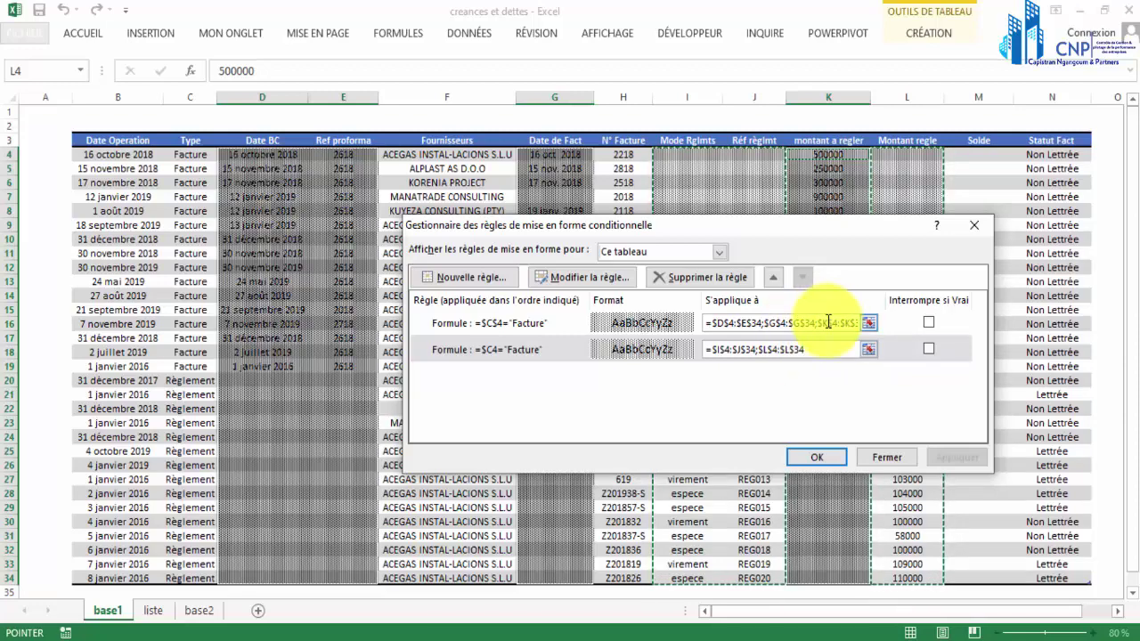
{"action": "left_click", "coordinate": [827, 322]}
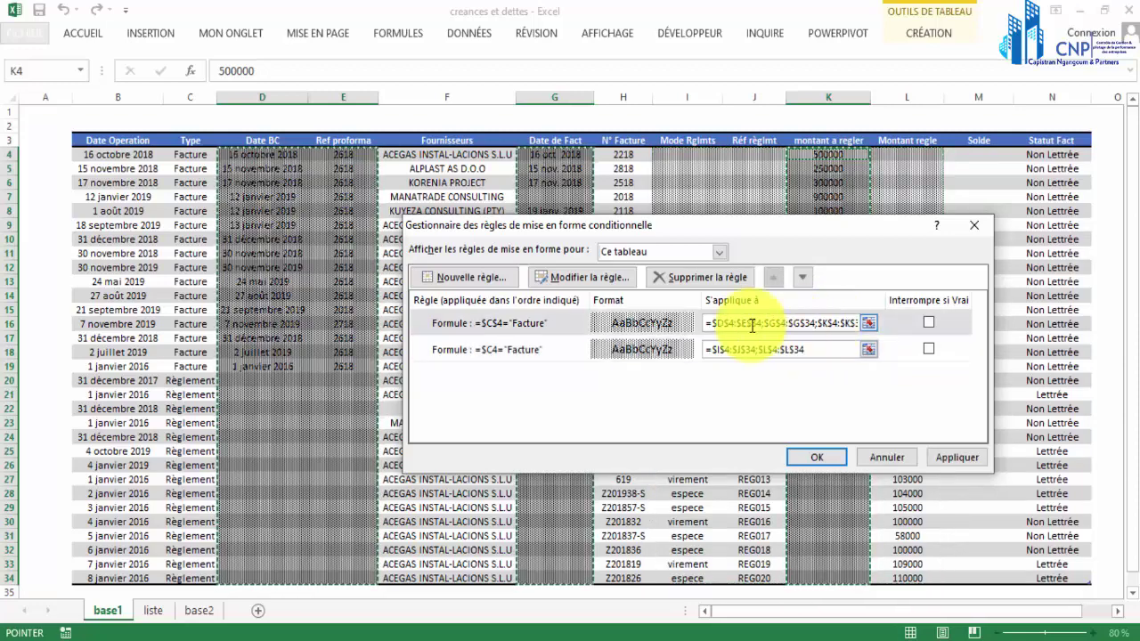
{"action": "double_click", "coordinate": [657, 325]}
{"action": "left_click", "coordinate": [543, 393]}
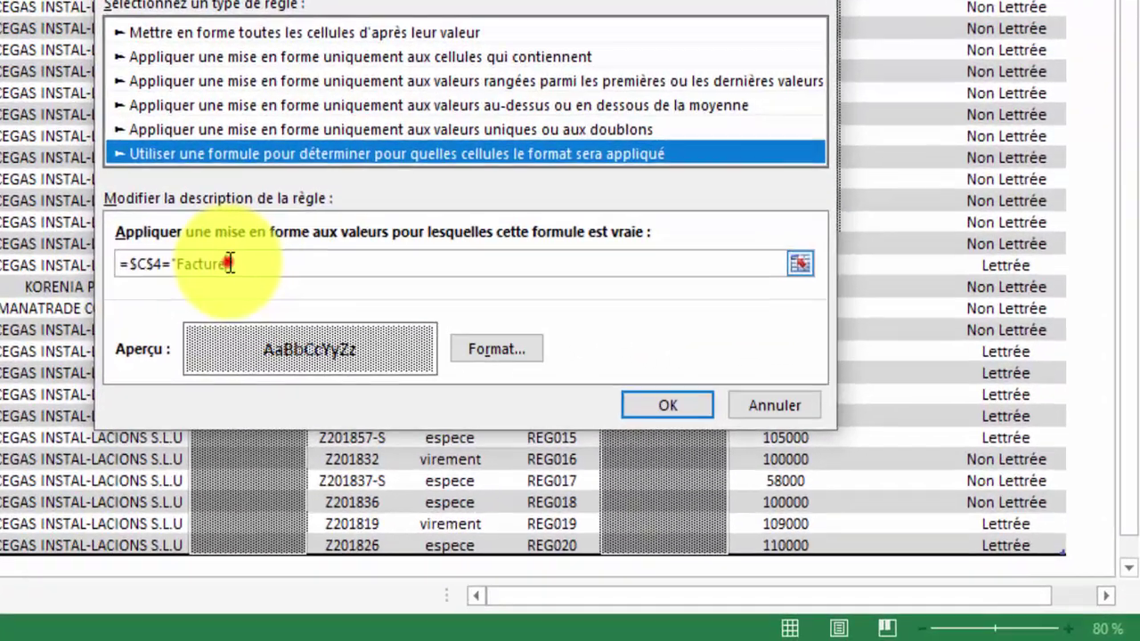
{"action": "key", "text": "BackSpace"}
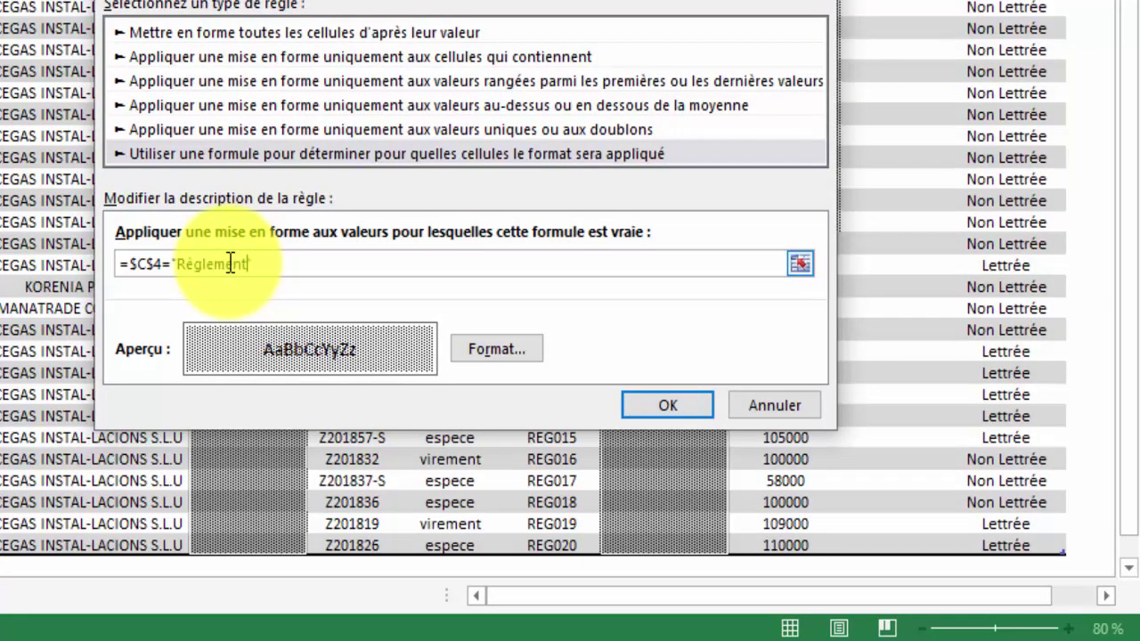
{"action": "left_click", "coordinate": [642, 414]}
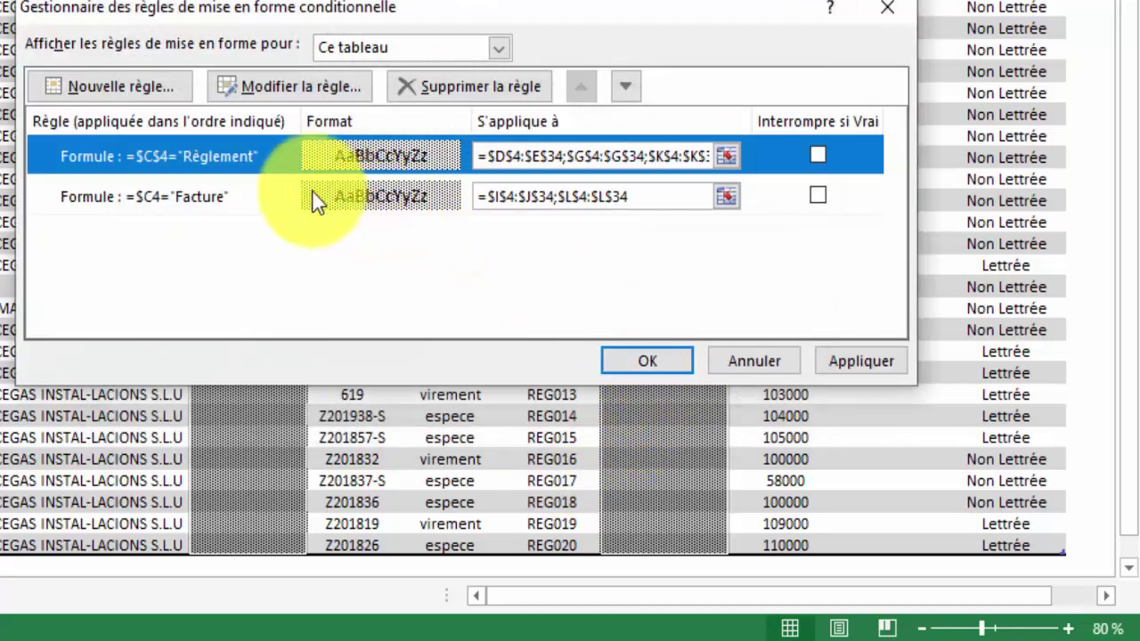
Make the row reference relative in that rule's formula, giving =$C4="Règlement", and apply the rules to the table.
{"action": "double_click", "coordinate": [250, 159]}
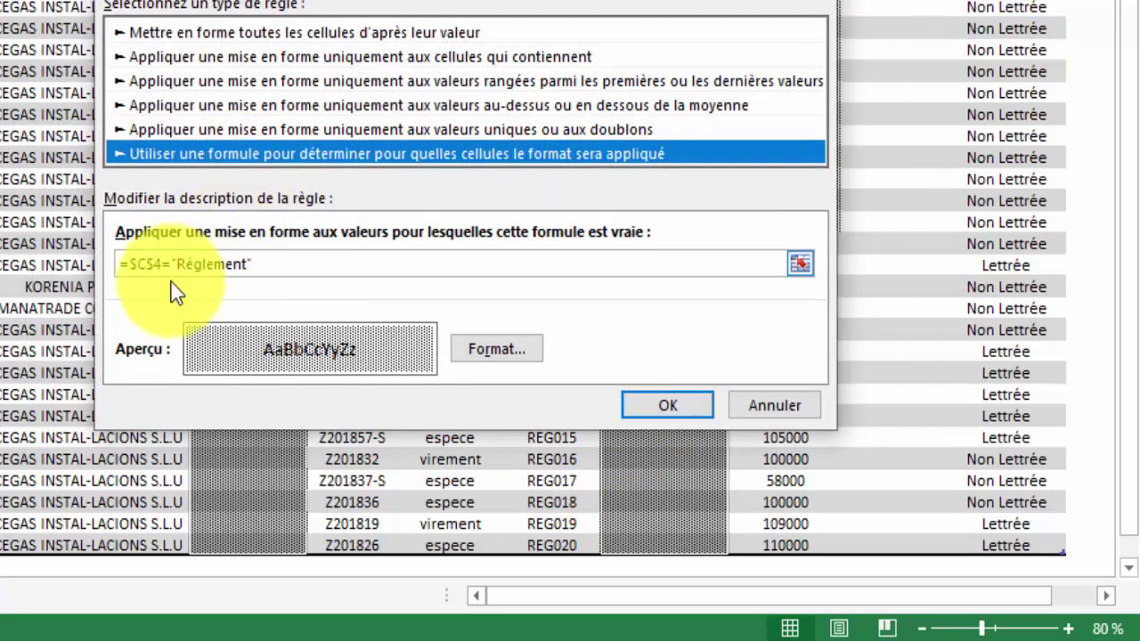
{"action": "left_click", "coordinate": [157, 265]}
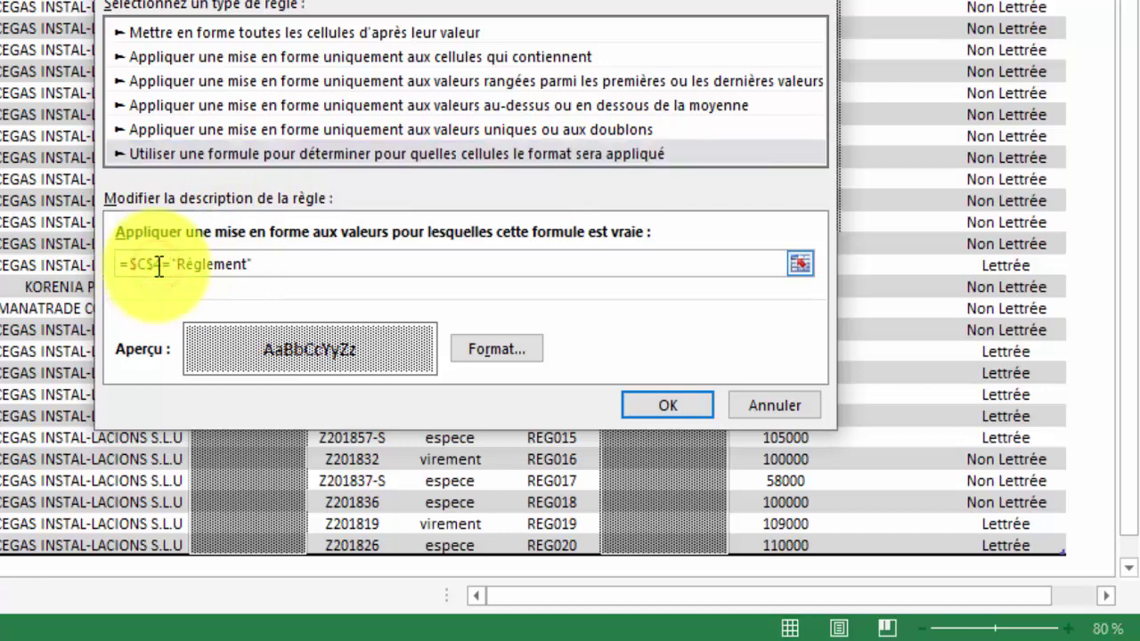
{"action": "key", "text": "BackSpace"}
{"action": "left_click", "coordinate": [689, 396]}
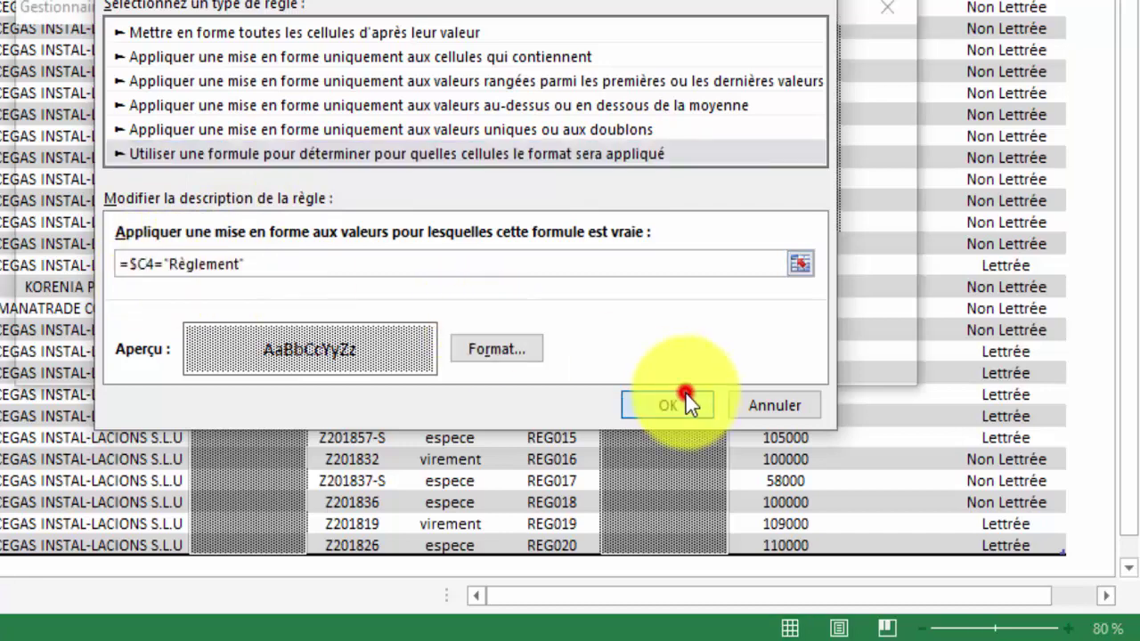
{"action": "left_click", "coordinate": [875, 364]}
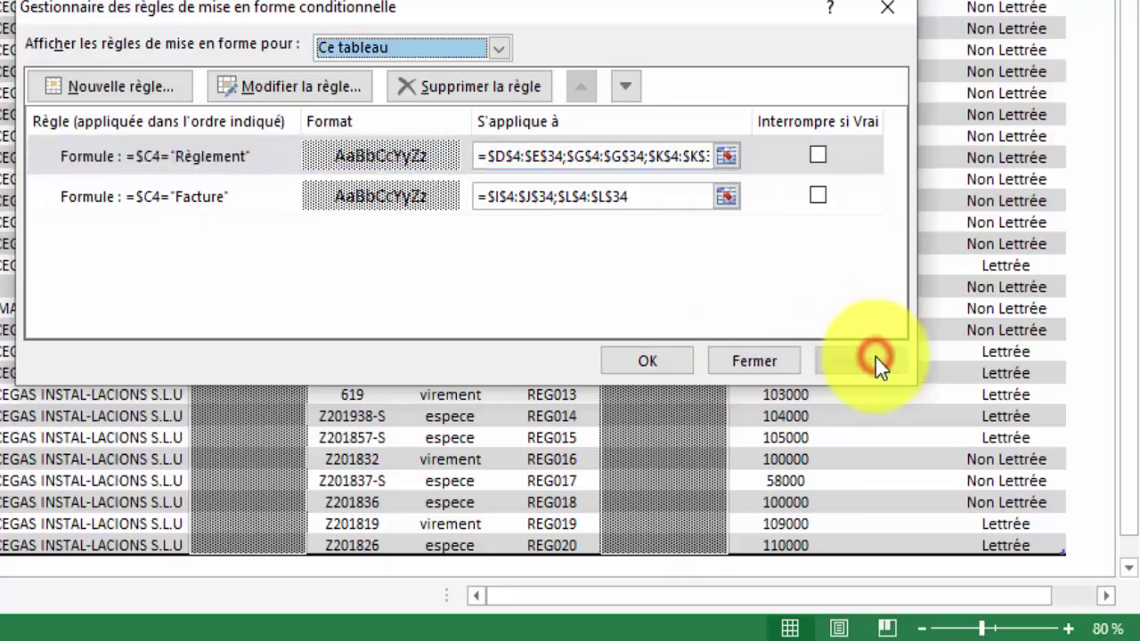
{"action": "left_click", "coordinate": [629, 358]}
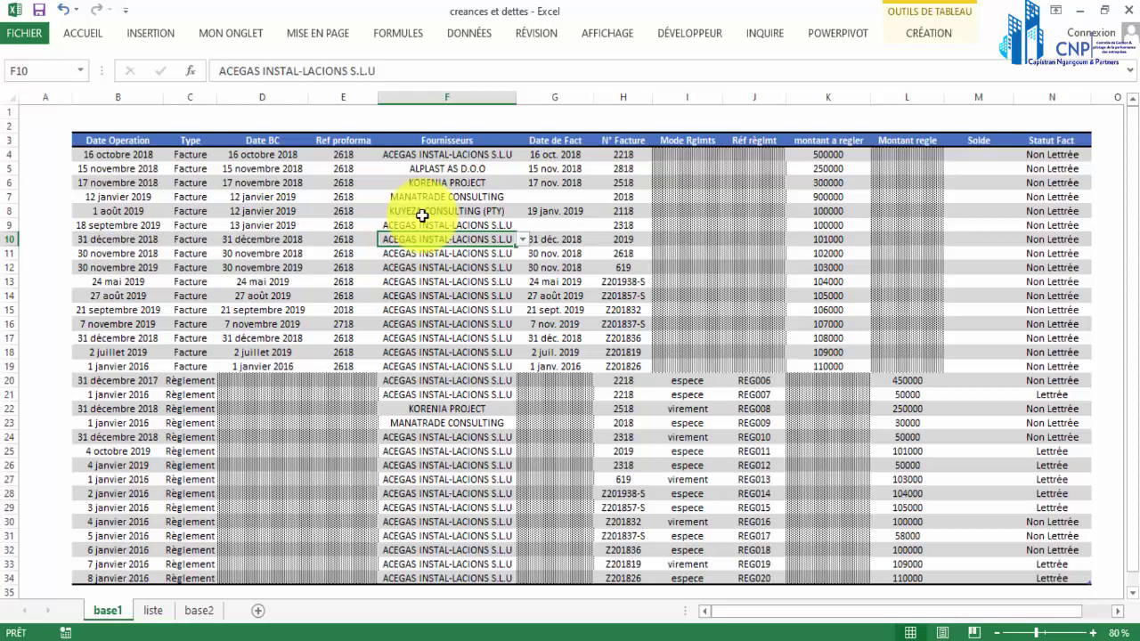
Test the conditional formatting by switching the type in C4 to Règlement and back to Facture.
{"action": "left_click", "coordinate": [293, 157]}
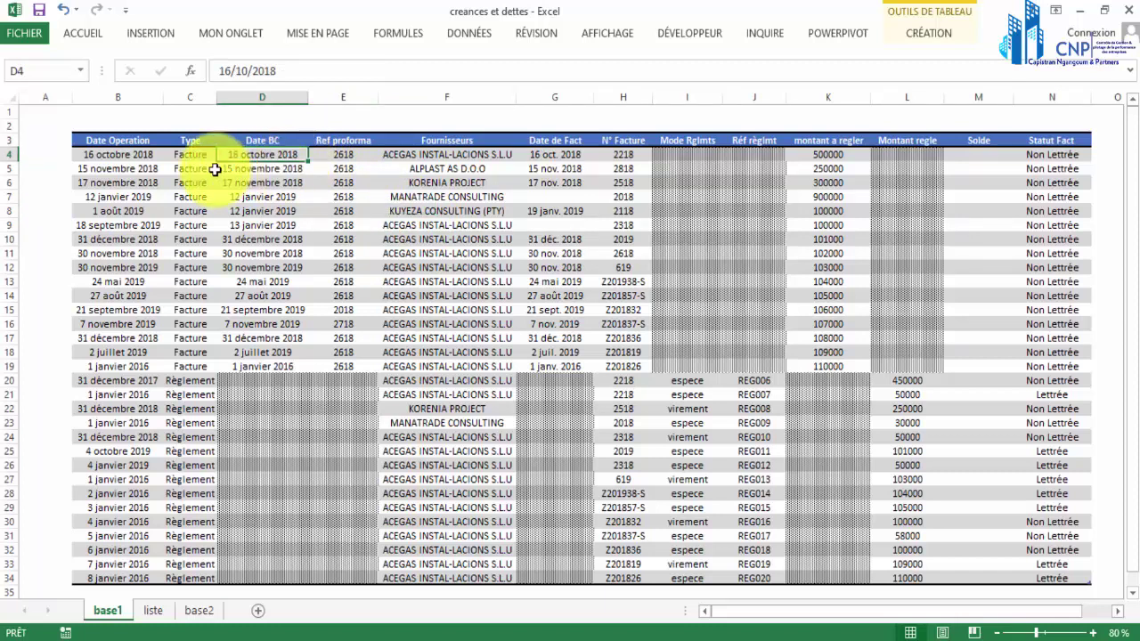
{"action": "left_click", "coordinate": [192, 156]}
{"action": "left_click", "coordinate": [219, 157]}
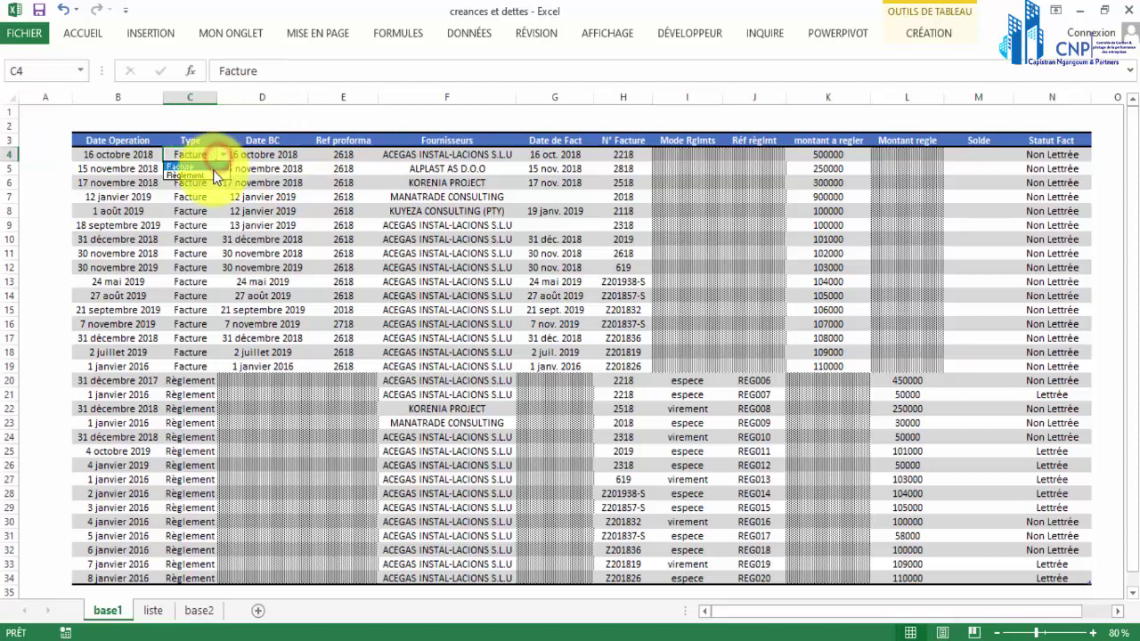
{"action": "left_click", "coordinate": [212, 180]}
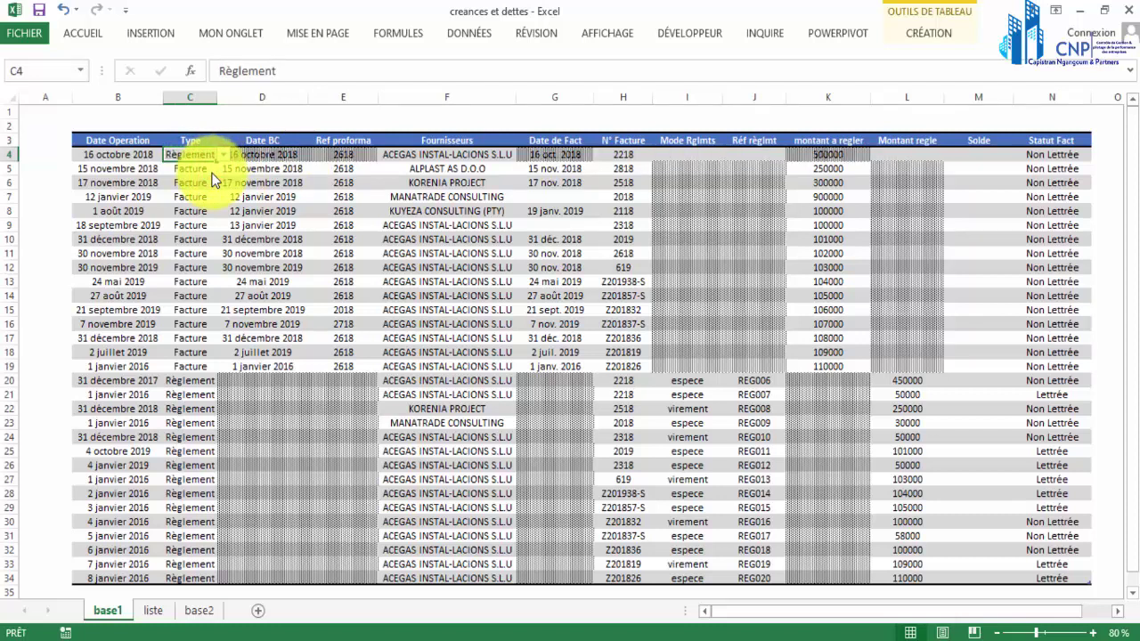
{"action": "left_click", "coordinate": [223, 156]}
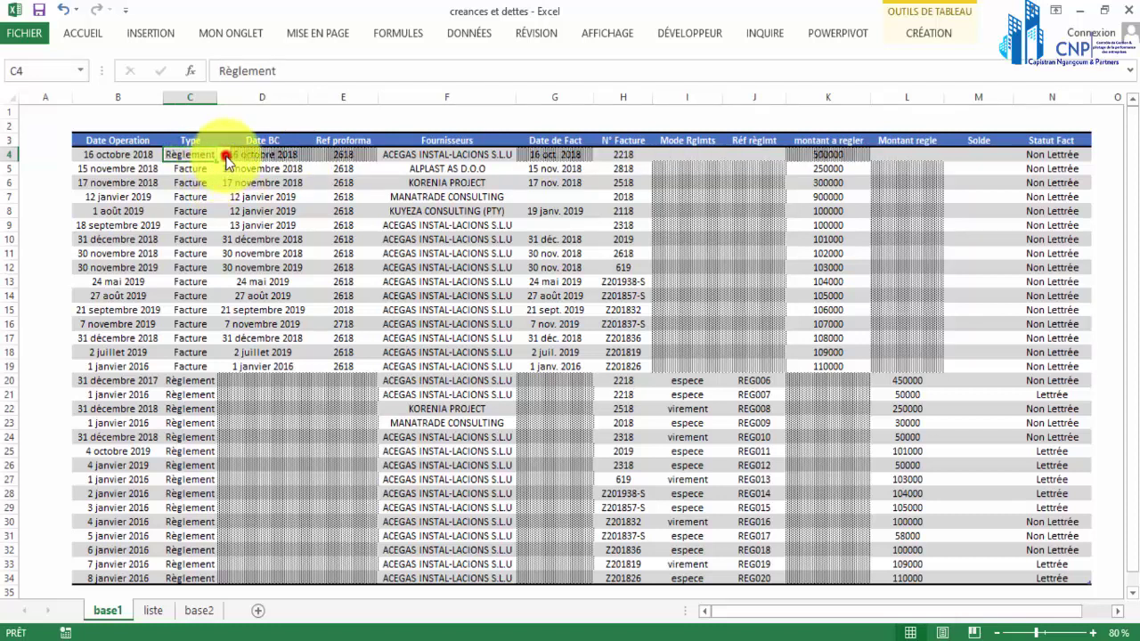
{"action": "left_click", "coordinate": [214, 167]}
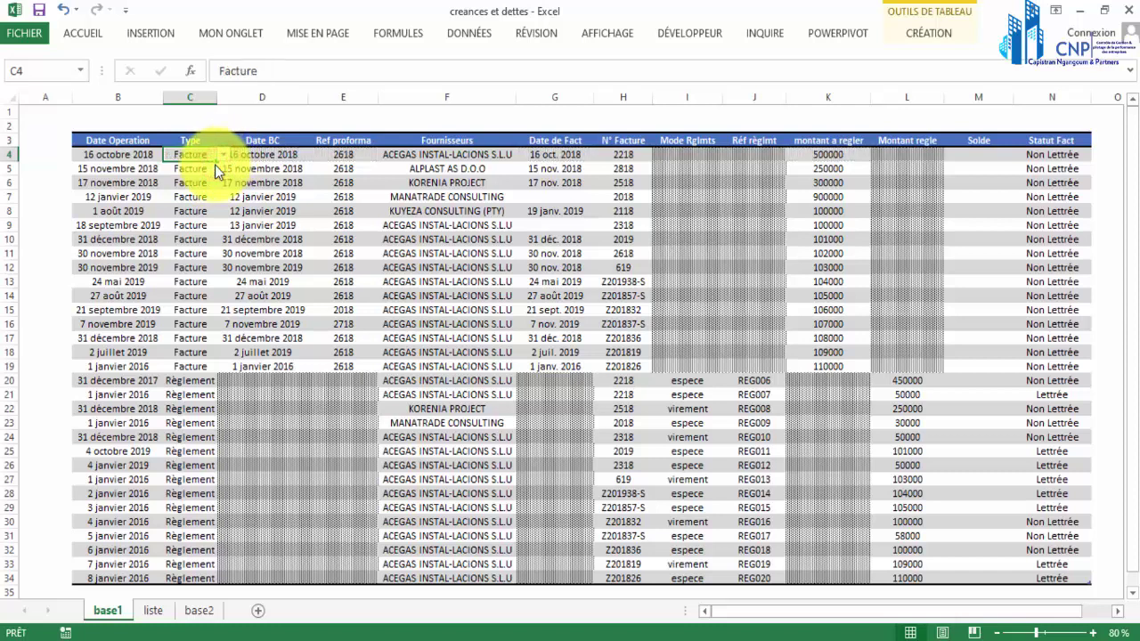
Review the Date Operation, Type, Date BC and Solde columns of the table.
{"action": "left_click", "coordinate": [612, 253]}
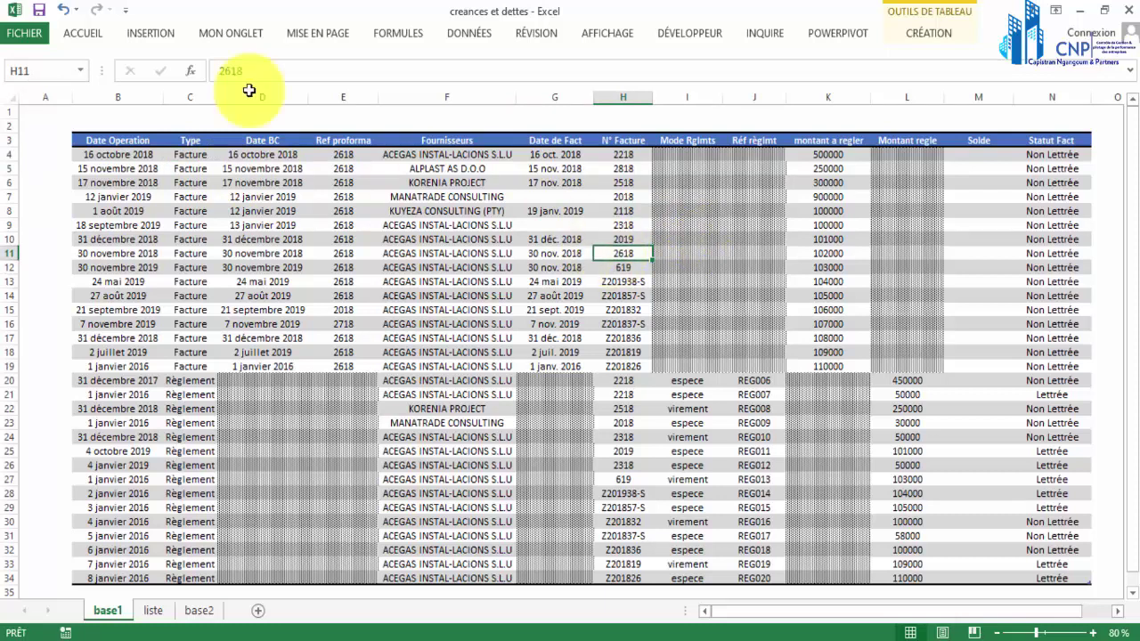
{"action": "left_click", "coordinate": [131, 142]}
{"action": "left_click_drag", "start_coordinate": [130, 142], "coordinate": [125, 579]}
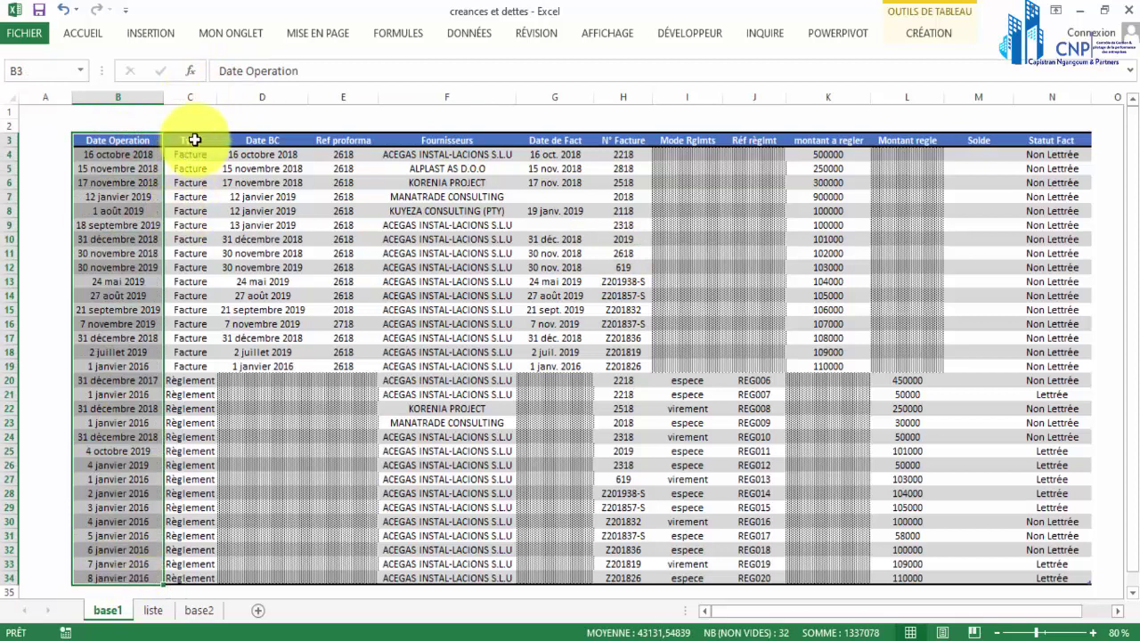
{"action": "left_click_drag", "start_coordinate": [193, 140], "coordinate": [193, 525]}
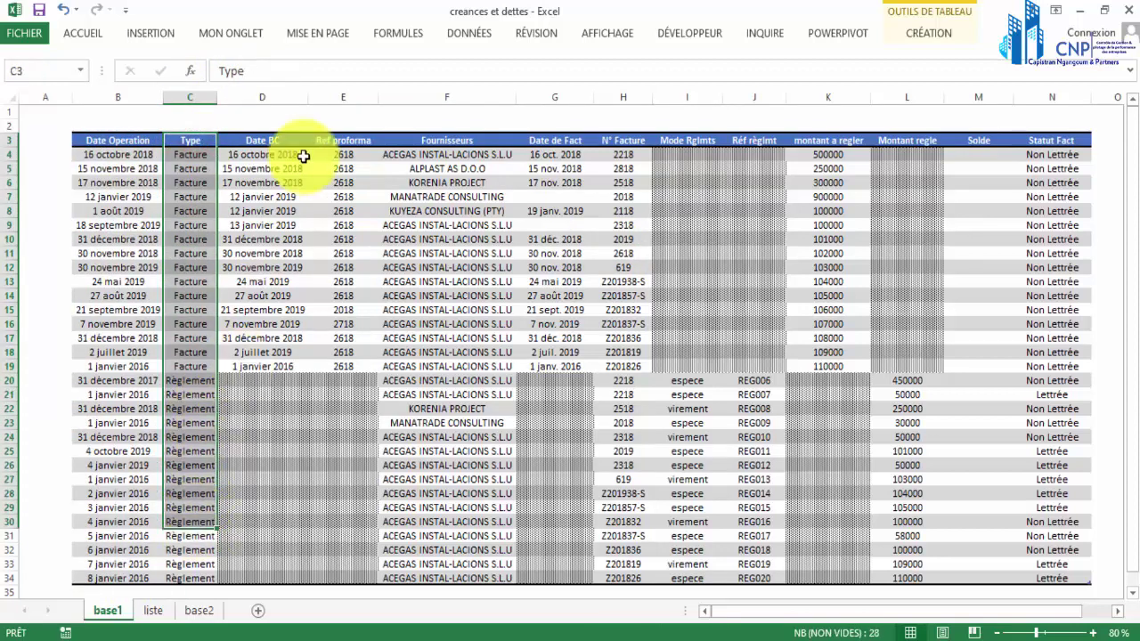
{"action": "left_click", "coordinate": [278, 140]}
{"action": "left_click_drag", "start_coordinate": [277, 140], "coordinate": [284, 409]}
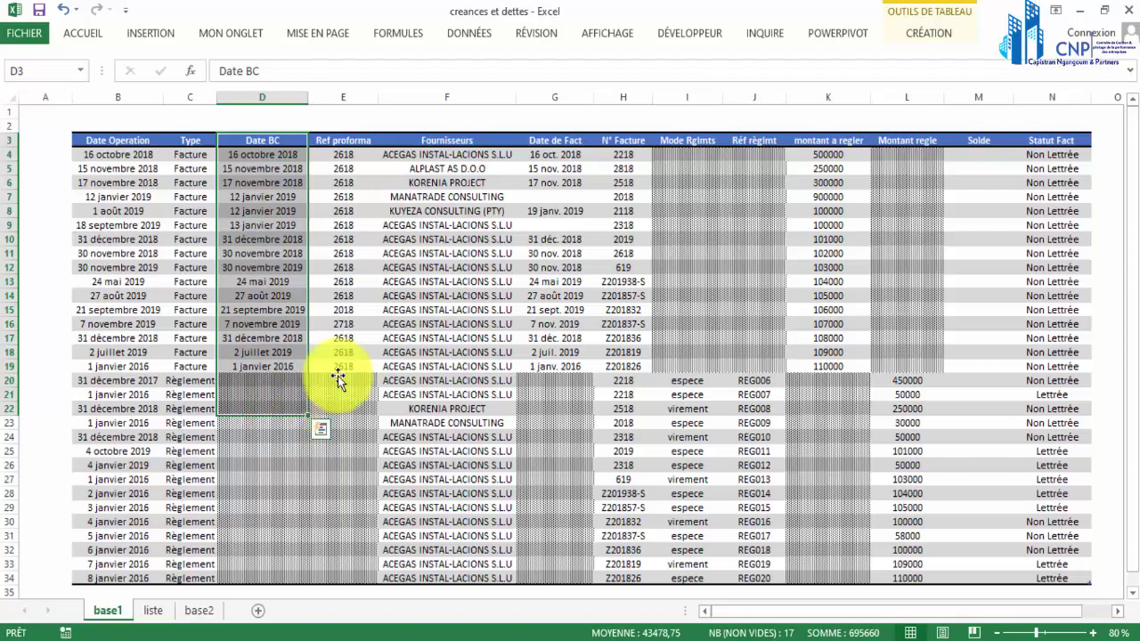
{"action": "left_click", "coordinate": [998, 153]}
{"action": "left_click_drag", "start_coordinate": [997, 151], "coordinate": [993, 570]}
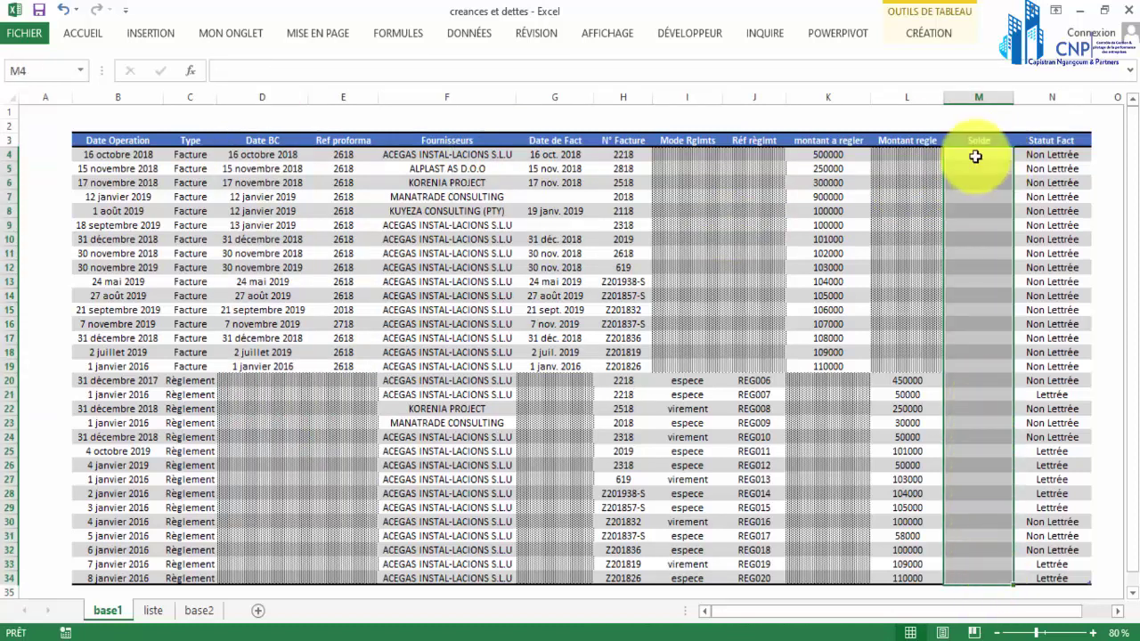
{"action": "left_click_drag", "start_coordinate": [975, 156], "coordinate": [955, 504]}
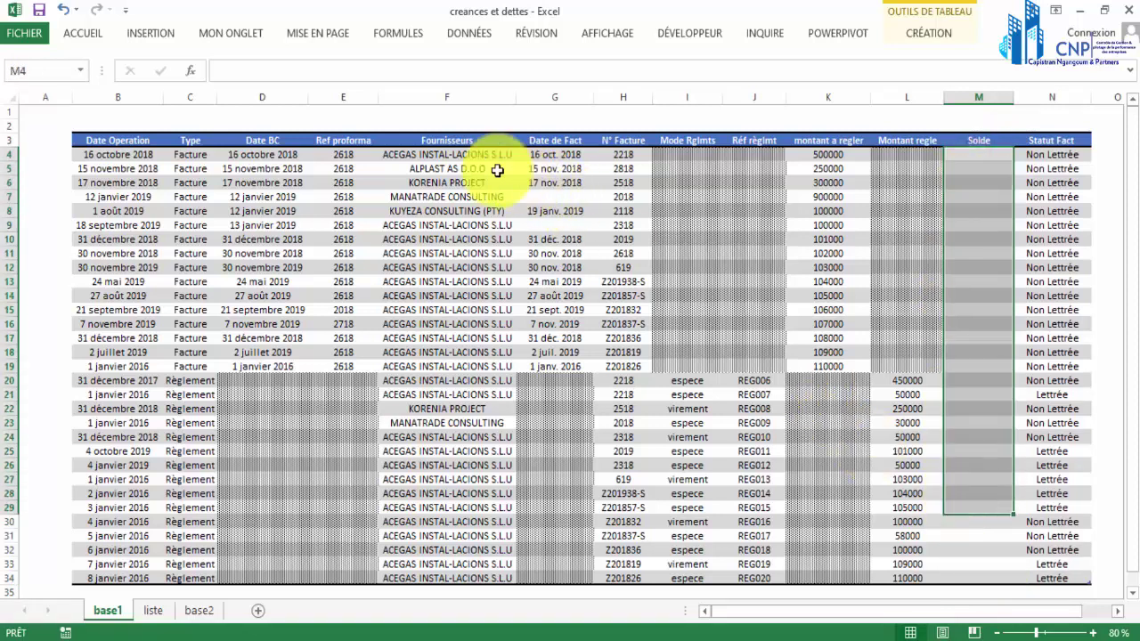
Compare the type and invoice number in row 4 with those of row 20, including row 20's Montant regle and Solde cells.
{"action": "left_click", "coordinate": [617, 155]}
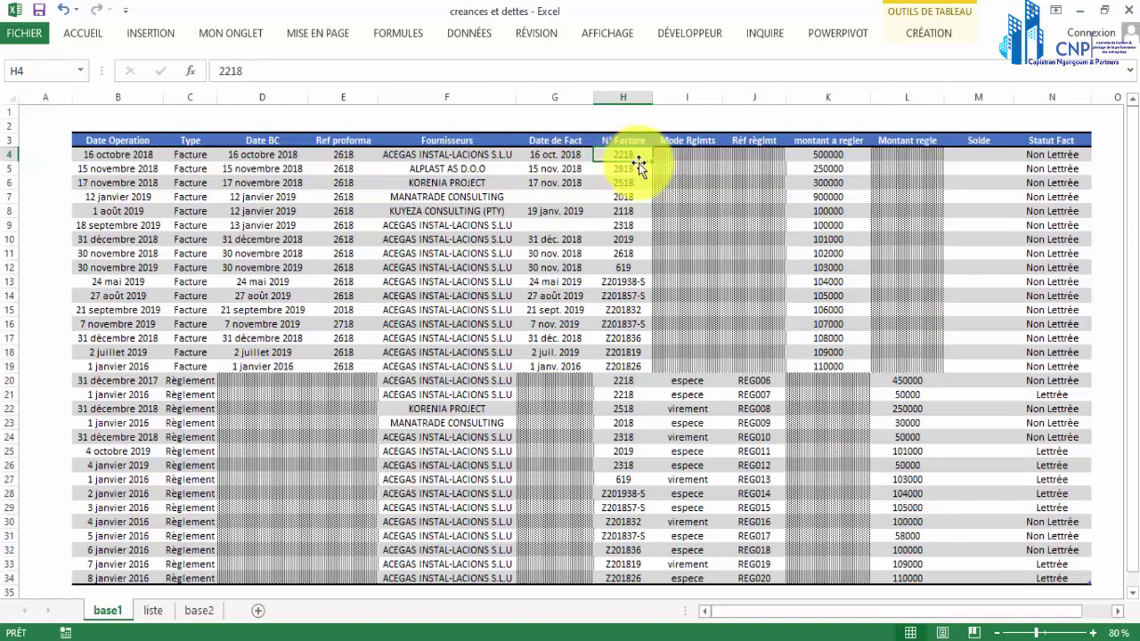
{"action": "left_click", "coordinate": [199, 151]}
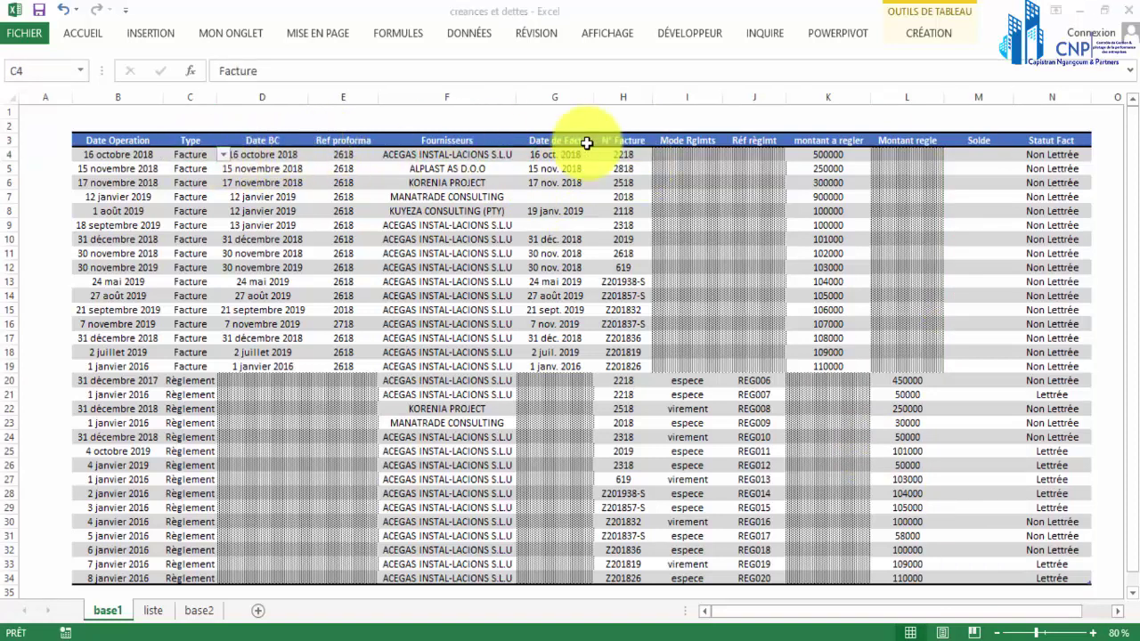
{"action": "key", "text": "alt+F11"}
{"action": "left_click", "coordinate": [776, 224]}
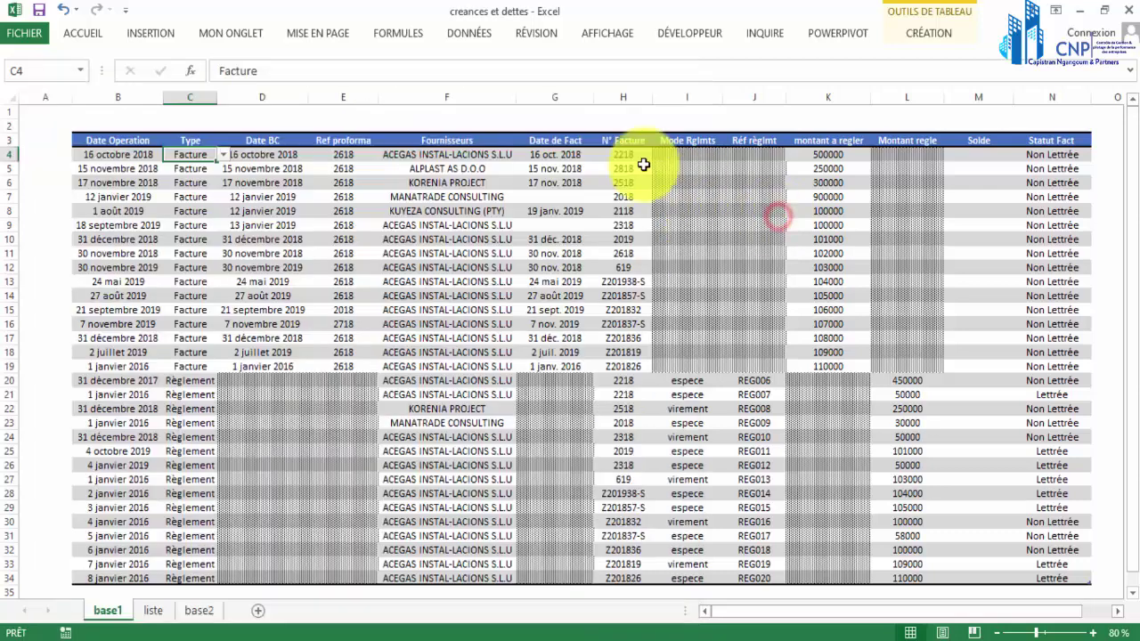
{"action": "left_click", "coordinate": [617, 156]}
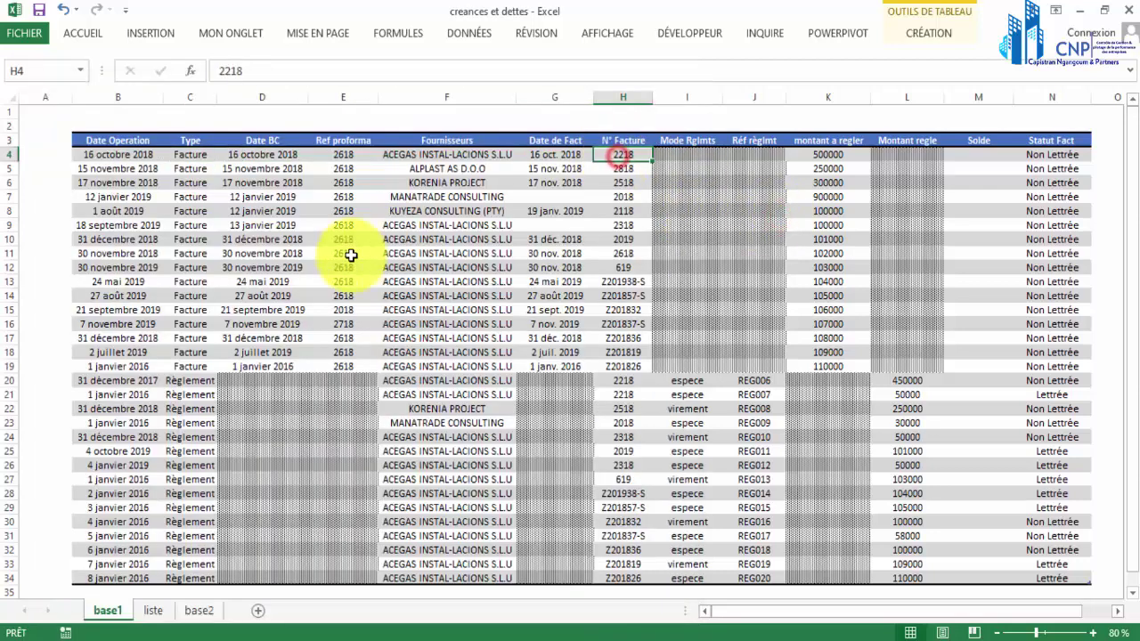
{"action": "left_click", "coordinate": [179, 380]}
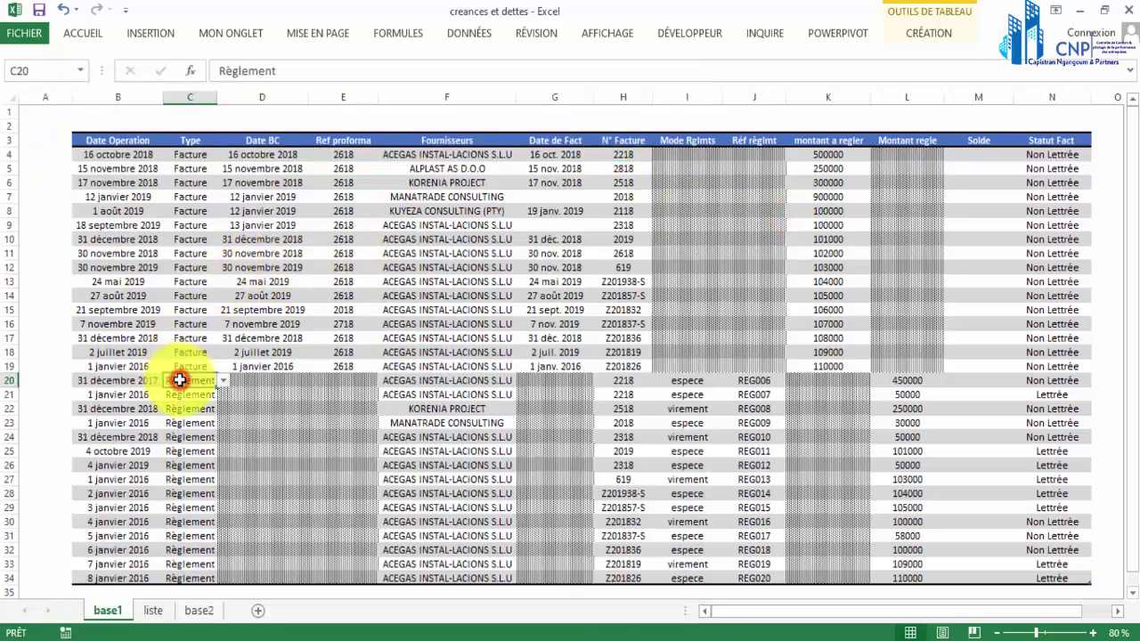
{"action": "left_click", "coordinate": [623, 384]}
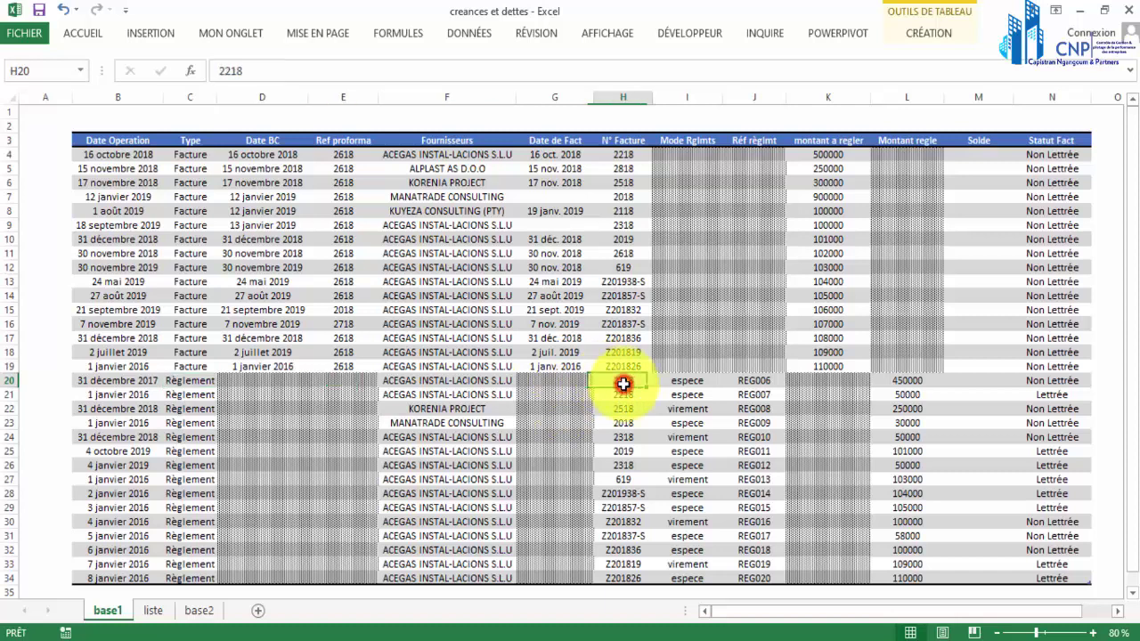
{"action": "left_click", "coordinate": [927, 382]}
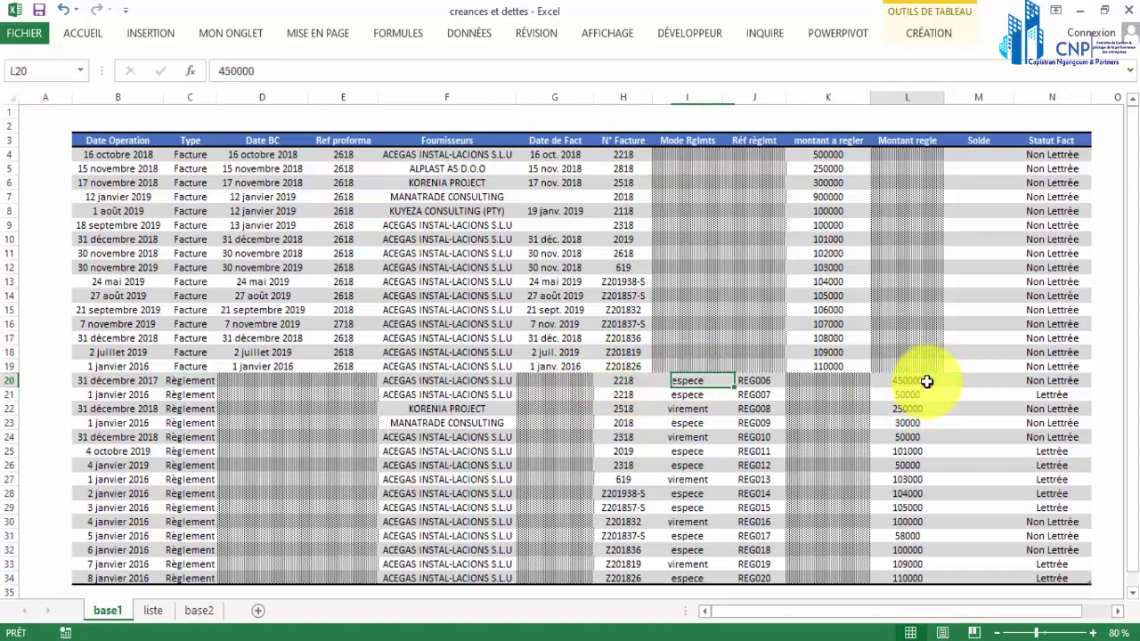
{"action": "left_click", "coordinate": [989, 385]}
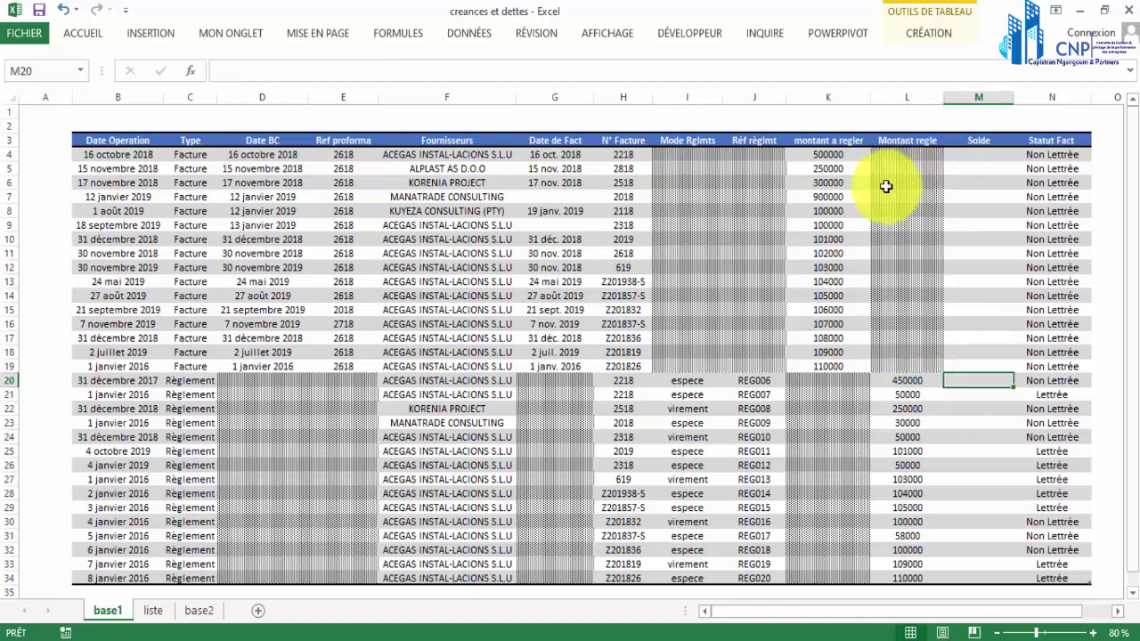
Compare row 4's montant a regler and Solde cells with row 20's invoice number, Montant regle and Solde, and inspect the first Solde cells.
{"action": "left_click", "coordinate": [831, 155]}
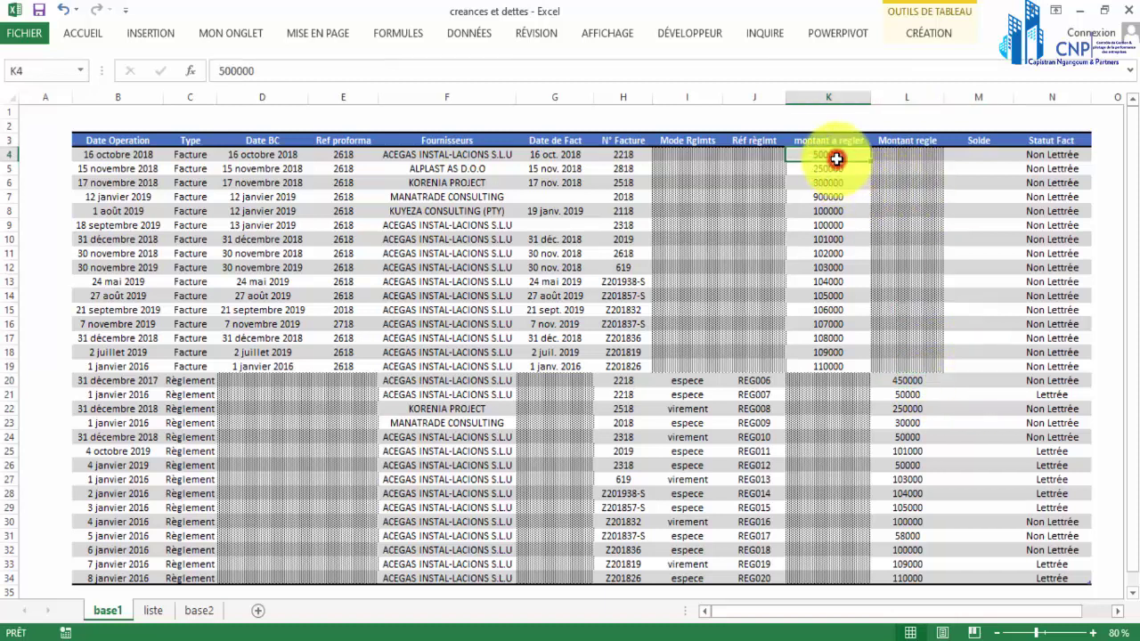
{"action": "left_click", "coordinate": [972, 156]}
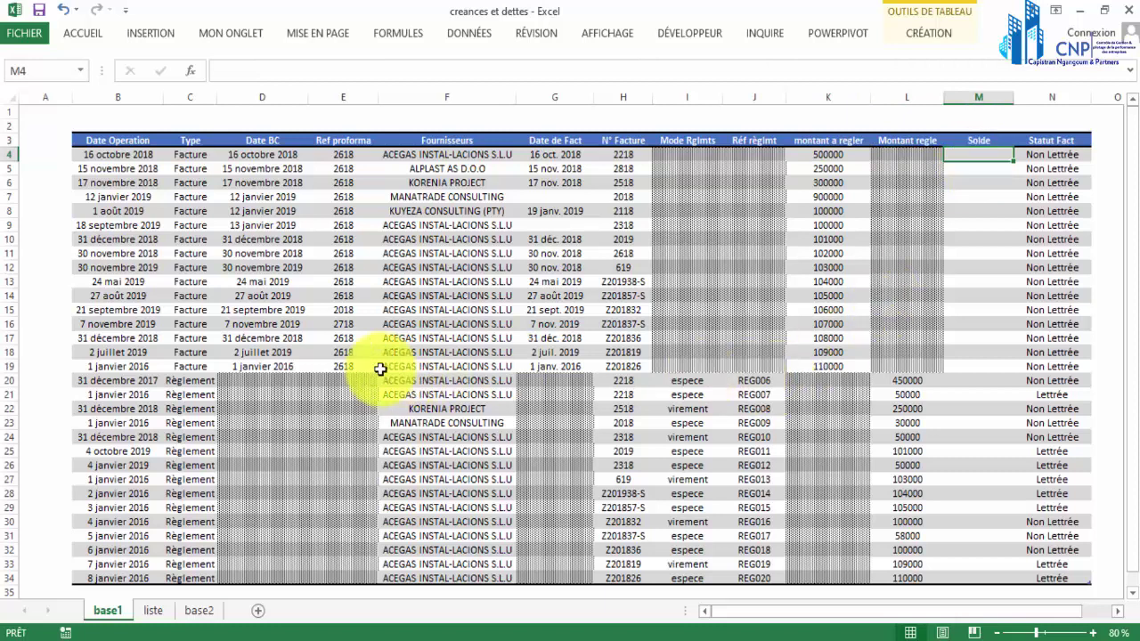
{"action": "left_click", "coordinate": [623, 379]}
{"action": "left_click", "coordinate": [907, 383]}
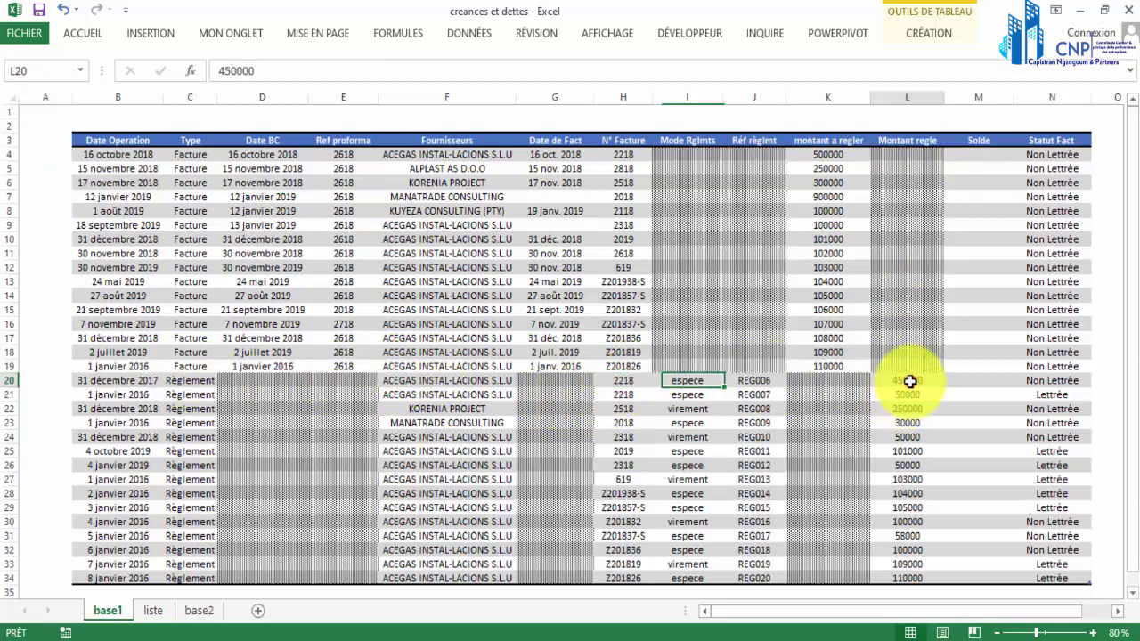
{"action": "left_click", "coordinate": [984, 381]}
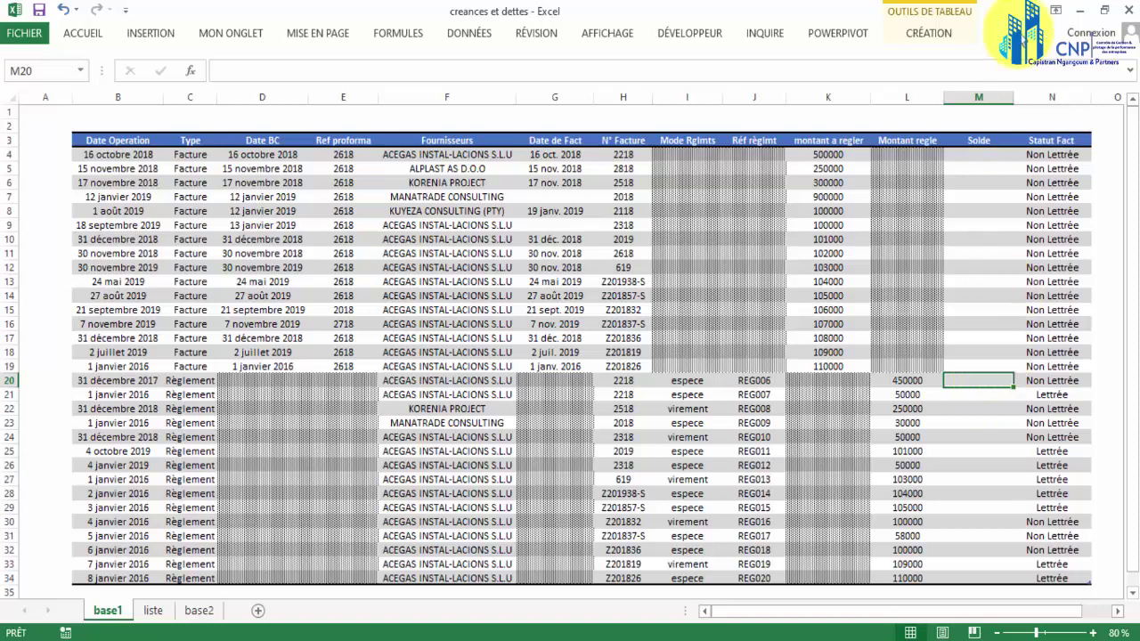
{"action": "left_click", "coordinate": [988, 155]}
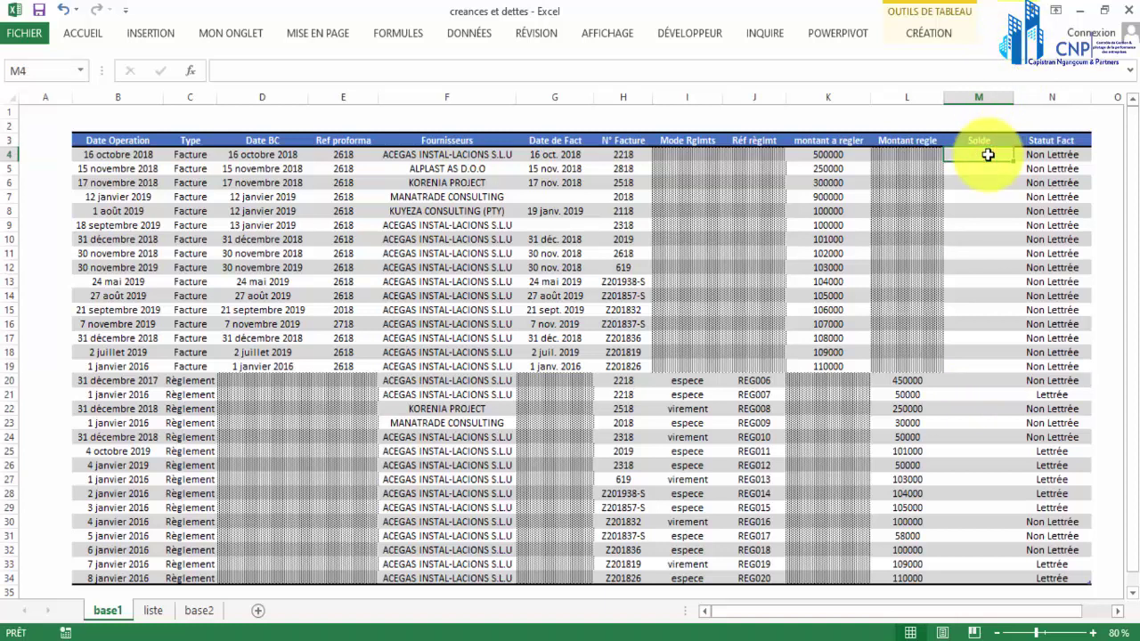
{"action": "left_click", "coordinate": [984, 156]}
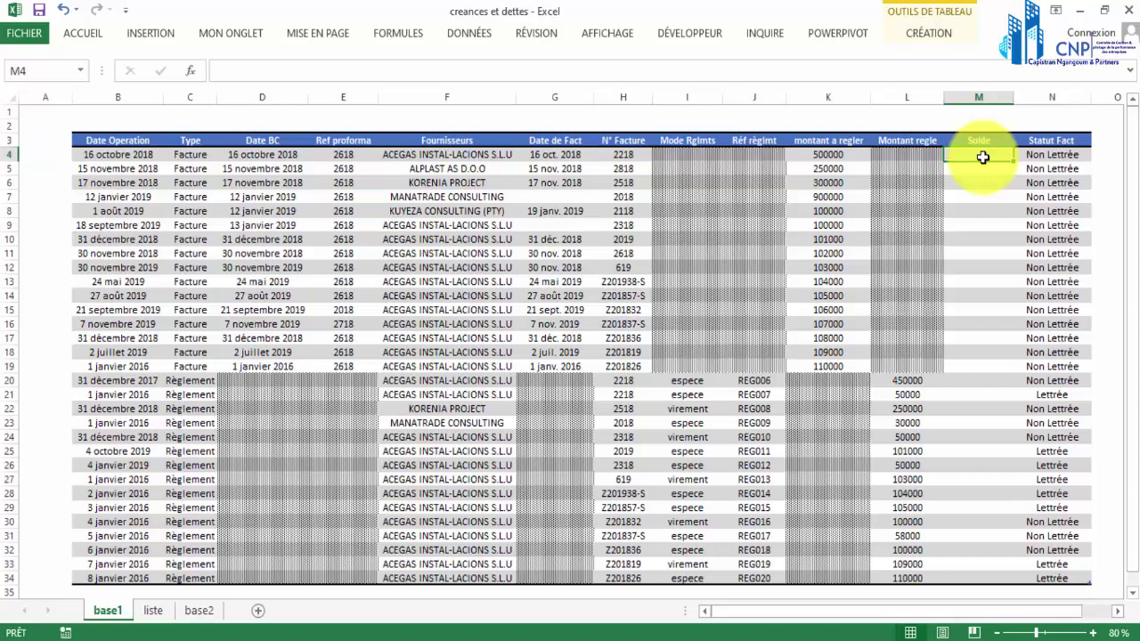
{"action": "left_click", "coordinate": [981, 167]}
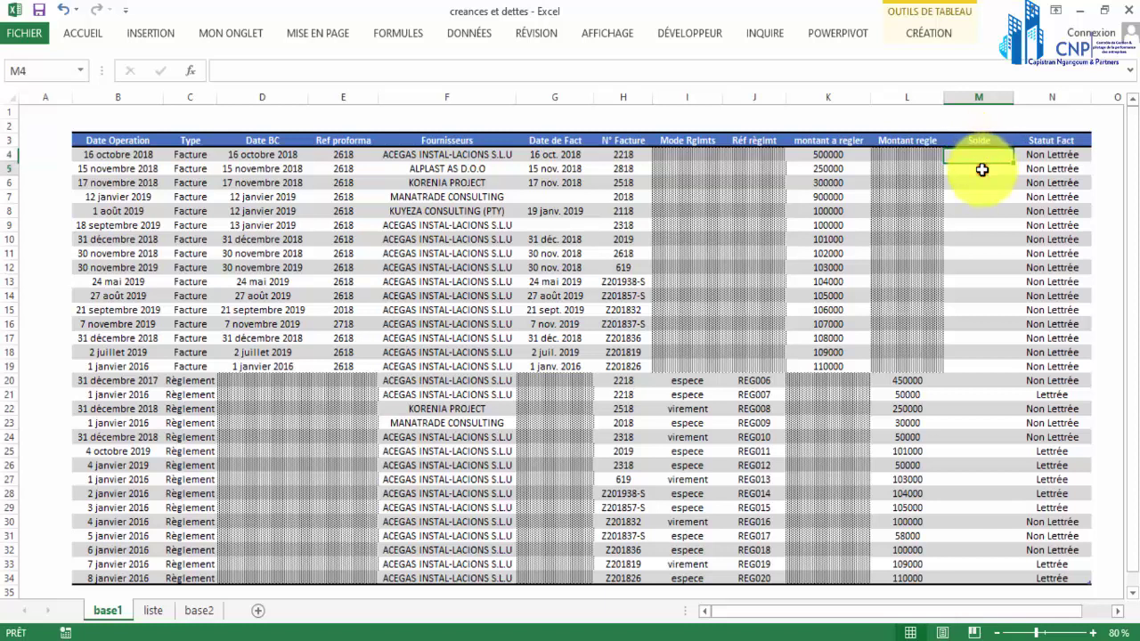
{"action": "left_click", "coordinate": [981, 183]}
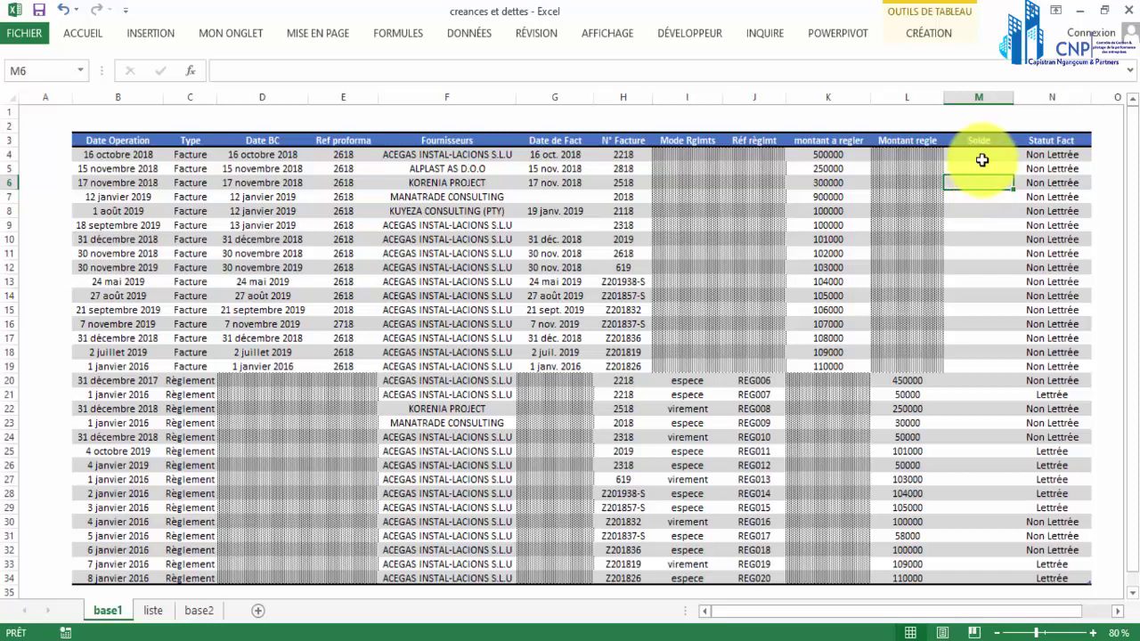
{"action": "left_click", "coordinate": [981, 156]}
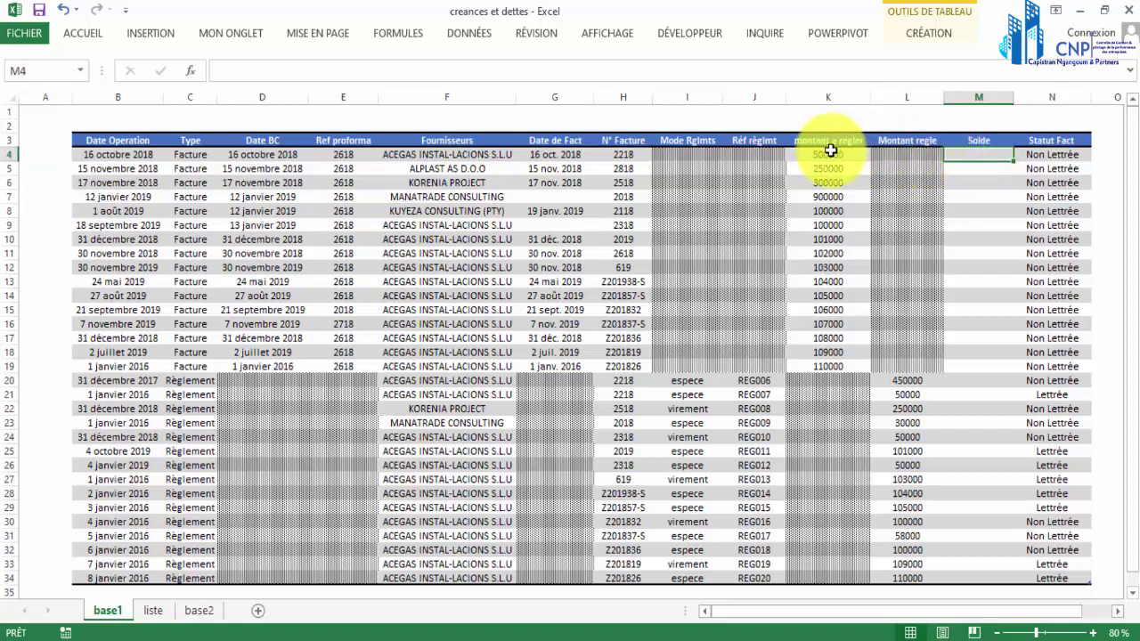
Examine the montant a regler amounts of the invoice rows together with their Type and N° Facture entries.
{"action": "left_click_drag", "start_coordinate": [829, 155], "coordinate": [822, 380]}
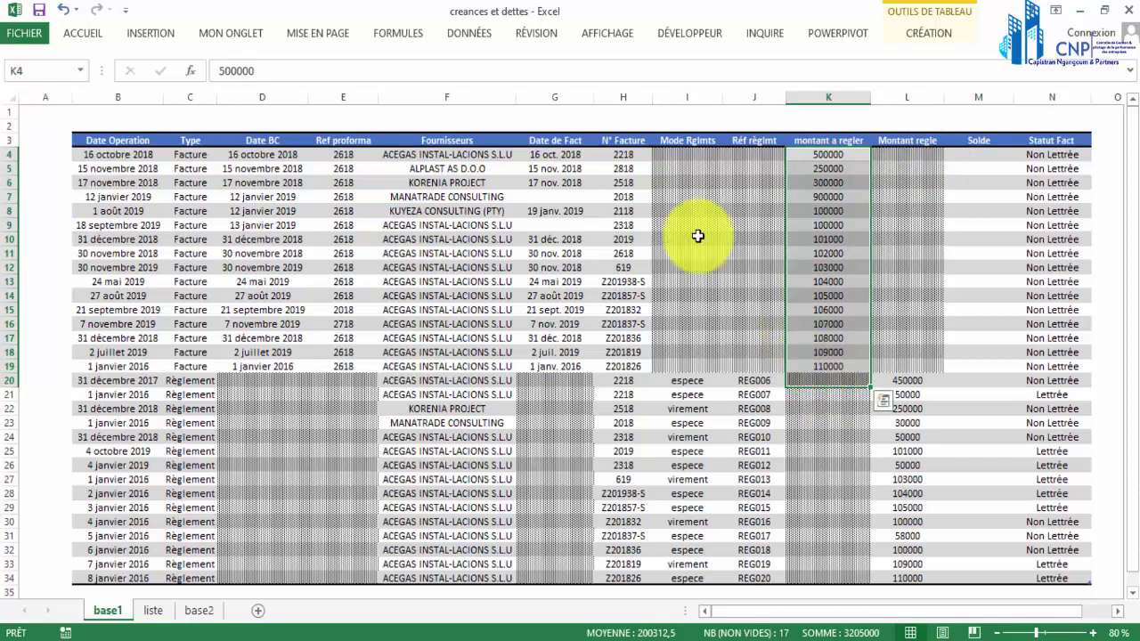
{"action": "left_click", "coordinate": [210, 156]}
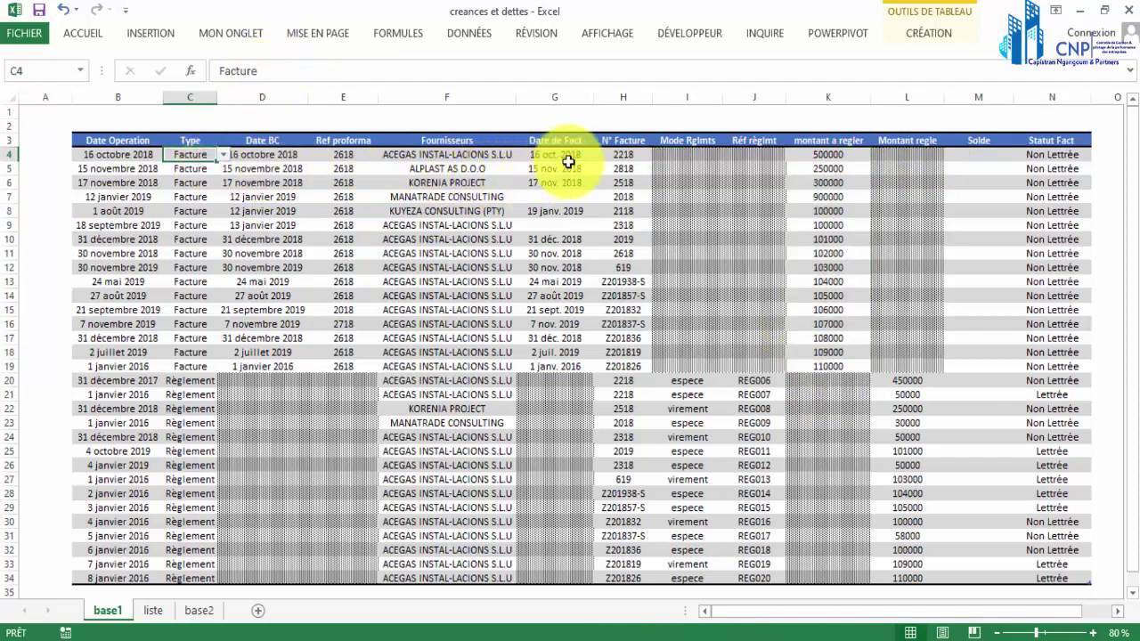
{"action": "left_click", "coordinate": [617, 156]}
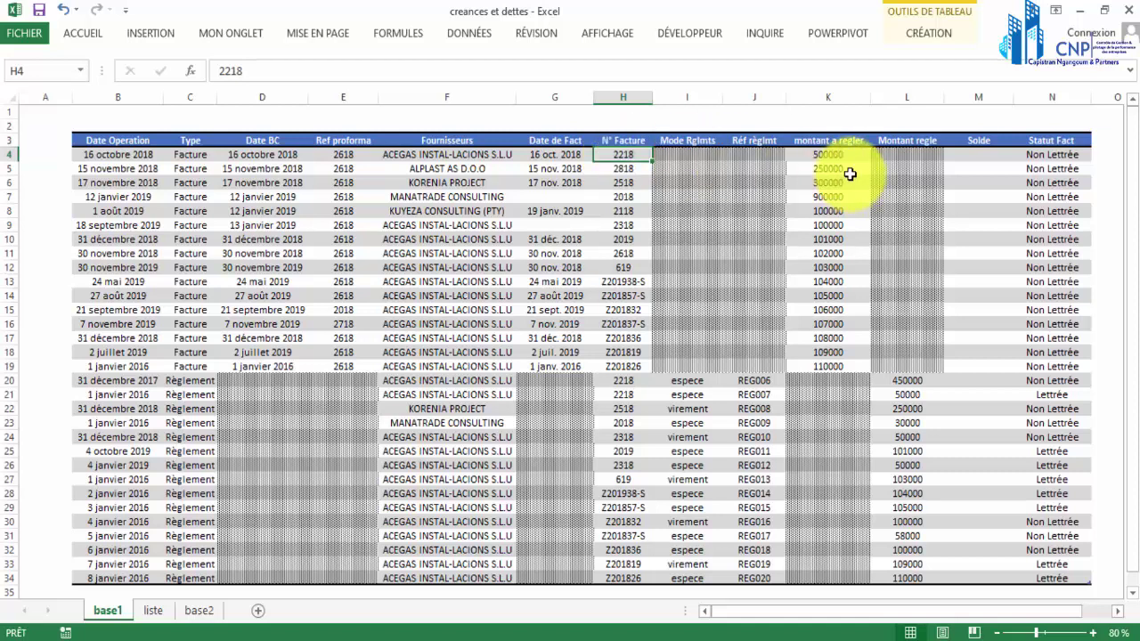
{"action": "left_click_drag", "start_coordinate": [836, 156], "coordinate": [820, 364]}
{"action": "left_click", "coordinate": [203, 154]}
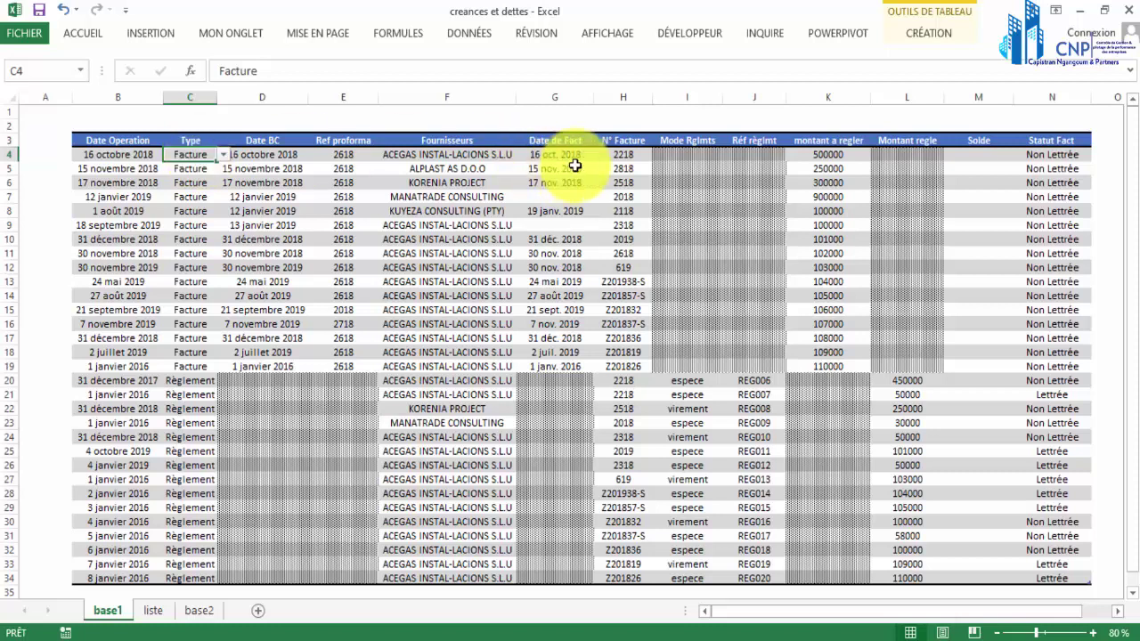
{"action": "left_click_drag", "start_coordinate": [619, 155], "coordinate": [613, 250]}
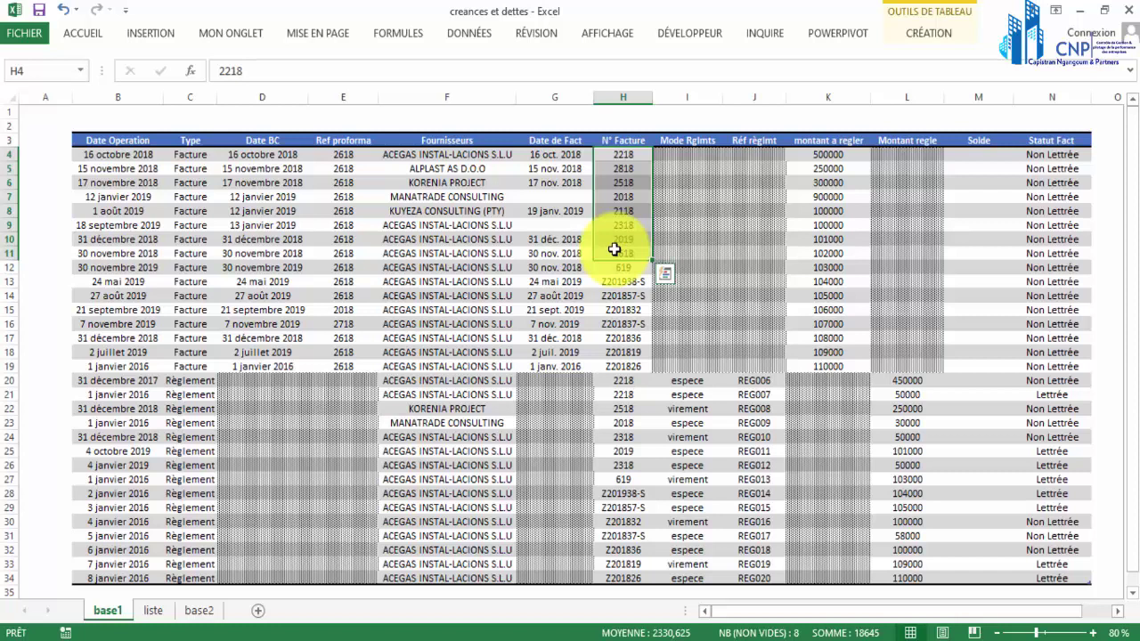
Start a SOMME.SI.ENS formula in cell M4 of the Solde column.
{"action": "left_click", "coordinate": [986, 154]}
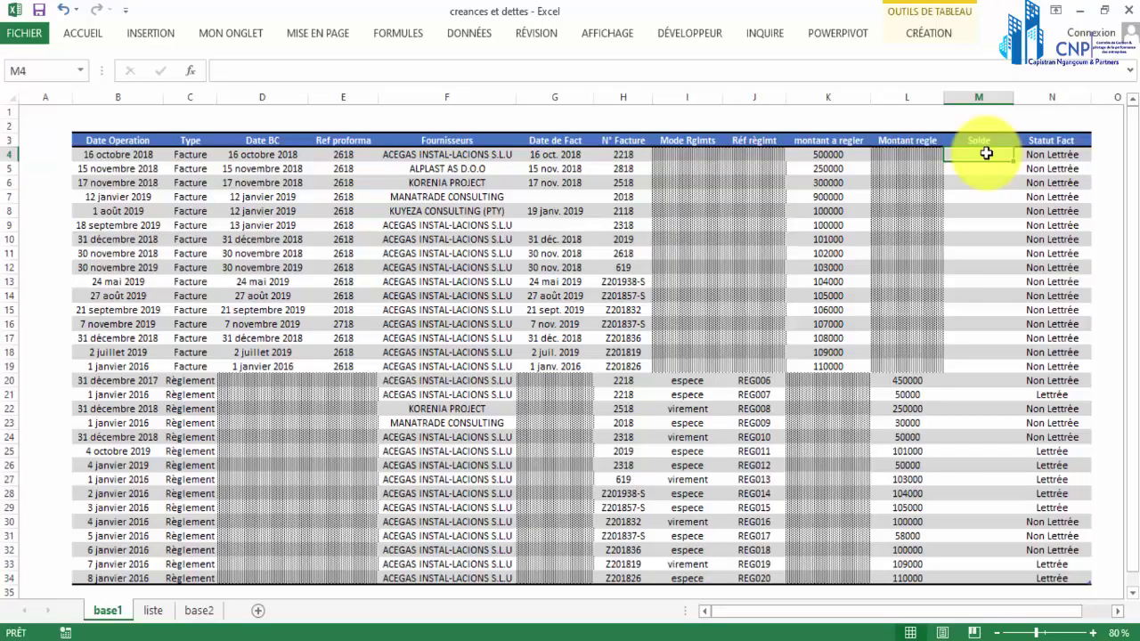
{"action": "type", "text": "=somm"}
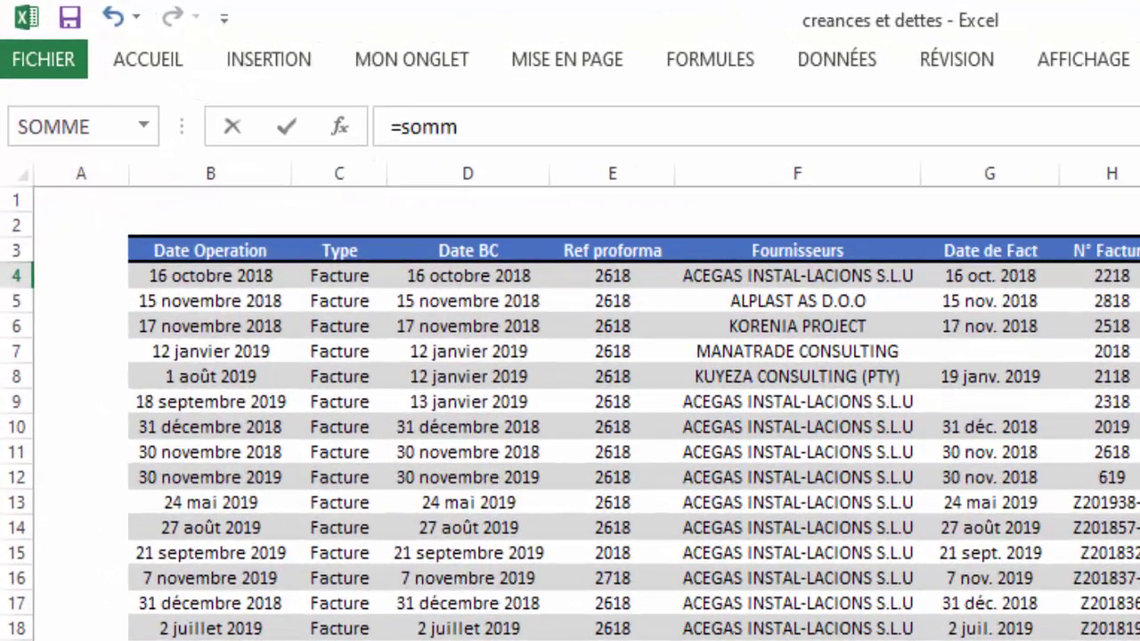
{"action": "key", "text": "Down"}
{"action": "key", "text": "Down"}
{"action": "key", "text": "Down"}
{"action": "key", "text": "Down"}
{"action": "key", "text": "Down"}
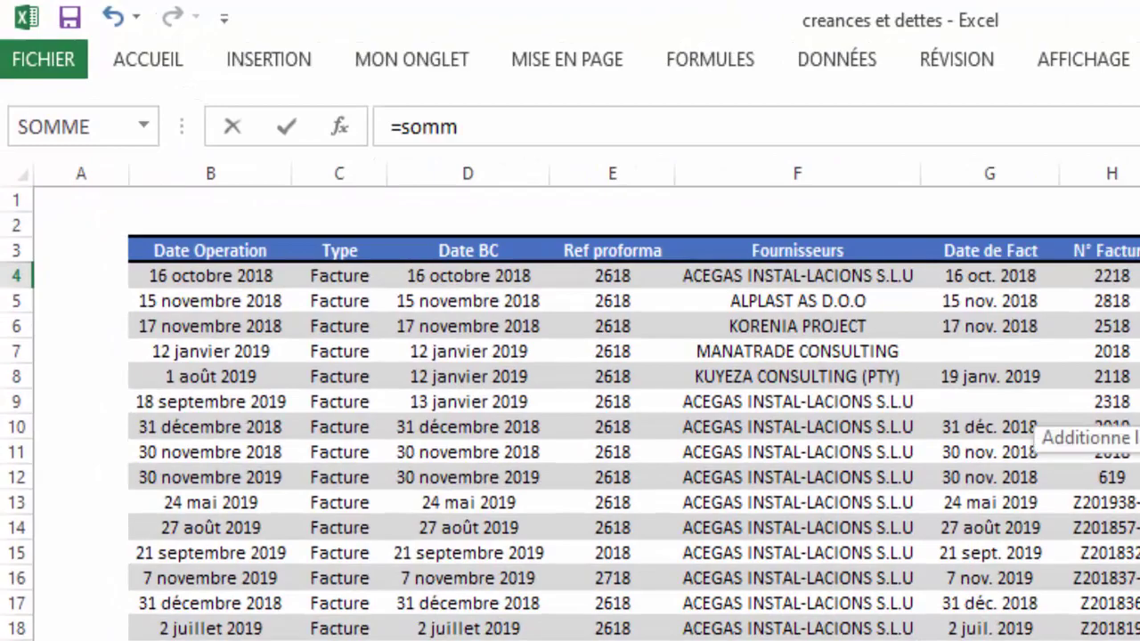
{"action": "key", "text": "Tab"}
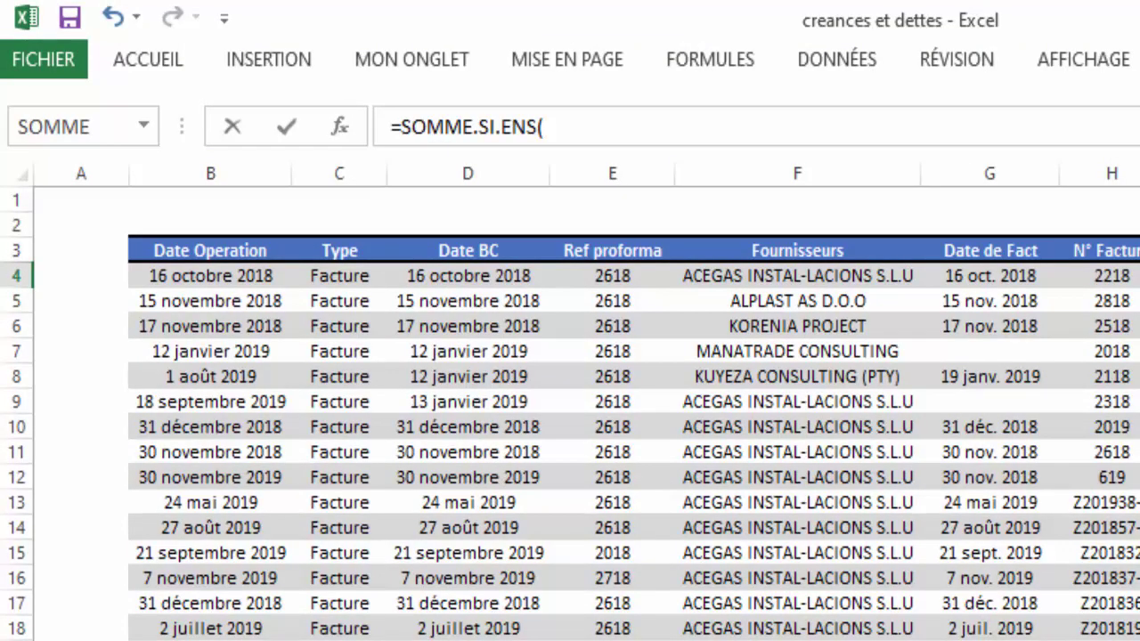
{"action": "left_click", "coordinate": [1139, 275]}
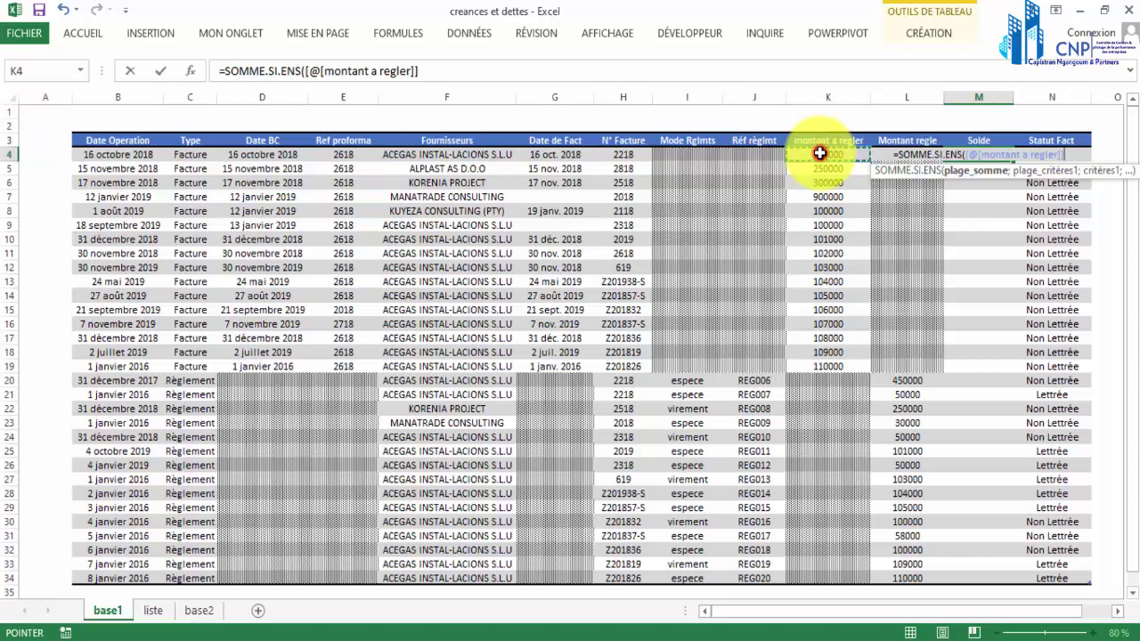
{"action": "left_click_drag", "start_coordinate": [819, 153], "coordinate": [822, 577]}
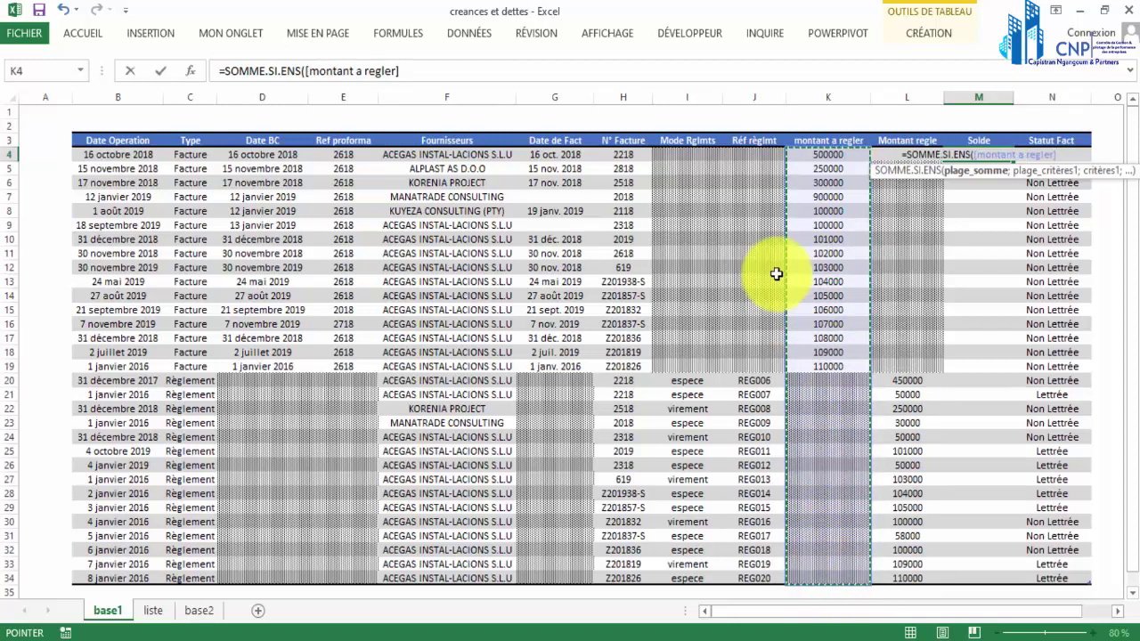
{"action": "left_click", "coordinate": [825, 155]}
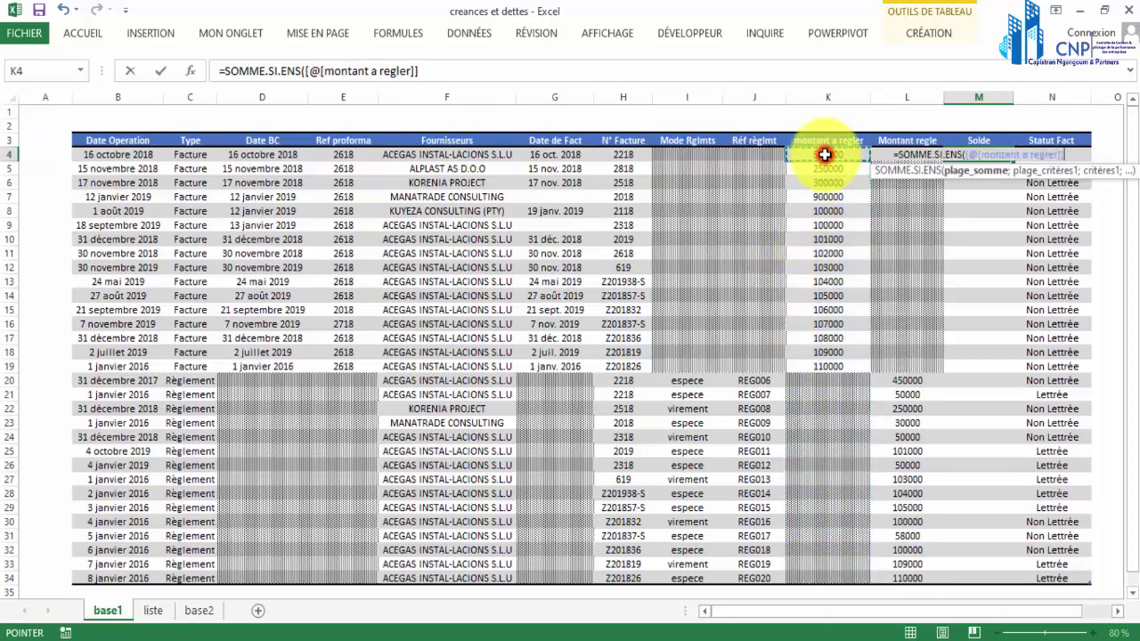
{"action": "left_click_drag", "start_coordinate": [825, 155], "coordinate": [827, 573]}
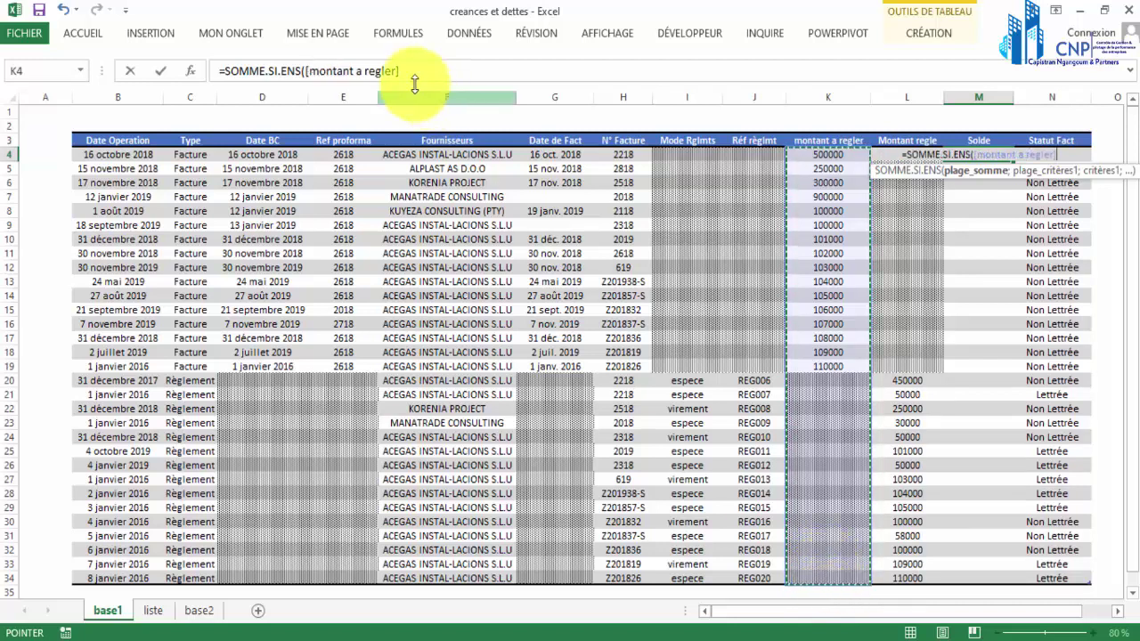
{"action": "left_click", "coordinate": [410, 70]}
{"action": "key", "text": "BackSpace"}
{"action": "key", "text": "BackSpace"}
{"action": "key", "text": "BackSpace"}
{"action": "key", "text": "BackSpace"}
{"action": "key", "text": "BackSpace"}
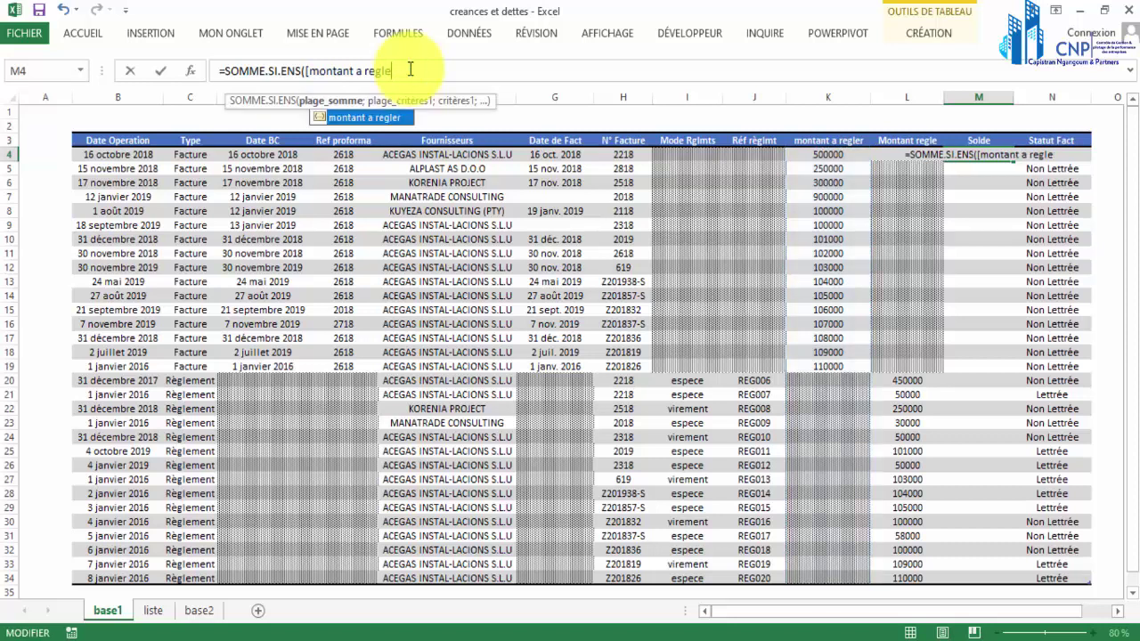
{"action": "key", "text": "BackSpace"}
{"action": "key", "text": "BackSpace"}
{"action": "key", "text": "BackSpace"}
{"action": "key", "text": "BackSpace"}
{"action": "key", "text": "BackSpace"}
{"action": "key", "text": "BackSpace"}
{"action": "key", "text": "BackSpace"}
{"action": "key", "text": "BackSpace"}
{"action": "key", "text": "BackSpace"}
{"action": "key", "text": "BackSpace"}
{"action": "key", "text": "BackSpace"}
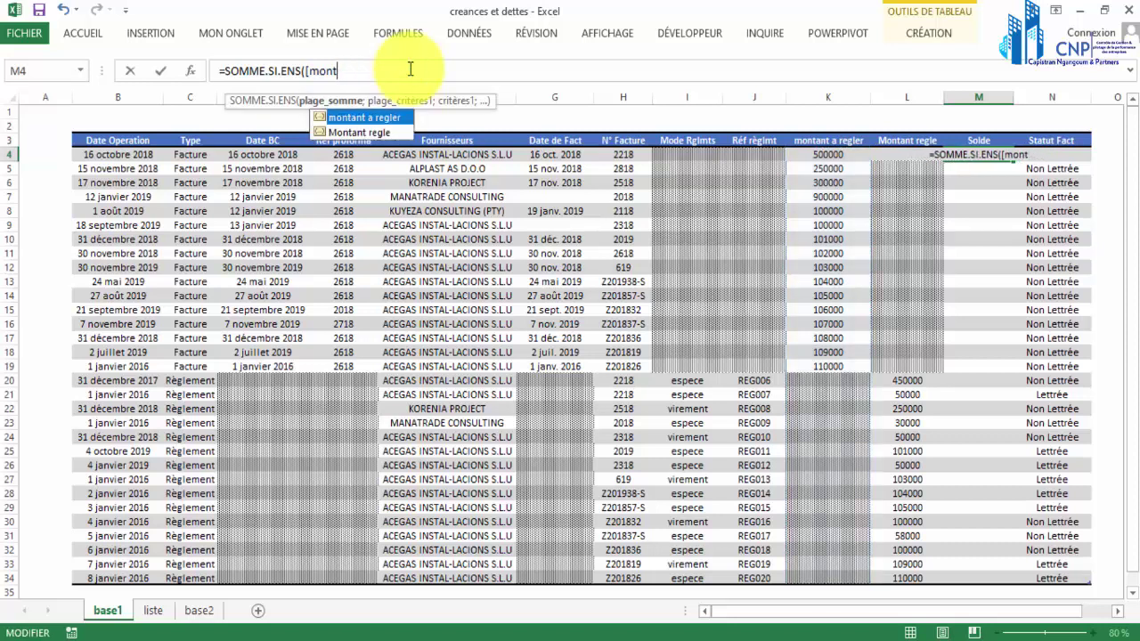
{"action": "key", "text": "BackSpace"}
{"action": "key", "text": "BackSpace"}
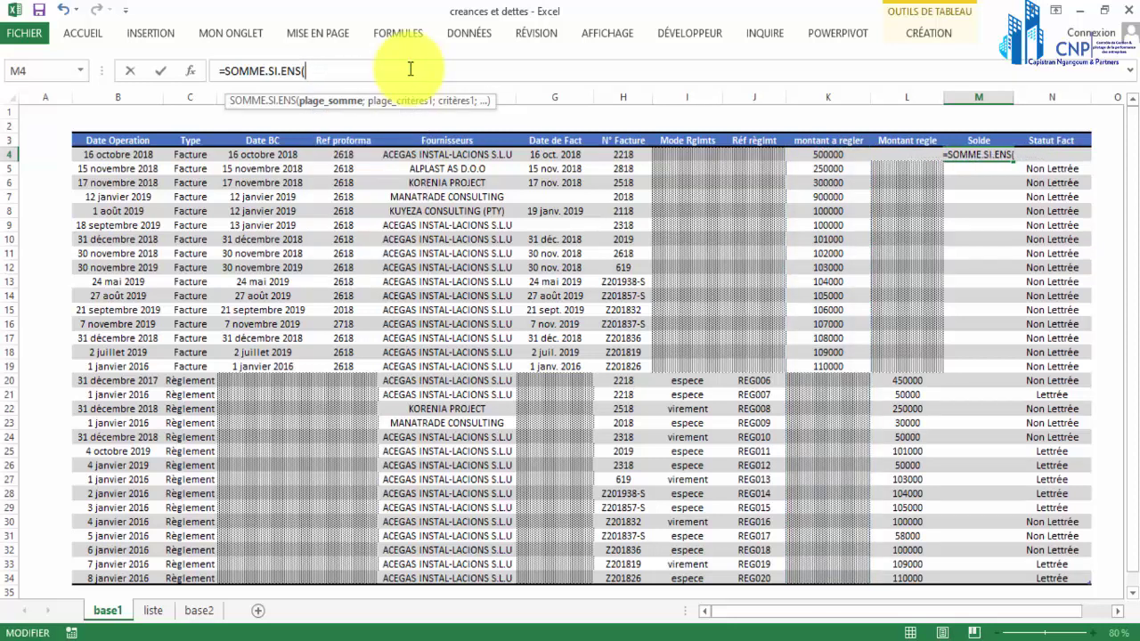
Enter k4:k4 as the sum range of the SOMME.SI.ENS formula in M4.
{"action": "type", "text": "k"}
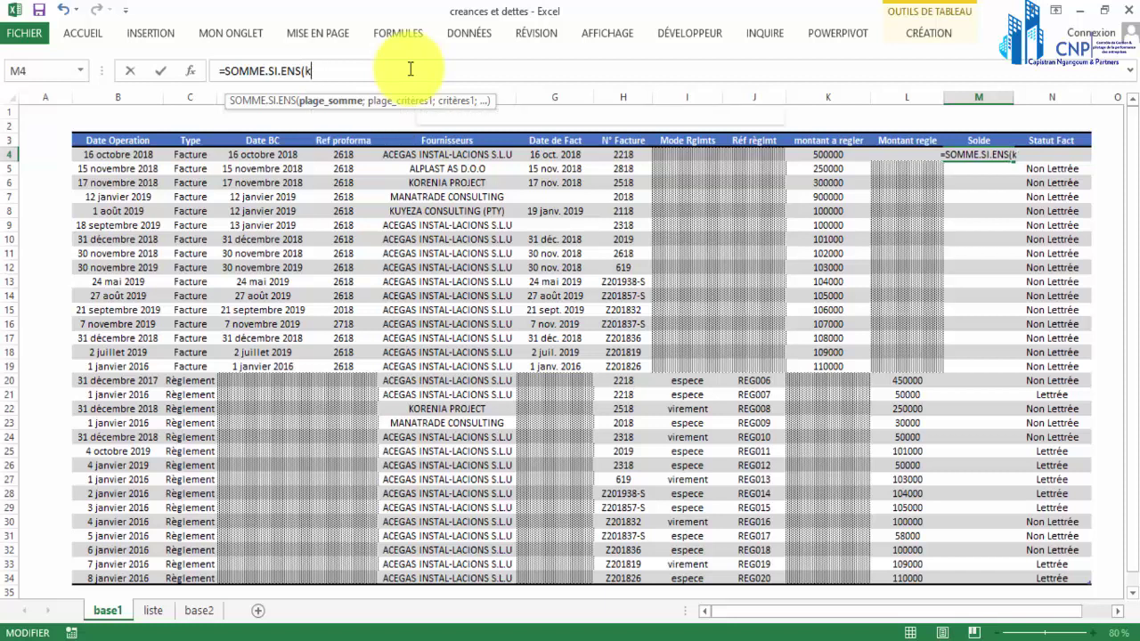
{"action": "type", "text": "4"}
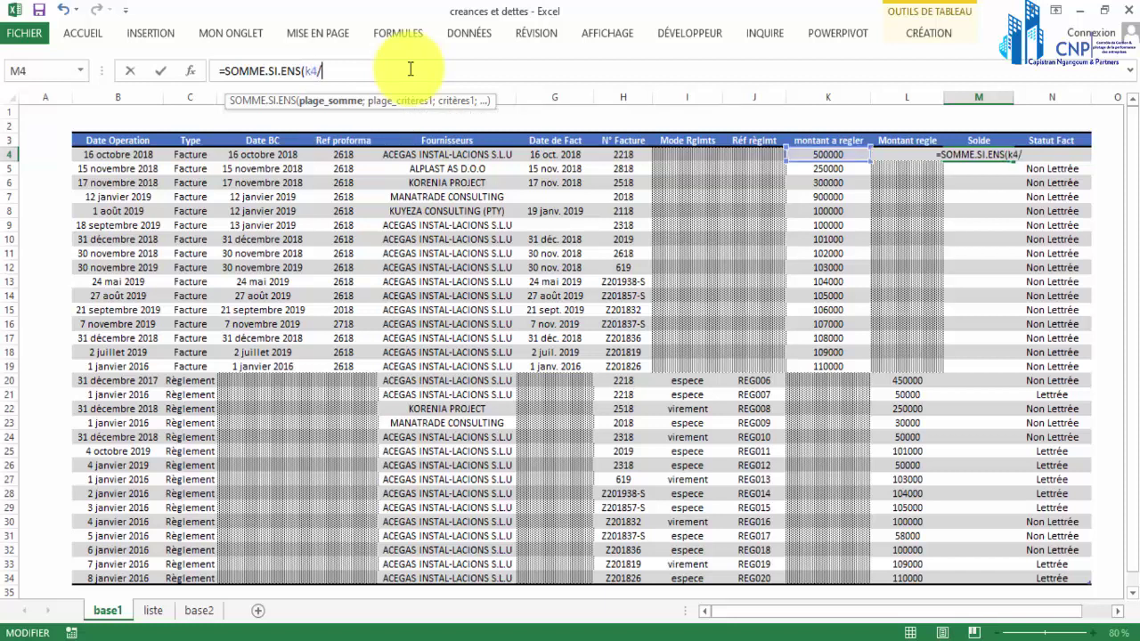
{"action": "type", "text": ":k34"}
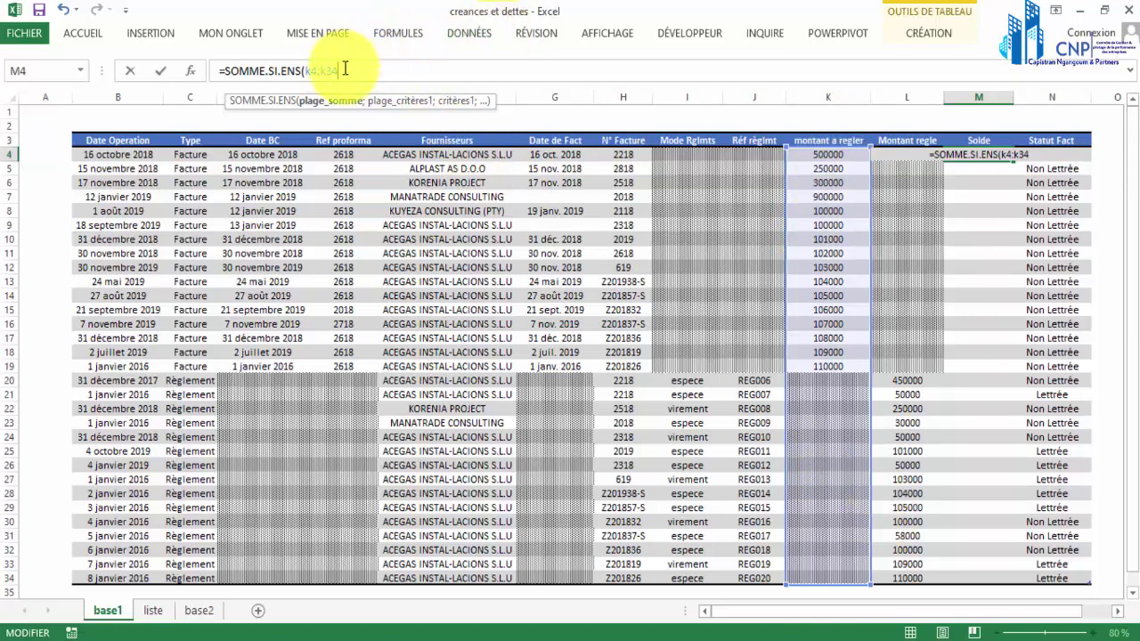
{"action": "key", "text": "BackSpace"}
{"action": "key", "text": "BackSpace"}
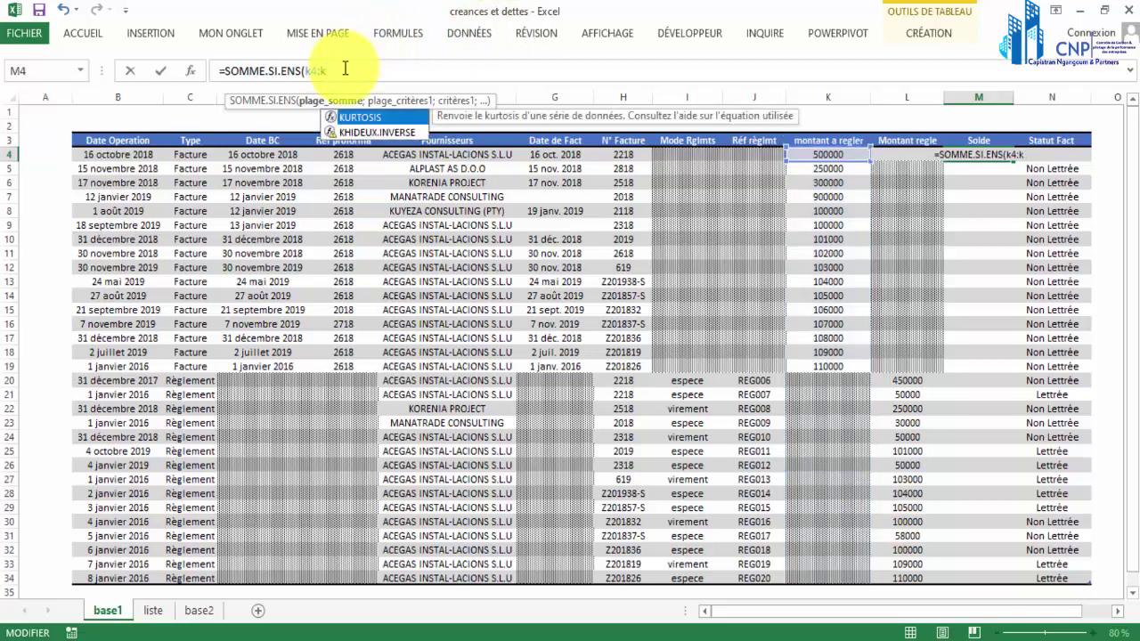
{"action": "type", "text": "4"}
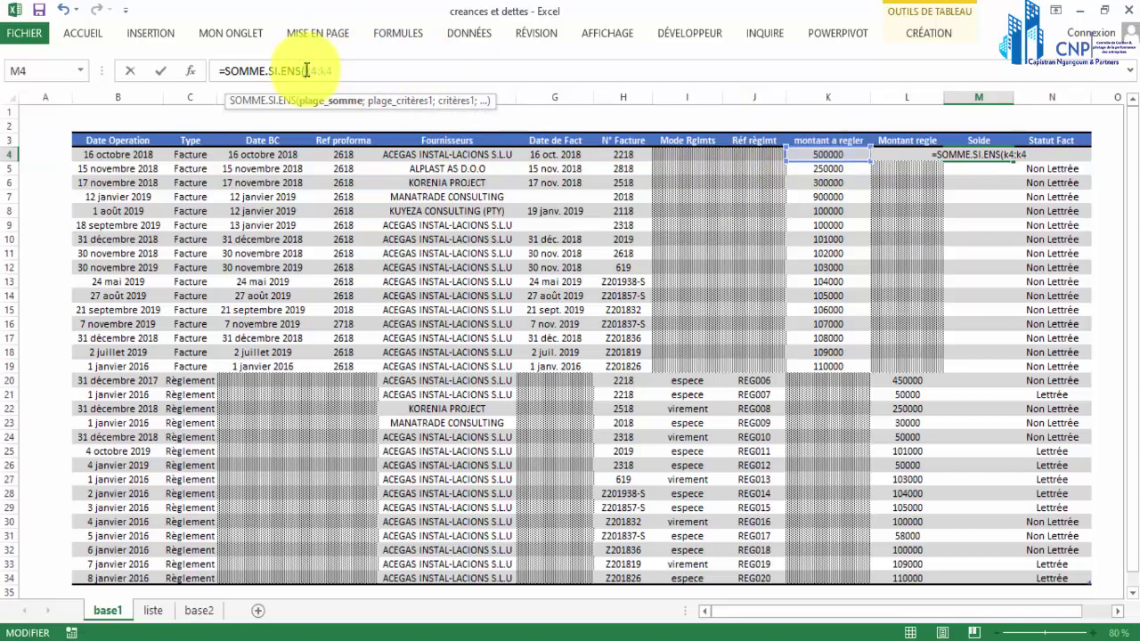
Make the first reference of the sum range absolute, giving $K$4:k4, and end the argument with a semicolon.
{"action": "key", "text": "F3"}
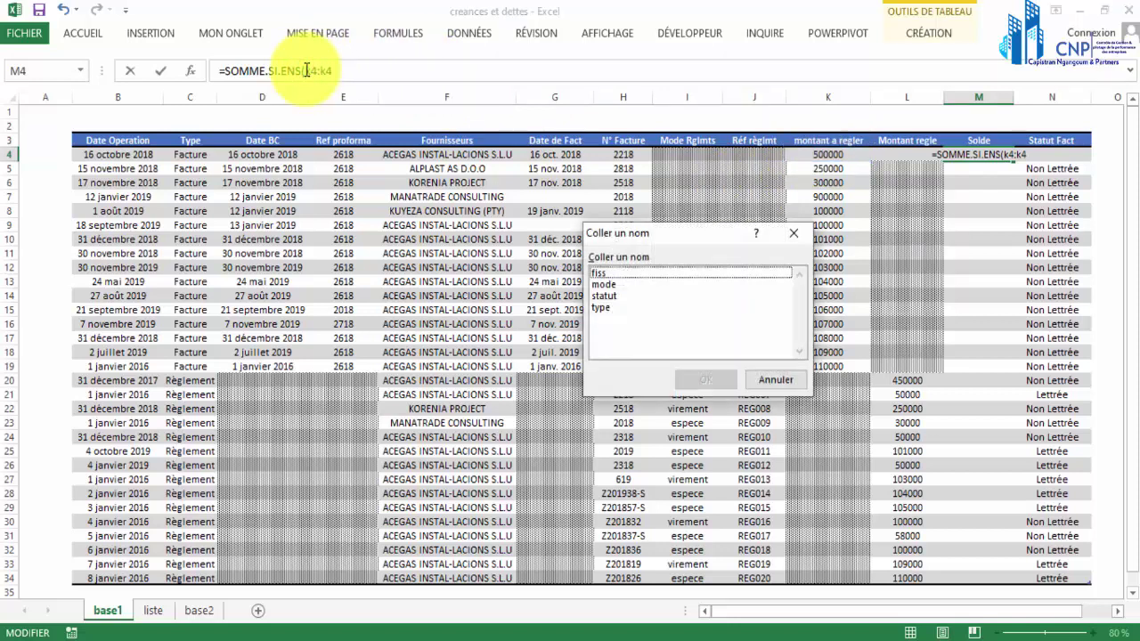
{"action": "left_click", "coordinate": [795, 236]}
{"action": "key", "text": "F4"}
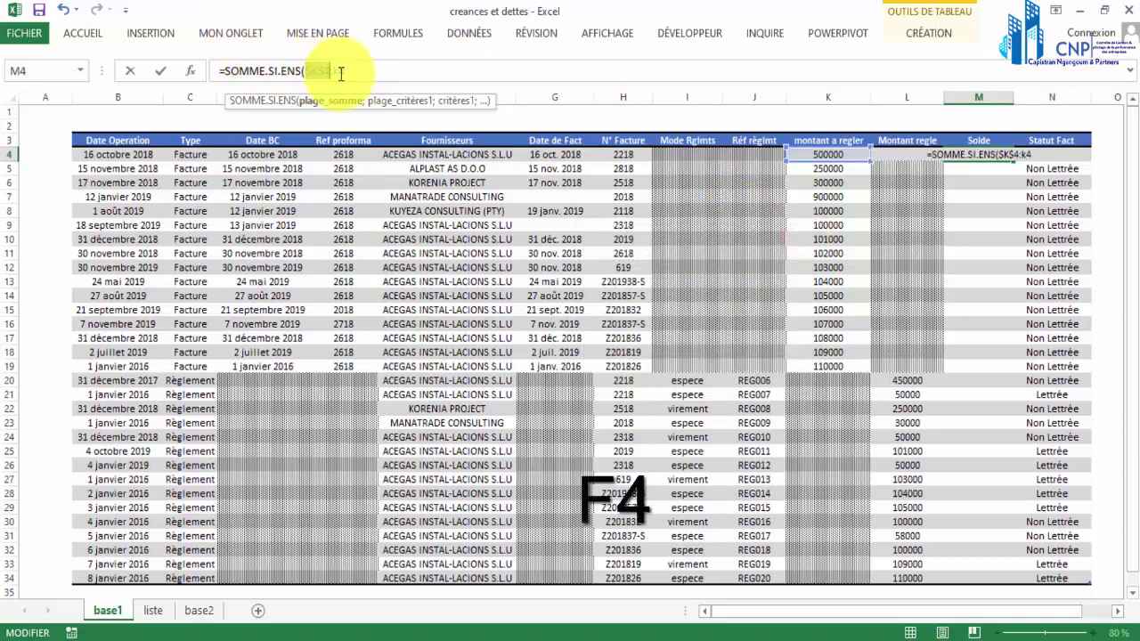
{"action": "type", "text": ":k4"}
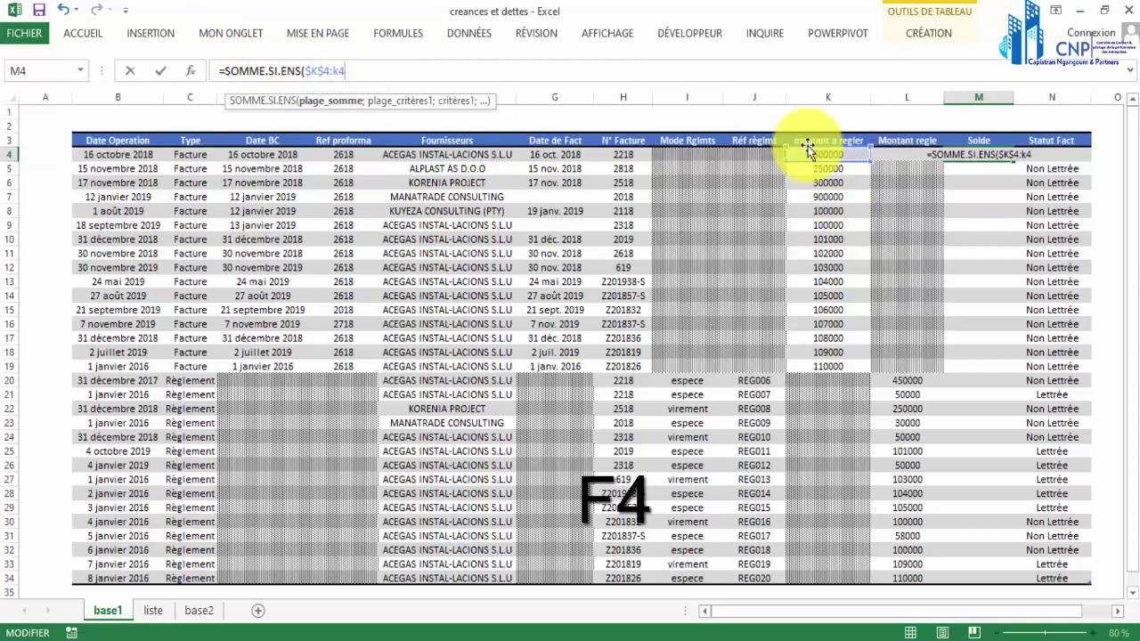
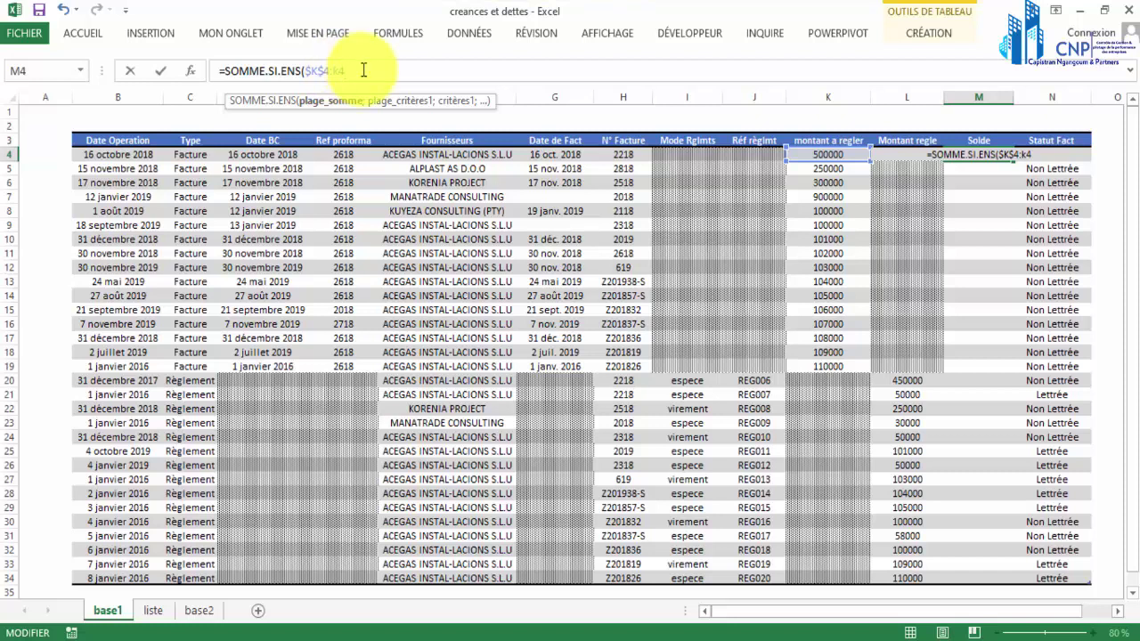
{"action": "left_click_drag", "start_coordinate": [339, 71], "coordinate": [353, 71]}
{"action": "double_click", "coordinate": [341, 72]}
{"action": "type", "text": ";"}
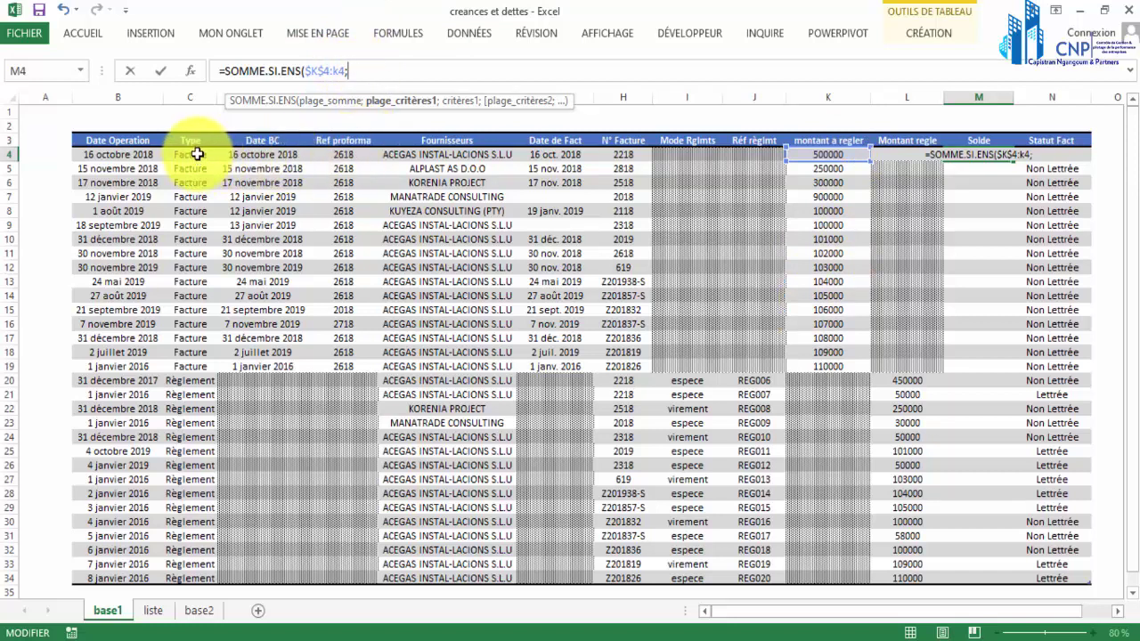
{"action": "left_click_drag", "start_coordinate": [198, 157], "coordinate": [185, 576]}
{"action": "key", "text": "BackSpace"}
{"action": "key", "text": "BackSpace"}
{"action": "key", "text": "BackSpace"}
{"action": "key", "text": "BackSpace"}
{"action": "key", "text": "BackSpace"}
{"action": "key", "text": "BackSpace"}
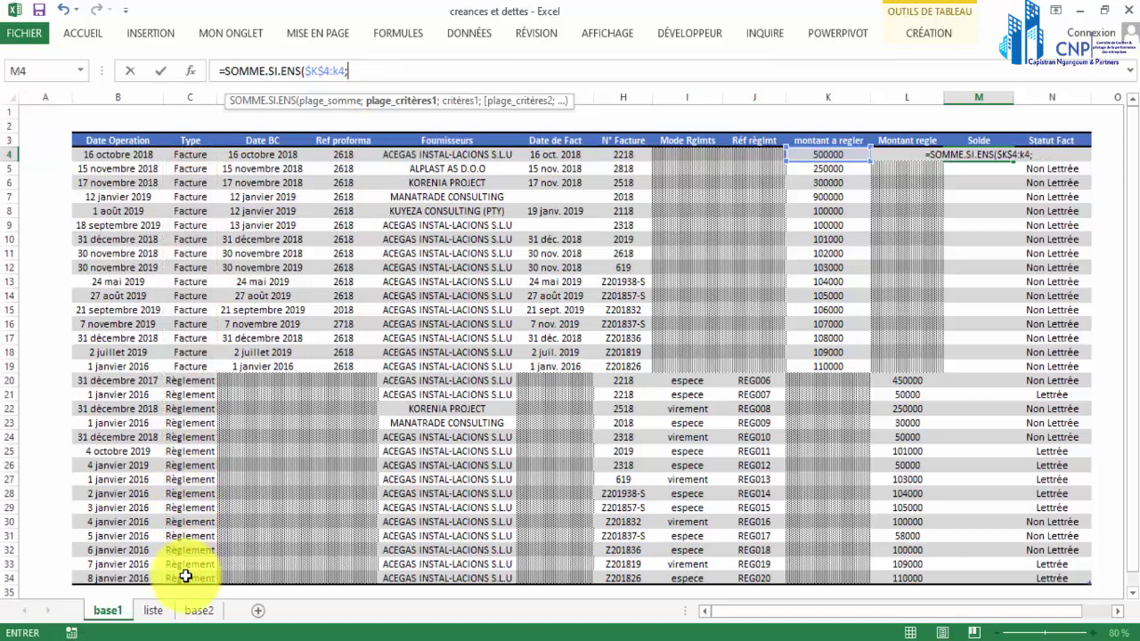
Enter c4:c4 as the first criteria range of the SOMME.SI.ENS formula in M4.
{"action": "type", "text": "c4"}
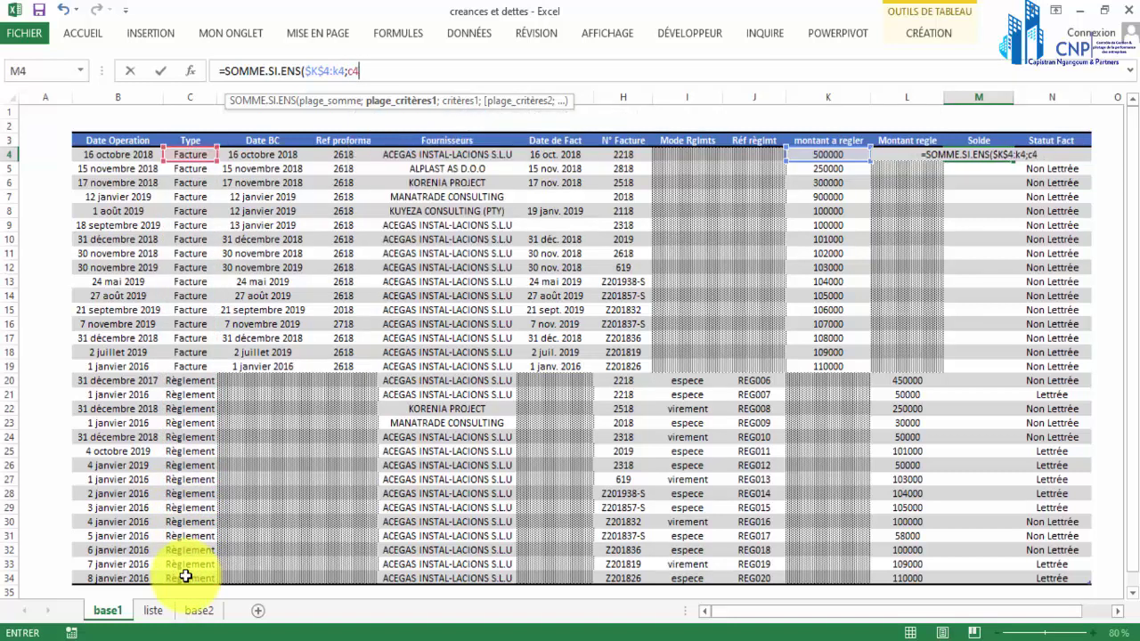
{"action": "type", "text": ";"}
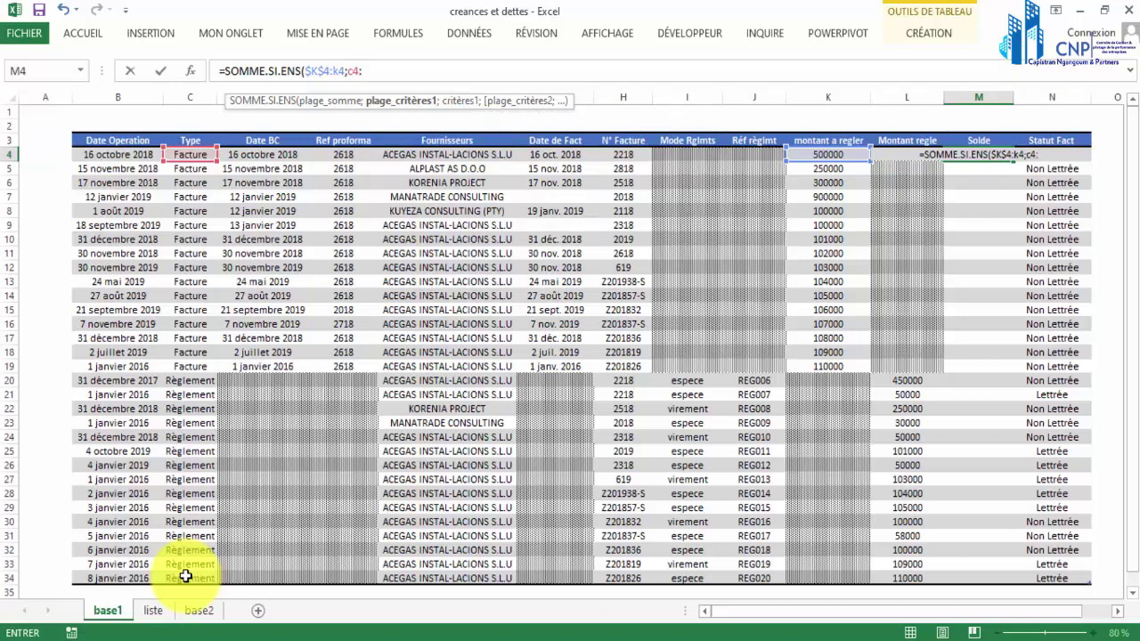
{"action": "key", "text": "BackSpace"}
{"action": "type", "text": ":c34"}
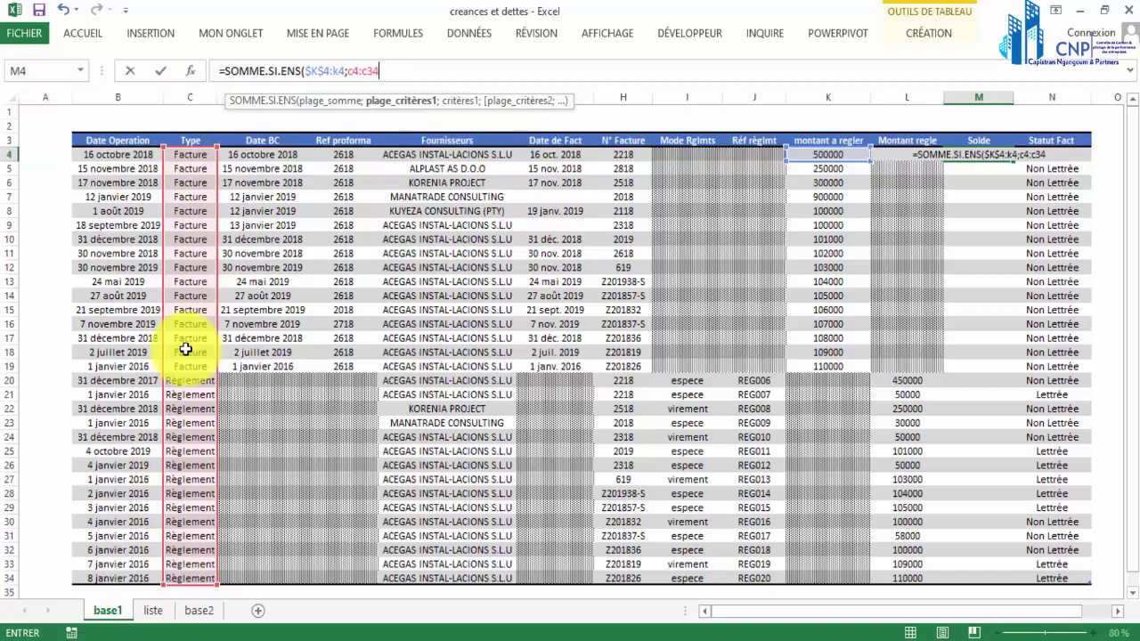
{"action": "key", "text": "BackSpace"}
{"action": "key", "text": "BackSpace"}
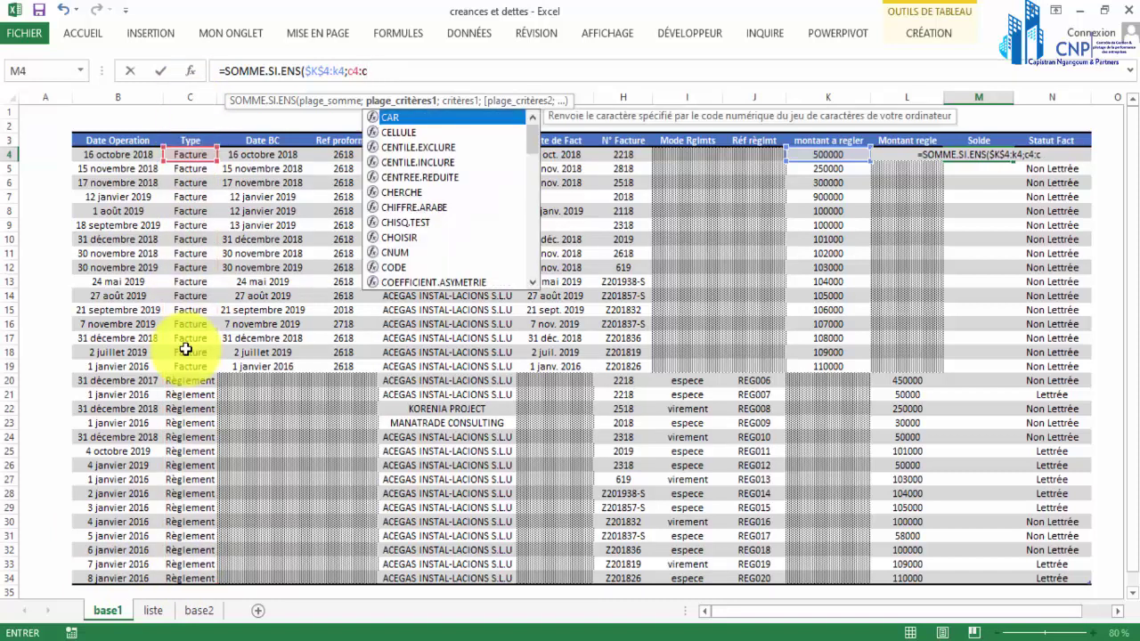
{"action": "type", "text": "4"}
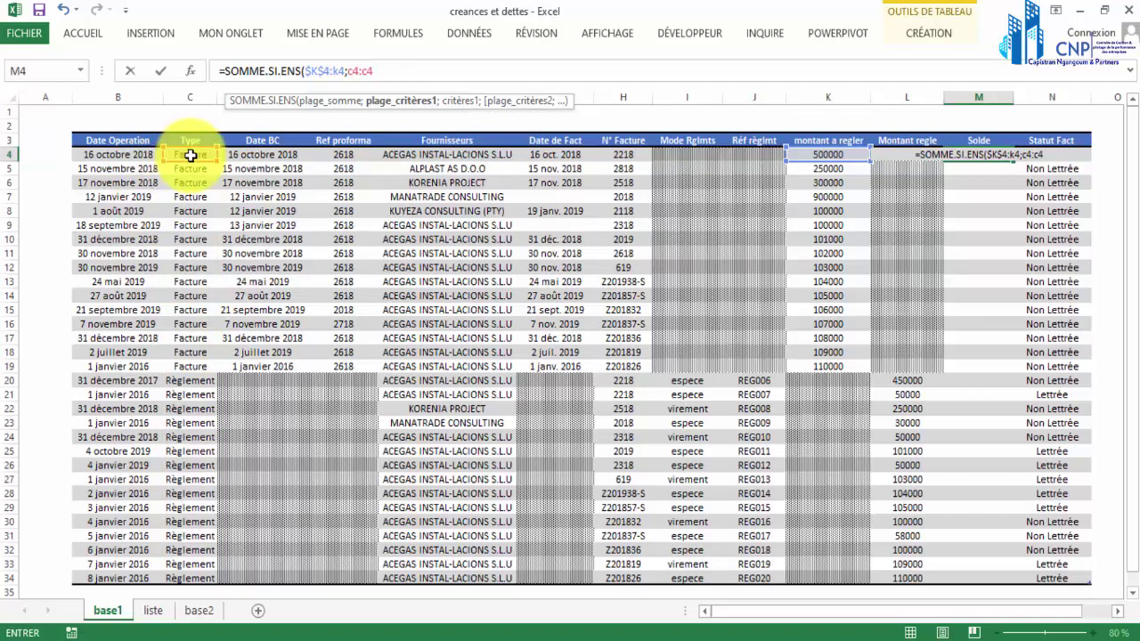
Make the first reference of the Type criteria range absolute and capitalise the second, giving $C$4:C4.
{"action": "left_click", "coordinate": [350, 73]}
{"action": "key", "text": "F4"}
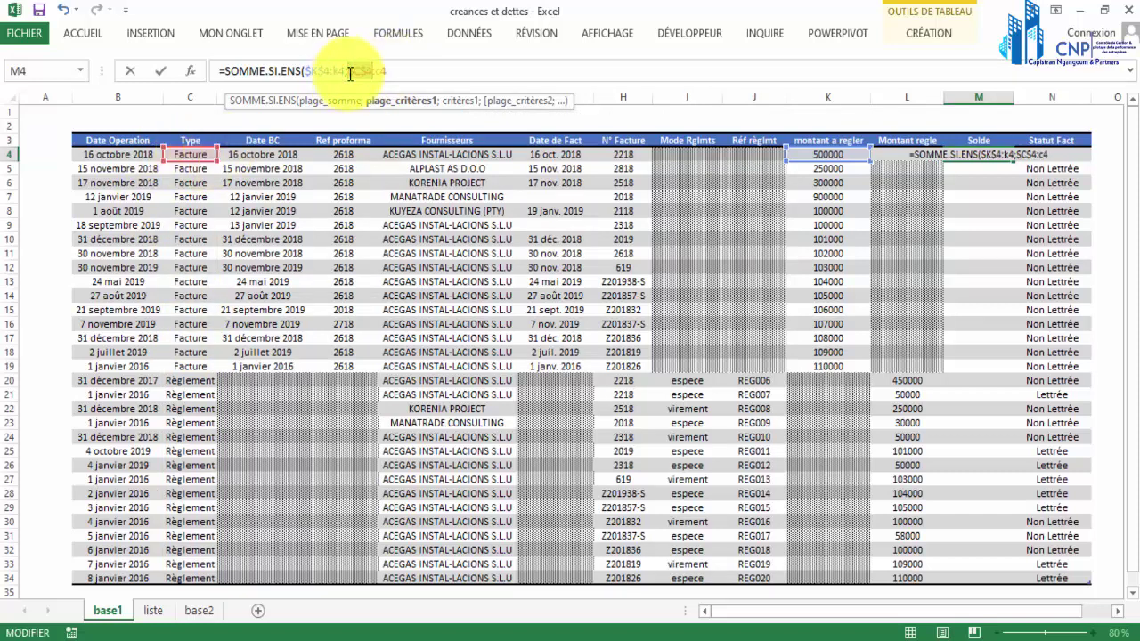
{"action": "left_click", "coordinate": [400, 71]}
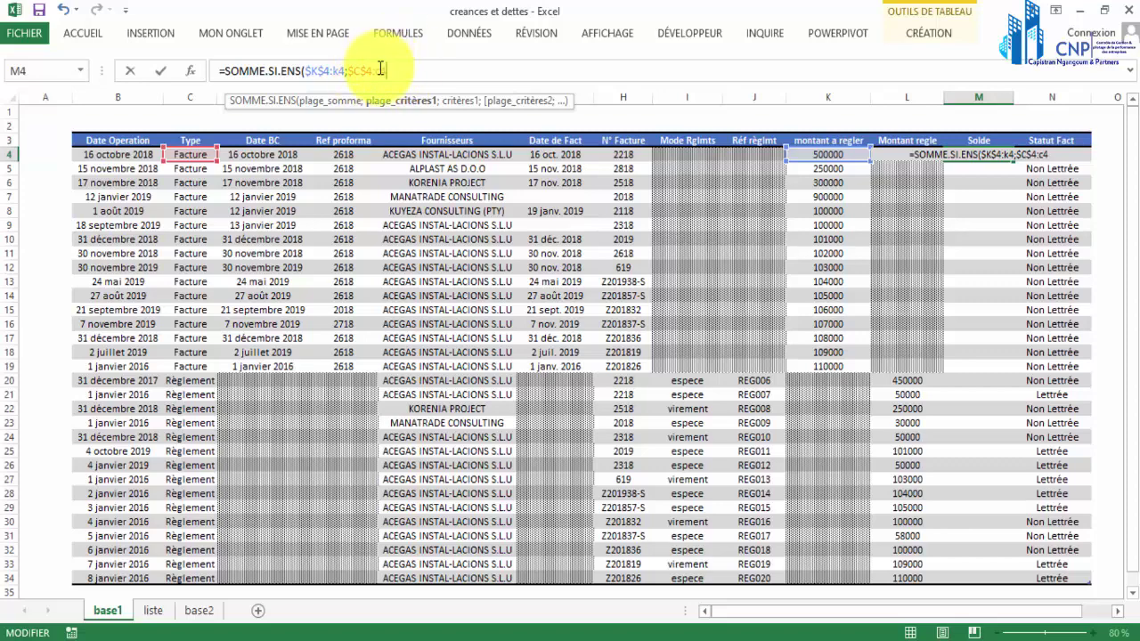
{"action": "left_click", "coordinate": [379, 69]}
{"action": "type", "text": "C"}
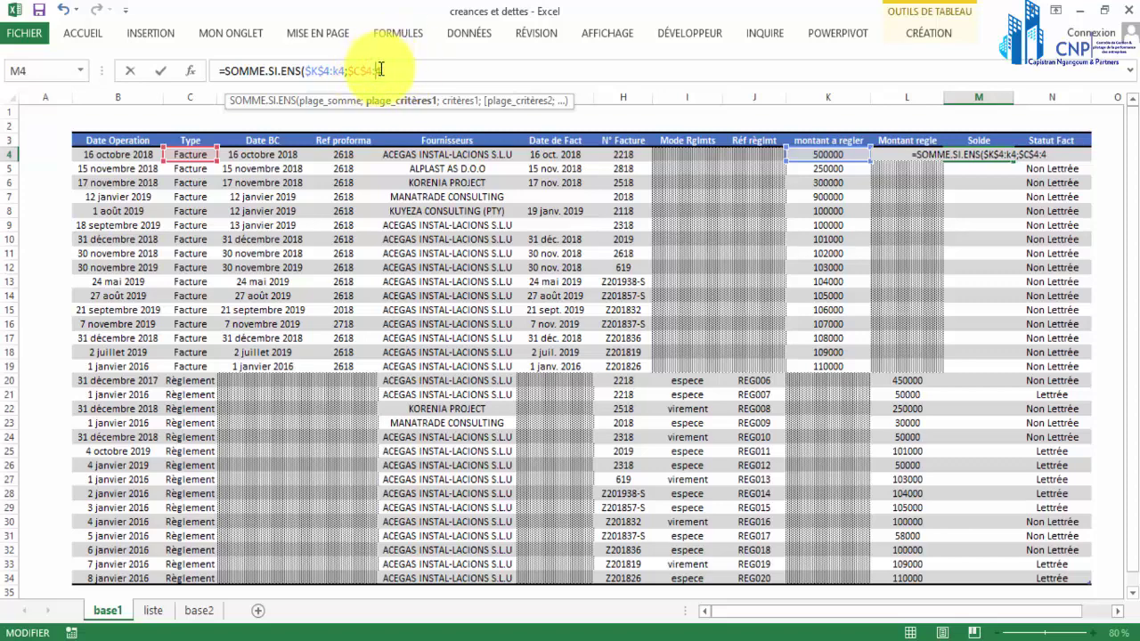
{"action": "left_click", "coordinate": [393, 71]}
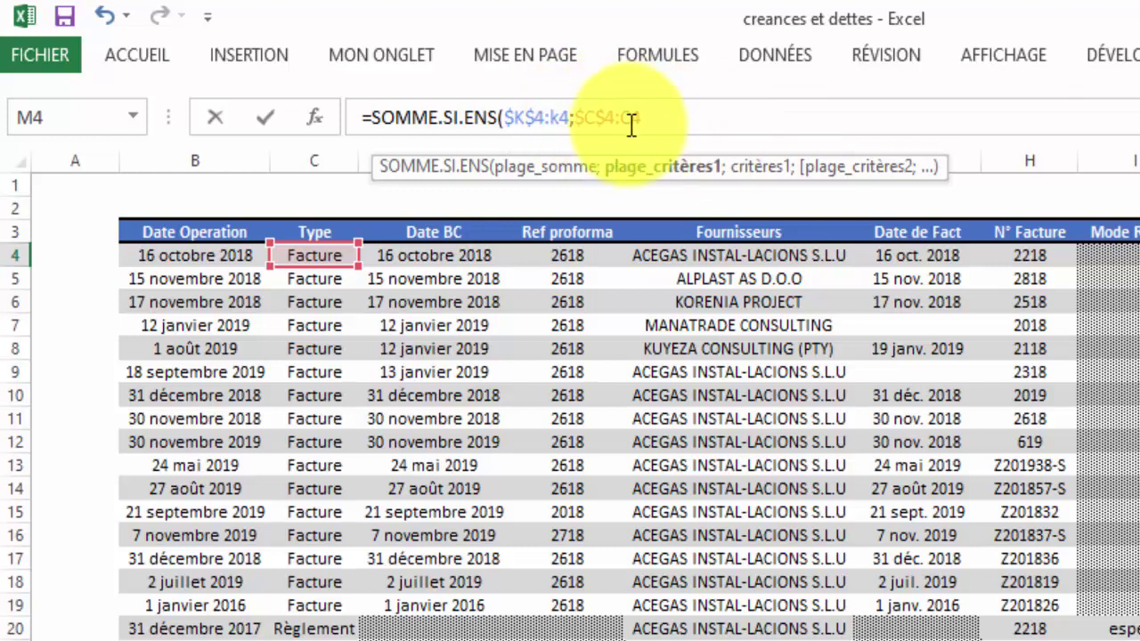
Enter "Facture" as the first criterion of the SOMME.SI.ENS formula and end the argument with a semicolon.
{"action": "type", "text": ";"}
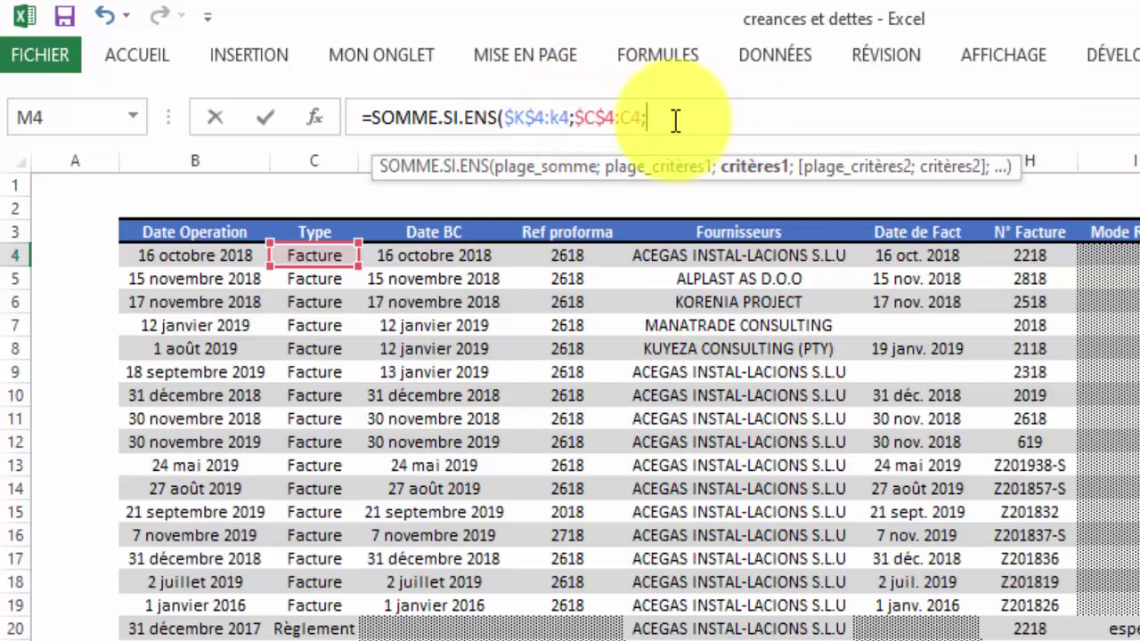
{"action": "left_click", "coordinate": [568, 117]}
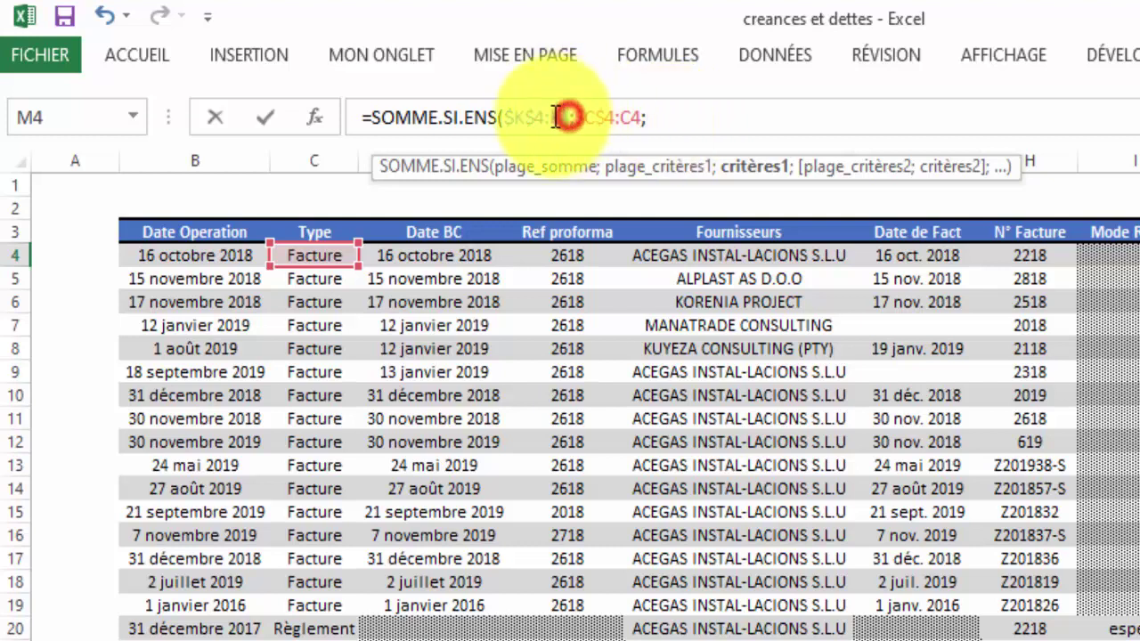
{"action": "left_click", "coordinate": [641, 118]}
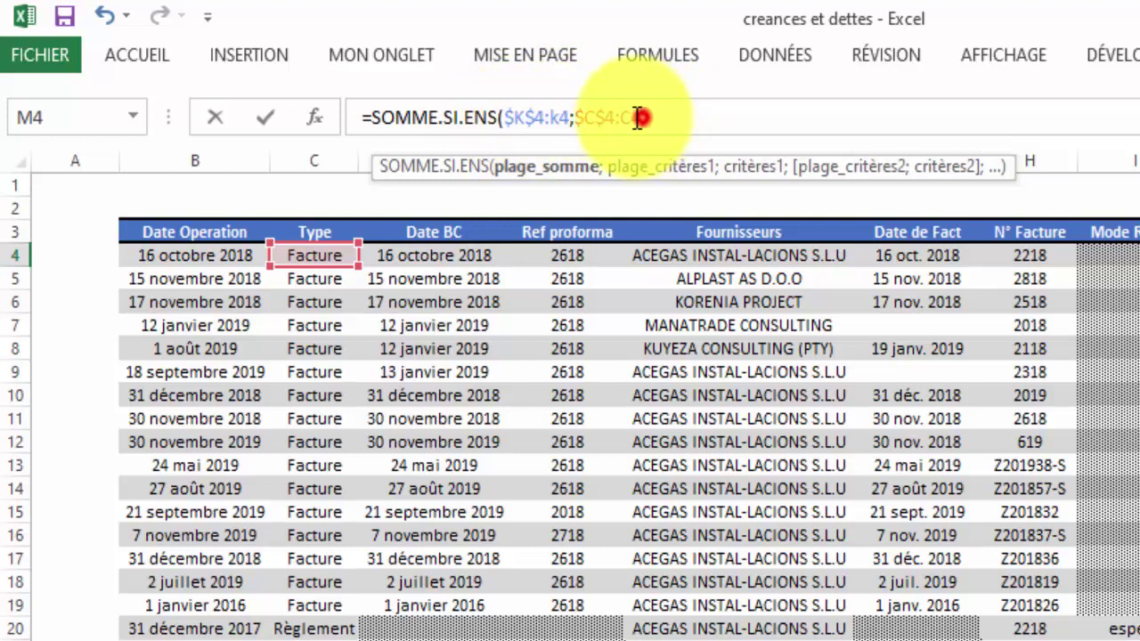
{"action": "left_click", "coordinate": [652, 119]}
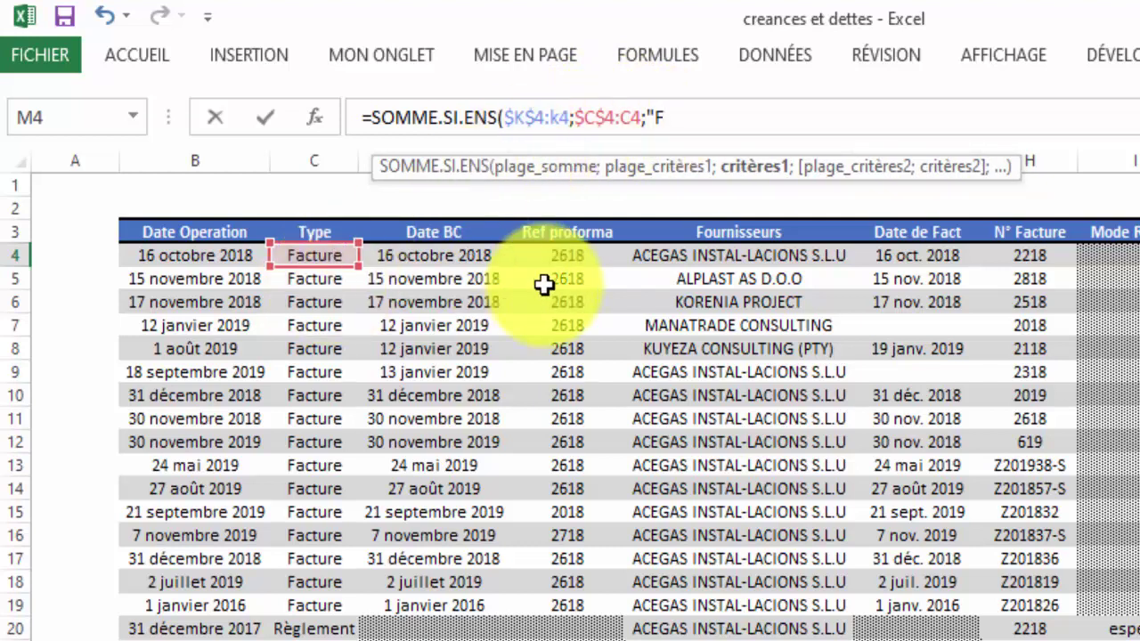
{"action": "type", "text": "\"Facture\";"}
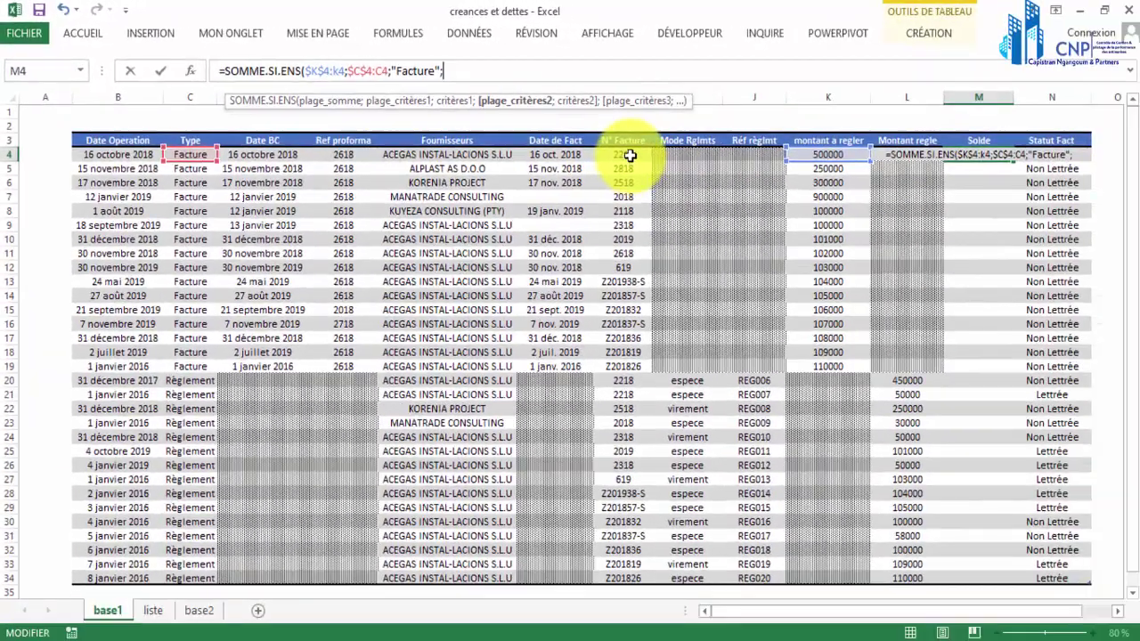
{"action": "left_click_drag", "start_coordinate": [630, 155], "coordinate": [630, 575]}
{"action": "key", "text": "BackSpace"}
{"action": "key", "text": "BackSpace"}
{"action": "key", "text": "BackSpace"}
{"action": "key", "text": "BackSpace"}
{"action": "key", "text": "BackSpace"}
{"action": "key", "text": "BackSpace"}
{"action": "key", "text": "BackSpace"}
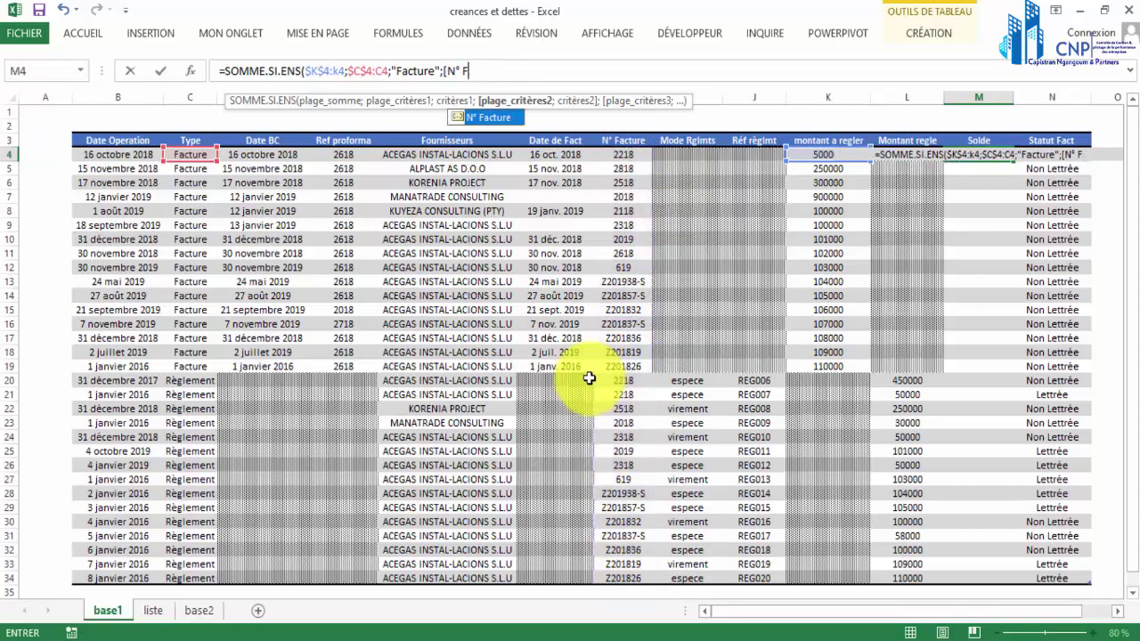
{"action": "key", "text": "BackSpace"}
{"action": "key", "text": "BackSpace"}
{"action": "key", "text": "BackSpace"}
{"action": "key", "text": "BackSpace"}
{"action": "key", "text": "BackSpace"}
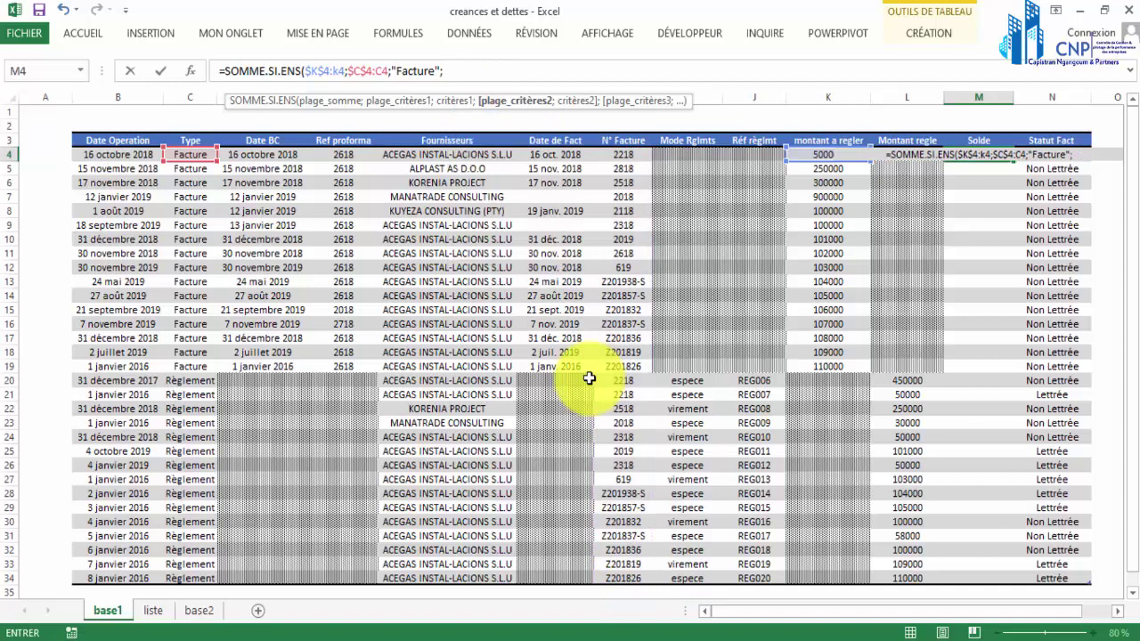
Enter H4:h4 in the N° Facture column as the formula's second criteria range.
{"action": "type", "text": "H4"}
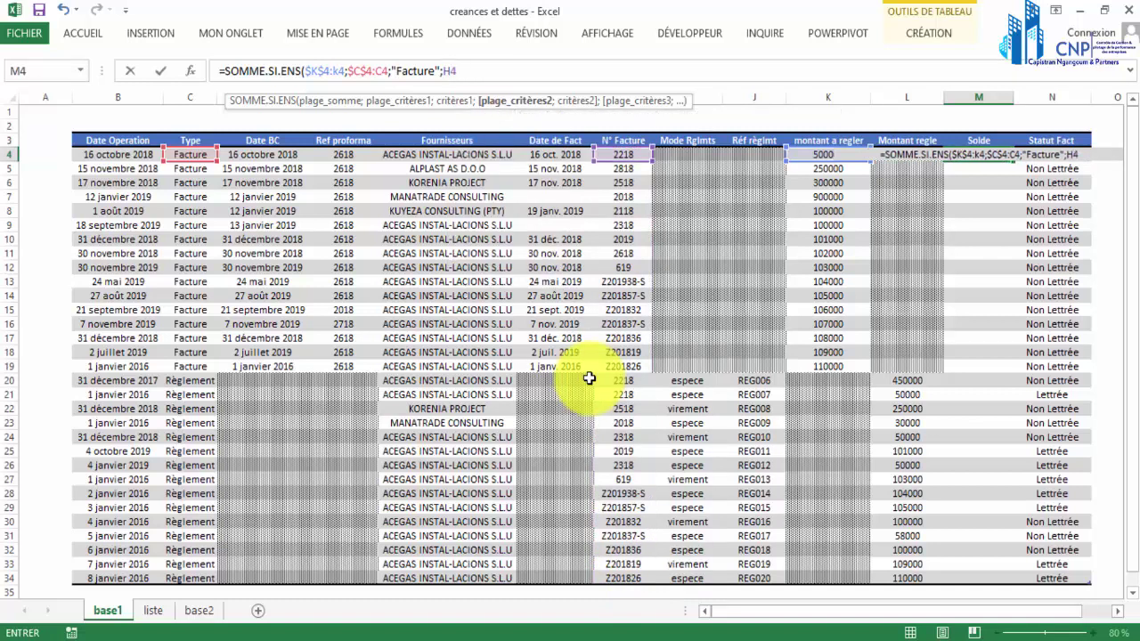
{"action": "type", "text": "/"}
{"action": "type", "text": ":"}
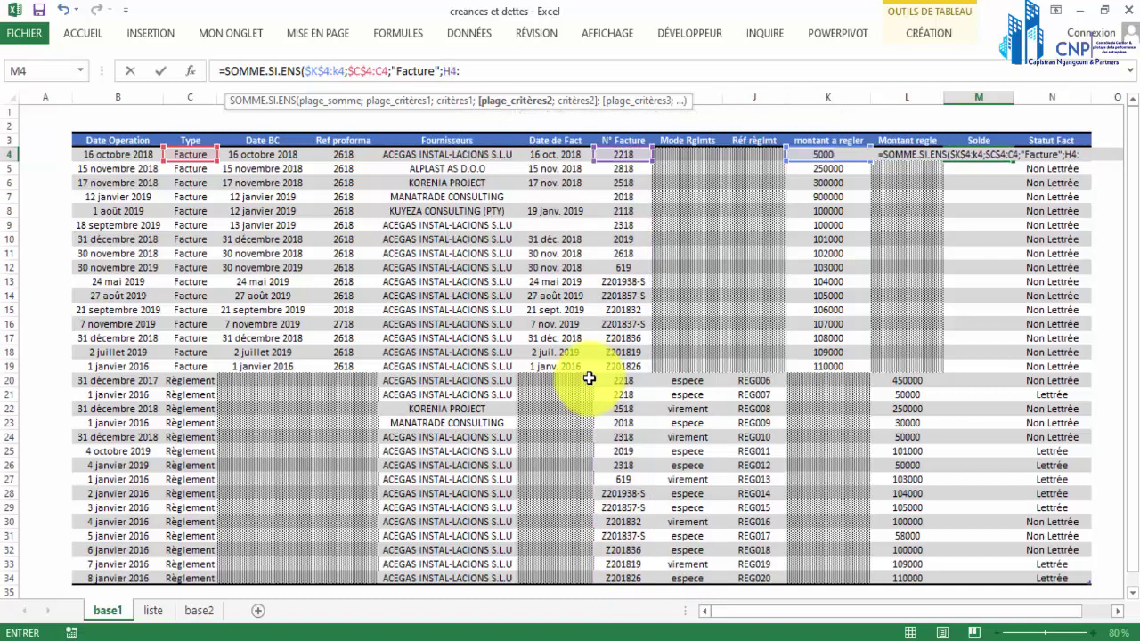
{"action": "type", "text": "h4"}
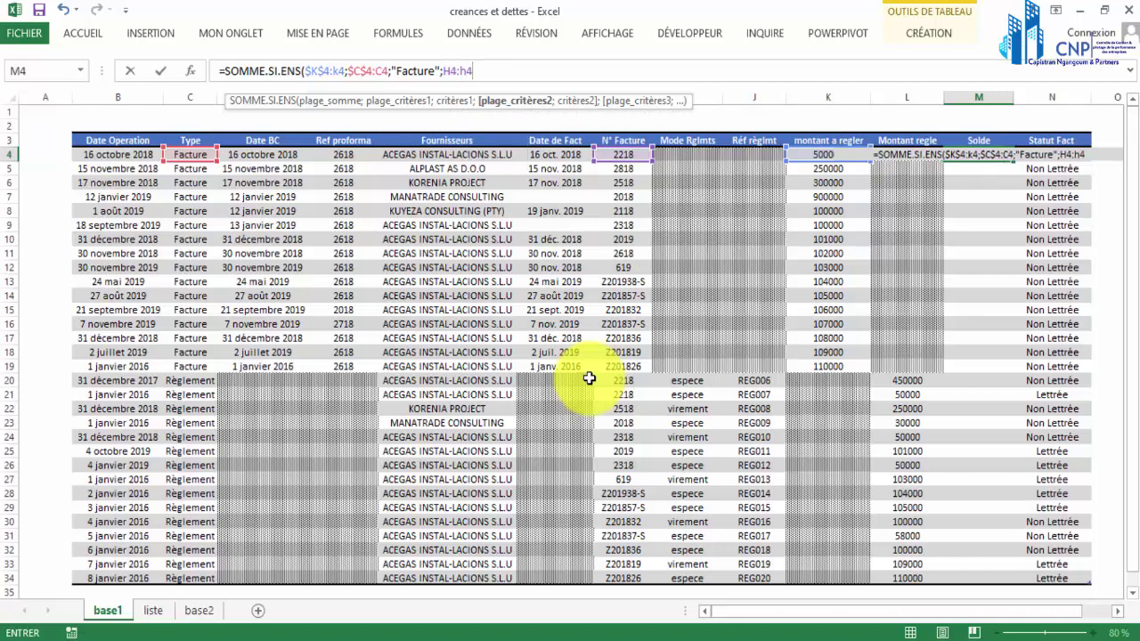
Make the first reference of the N° Facture criteria range absolute, giving $H$4:h4, and end the argument with a semicolon.
{"action": "left_click", "coordinate": [445, 75]}
{"action": "key", "text": "F3"}
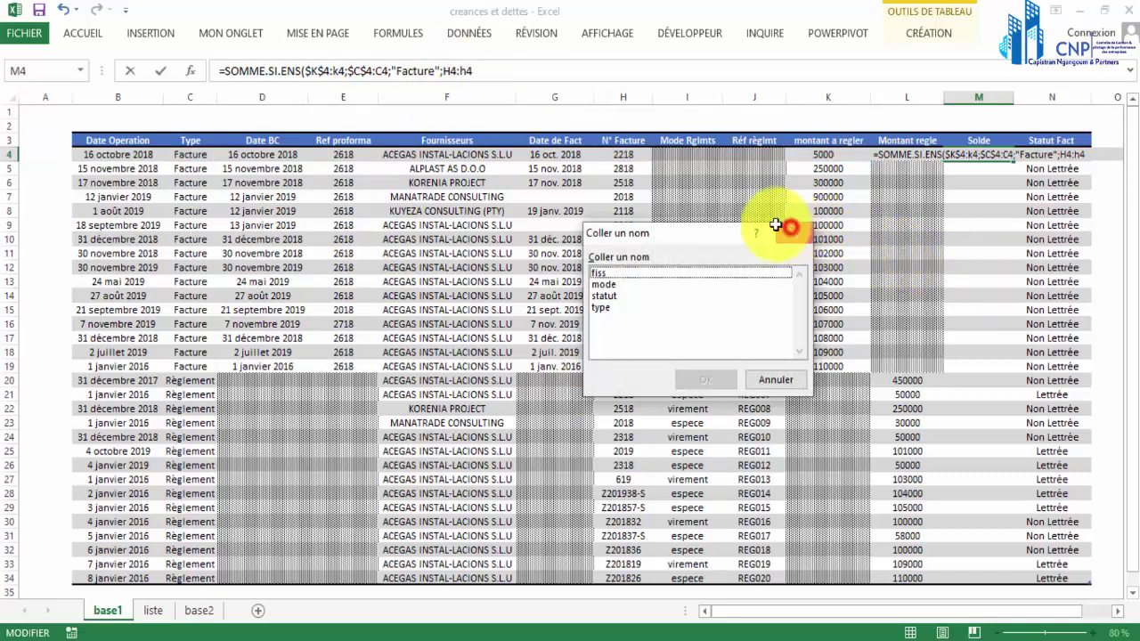
{"action": "left_click", "coordinate": [793, 234]}
{"action": "key", "text": "F4"}
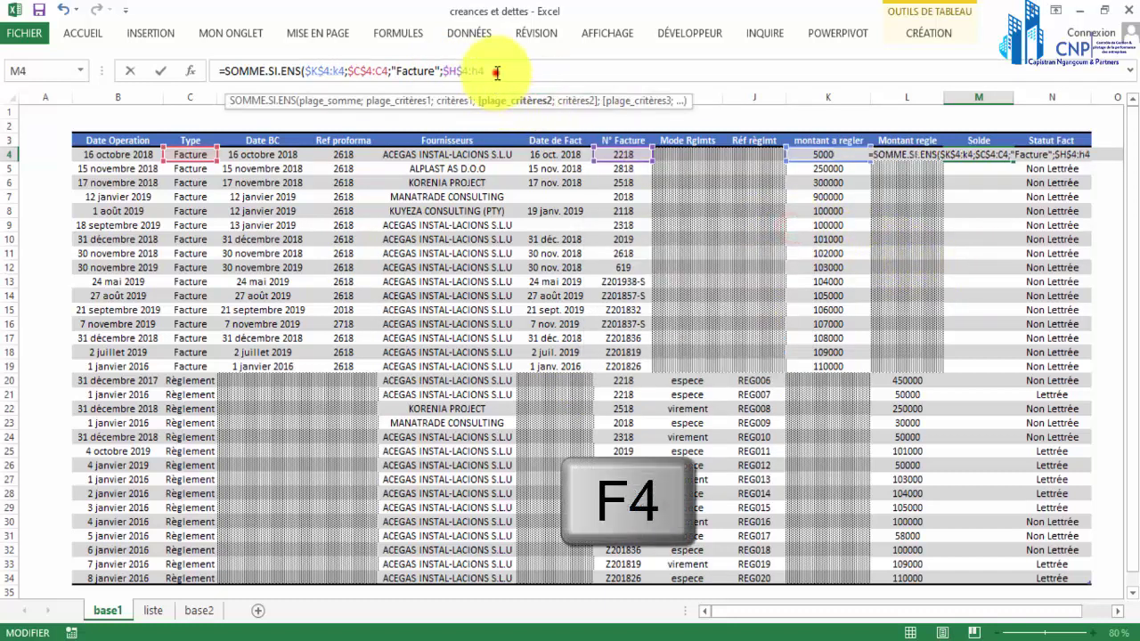
{"action": "type", "text": ";"}
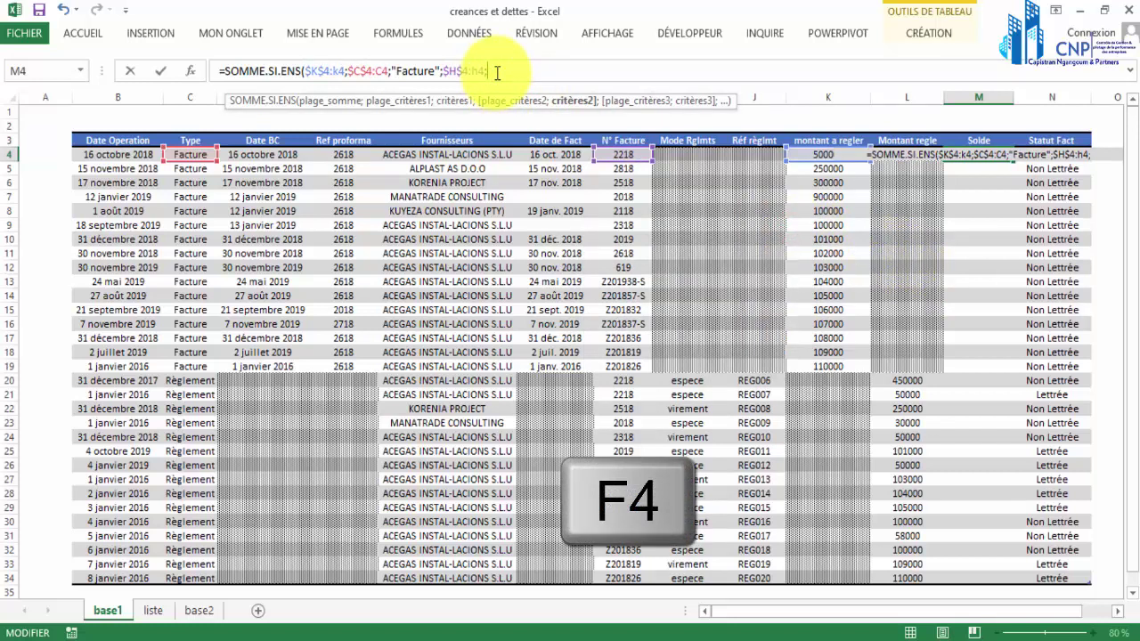
{"action": "left_click", "coordinate": [627, 155]}
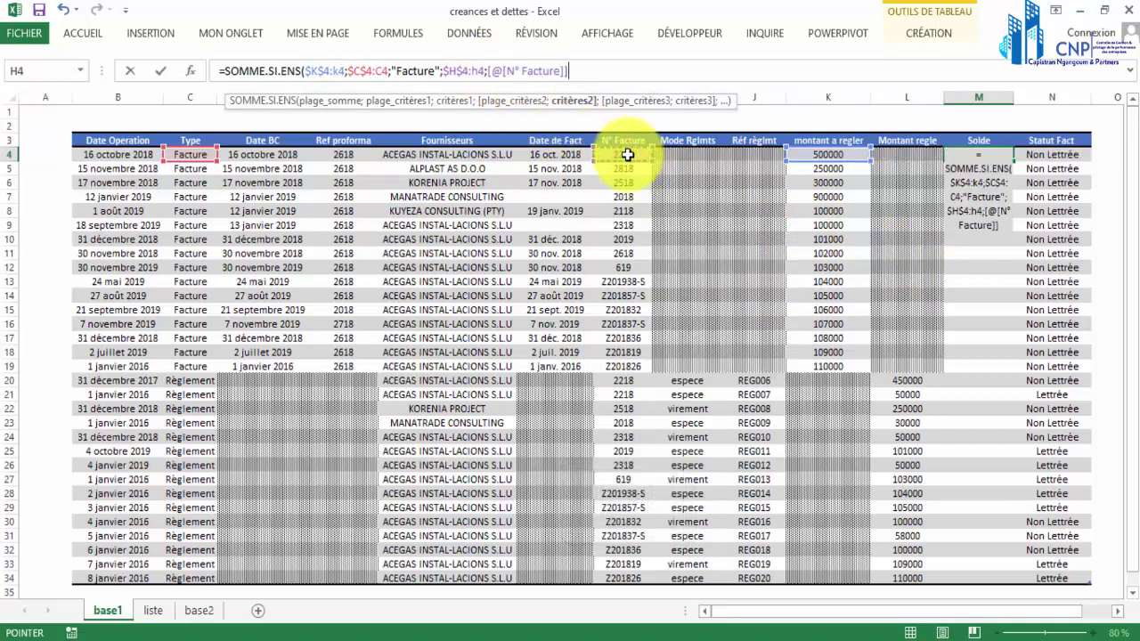
{"action": "key", "text": "BackSpace"}
{"action": "key", "text": "BackSpace"}
{"action": "key", "text": "BackSpace"}
{"action": "key", "text": "BackSpace"}
{"action": "key", "text": "BackSpace"}
{"action": "key", "text": "BackSpace"}
{"action": "key", "text": "BackSpace"}
{"action": "key", "text": "BackSpace"}
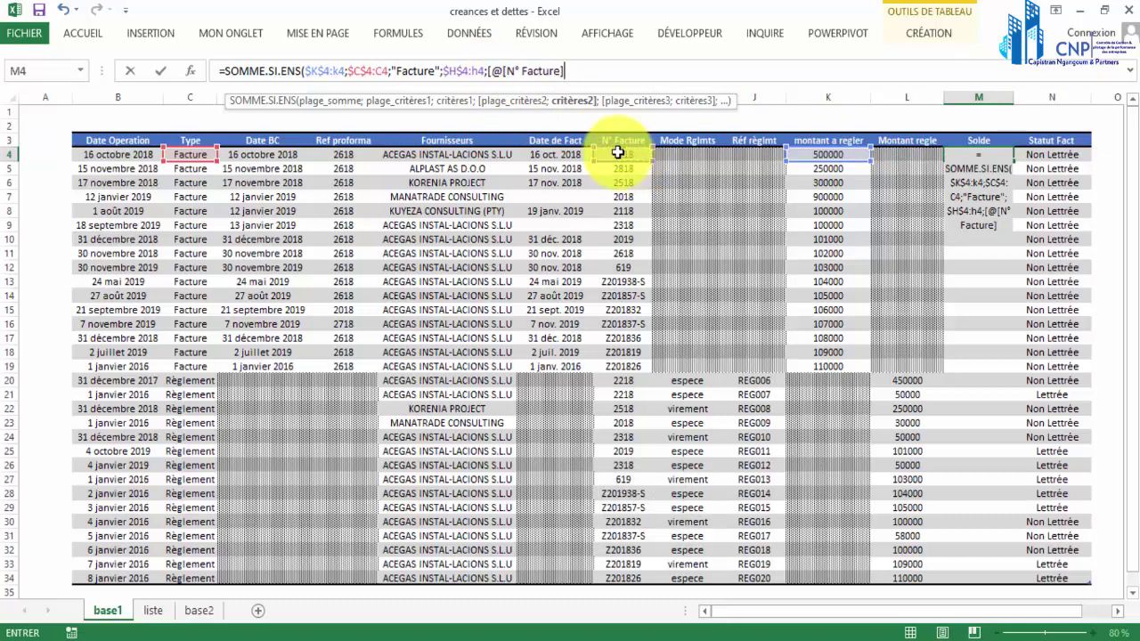
{"action": "key", "text": "BackSpace"}
{"action": "key", "text": "BackSpace"}
{"action": "key", "text": "BackSpace"}
{"action": "key", "text": "BackSpace"}
{"action": "key", "text": "BackSpace"}
{"action": "key", "text": "BackSpace"}
{"action": "key", "text": "BackSpace"}
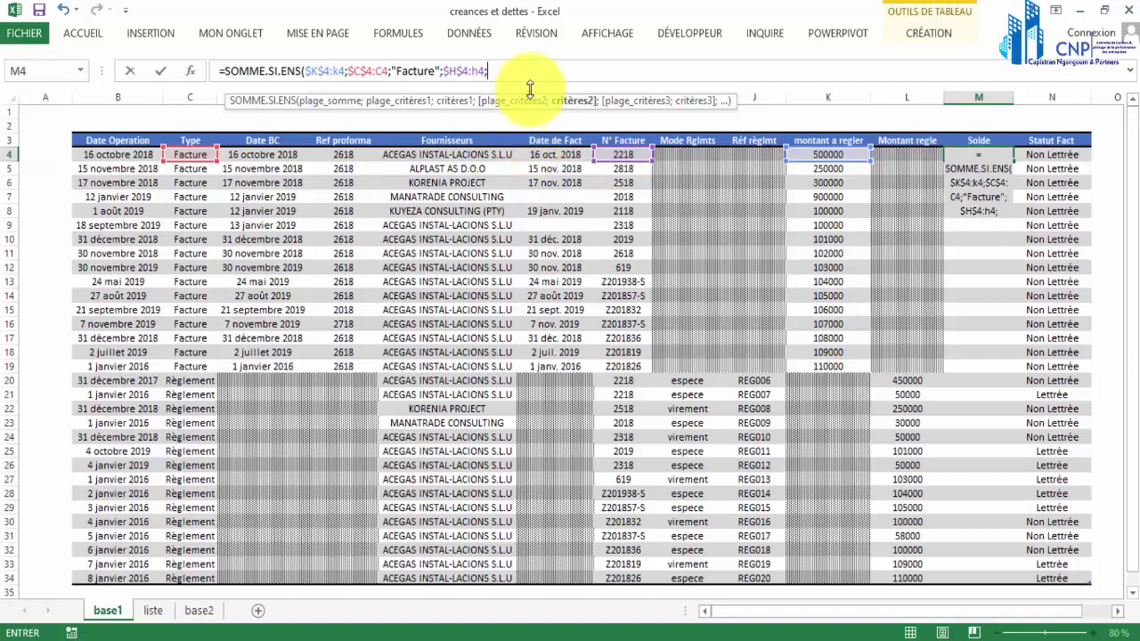
Enter h4 as the second criterion, close the SOMME.SI.ENS function, and start subtracting a SOMME function from it.
{"action": "type", "text": "h4"}
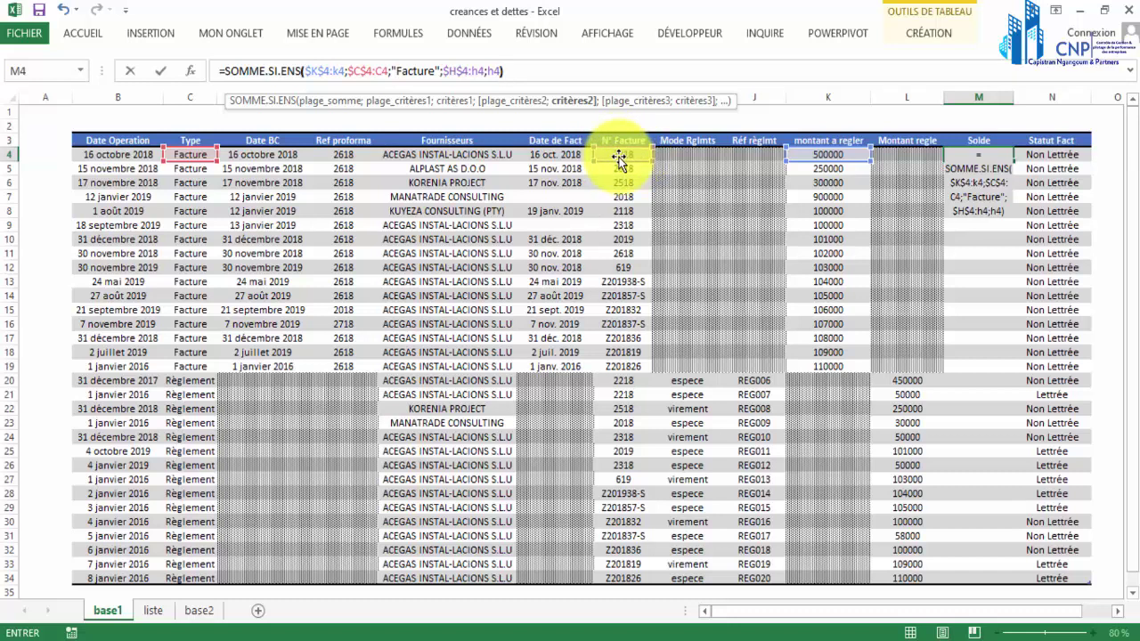
{"action": "type", "text": ")"}
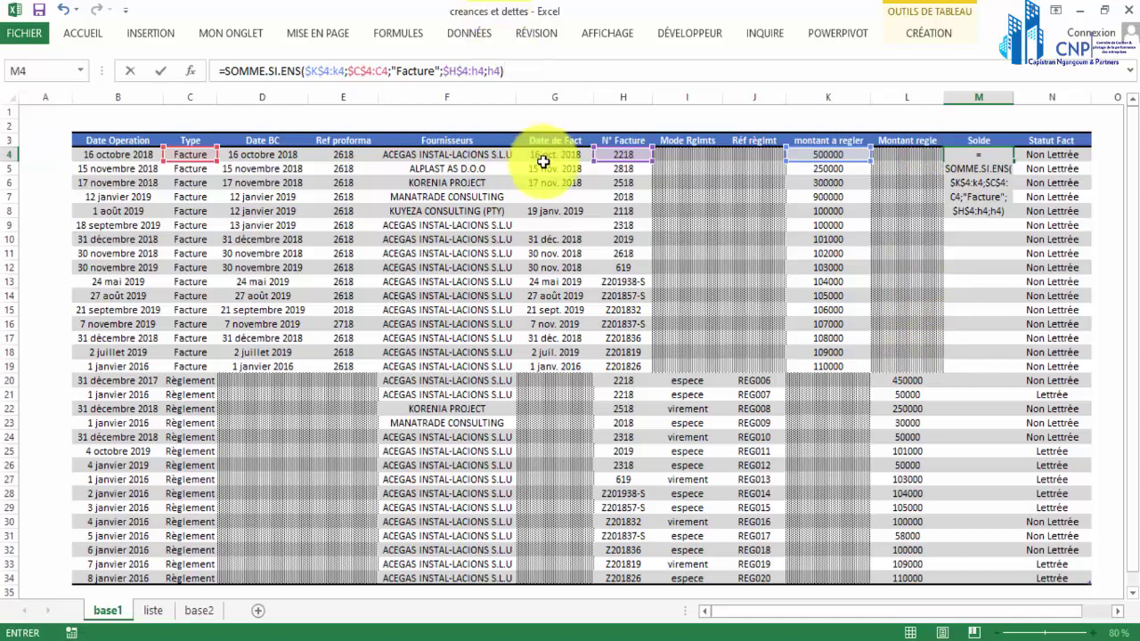
{"action": "type", "text": "-somm"}
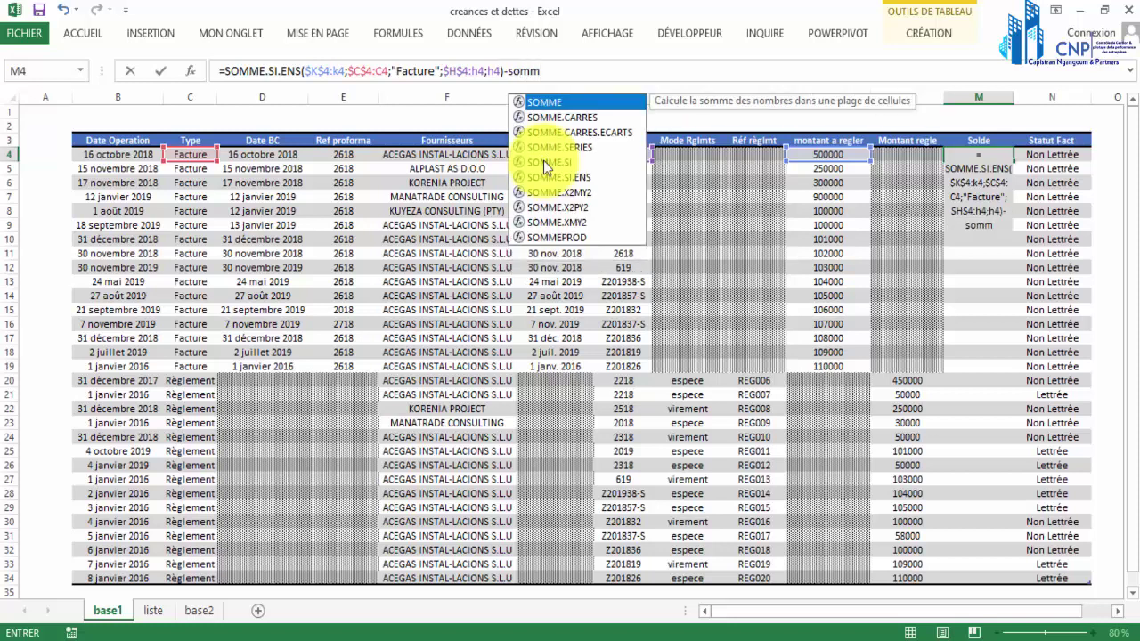
{"action": "double_click", "coordinate": [561, 102]}
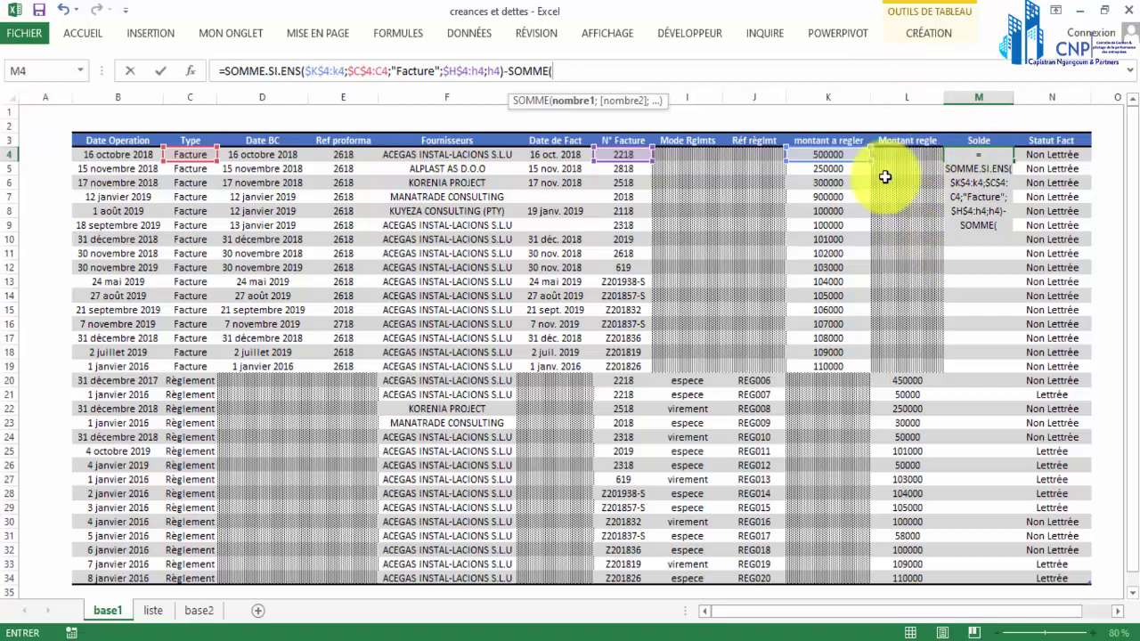
Enter L4:L4 in the Montant regle column as the first argument of the subtracted SOMME function.
{"action": "type", "text": "L"}
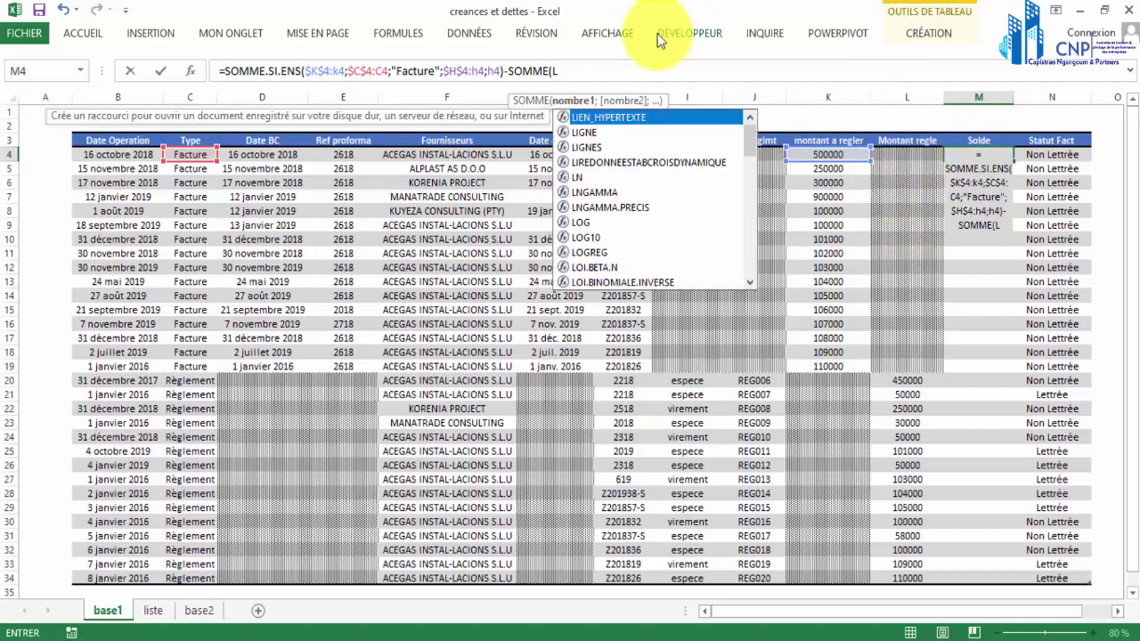
{"action": "type", "text": "4/"}
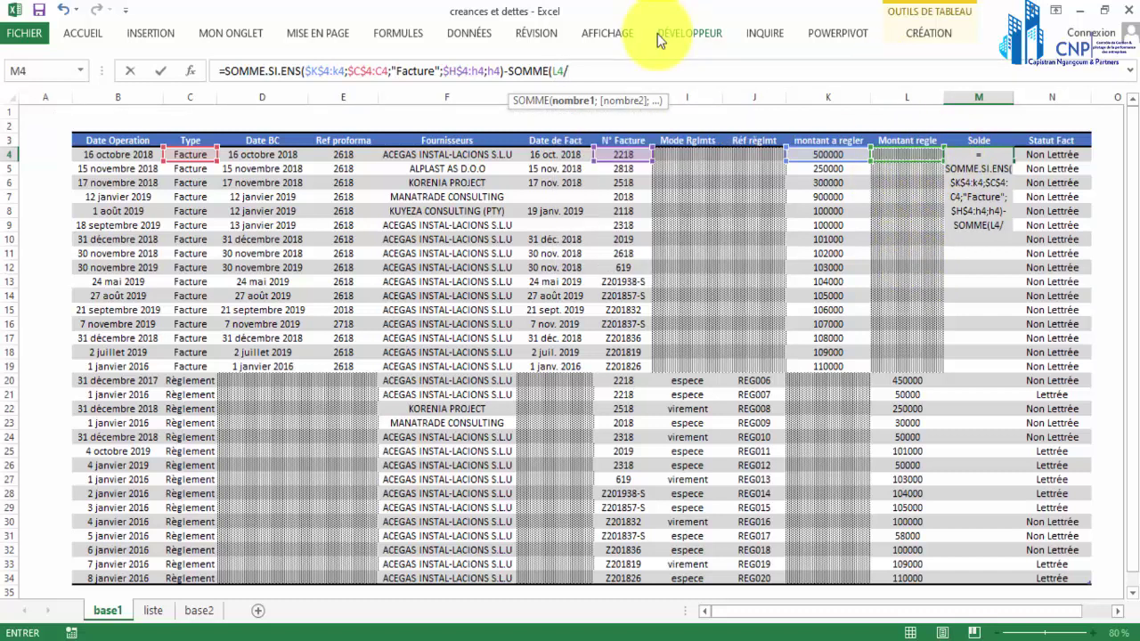
{"action": "key", "text": "BackSpace"}
{"action": "type", "text": ":"}
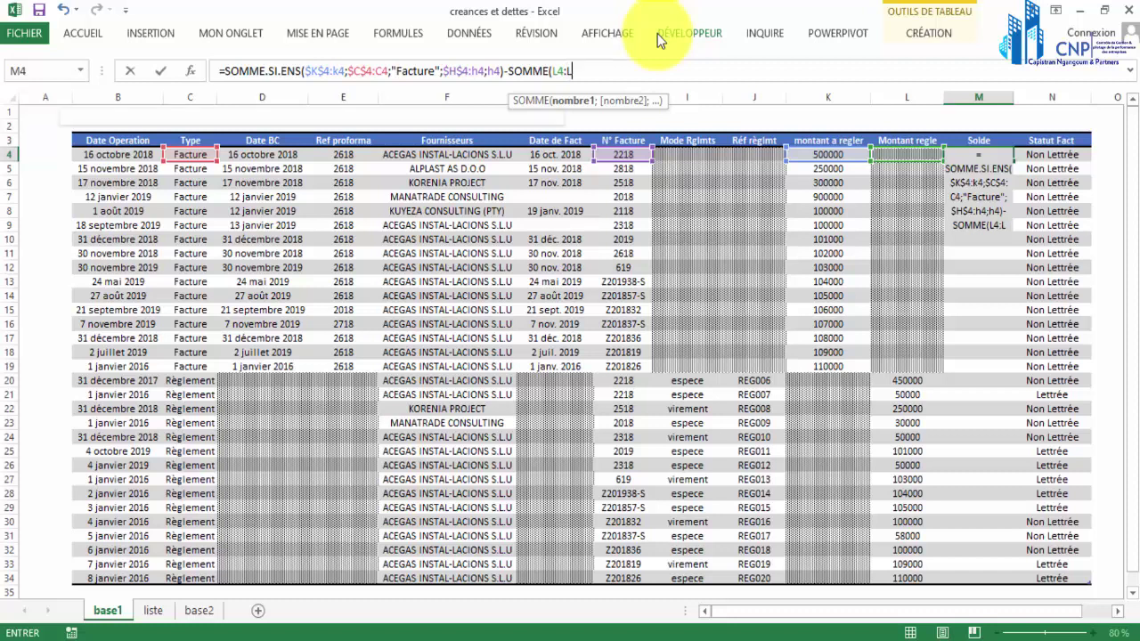
{"action": "type", "text": "L4"}
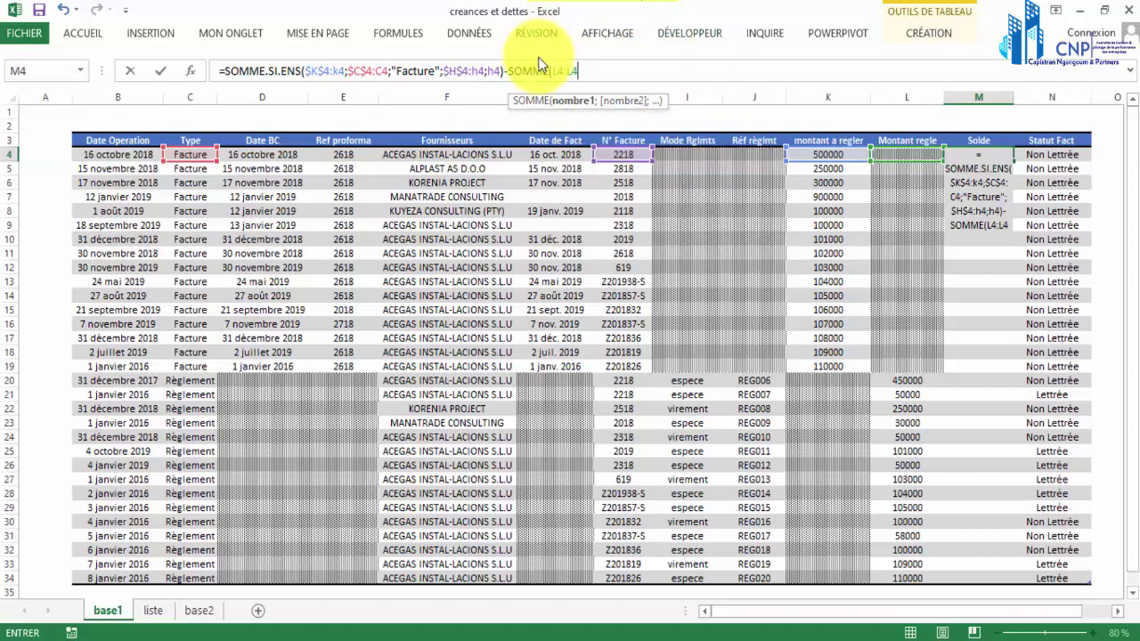
Make the first reference of the Montant regle range absolute, giving $L$4:L4, and end the argument with a semicolon.
{"action": "left_click", "coordinate": [553, 73]}
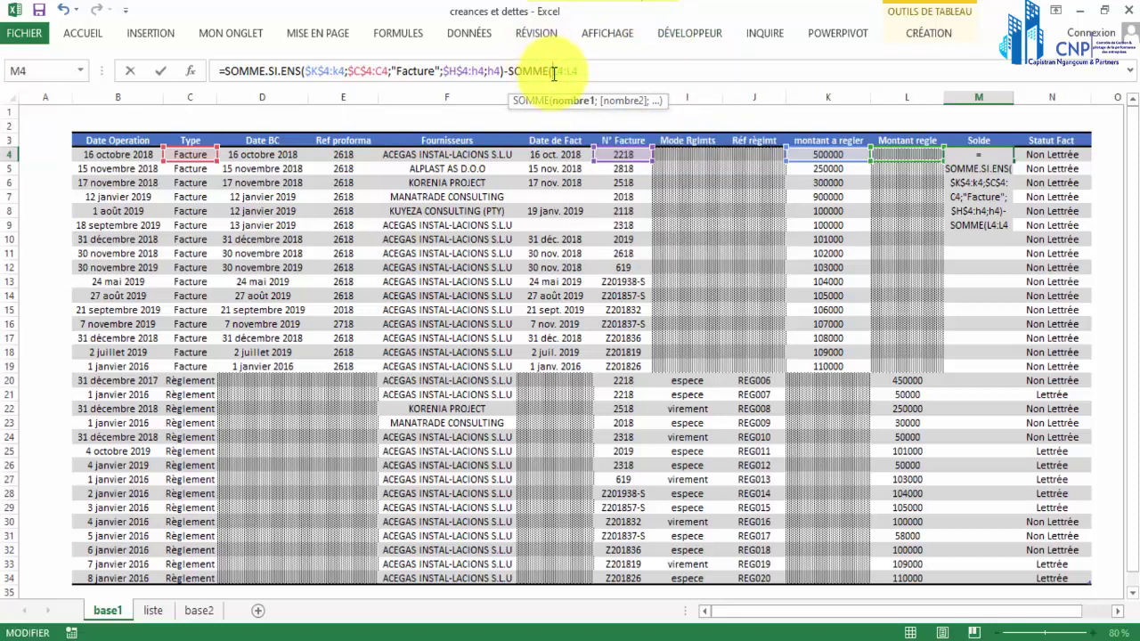
{"action": "key", "text": "F3"}
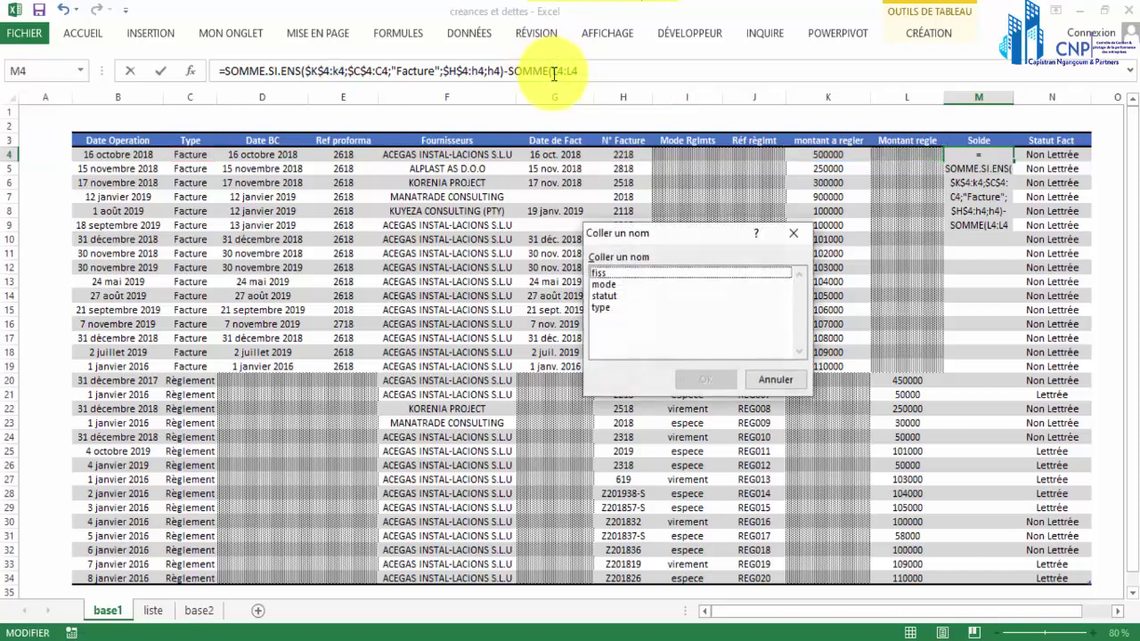
{"action": "left_click", "coordinate": [804, 233]}
{"action": "left_click", "coordinate": [548, 73]}
{"action": "key", "text": "F4"}
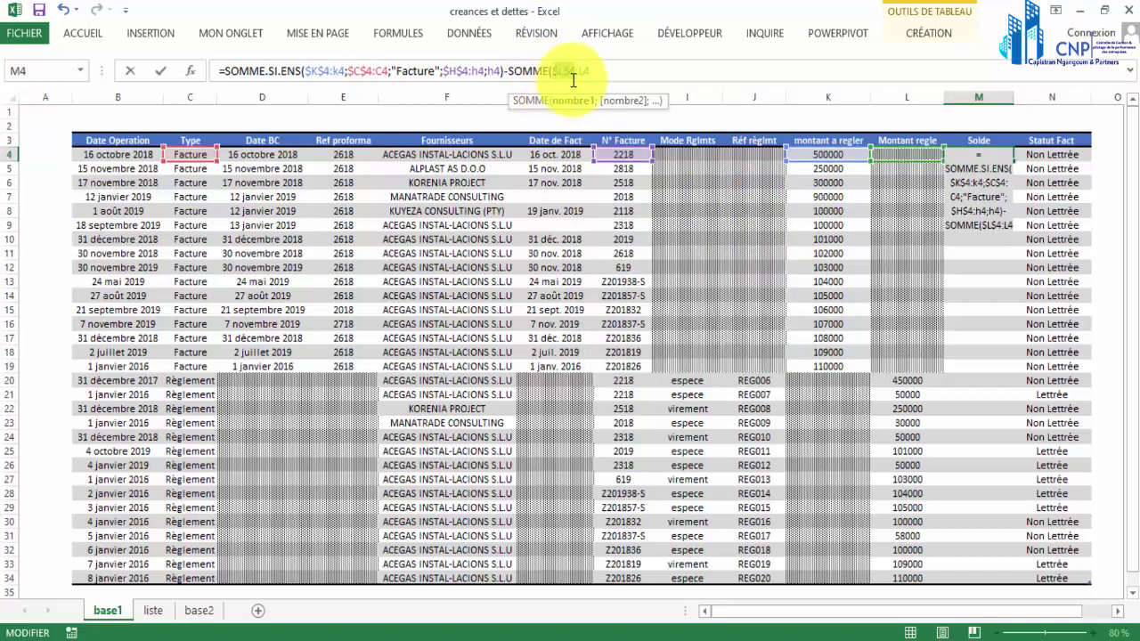
{"action": "left_click", "coordinate": [609, 72]}
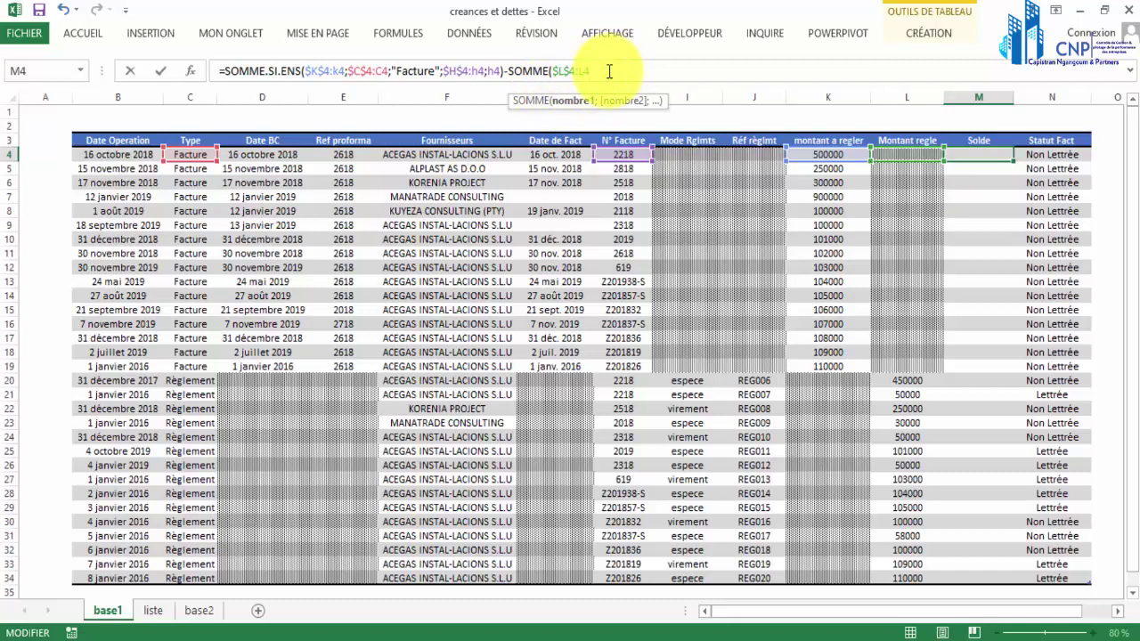
{"action": "type", "text": ";"}
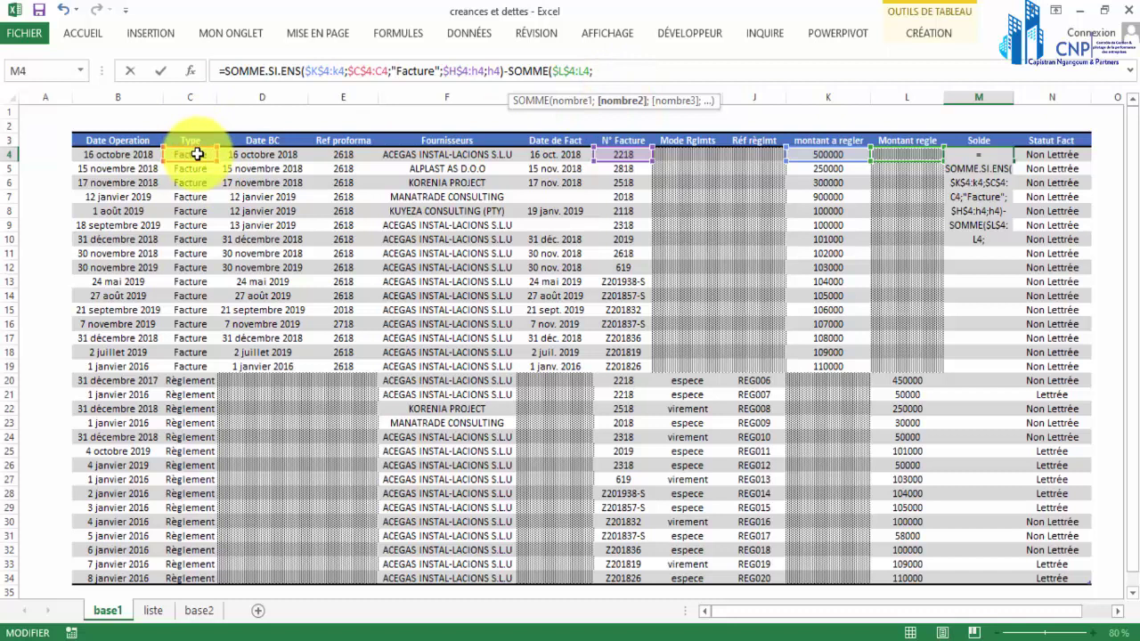
Enter C4:c4 in the Type column as the criteria range of the subtracted function.
{"action": "type", "text": "C"}
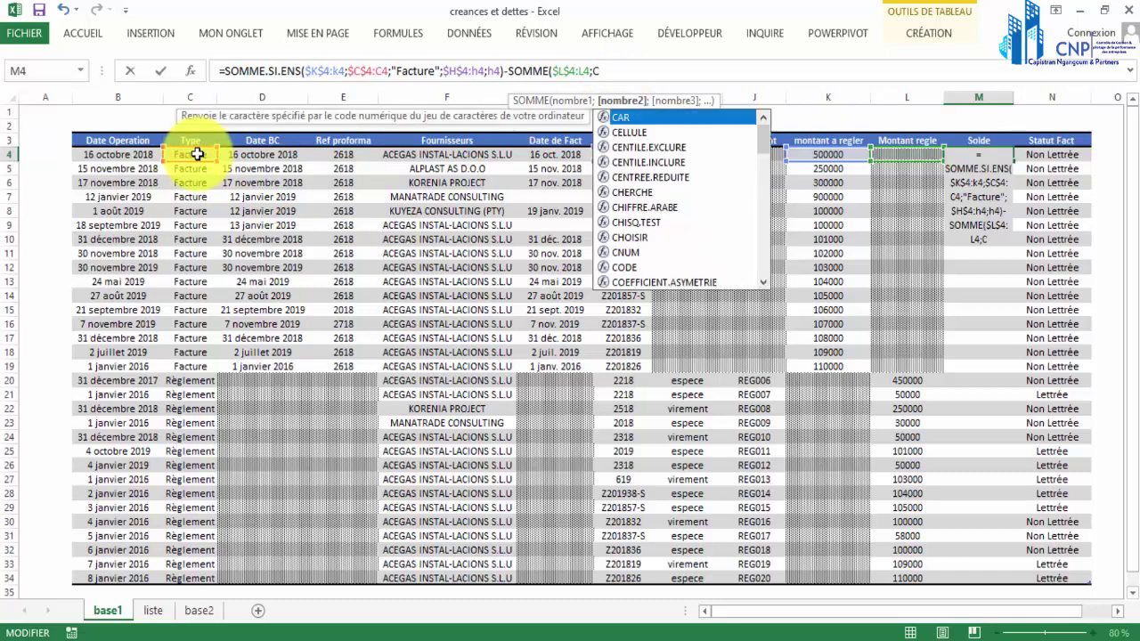
{"action": "type", "text": "4"}
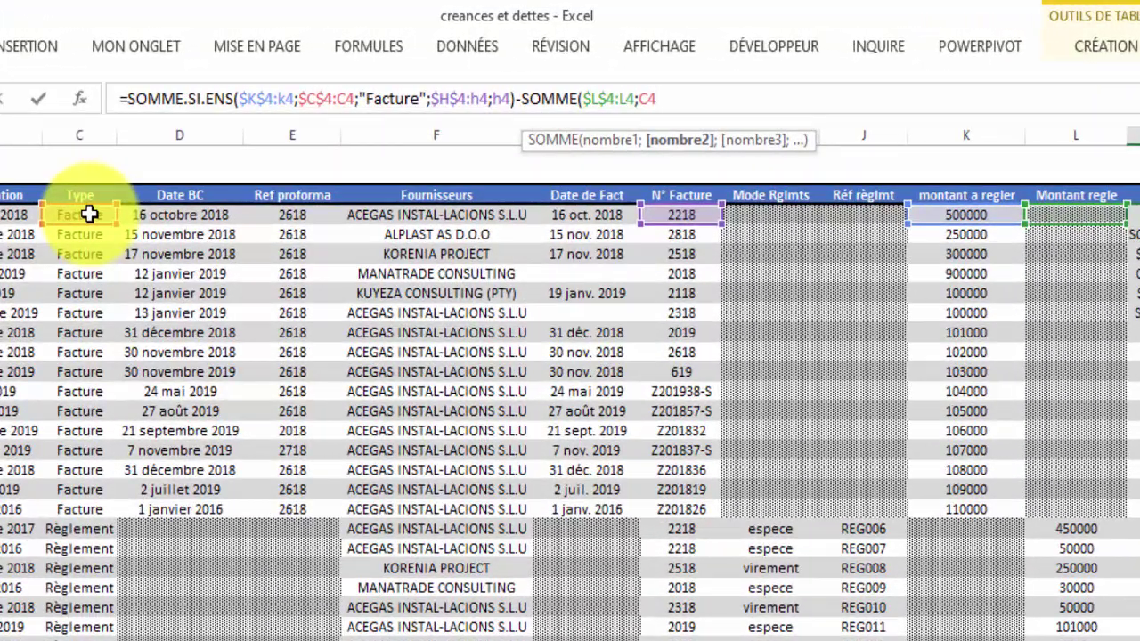
{"action": "type", "text": ";"}
{"action": "key", "text": "BackSpace"}
{"action": "type", "text": "."}
{"action": "type", "text": "/"}
{"action": "type", "text": "c4"}
Make the first reference of the subtracted function's Type range absolute, giving $C$4:c4, and end the argument with a semicolon.
{"action": "left_click", "coordinate": [646, 98]}
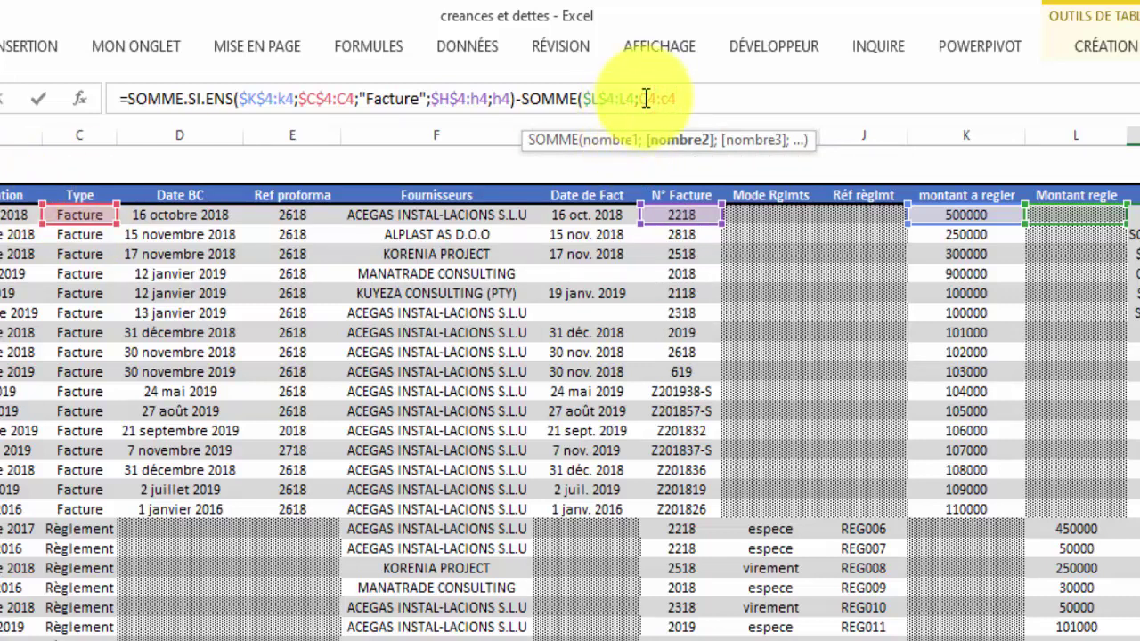
{"action": "key", "text": "F4"}
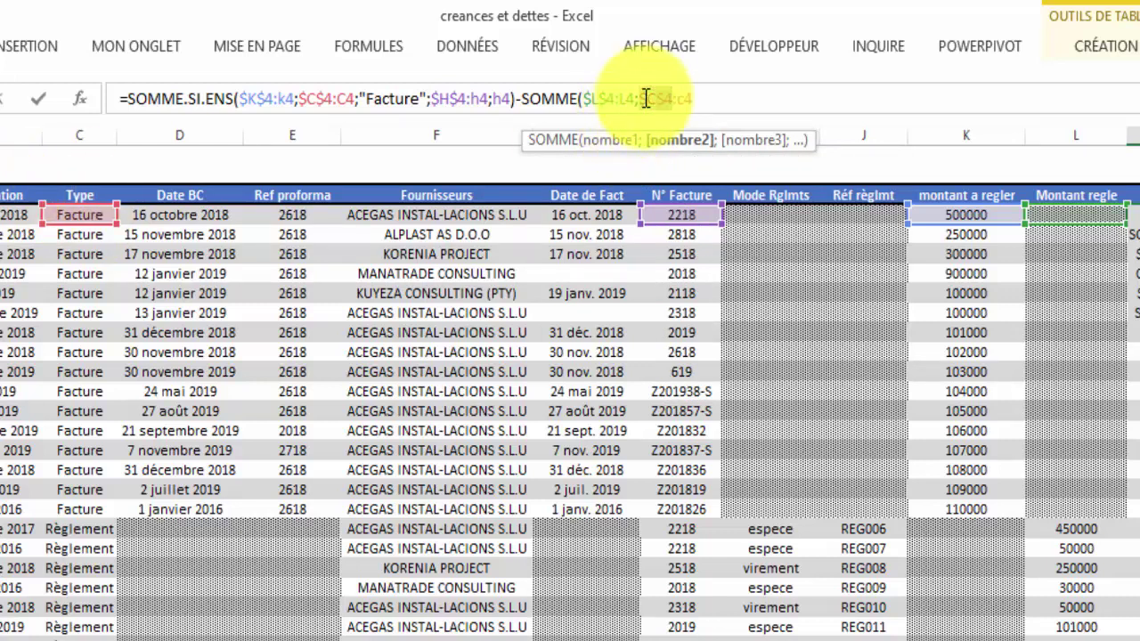
{"action": "left_click", "coordinate": [698, 98]}
{"action": "type", "text": ";"}
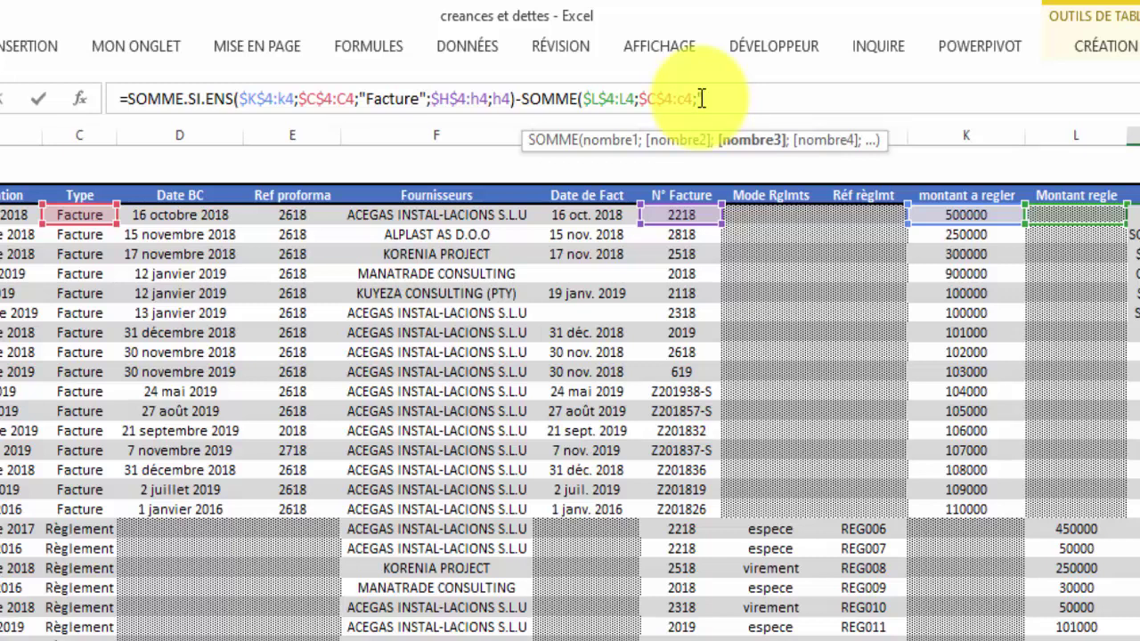
Enter "Règlement" as the criterion for the Type range and end the argument with a semicolon.
{"action": "type", "text": "\""}
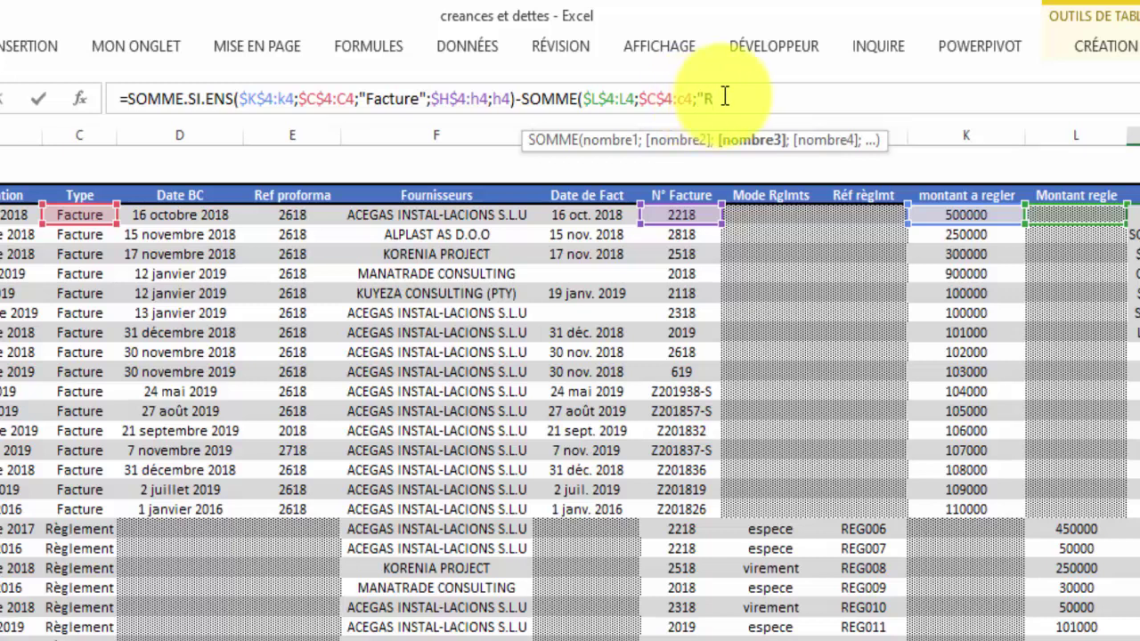
{"action": "type", "text": "Règlement\""}
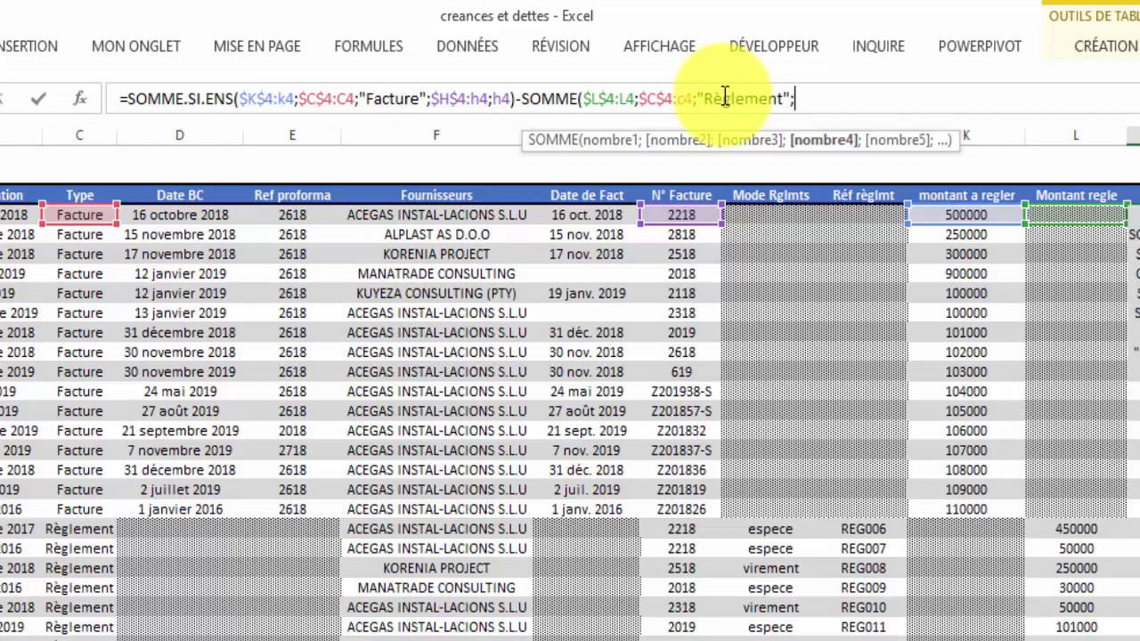
{"action": "type", "text": ";"}
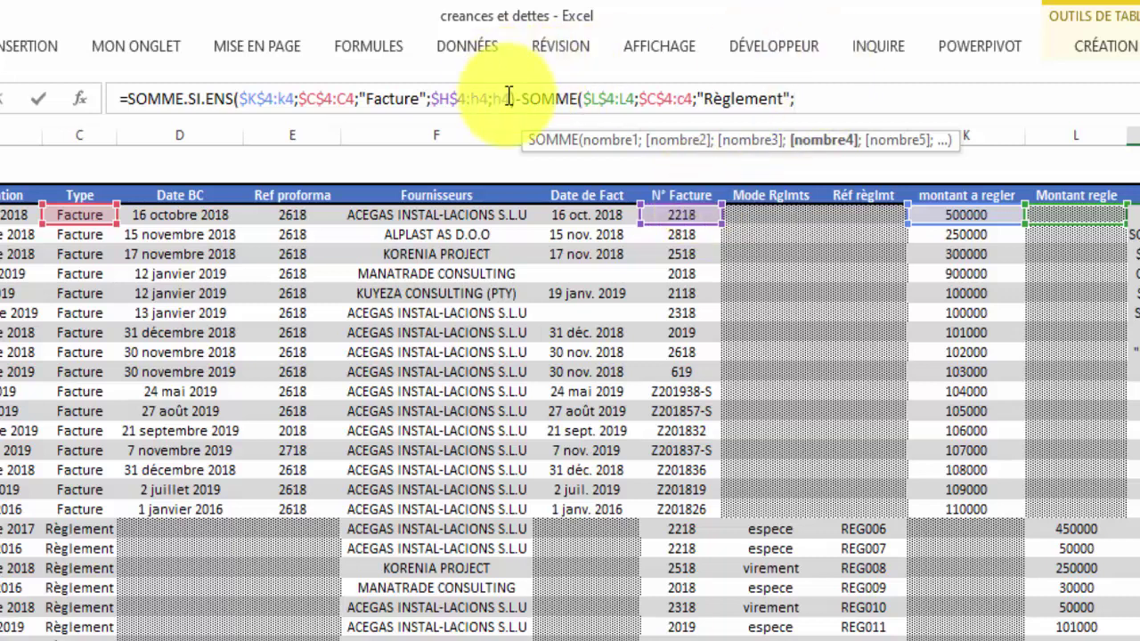
{"action": "left_click_drag", "start_coordinate": [512, 98], "coordinate": [439, 98]}
{"action": "key", "text": "ctrl+c"}
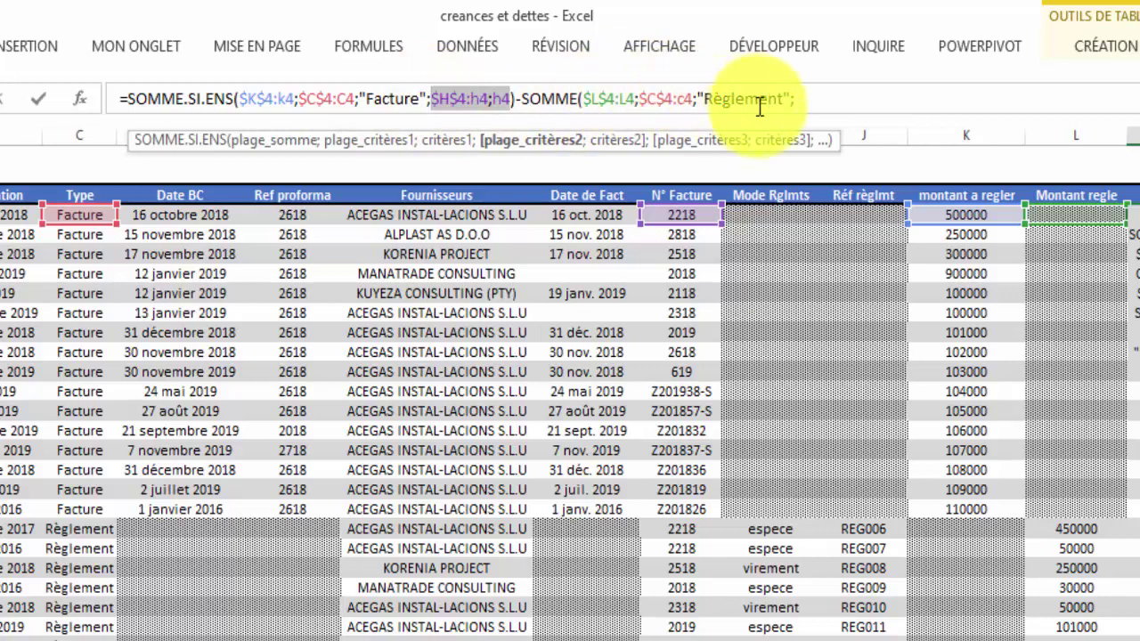
{"action": "left_click", "coordinate": [801, 100]}
{"action": "key", "text": "ctrl+v"}
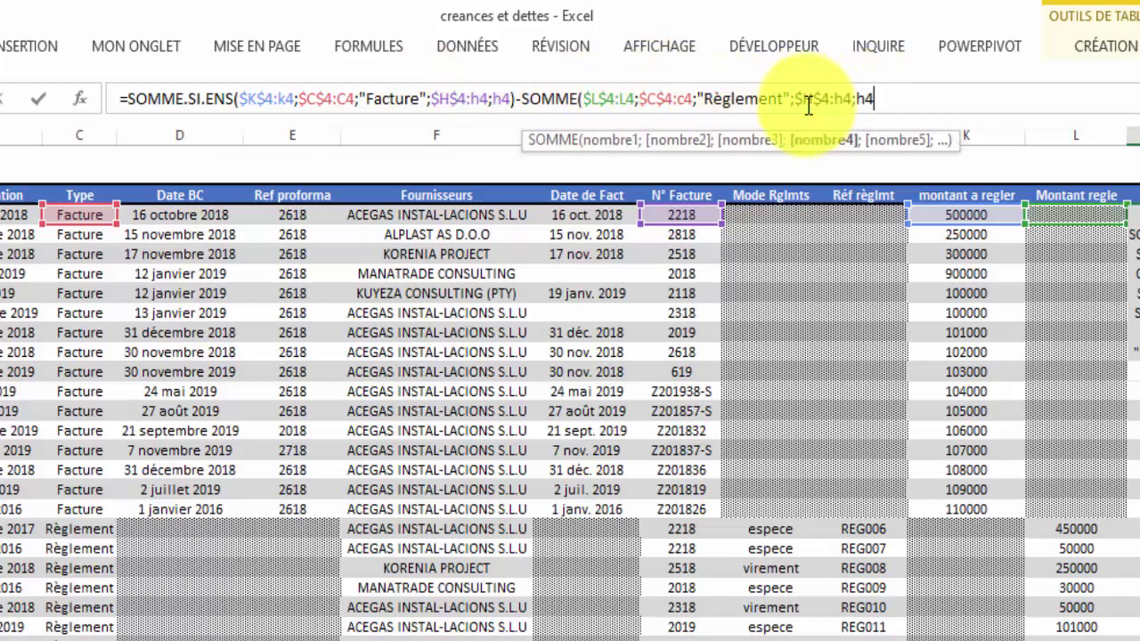
{"action": "mouse_move", "coordinate": [878, 98]}
{"action": "left_mouse_down"}
{"action": "mouse_move", "coordinate": [795, 98]}
{"action": "mouse_move", "coordinate": [866, 100]}
{"action": "left_mouse_up"}
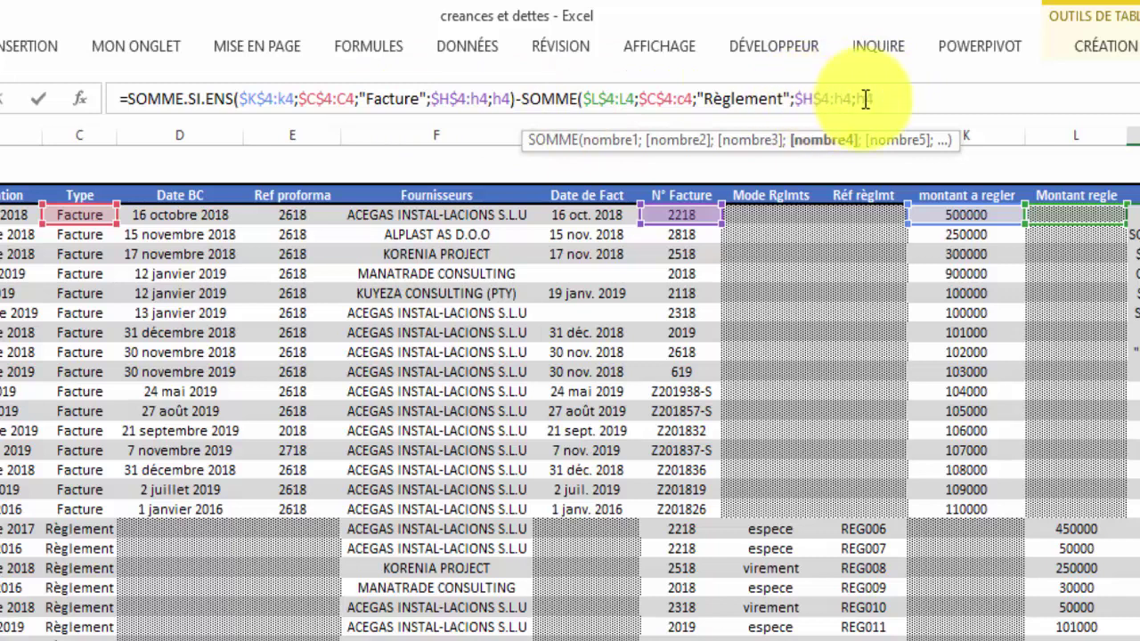
{"action": "key", "text": "BackSpace"}
{"action": "key", "text": "BackSpace"}
{"action": "key", "text": "BackSpace"}
{"action": "key", "text": "BackSpace"}
{"action": "key", "text": "BackSpace"}
{"action": "key", "text": "BackSpace"}
{"action": "key", "text": "BackSpace"}
{"action": "key", "text": "BackSpace"}
{"action": "key", "text": "BackSpace"}
{"action": "key", "text": "BackSpace"}
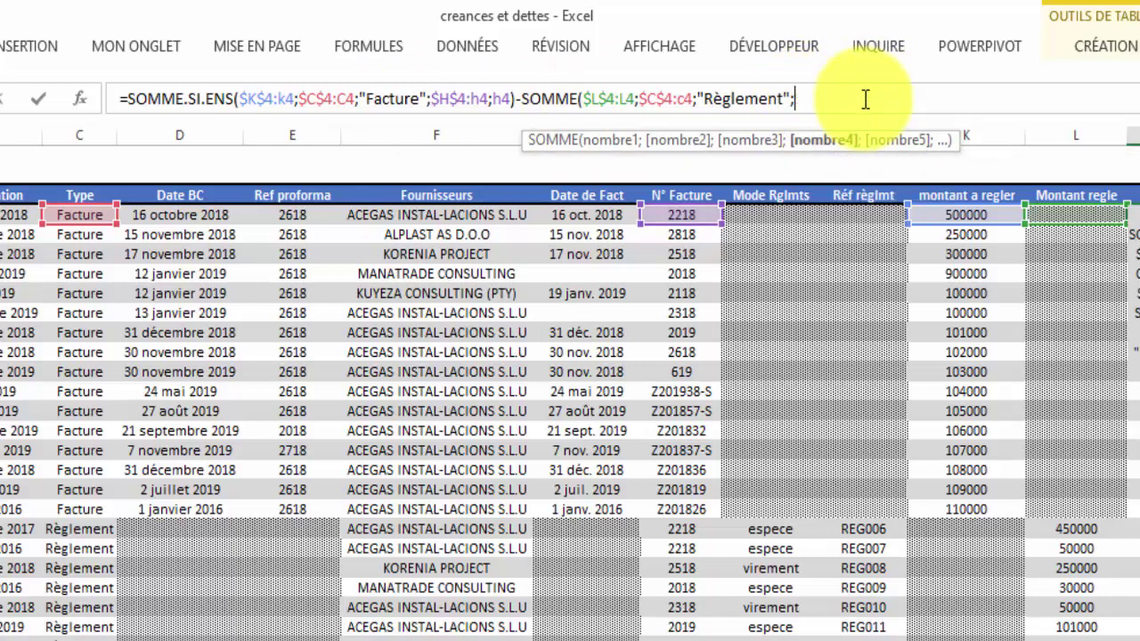
Enter $H$4:H4 in the N° Facture column as the subtracted function's second criteria range, with only the first reference absolute, ending with a semicolon.
{"action": "type", "text": "H4:H4"}
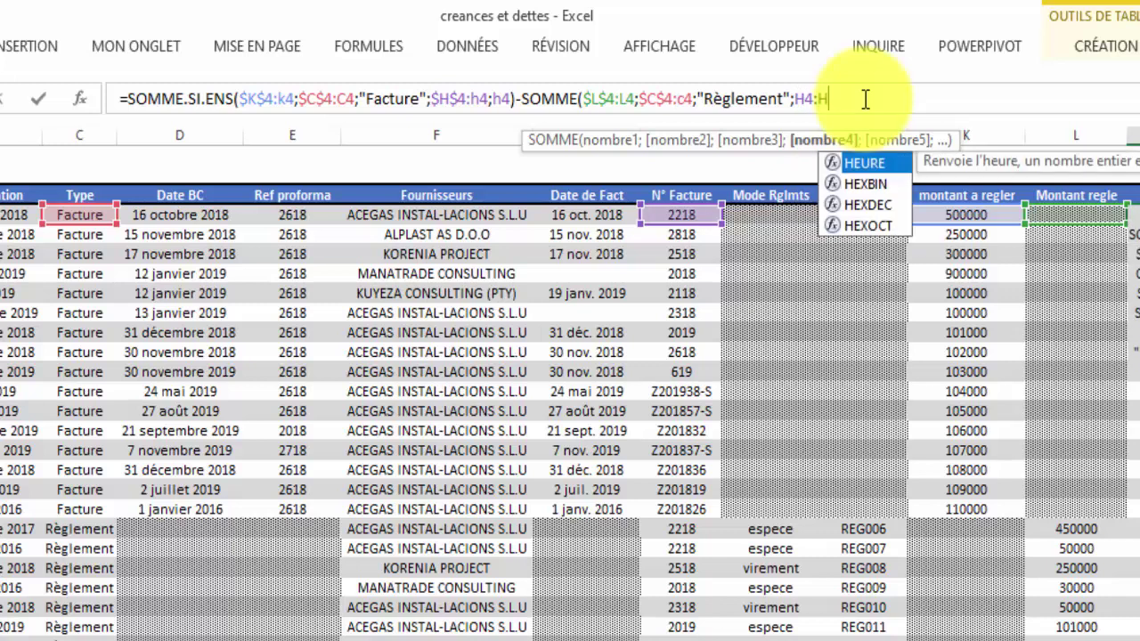
{"action": "left_click", "coordinate": [793, 98]}
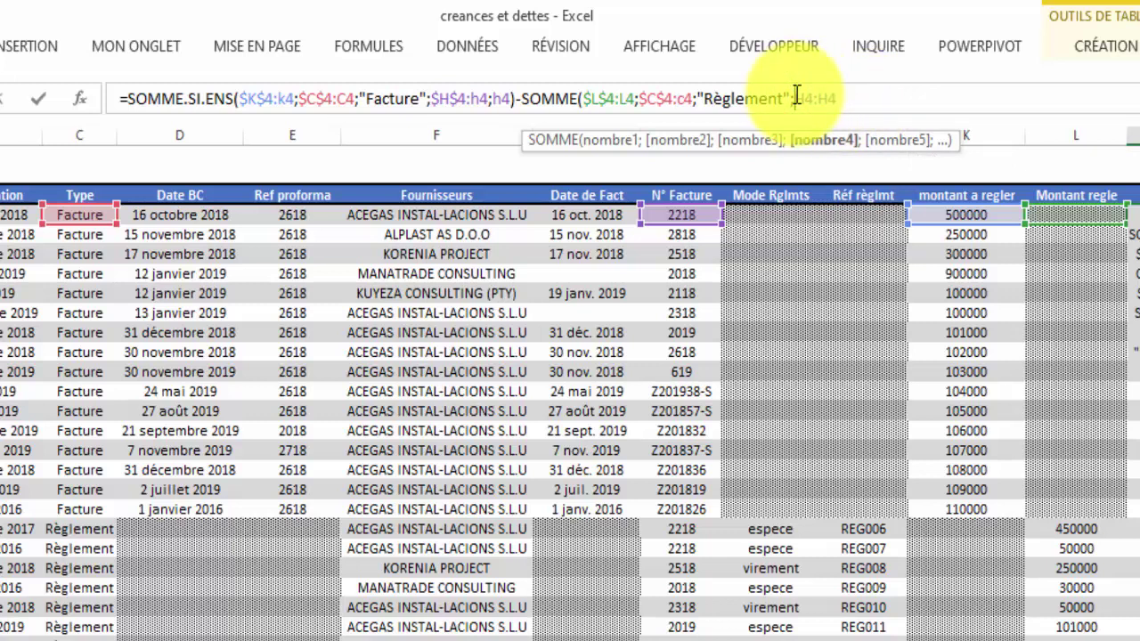
{"action": "key", "text": "F4"}
{"action": "left_click", "coordinate": [866, 98]}
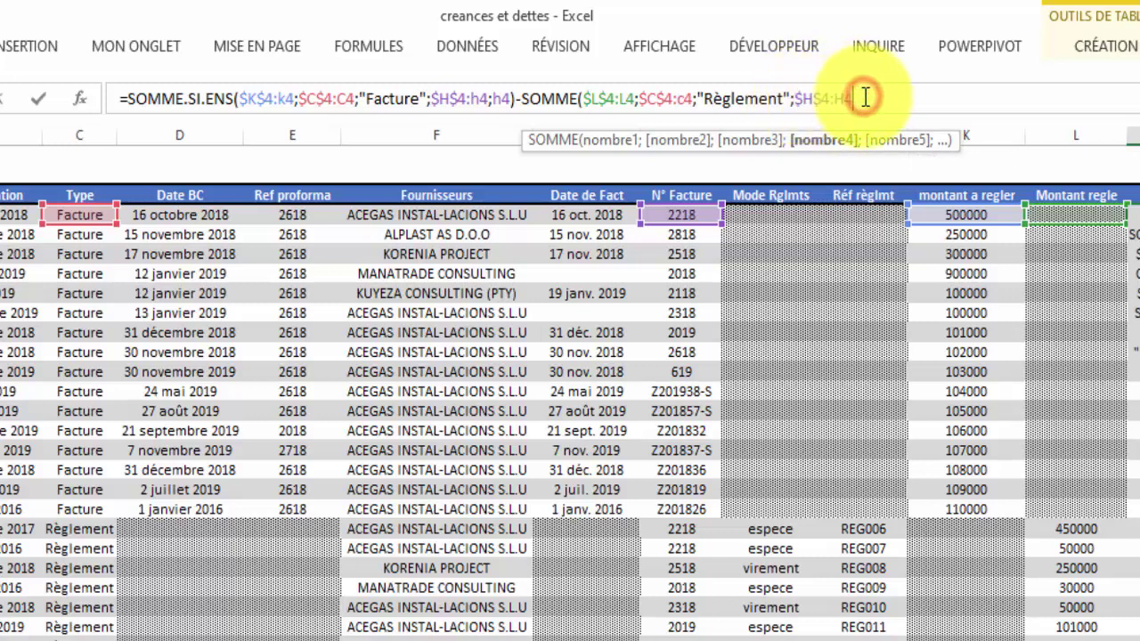
{"action": "type", "text": ";"}
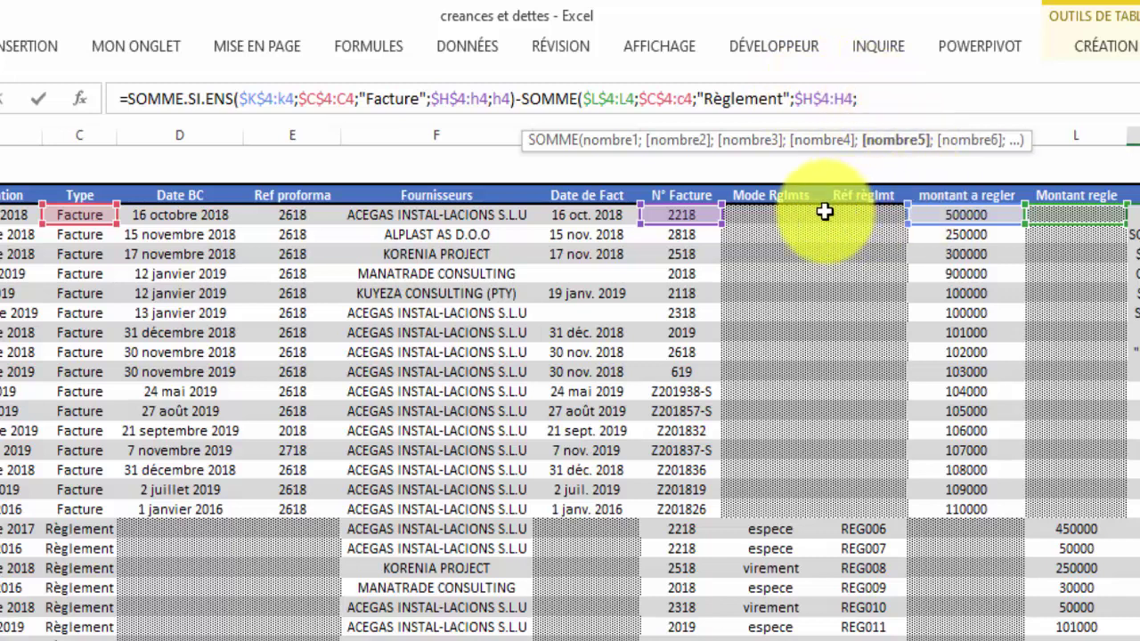
{"action": "left_click", "coordinate": [687, 213]}
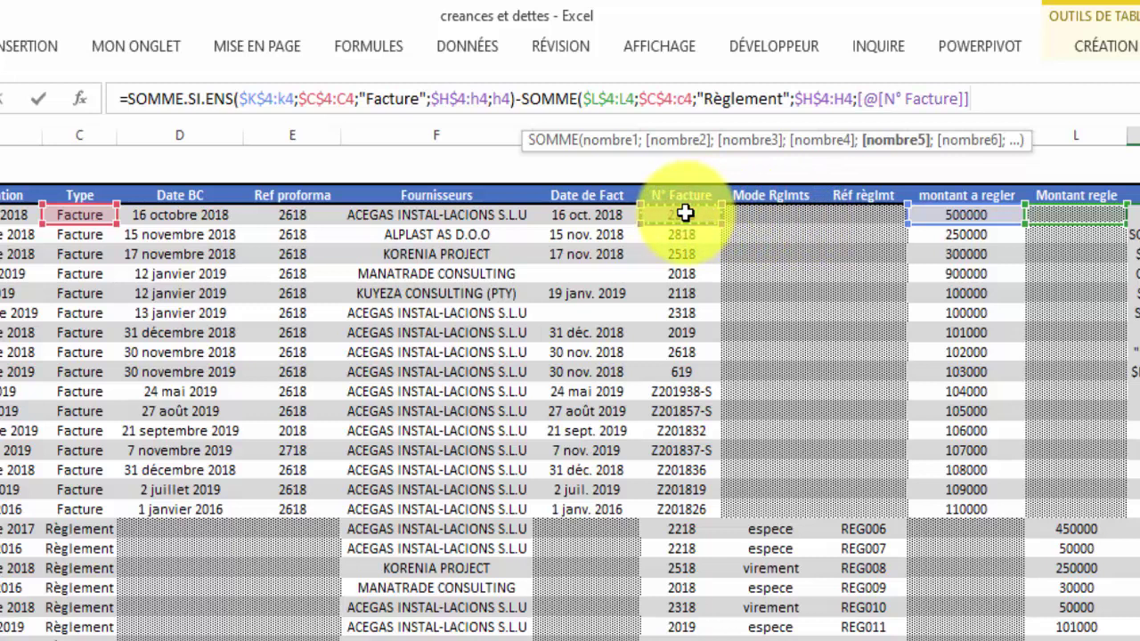
{"action": "key", "text": "BackSpace"}
{"action": "key", "text": "BackSpace"}
{"action": "key", "text": "BackSpace"}
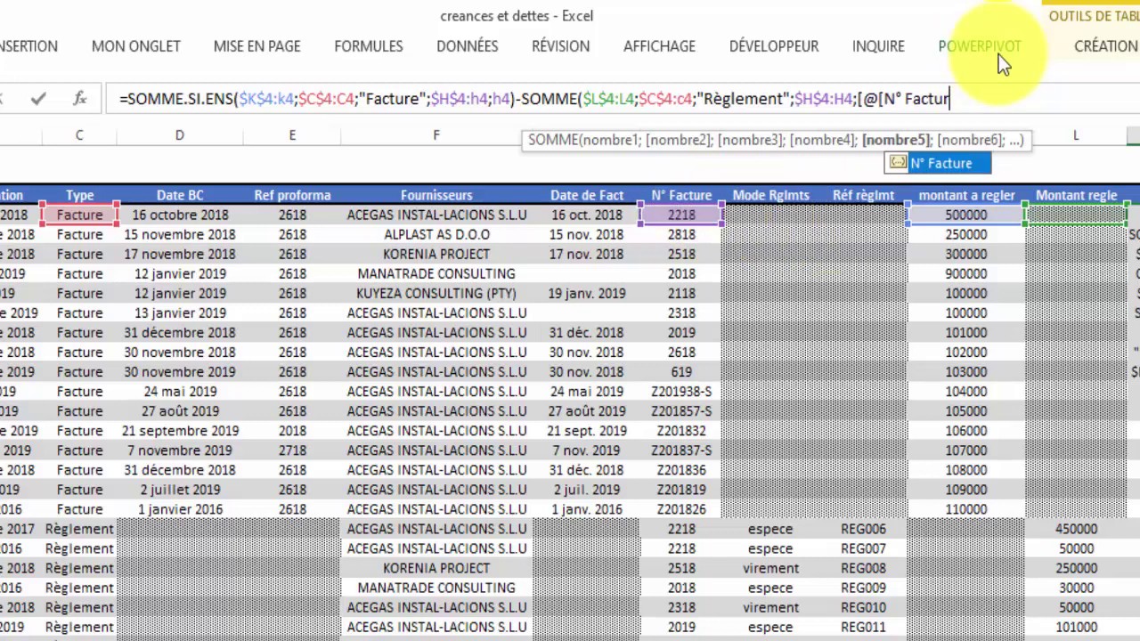
{"action": "key", "text": "BackSpace"}
{"action": "key", "text": "BackSpace"}
{"action": "key", "text": "BackSpace"}
{"action": "key", "text": "BackSpace"}
{"action": "key", "text": "BackSpace"}
{"action": "key", "text": "BackSpace"}
{"action": "key", "text": "BackSpace"}
{"action": "key", "text": "BackSpace"}
{"action": "key", "text": "BackSpace"}
{"action": "key", "text": "BackSpace"}
{"action": "key", "text": "BackSpace"}
{"action": "key", "text": "BackSpace"}
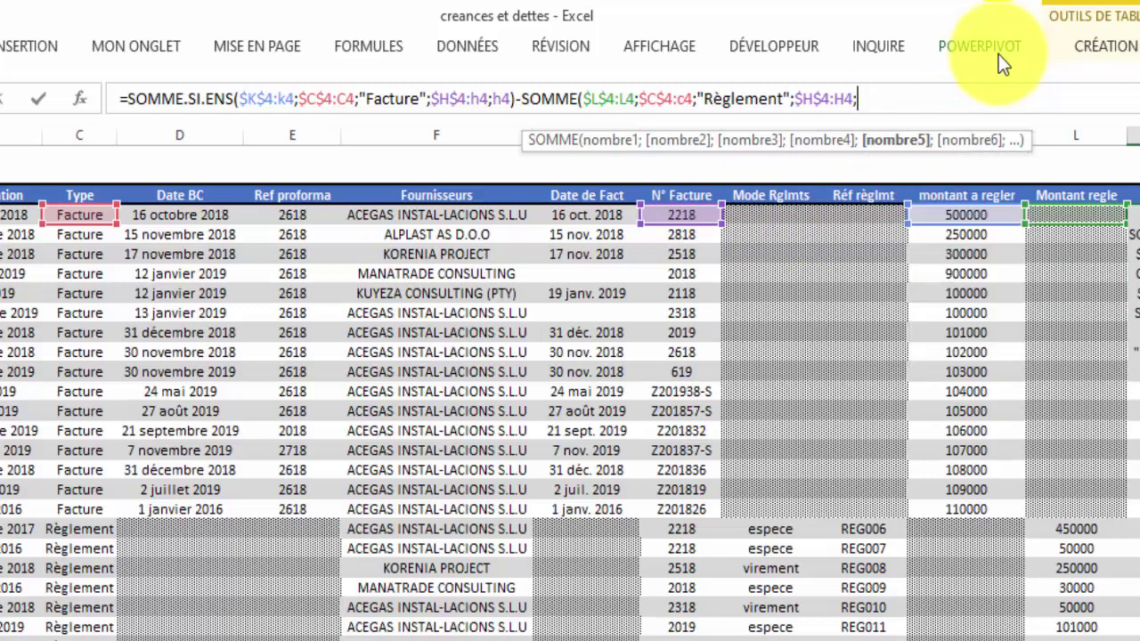
Enter H4 as the N° Facture criterion and close the parenthesis of the subtracted function.
{"action": "key", "text": "BackSpace"}
{"action": "type", "text": ";H"}
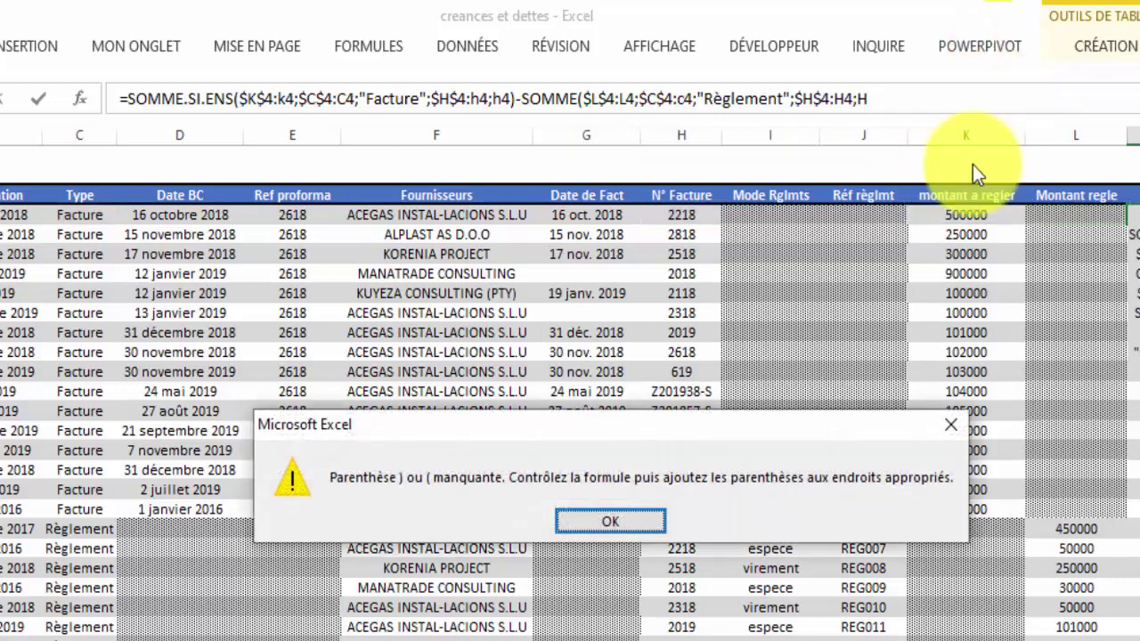
{"action": "left_click", "coordinate": [937, 417]}
{"action": "key", "text": "Return"}
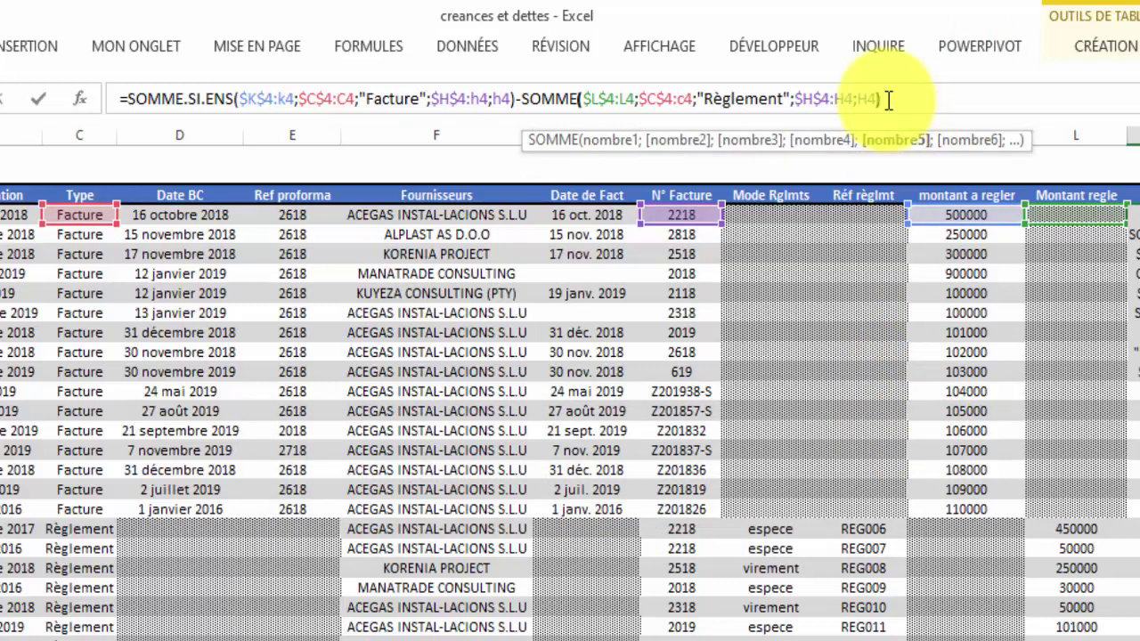
{"action": "left_click", "coordinate": [888, 99]}
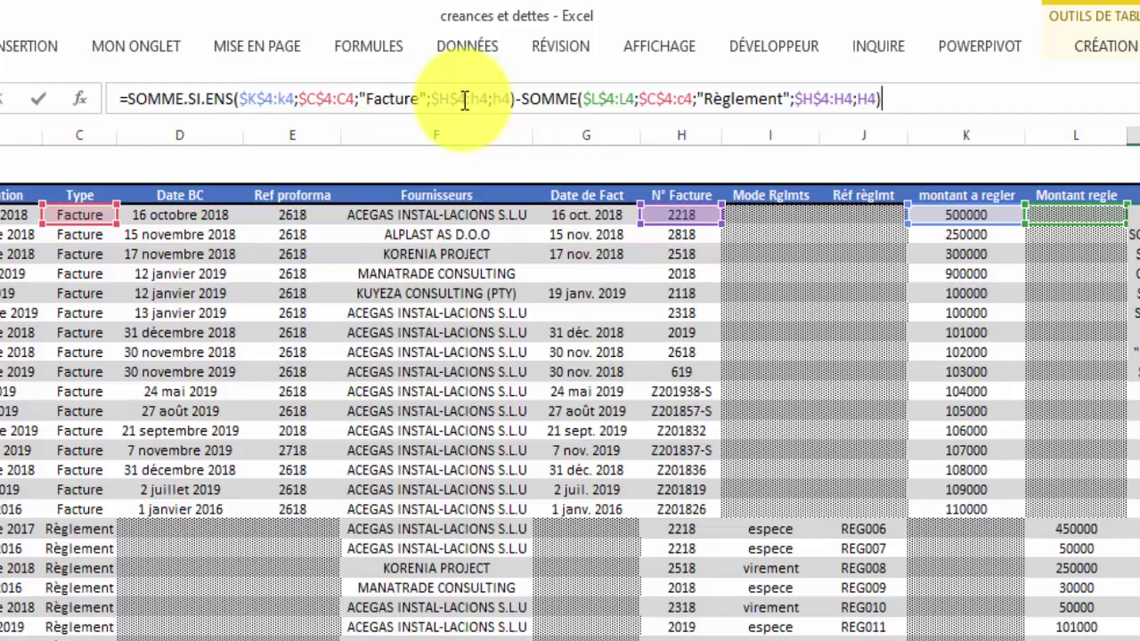
Replace the subtracted SOMME function with SOMME.SI.ENS, keeping its existing arguments.
{"action": "mouse_move", "coordinate": [463, 100]}
{"action": "left_mouse_down"}
{"action": "mouse_move", "coordinate": [470, 94]}
{"action": "mouse_move", "coordinate": [436, 98]}
{"action": "mouse_move", "coordinate": [497, 107]}
{"action": "mouse_move", "coordinate": [485, 104]}
{"action": "left_mouse_up"}
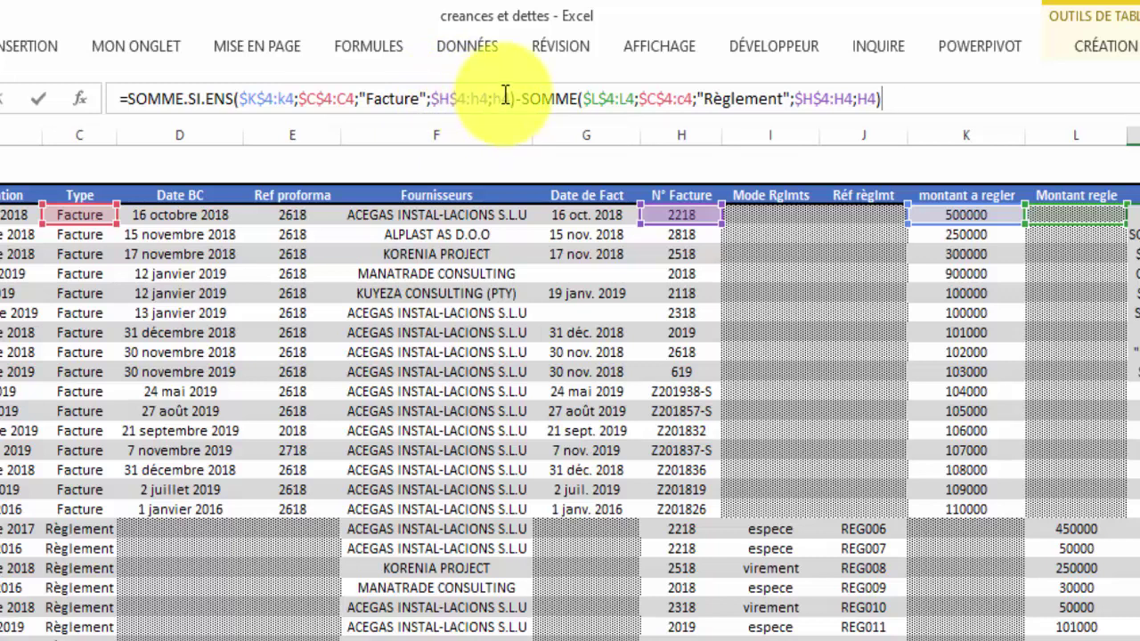
{"action": "left_click", "coordinate": [579, 99]}
{"action": "type", "text": ".SI"}
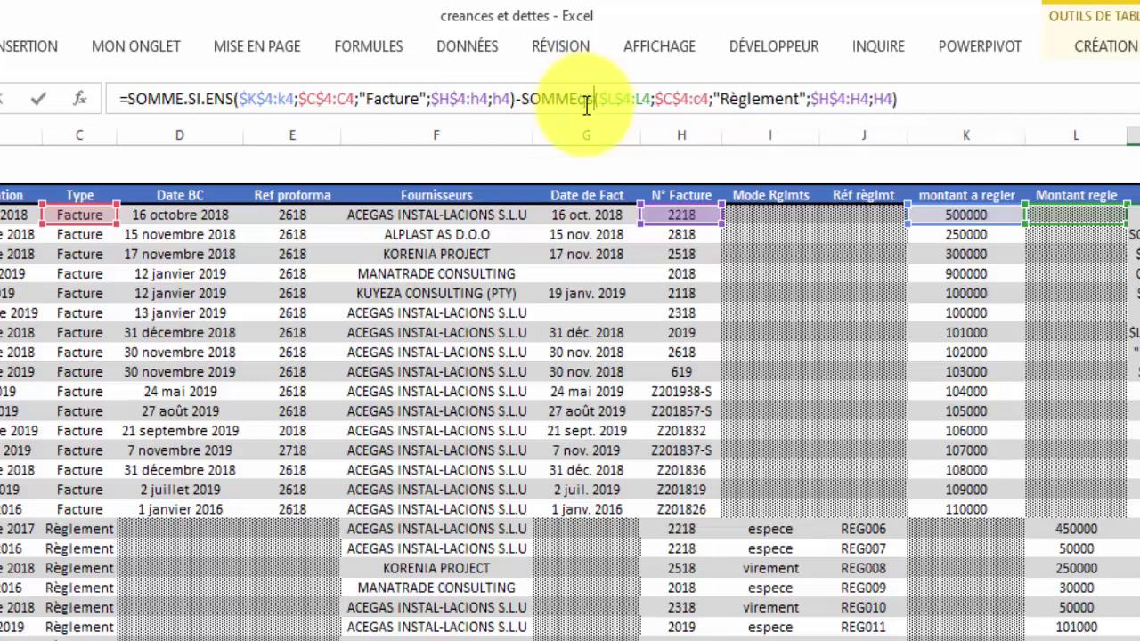
{"action": "key", "text": "BackSpace"}
{"action": "key", "text": "BackSpace"}
{"action": "key", "text": "BackSpace"}
{"action": "key", "text": "BackSpace"}
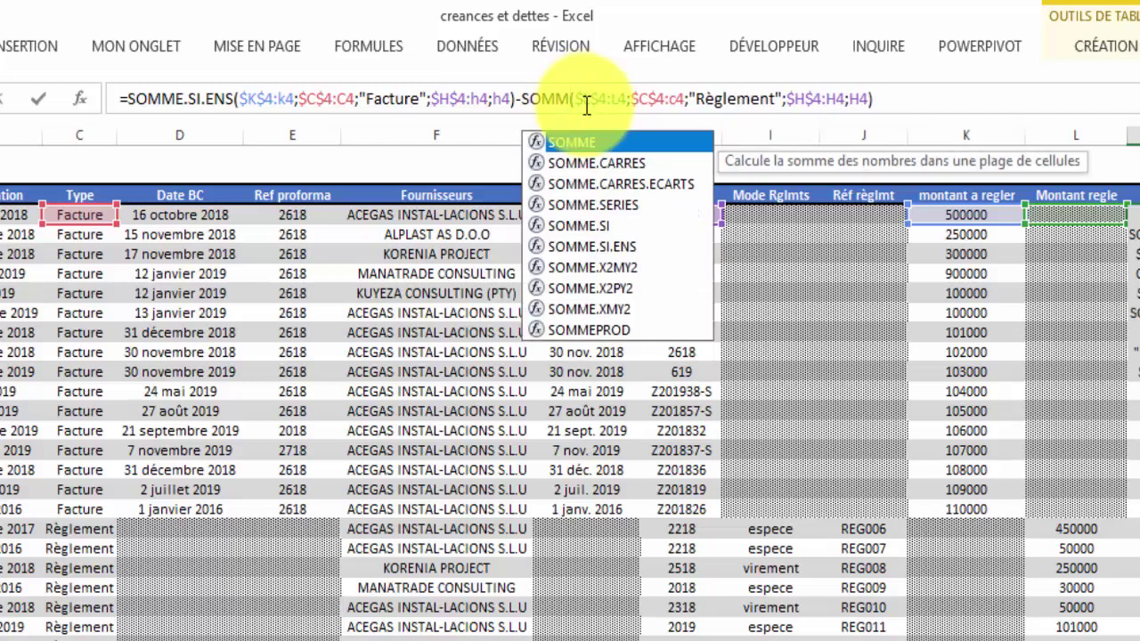
{"action": "double_click", "coordinate": [633, 251]}
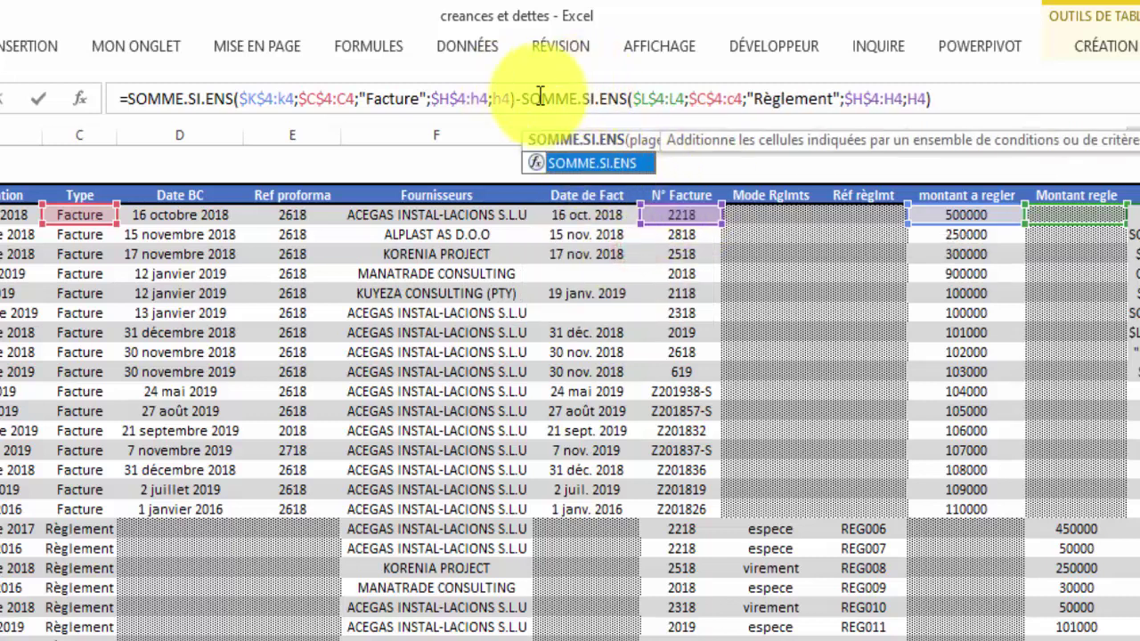
Review each argument of the subtracted SOMME.SI.ENS function, including the N° Facture criterion, and enter the completed formula in the Solde column.
{"action": "left_click", "coordinate": [681, 99]}
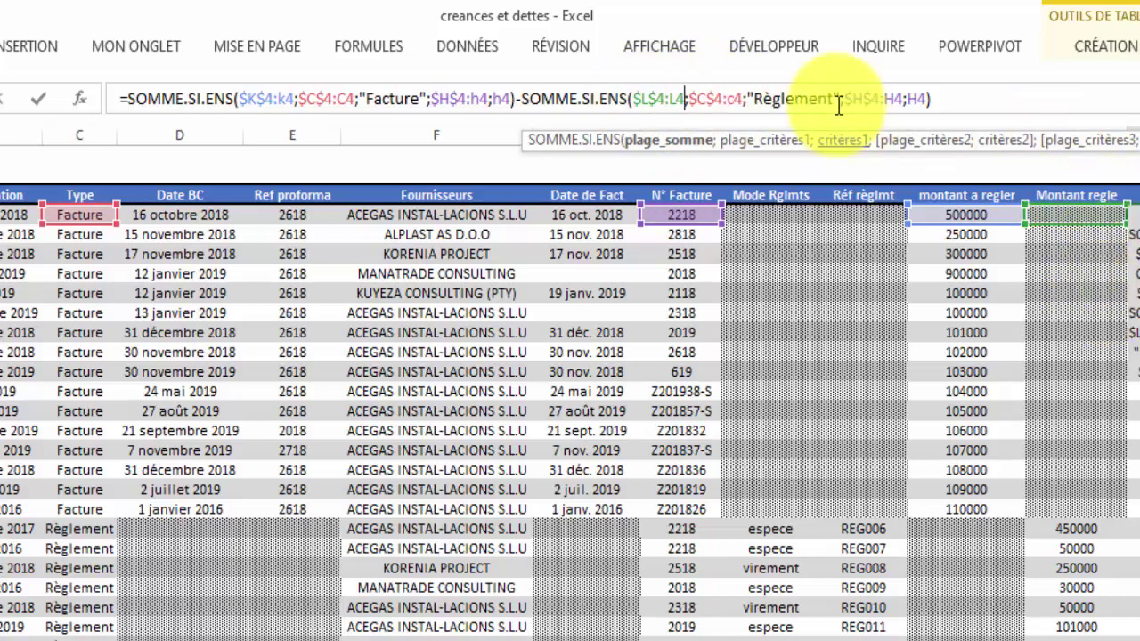
{"action": "left_click", "coordinate": [744, 98]}
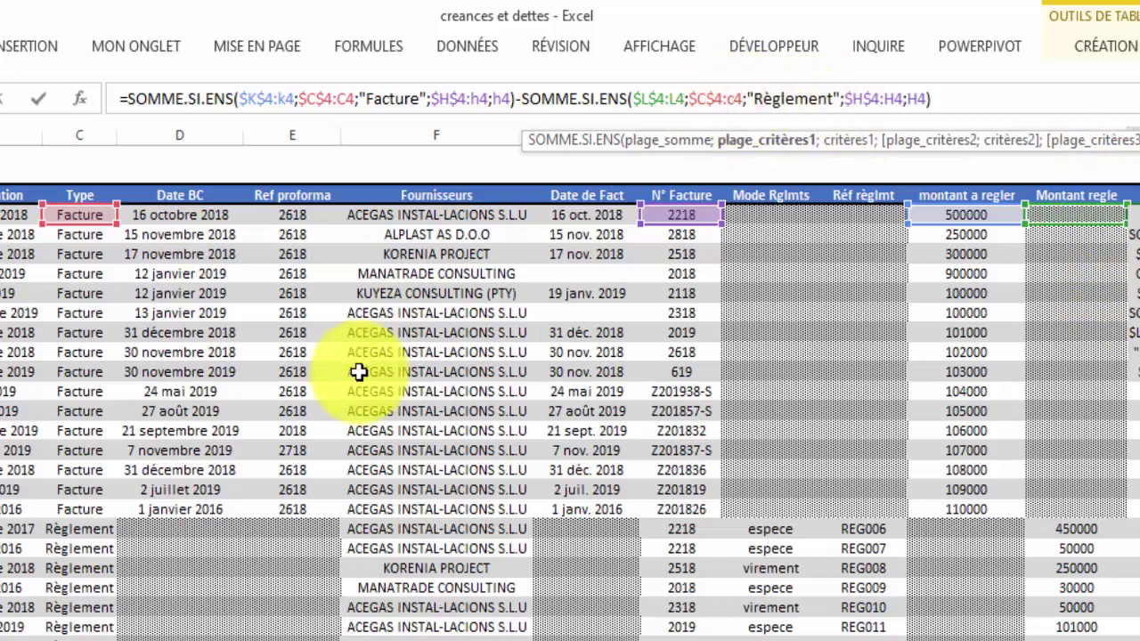
{"action": "left_click", "coordinate": [789, 99]}
{"action": "left_click", "coordinate": [879, 99]}
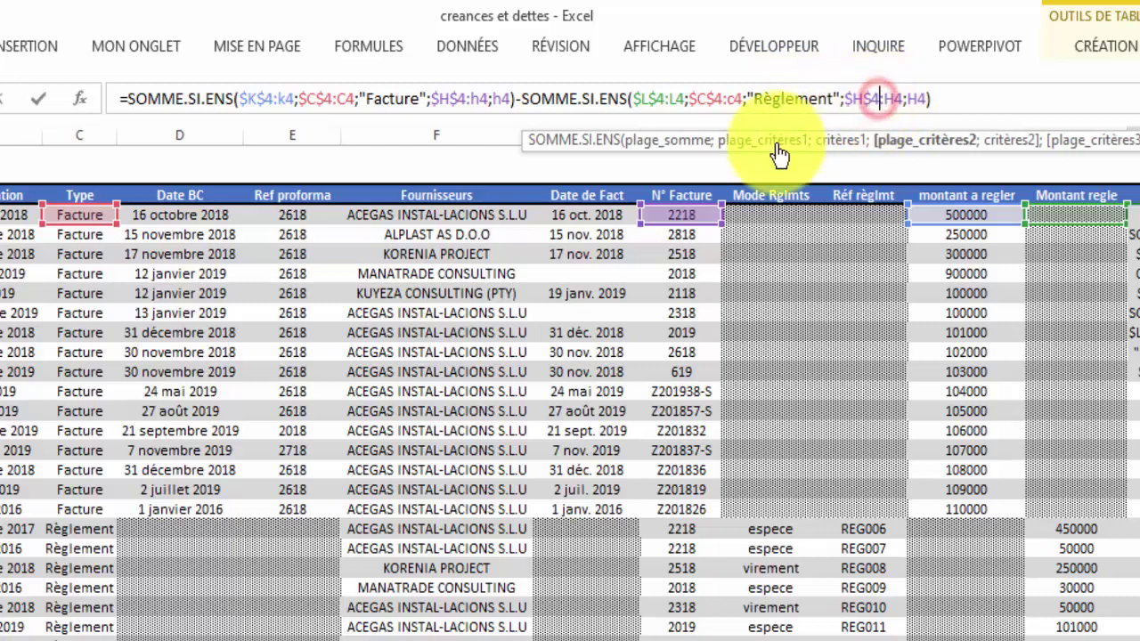
{"action": "left_click", "coordinate": [922, 99]}
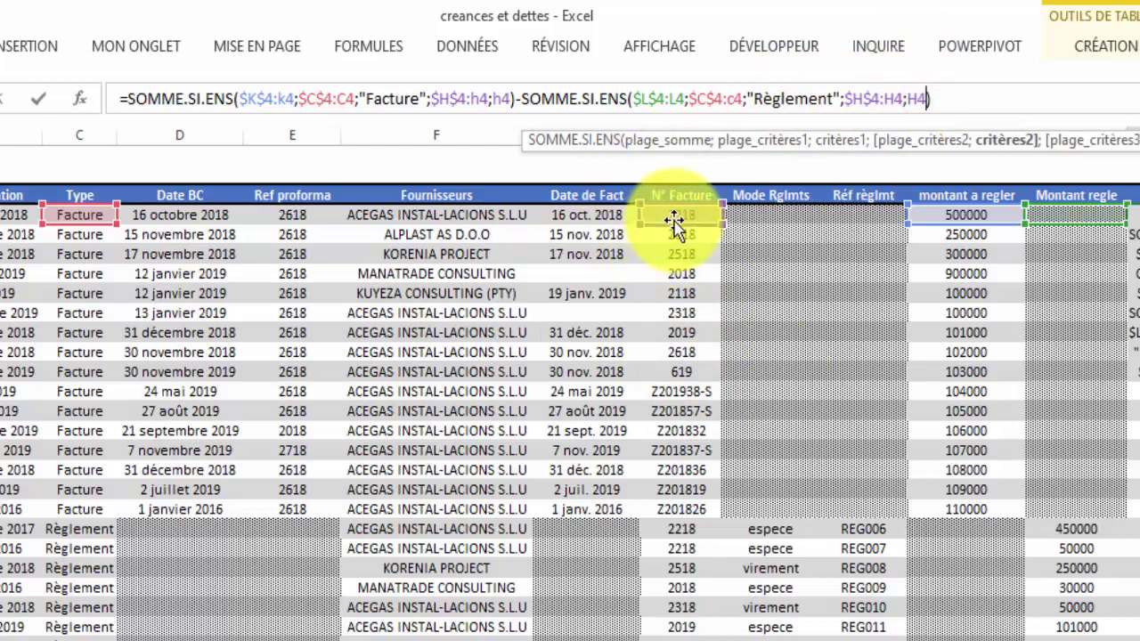
{"action": "left_click", "coordinate": [674, 214]}
{"action": "left_click", "coordinate": [951, 98]}
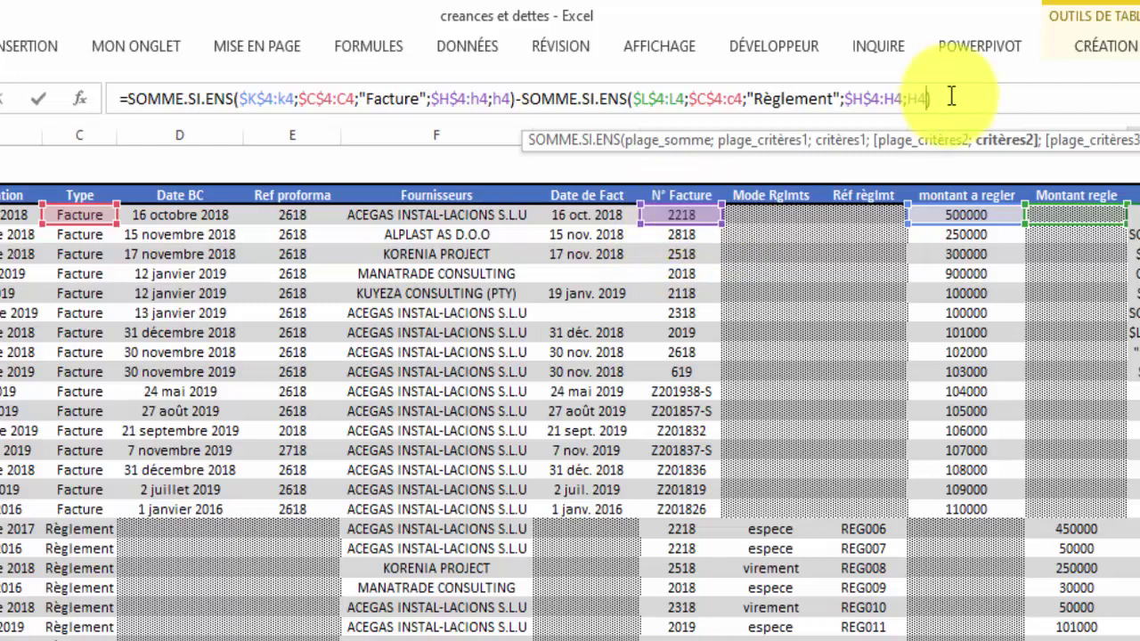
{"action": "key", "text": "Return"}
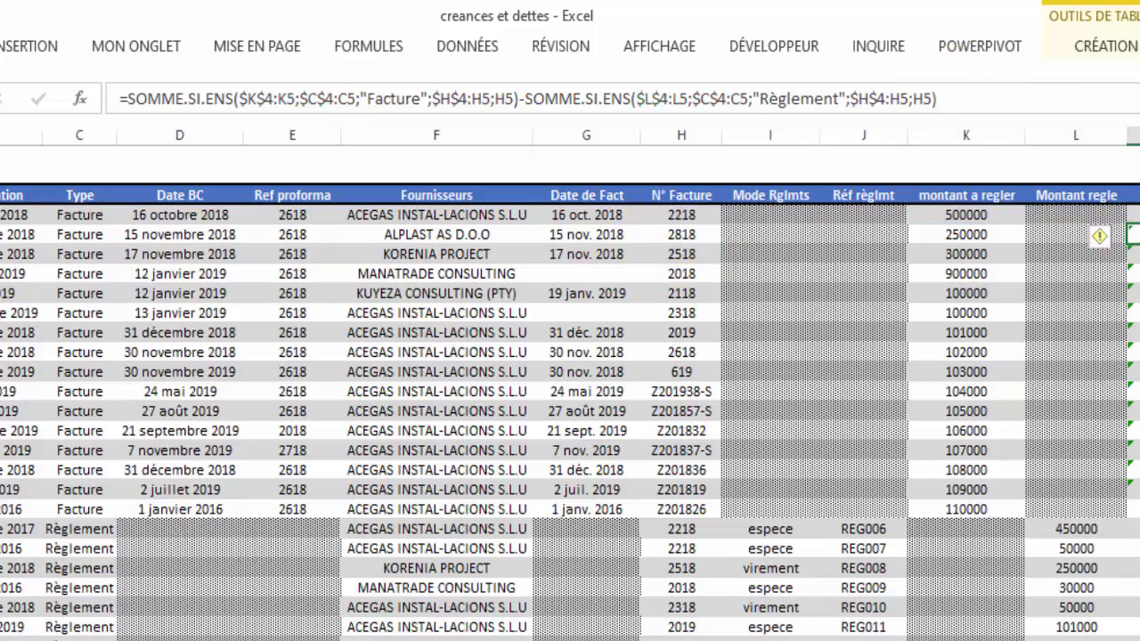
Format all Solde values from M4 down to M34 as Nombre with the thousands separator enabled.
{"action": "left_click_drag", "start_coordinate": [1134, 215], "coordinate": [1136, 547]}
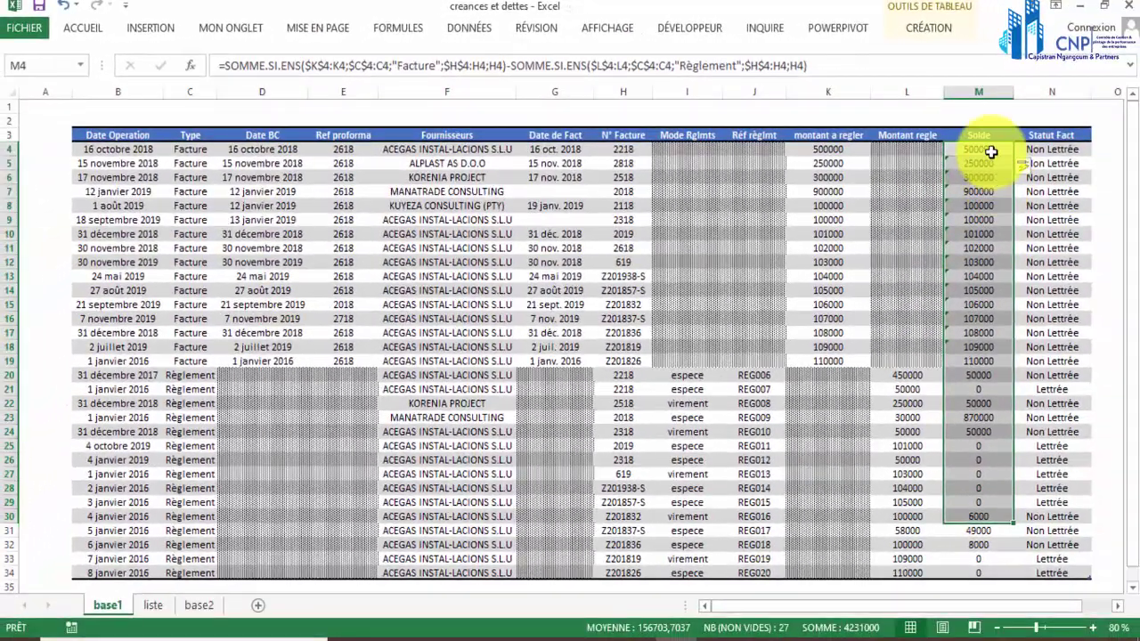
{"action": "key", "text": "ctrl+shift+Down"}
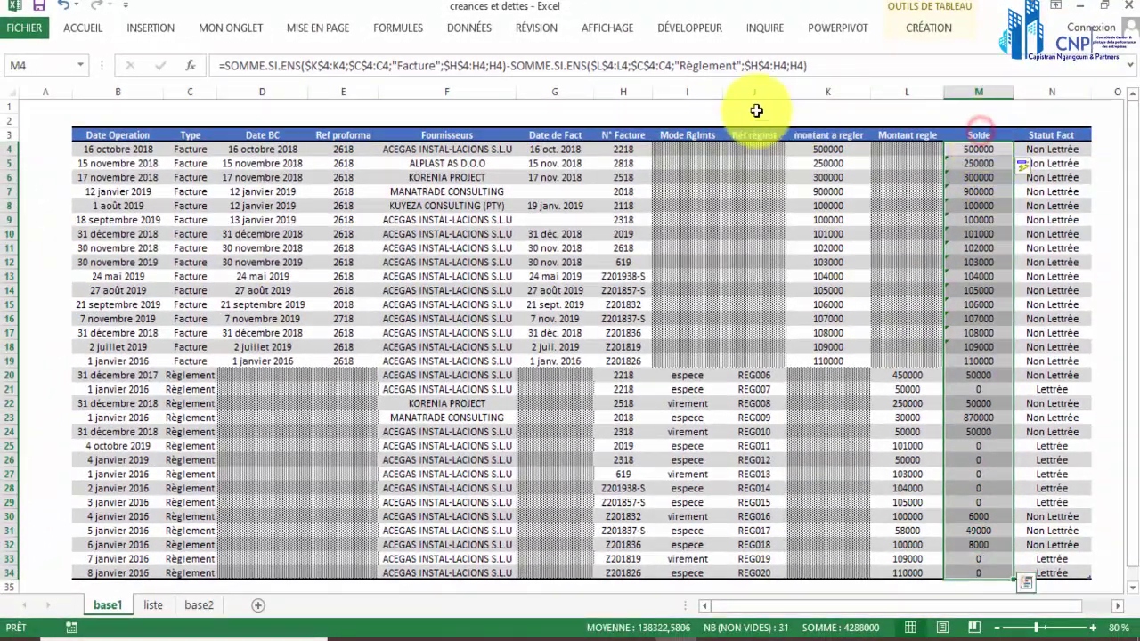
{"action": "left_click", "coordinate": [82, 28]}
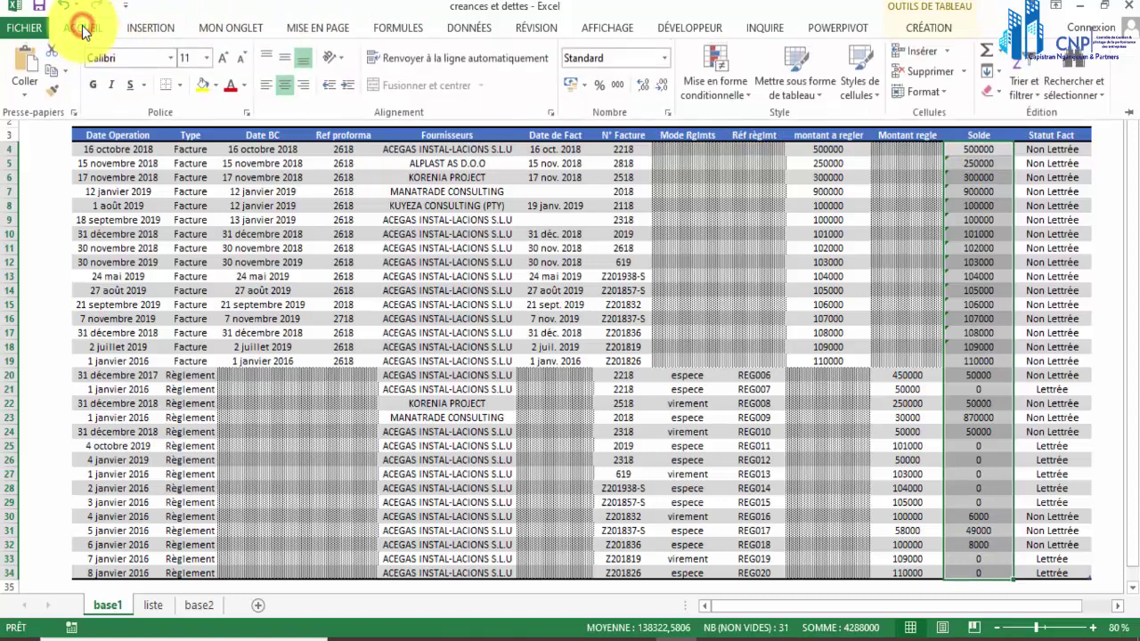
{"action": "left_click", "coordinate": [669, 111]}
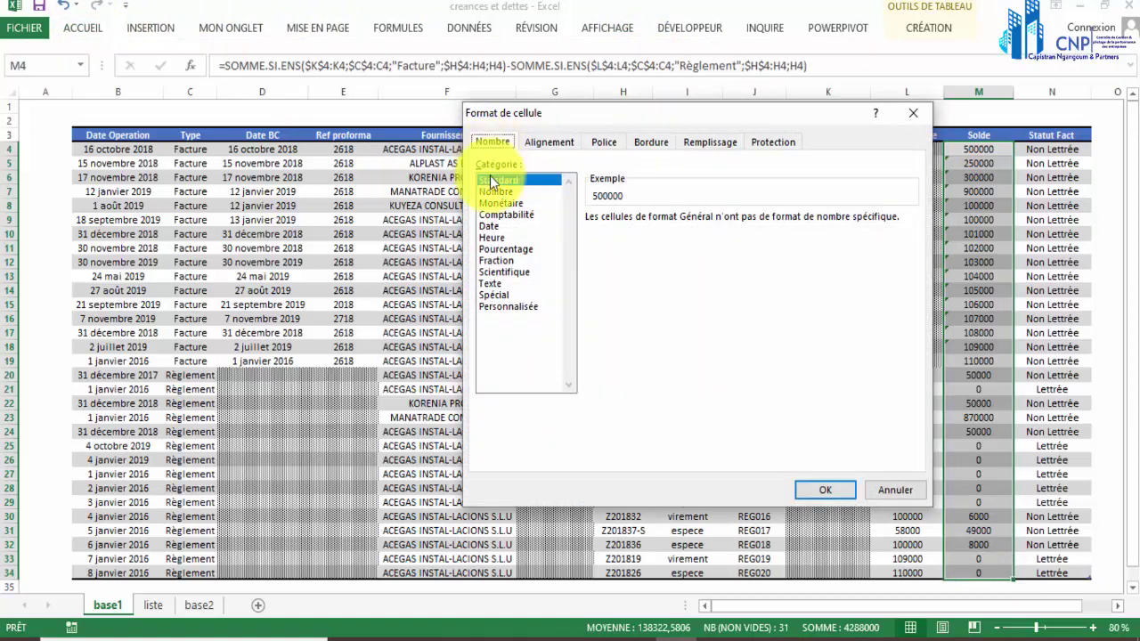
{"action": "left_click", "coordinate": [491, 192]}
{"action": "left_click", "coordinate": [591, 241]}
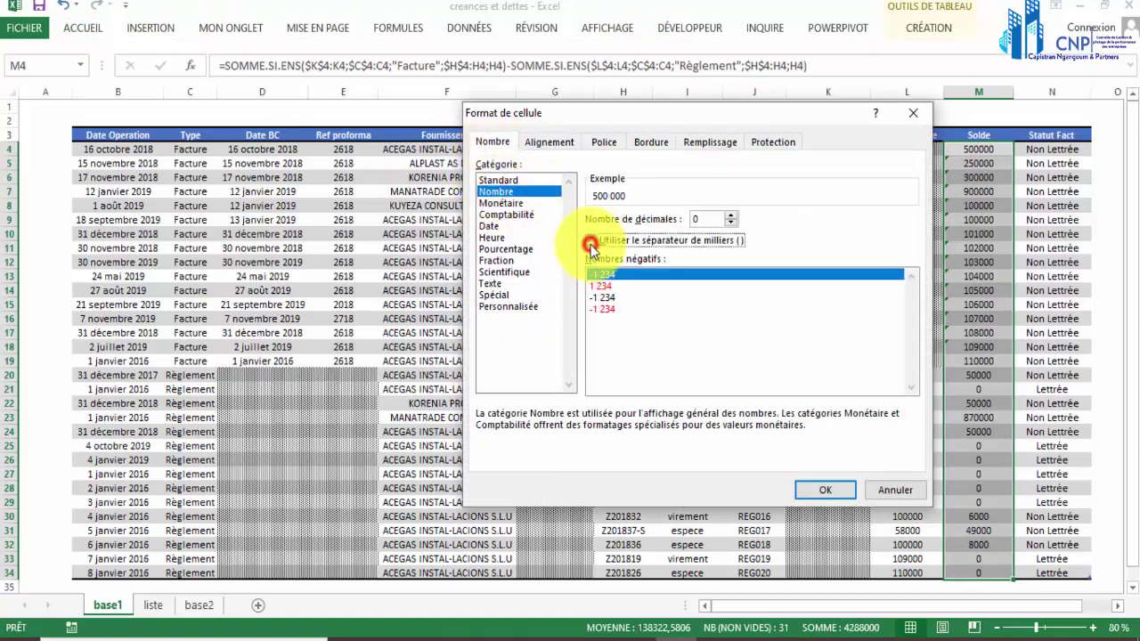
{"action": "left_click", "coordinate": [828, 489]}
{"action": "left_click", "coordinate": [895, 276]}
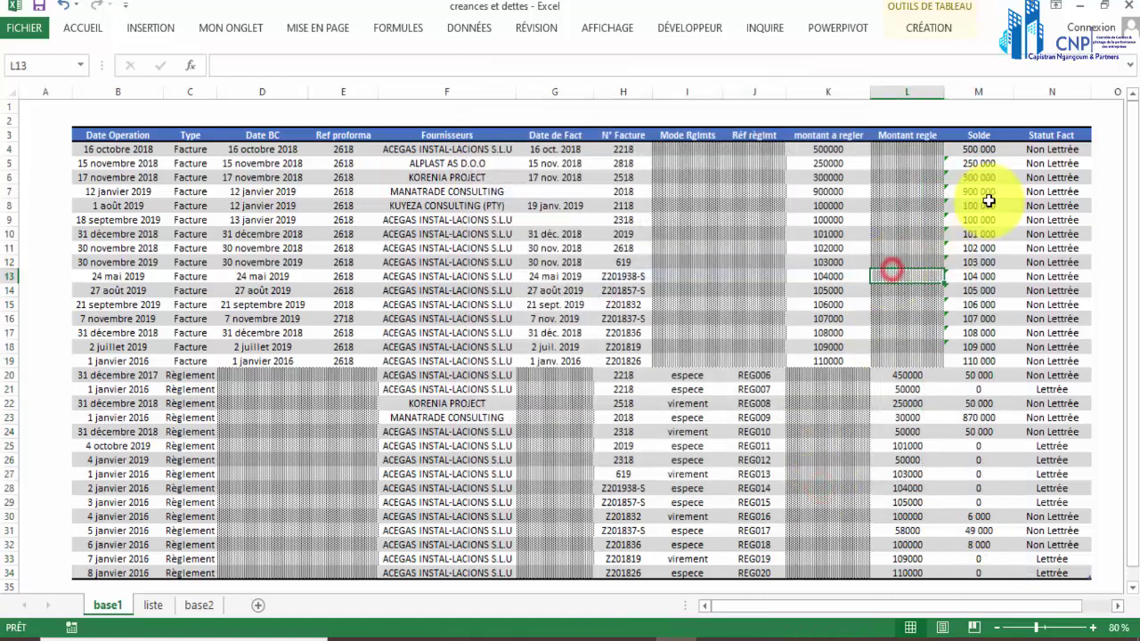
Format the montant a regler and Montant regle columns as Nombre with the thousands separator enabled.
{"action": "left_click", "coordinate": [615, 149]}
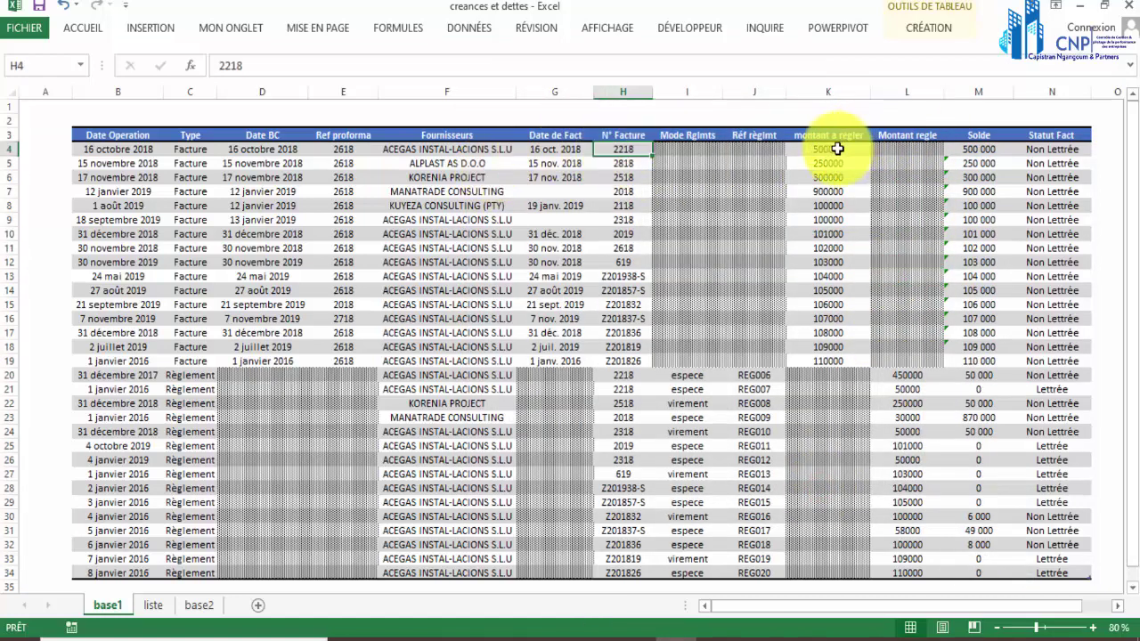
{"action": "left_click_drag", "start_coordinate": [828, 125], "coordinate": [882, 134]}
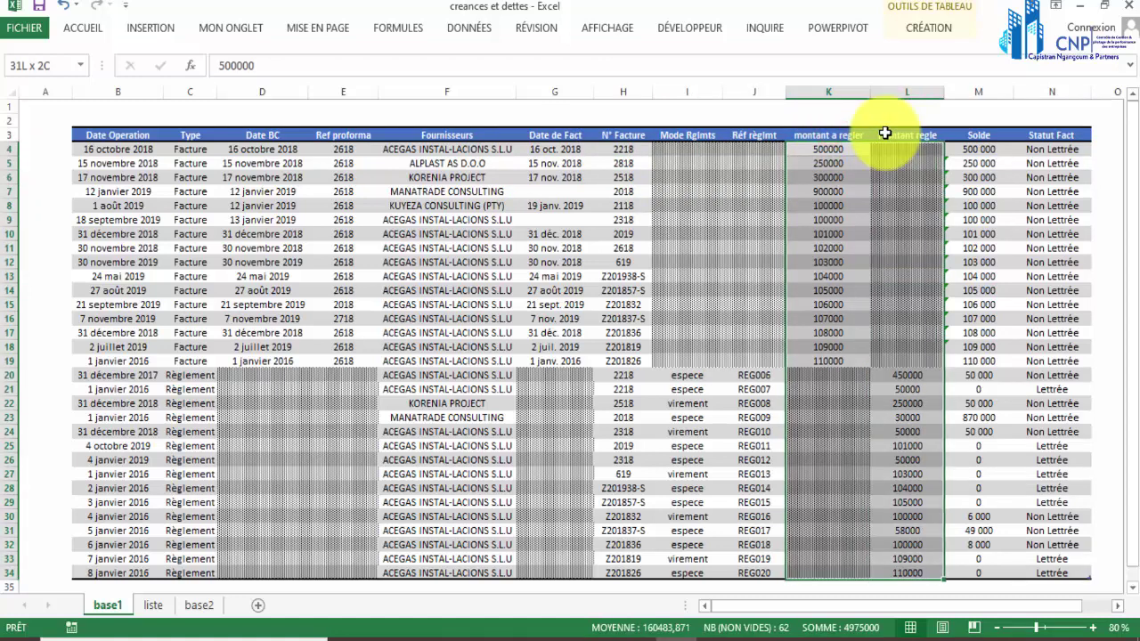
{"action": "left_click", "coordinate": [78, 28]}
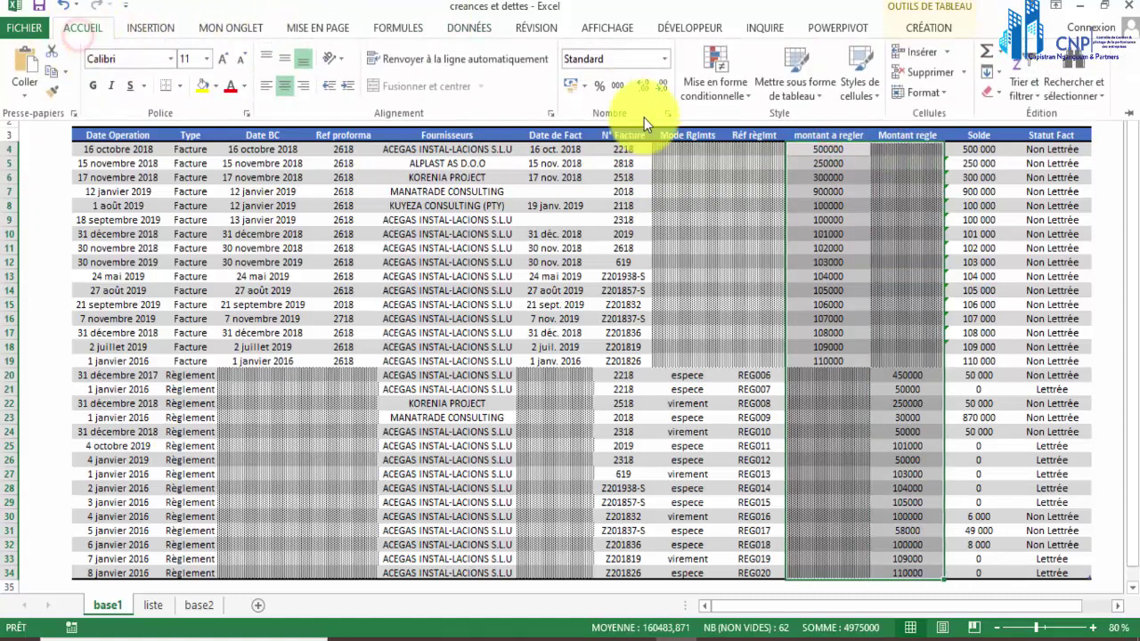
{"action": "left_click", "coordinate": [667, 115]}
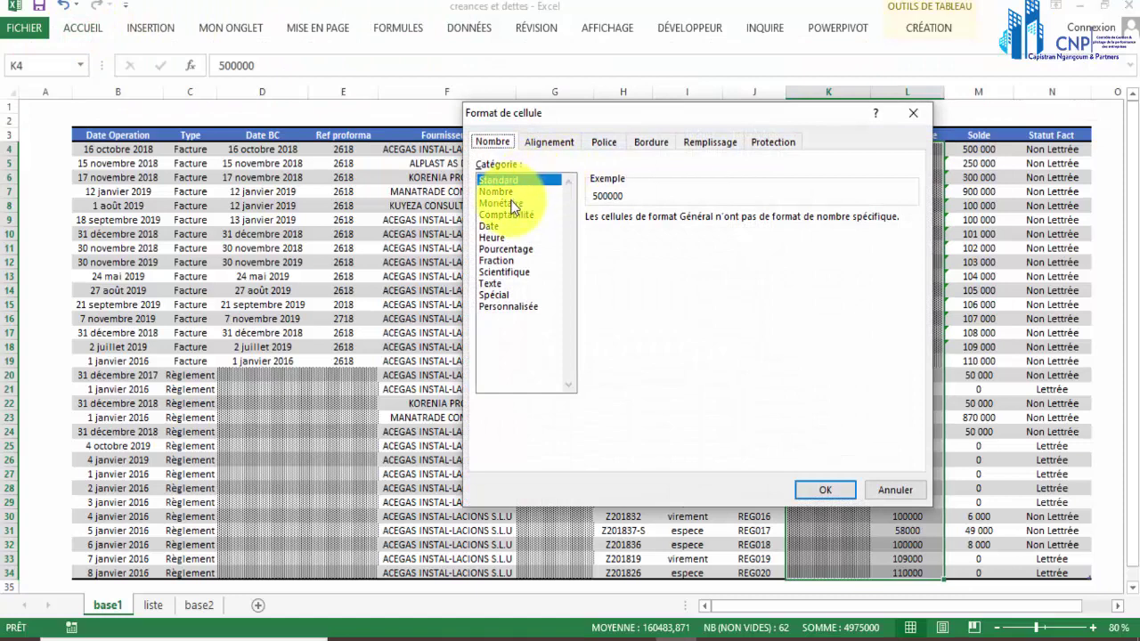
{"action": "left_click", "coordinate": [510, 191]}
{"action": "left_click", "coordinate": [590, 240]}
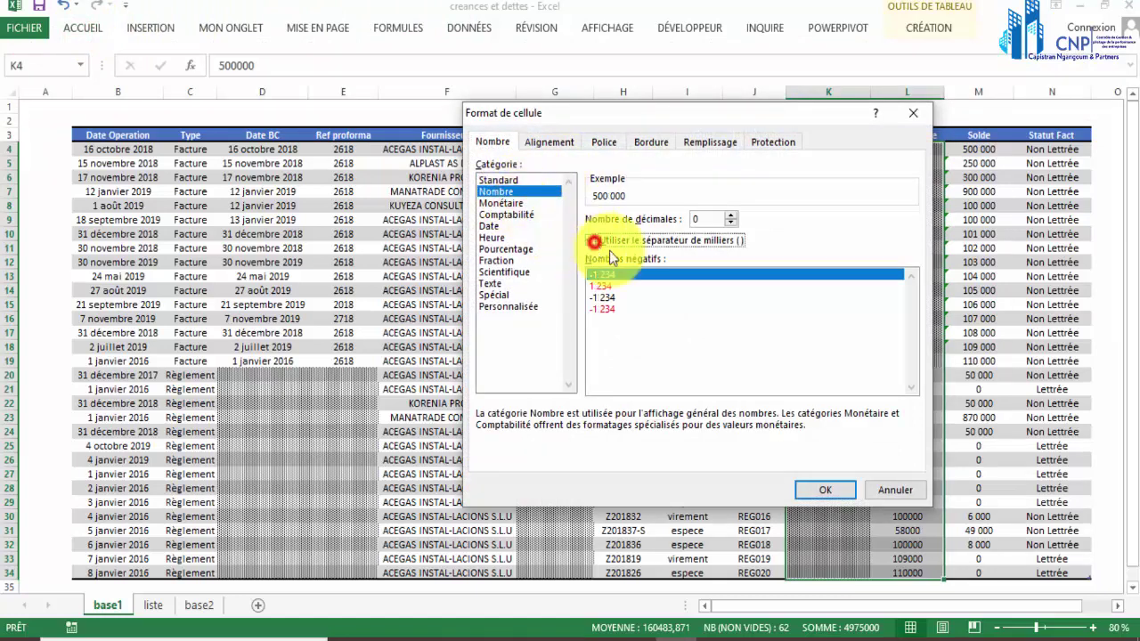
{"action": "left_click", "coordinate": [825, 488]}
{"action": "left_click", "coordinate": [826, 488]}
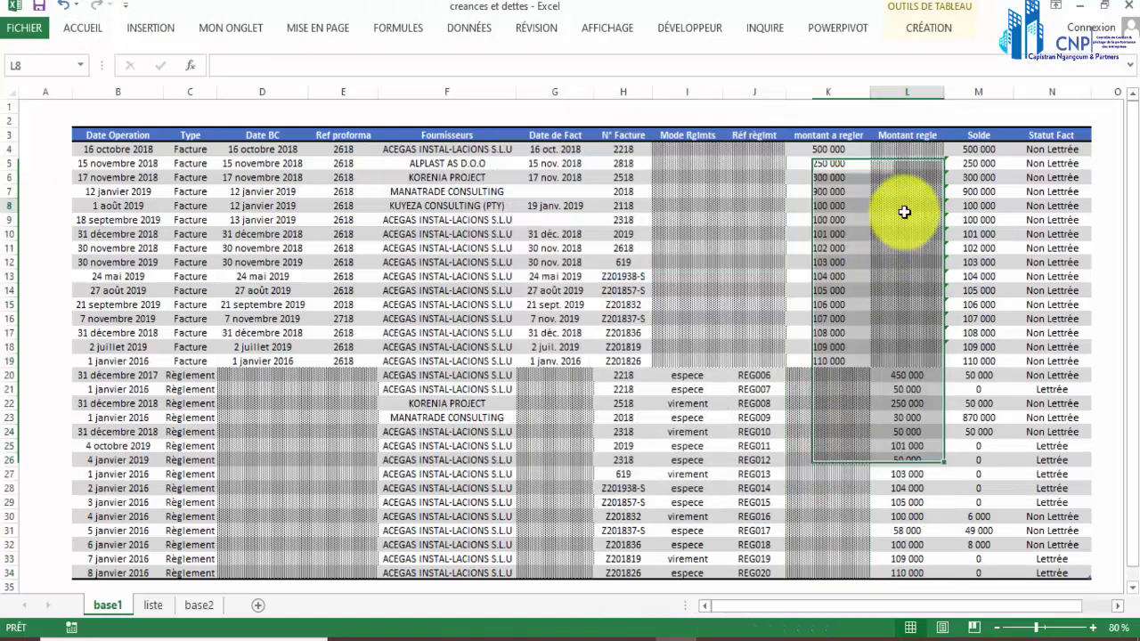
{"action": "left_click", "coordinate": [904, 211]}
Compare the invoiced amount and Solde of the first invoice in row 4 with its payment and Solde in row 20.
{"action": "left_click", "coordinate": [818, 152]}
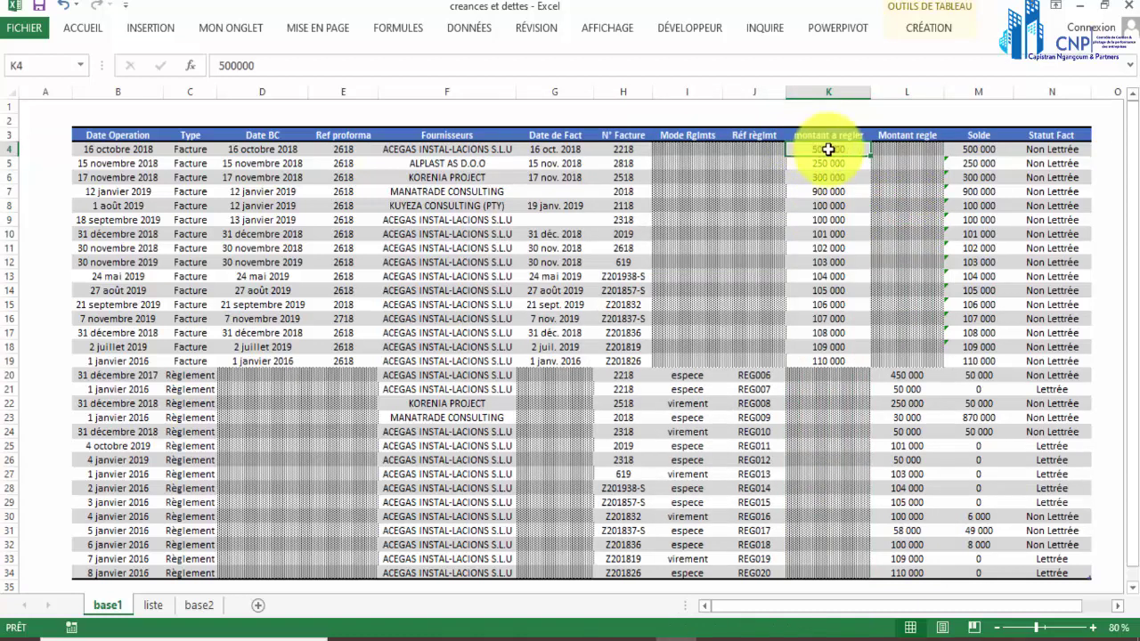
{"action": "left_click", "coordinate": [623, 149]}
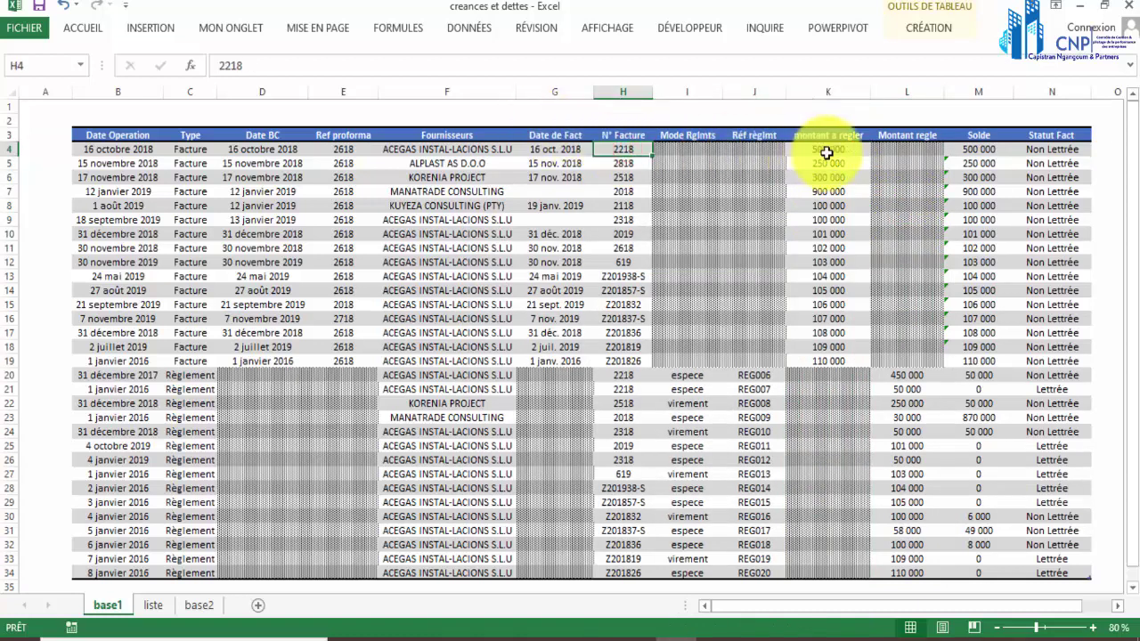
{"action": "left_click", "coordinate": [828, 152]}
{"action": "left_click", "coordinate": [966, 149]}
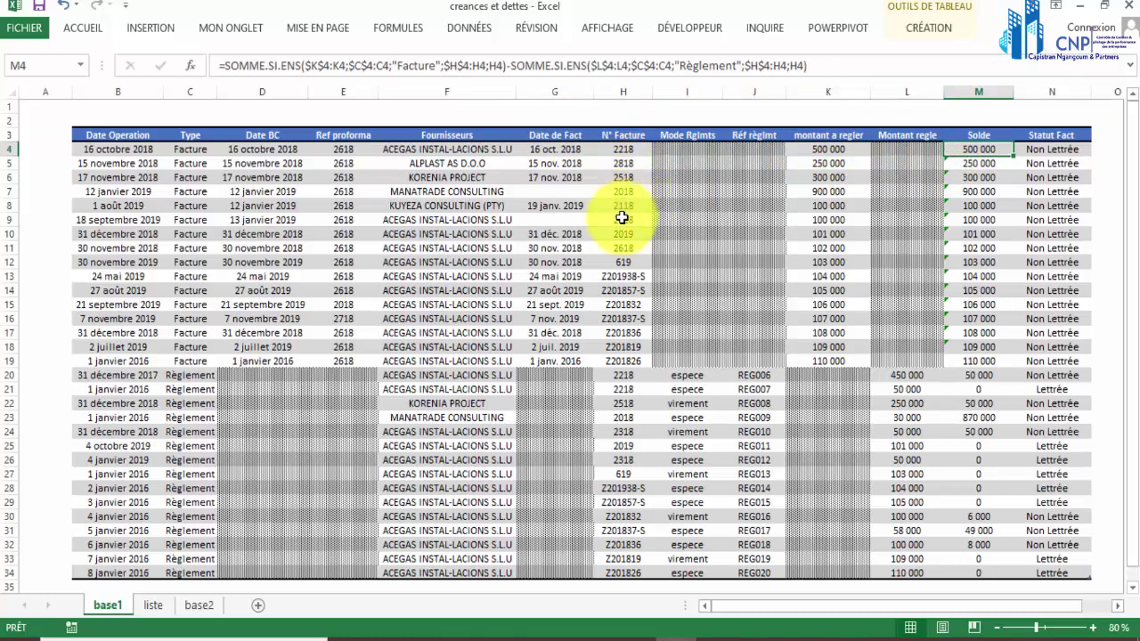
{"action": "left_click", "coordinate": [616, 378]}
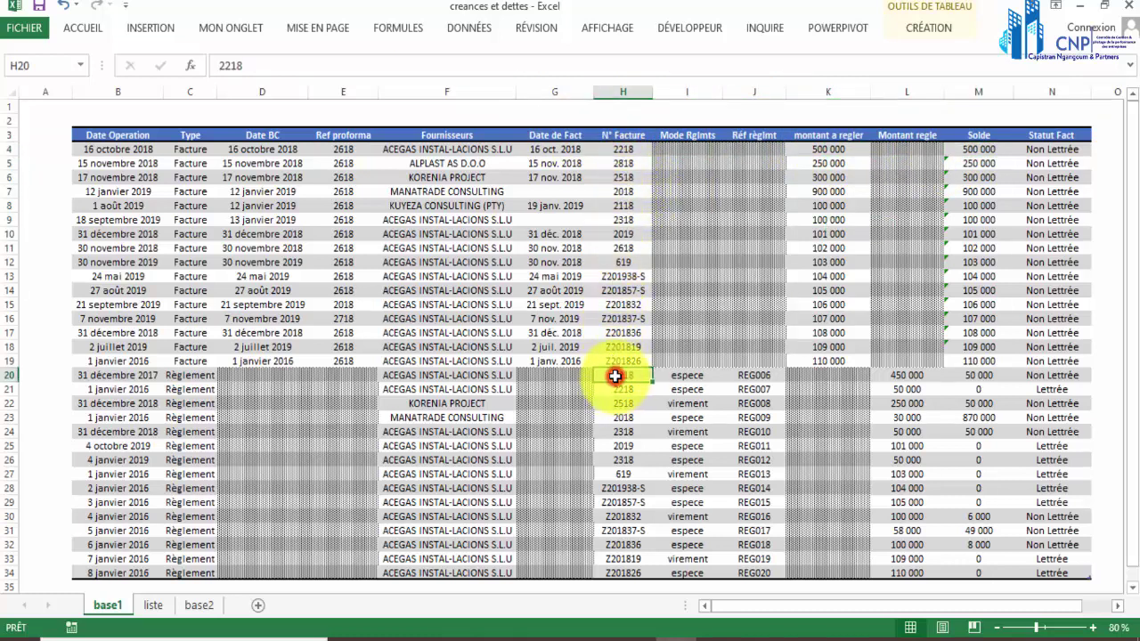
{"action": "left_click", "coordinate": [12, 376]}
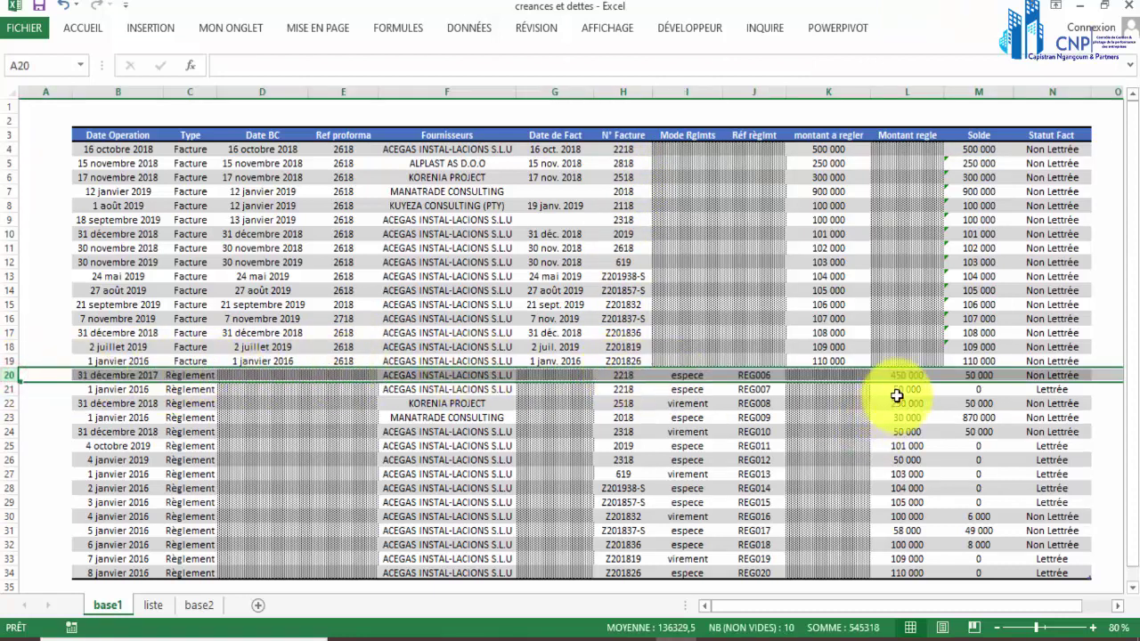
{"action": "left_click", "coordinate": [979, 375]}
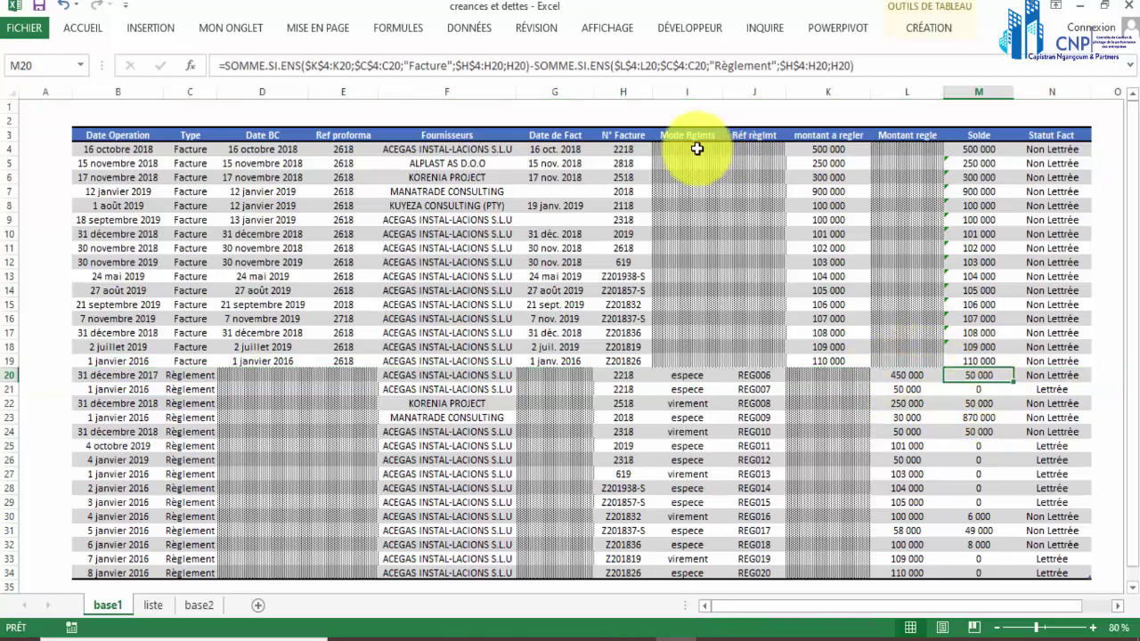
{"action": "left_click", "coordinate": [612, 150]}
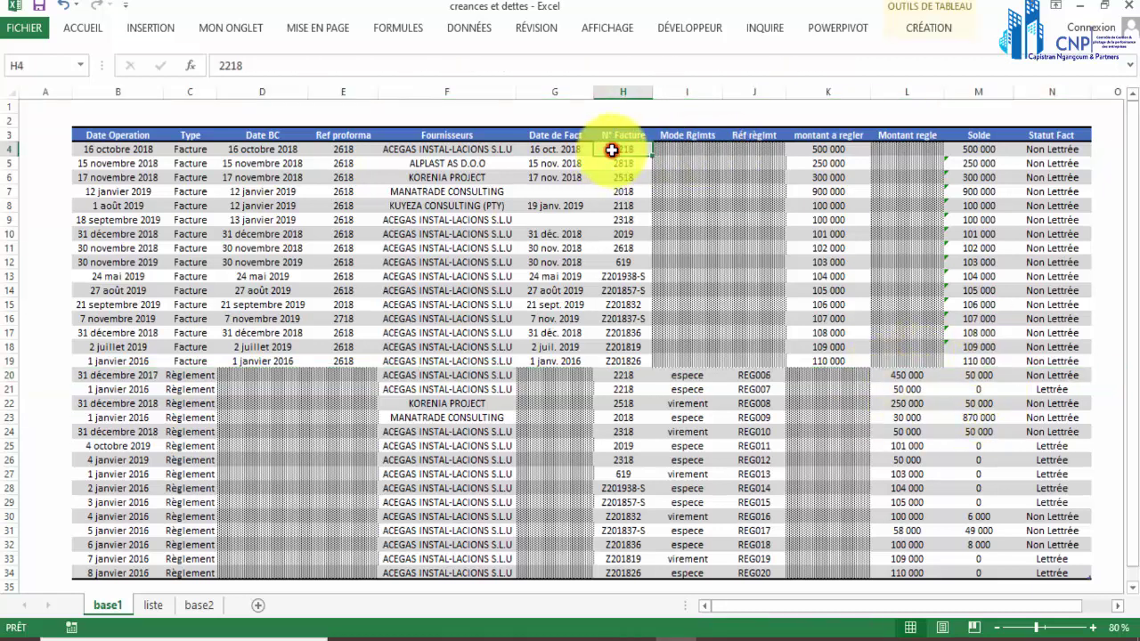
{"action": "left_click", "coordinate": [971, 149]}
{"action": "left_click", "coordinate": [618, 376]}
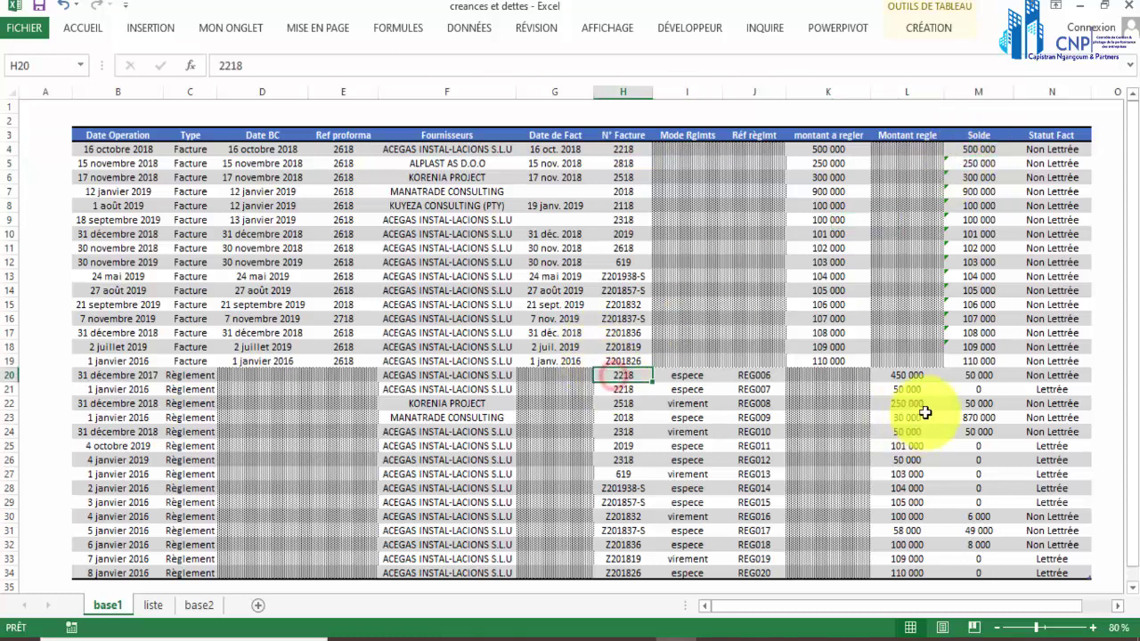
{"action": "left_click", "coordinate": [969, 374]}
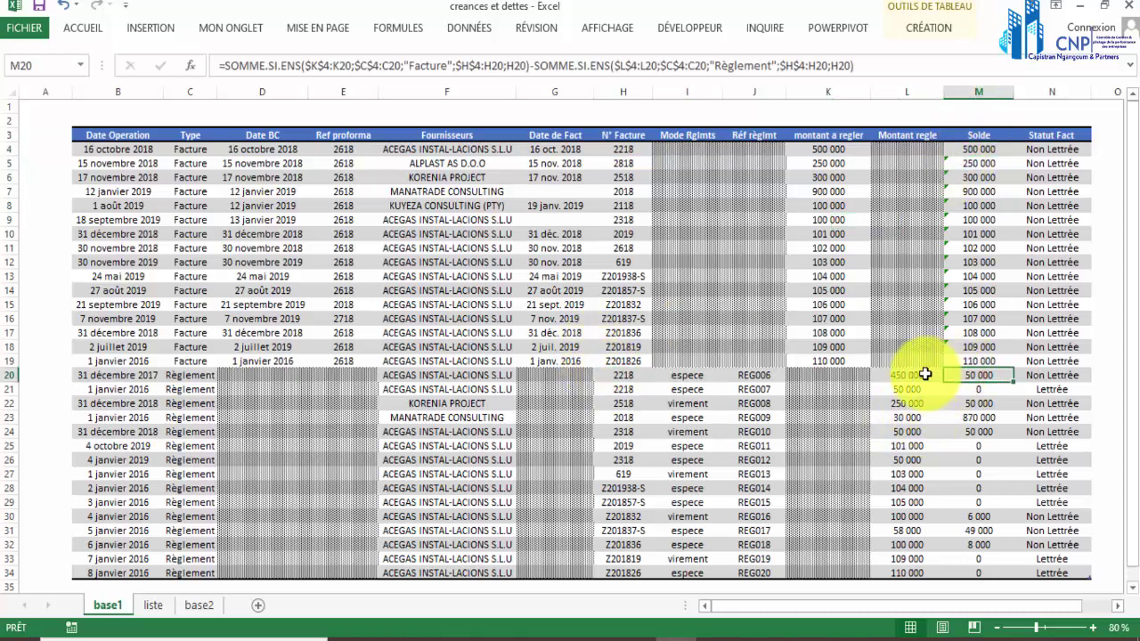
{"action": "left_click", "coordinate": [926, 374]}
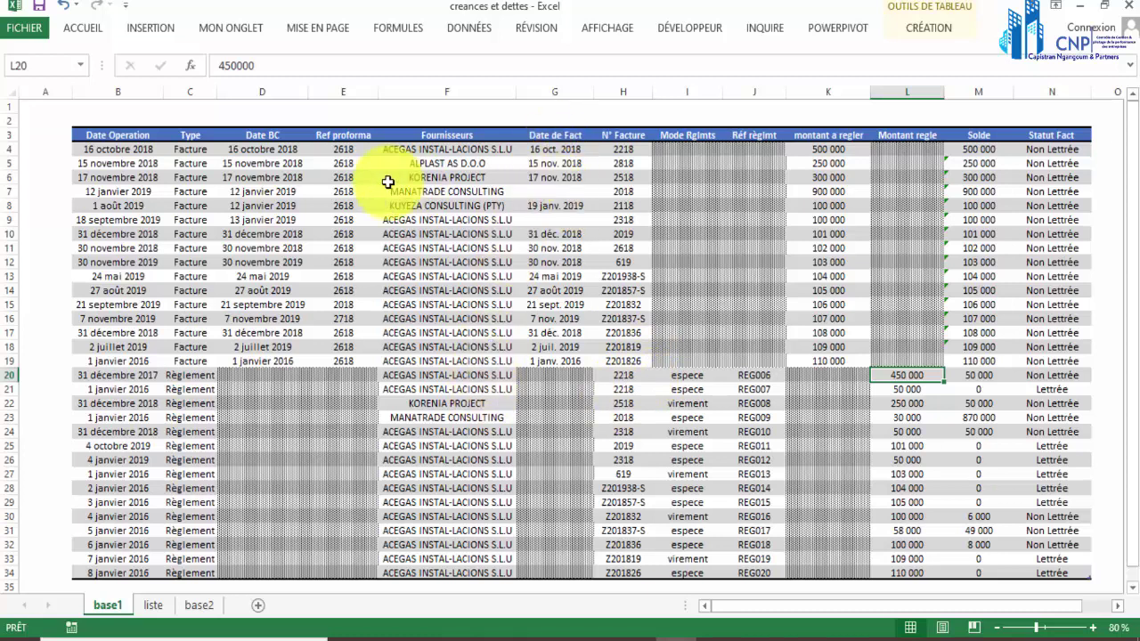
Check the KORENIA PROJECT invoice's Solde in row 6 against the Solde after its payment in row 22.
{"action": "left_click", "coordinate": [12, 177]}
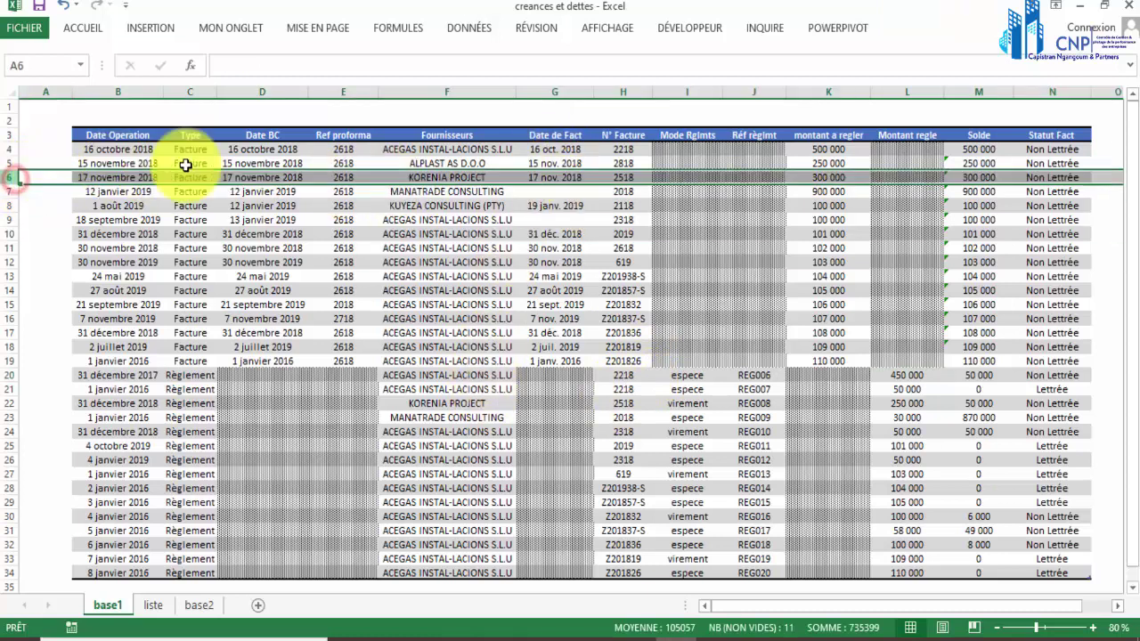
{"action": "left_click", "coordinate": [986, 177]}
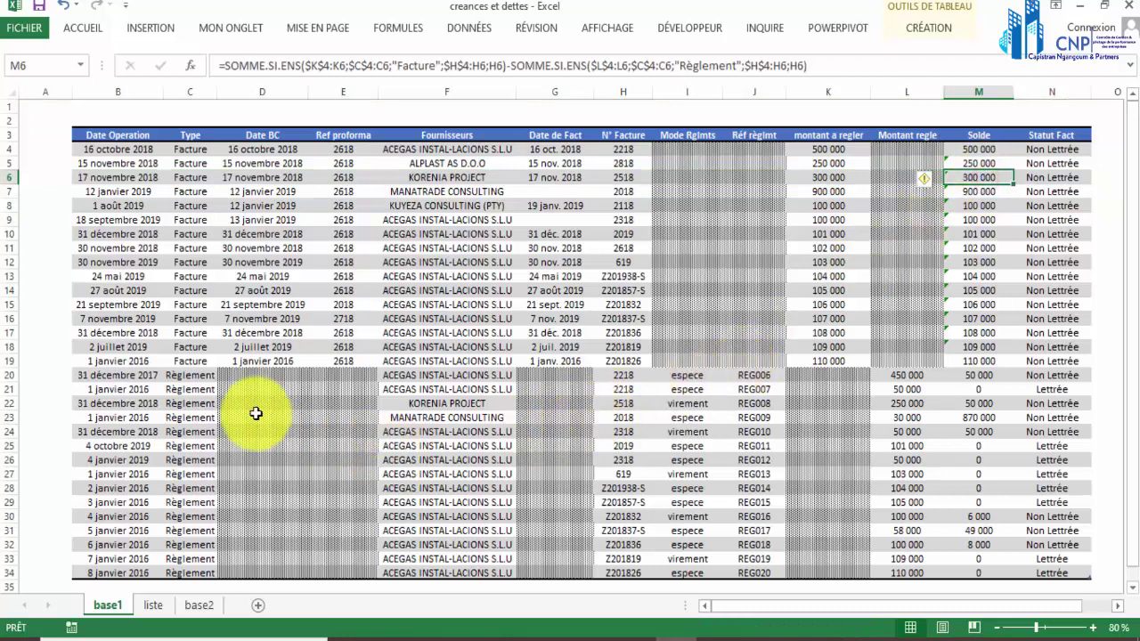
{"action": "left_click", "coordinate": [7, 403]}
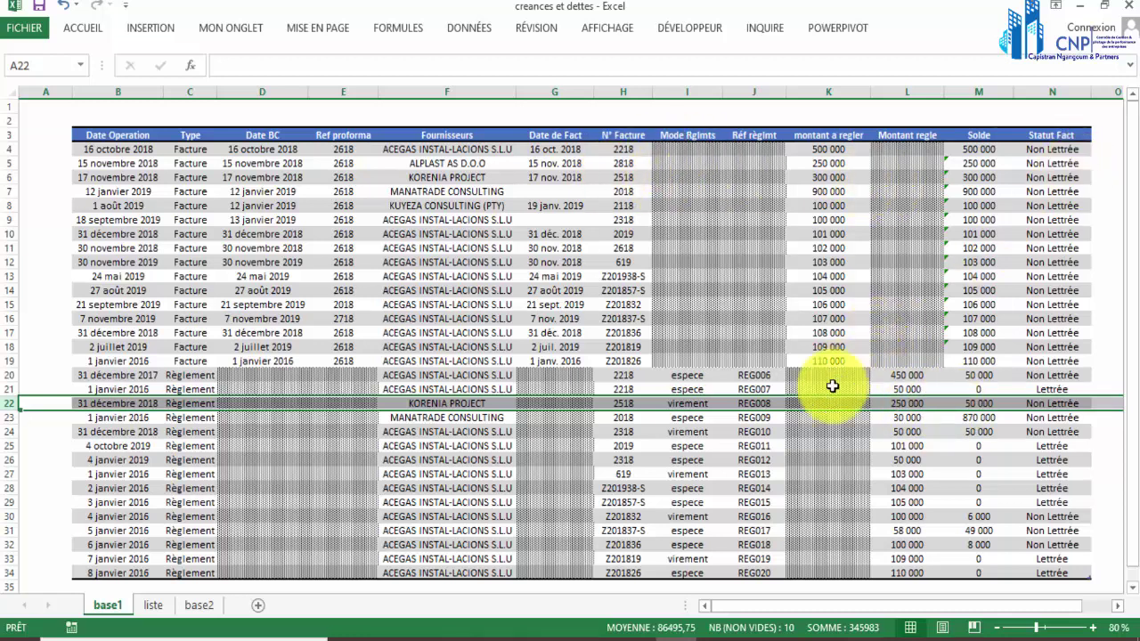
{"action": "left_click", "coordinate": [988, 405]}
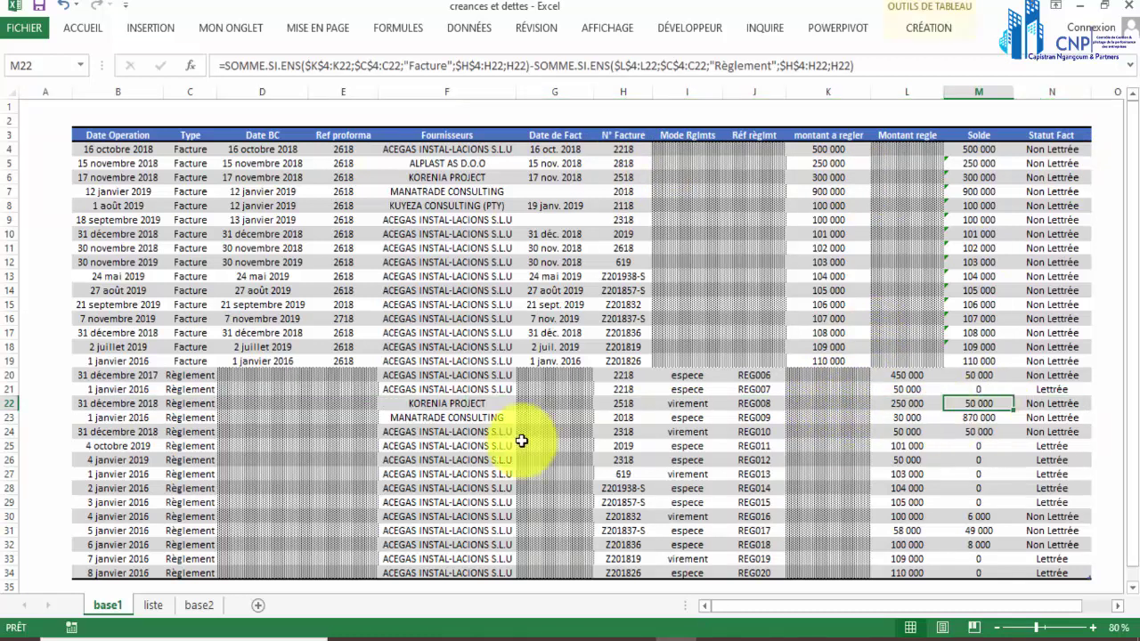
Check the Solde of the invoice in row 12 against its payment amount and Solde in row 27.
{"action": "left_click", "coordinate": [614, 263]}
{"action": "left_click", "coordinate": [7, 262]}
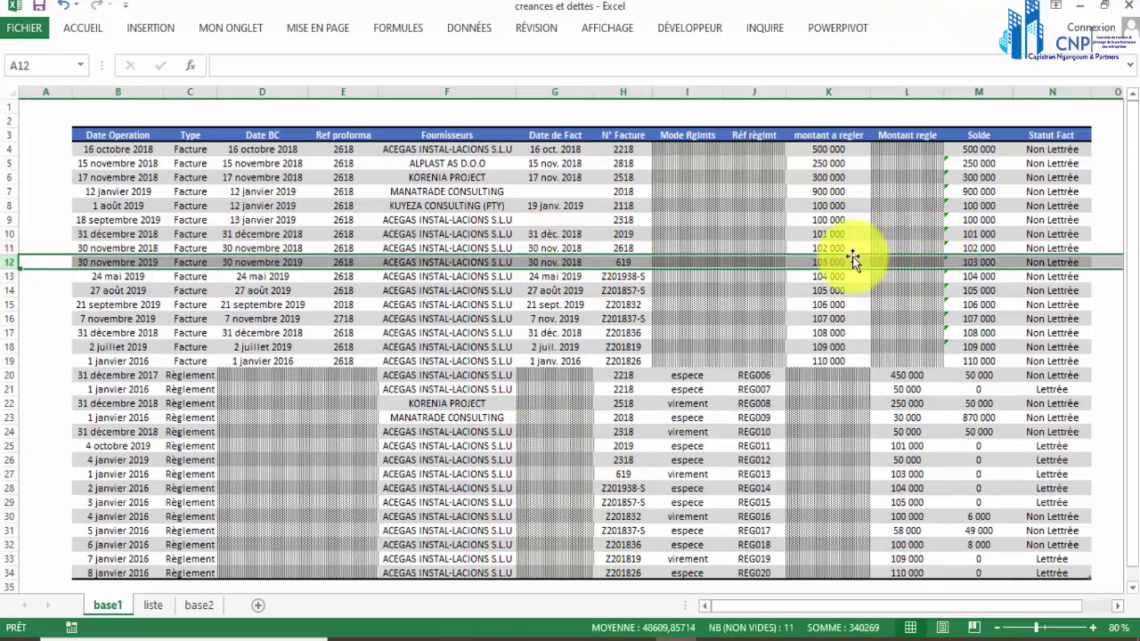
{"action": "left_click", "coordinate": [980, 261]}
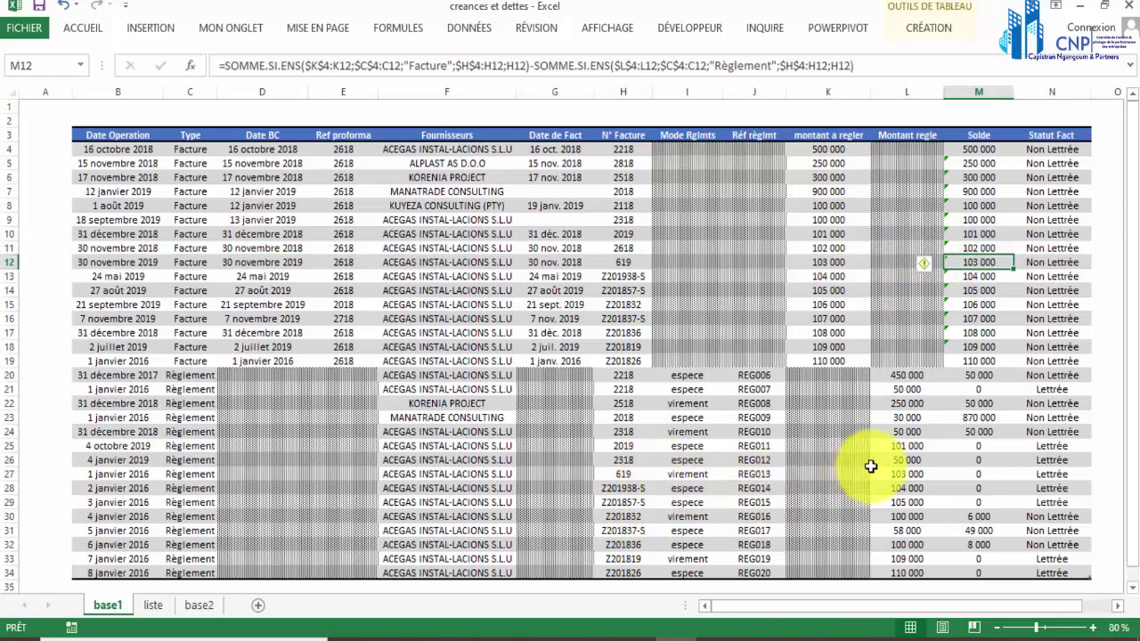
{"action": "left_click", "coordinate": [900, 472]}
{"action": "left_click", "coordinate": [971, 473]}
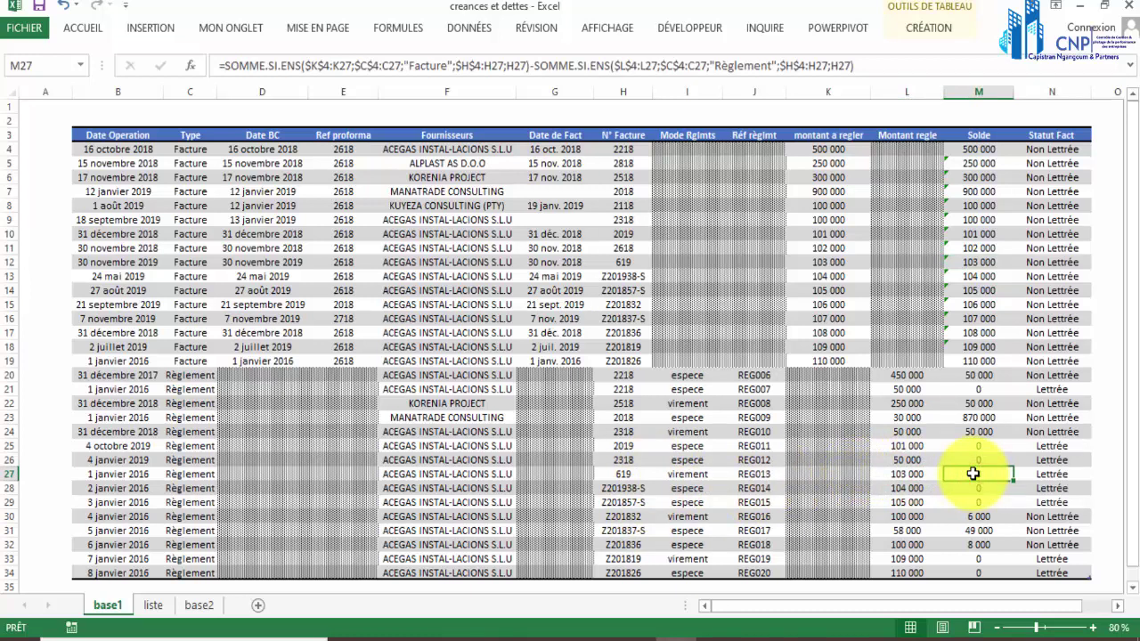
Set the montant a regler of the first invoice in K4 to 600 000 and check its Solde in row 20.
{"action": "left_click", "coordinate": [611, 149]}
{"action": "left_click", "coordinate": [828, 148]}
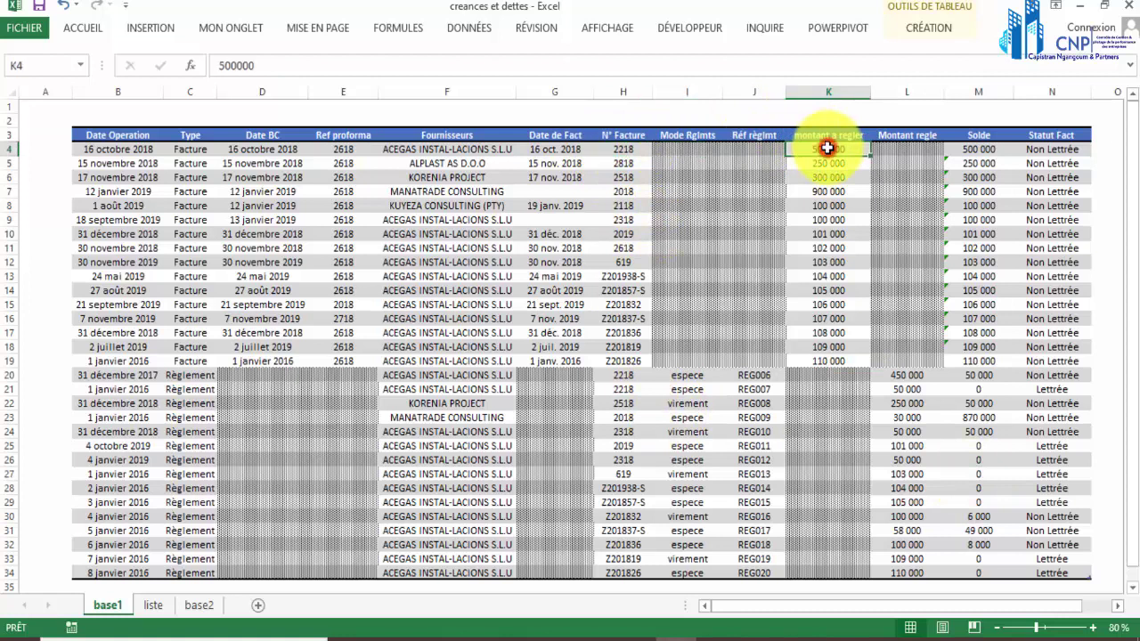
{"action": "type", "text": "60"}
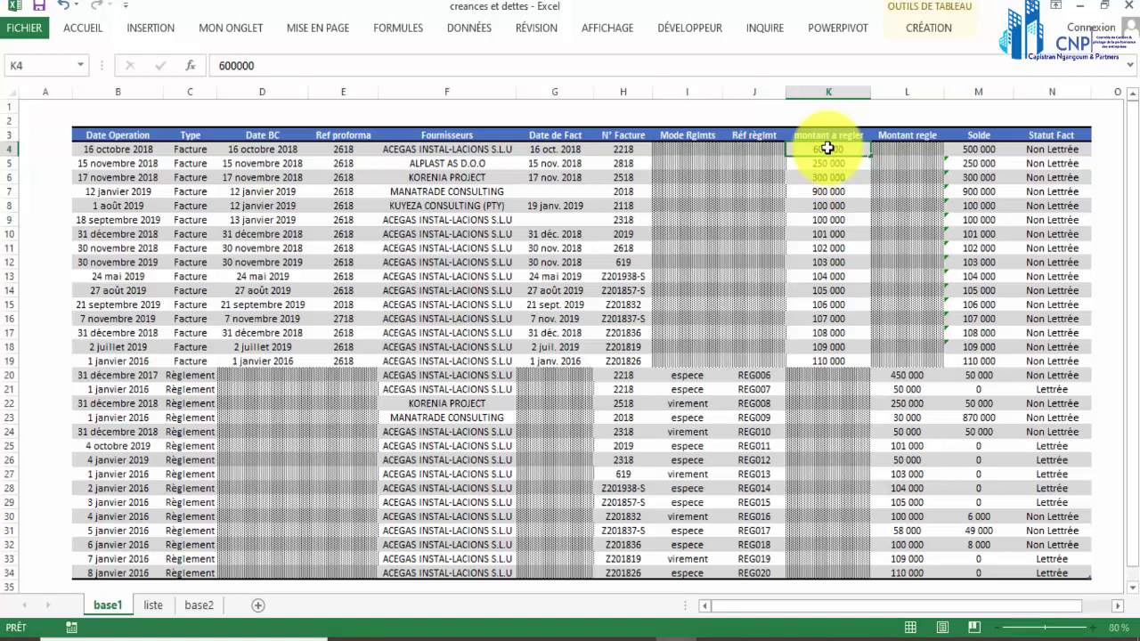
{"action": "type", "text": "0 000"}
{"action": "key", "text": "Return"}
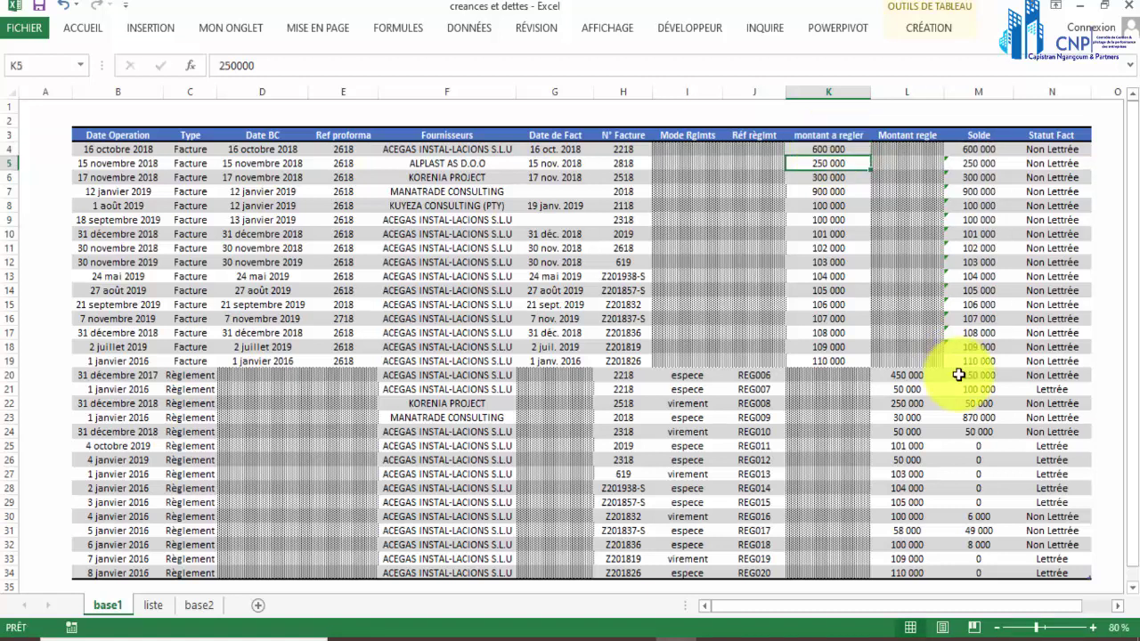
{"action": "left_click", "coordinate": [973, 377]}
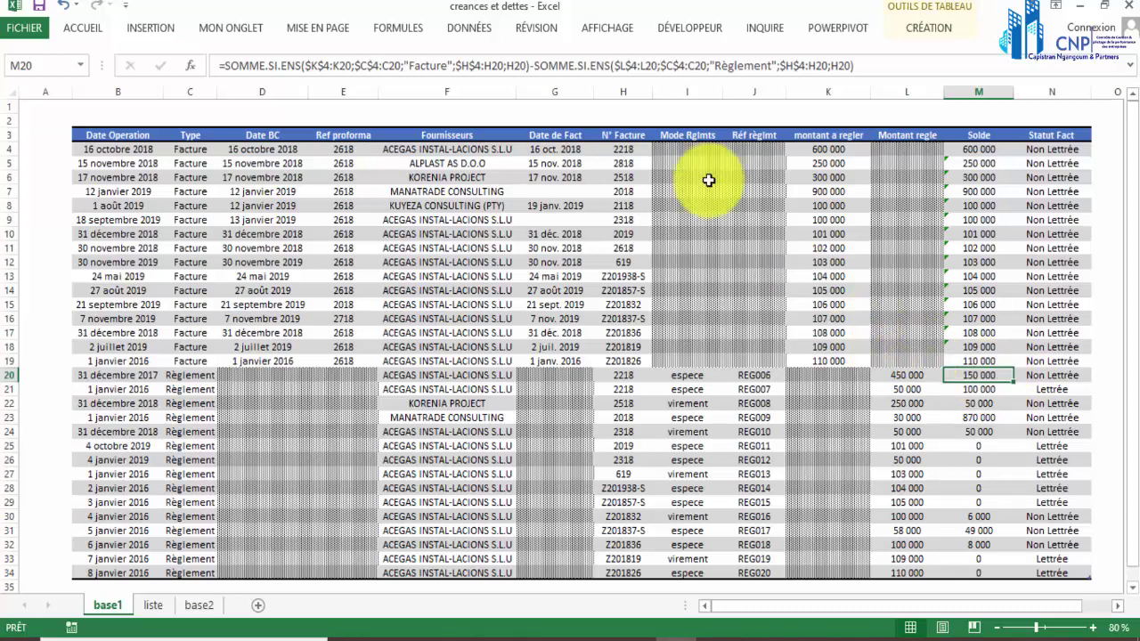
Set the montant a regler in K4 to 450 000 and check the effect on the Solde in row 20.
{"action": "left_click", "coordinate": [815, 149]}
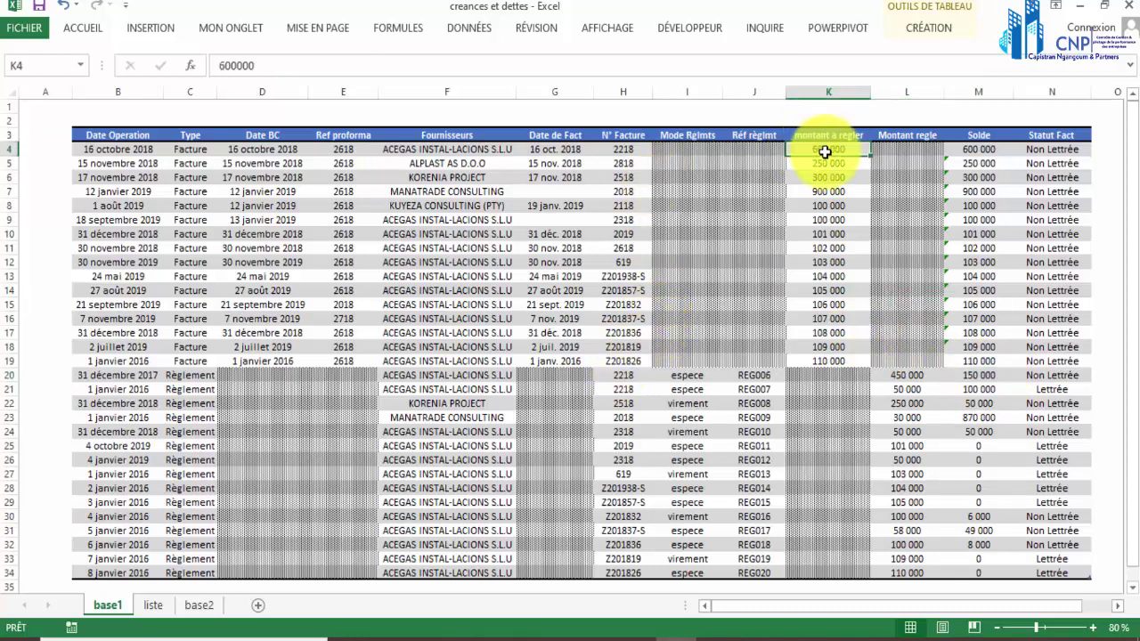
{"action": "type", "text": "450"}
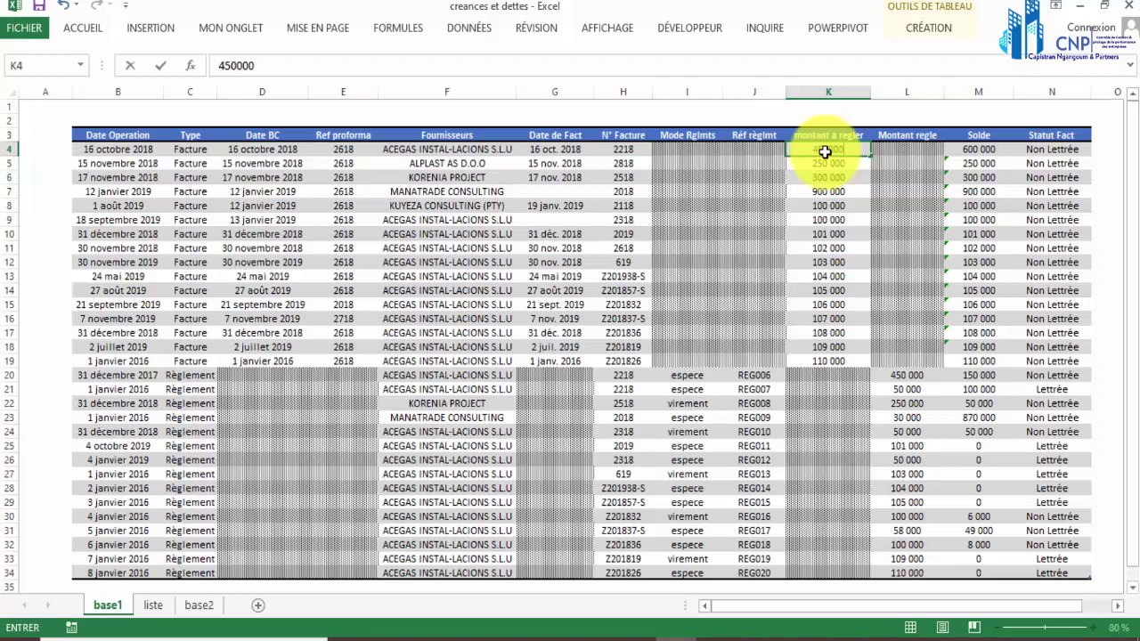
{"action": "key", "text": "Return"}
{"action": "left_click", "coordinate": [972, 373]}
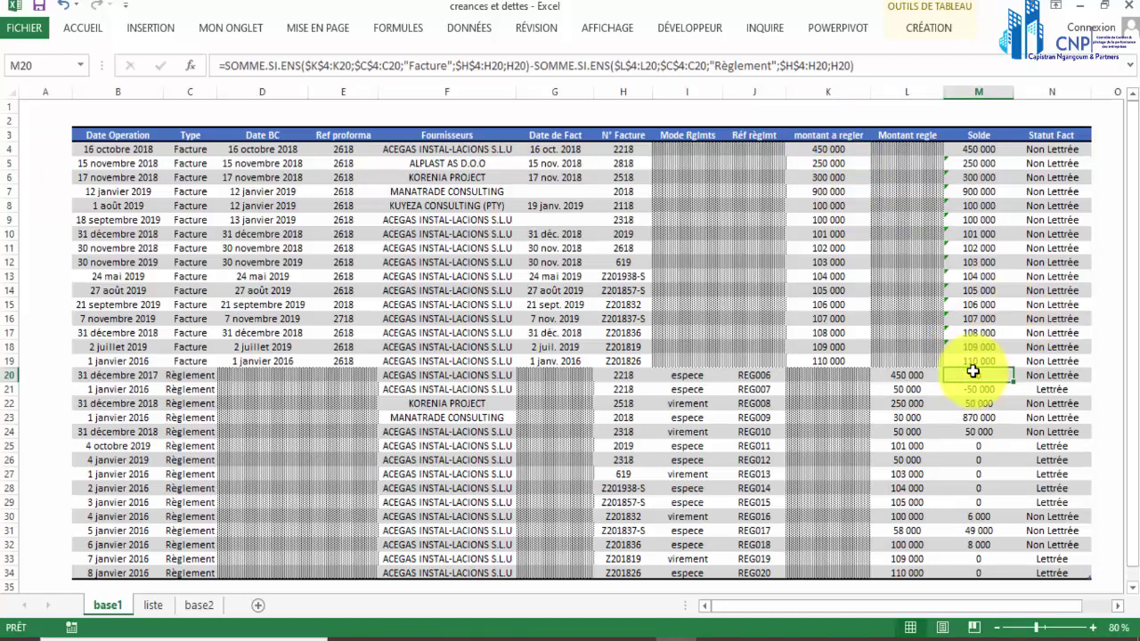
Restore the first invoice's montant a regler in K4 to 500 000.
{"action": "left_click", "coordinate": [816, 150]}
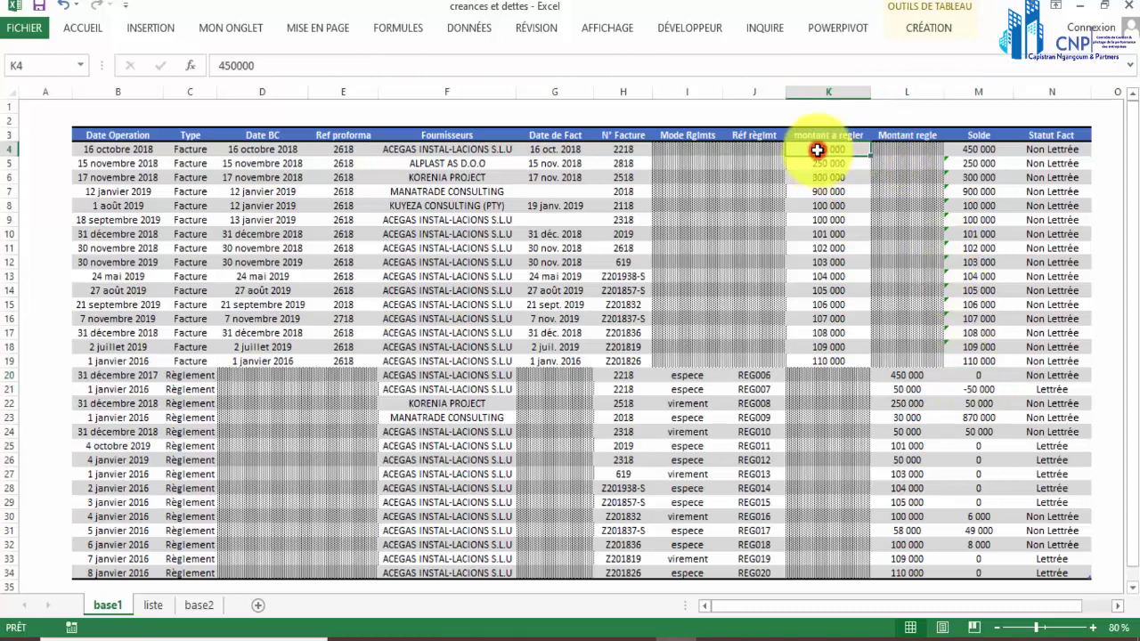
{"action": "type", "text": "500 "}
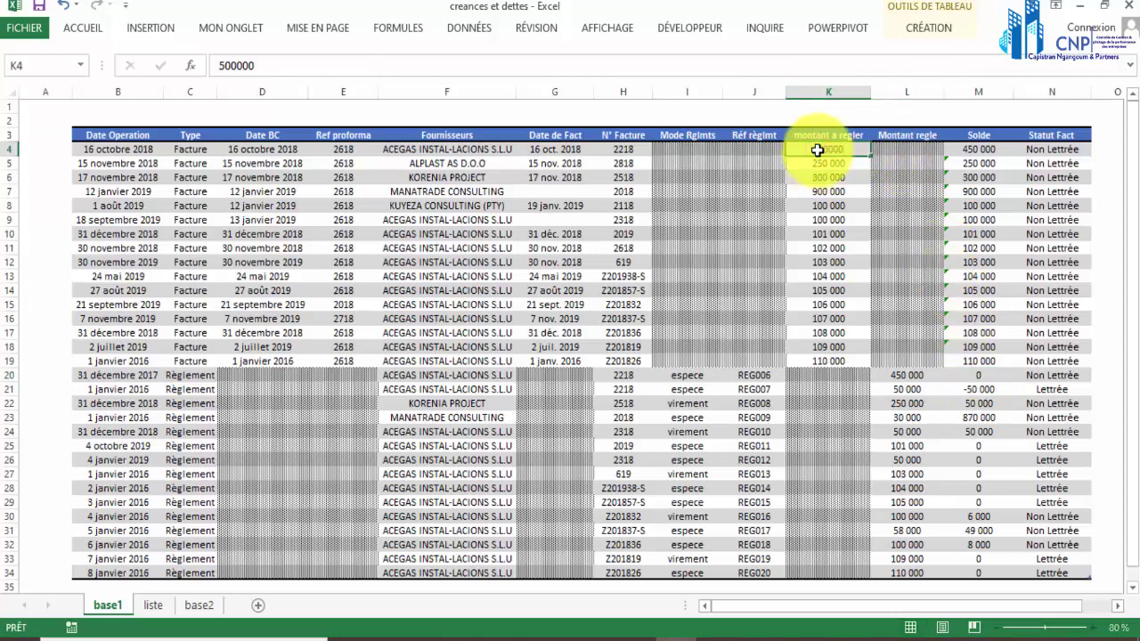
{"action": "type", "text": "000"}
{"action": "key", "text": "Return"}
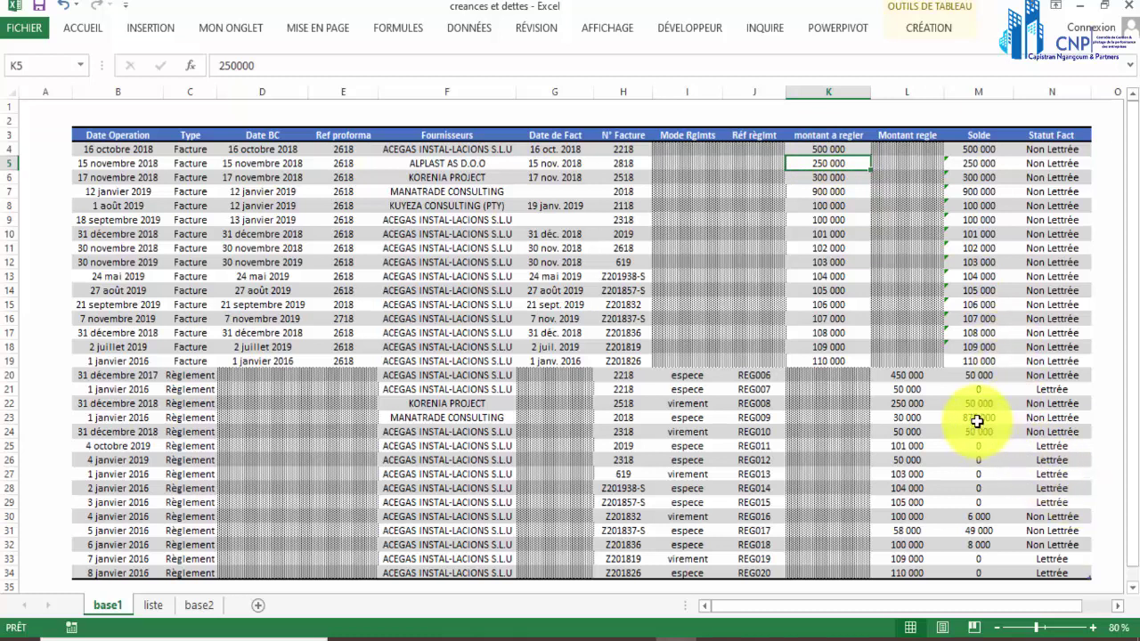
Compare the invoice number, Montant regle and Solde of the two payments in rows 20 and 21, and review the Solde column.
{"action": "left_click", "coordinate": [629, 376]}
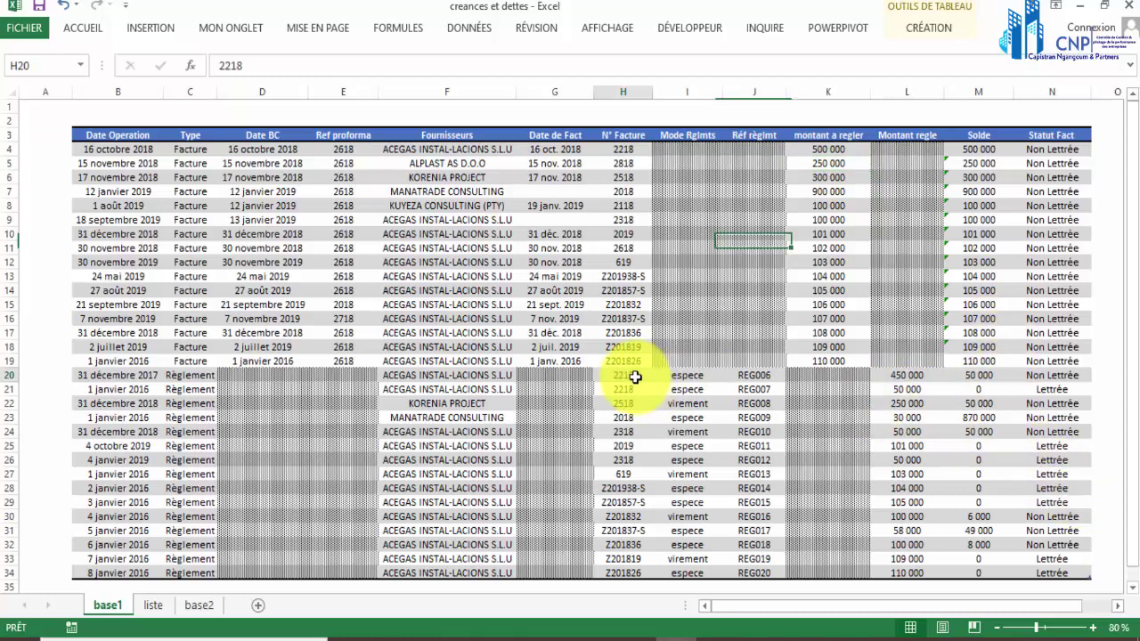
{"action": "left_click", "coordinate": [985, 372]}
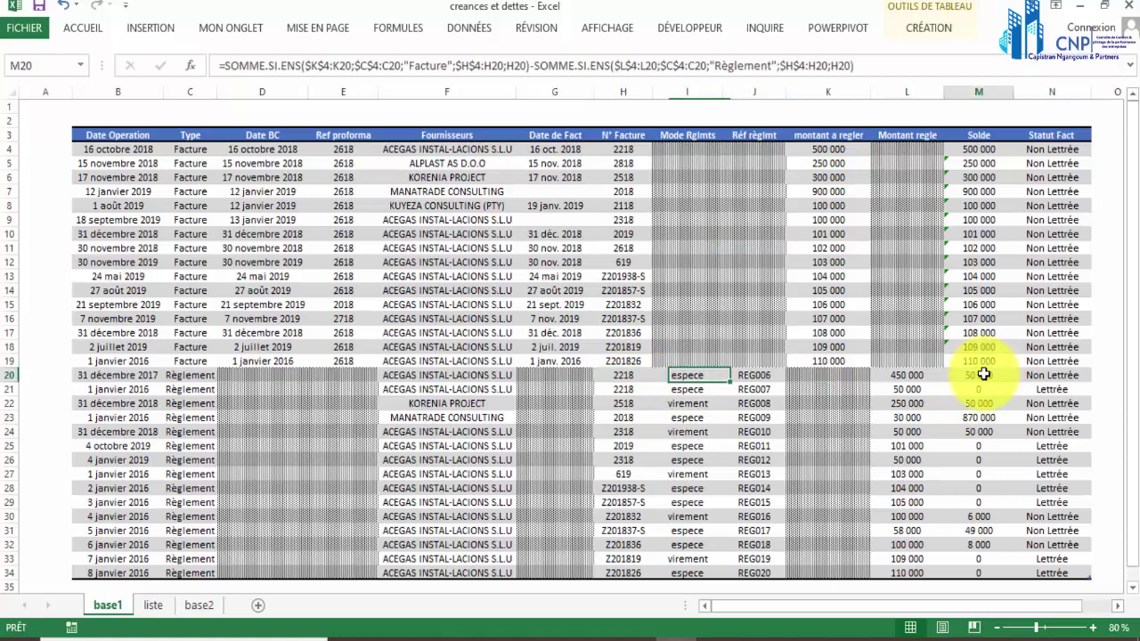
{"action": "left_click", "coordinate": [616, 385]}
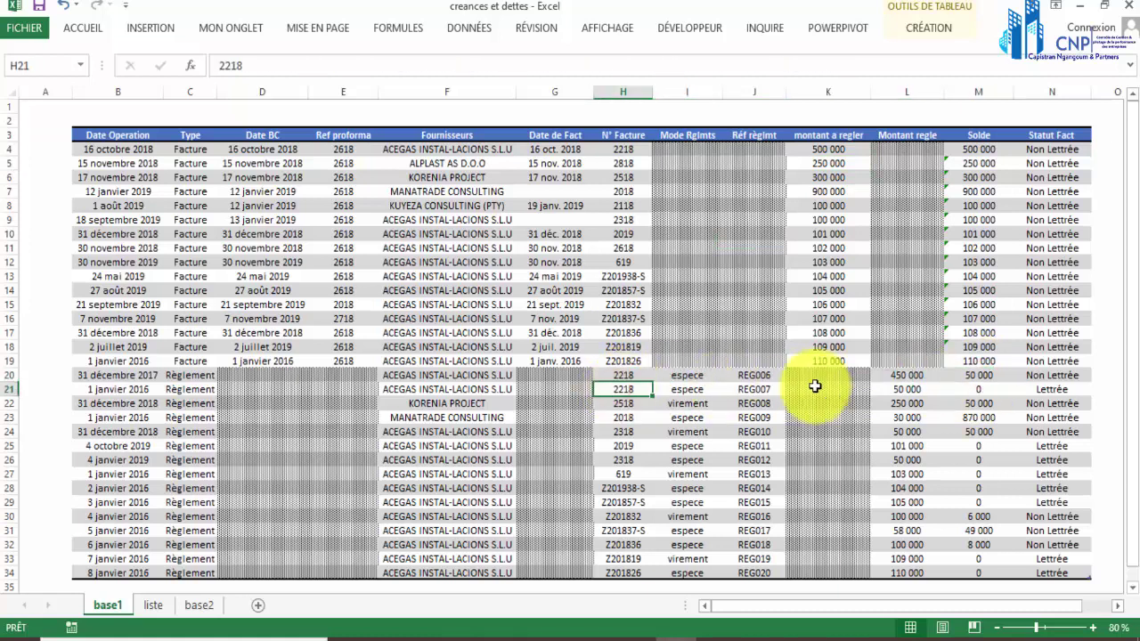
{"action": "left_click", "coordinate": [927, 388]}
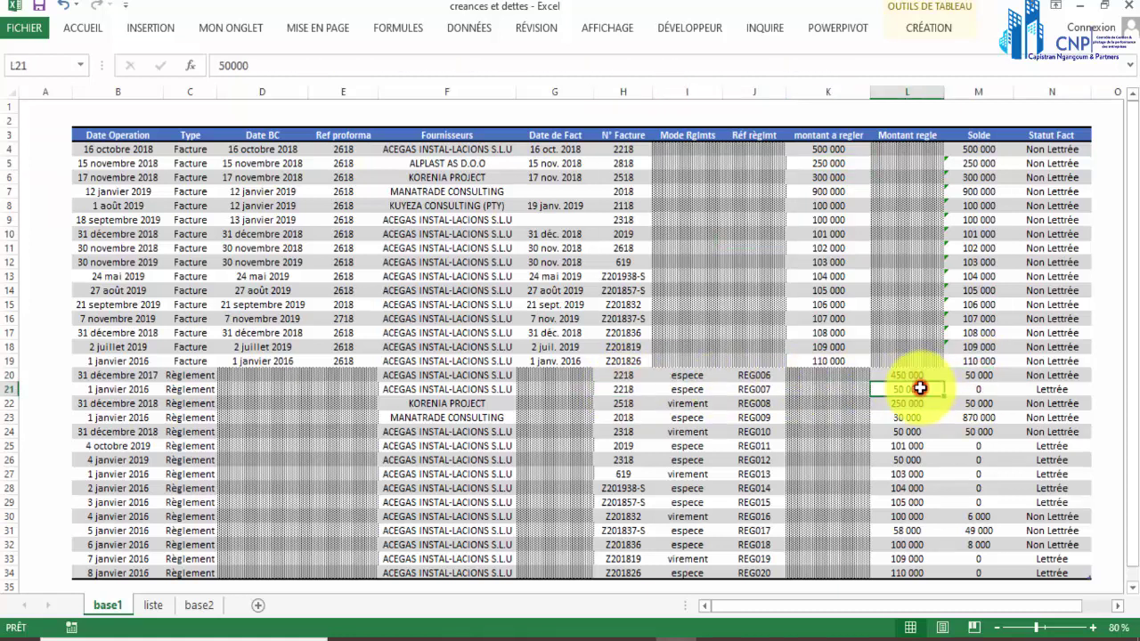
{"action": "left_click", "coordinate": [974, 392]}
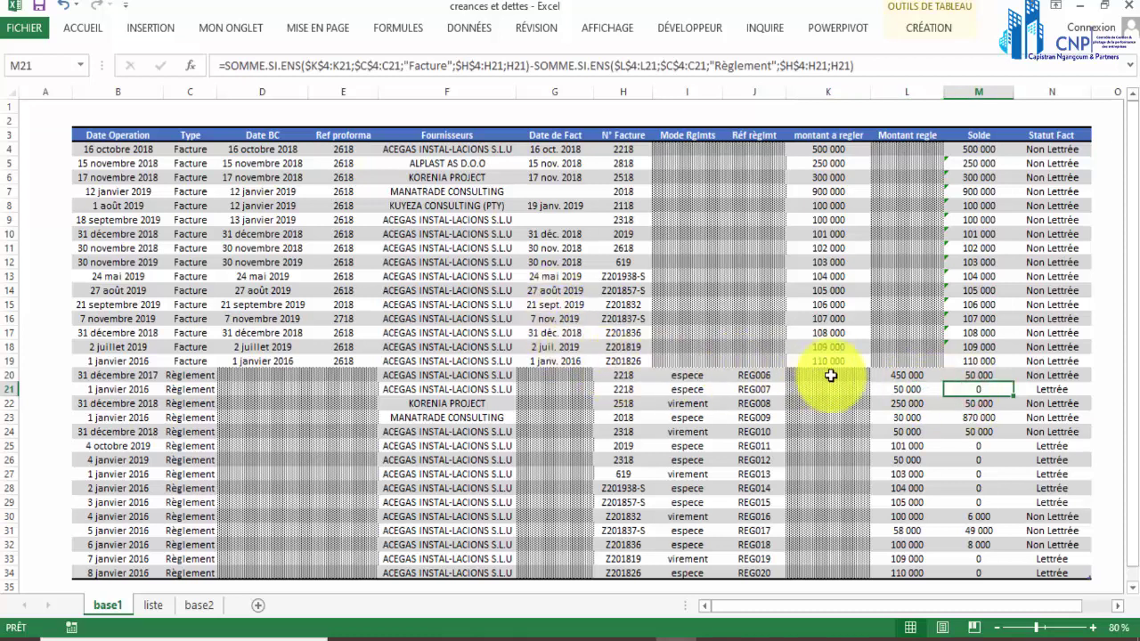
{"action": "left_click", "coordinate": [890, 374]}
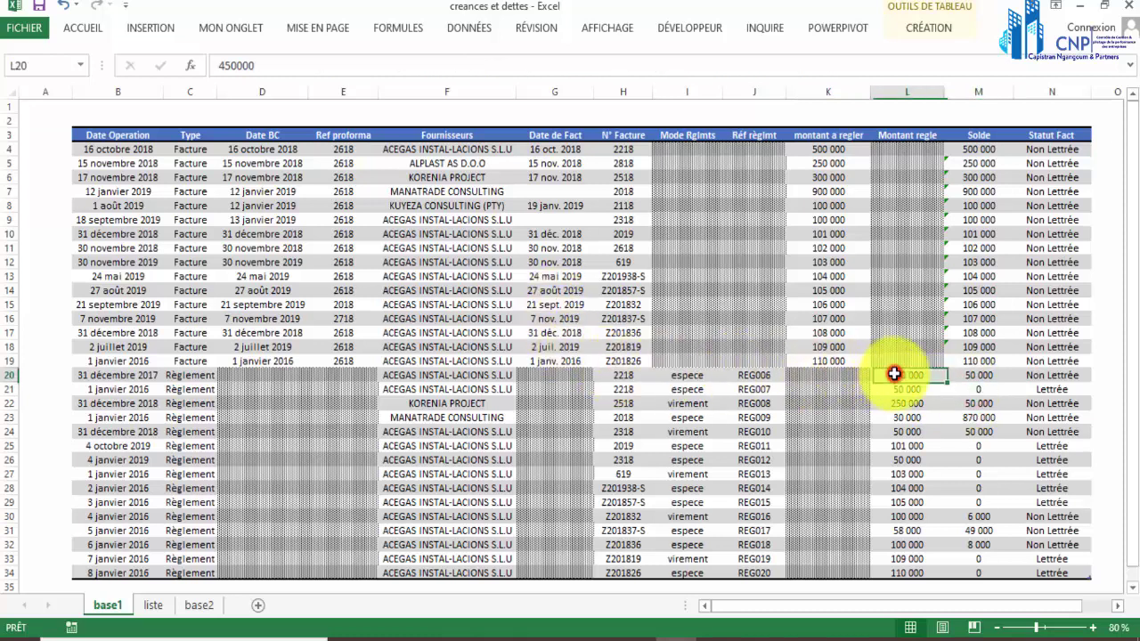
{"action": "left_click", "coordinate": [975, 379]}
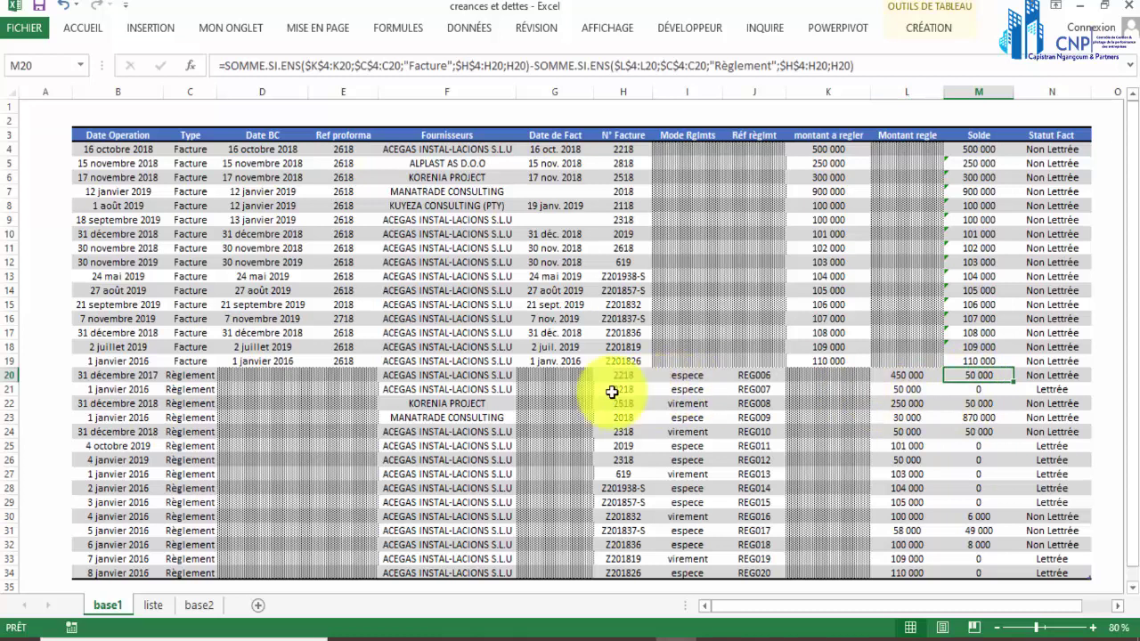
{"action": "left_click", "coordinate": [875, 389]}
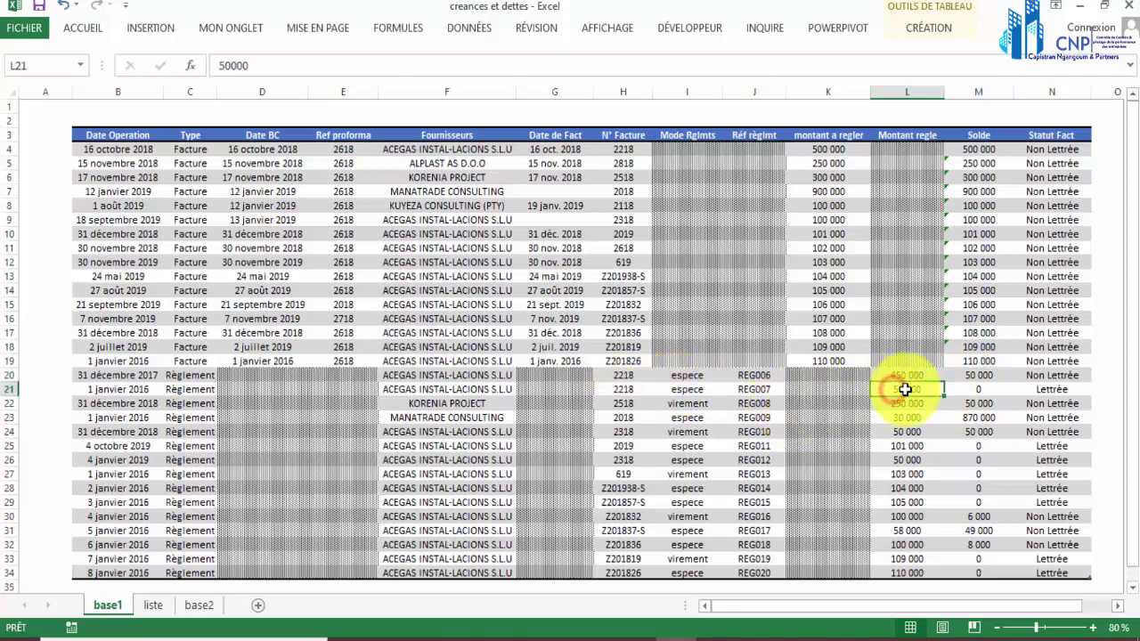
{"action": "left_click", "coordinate": [973, 389]}
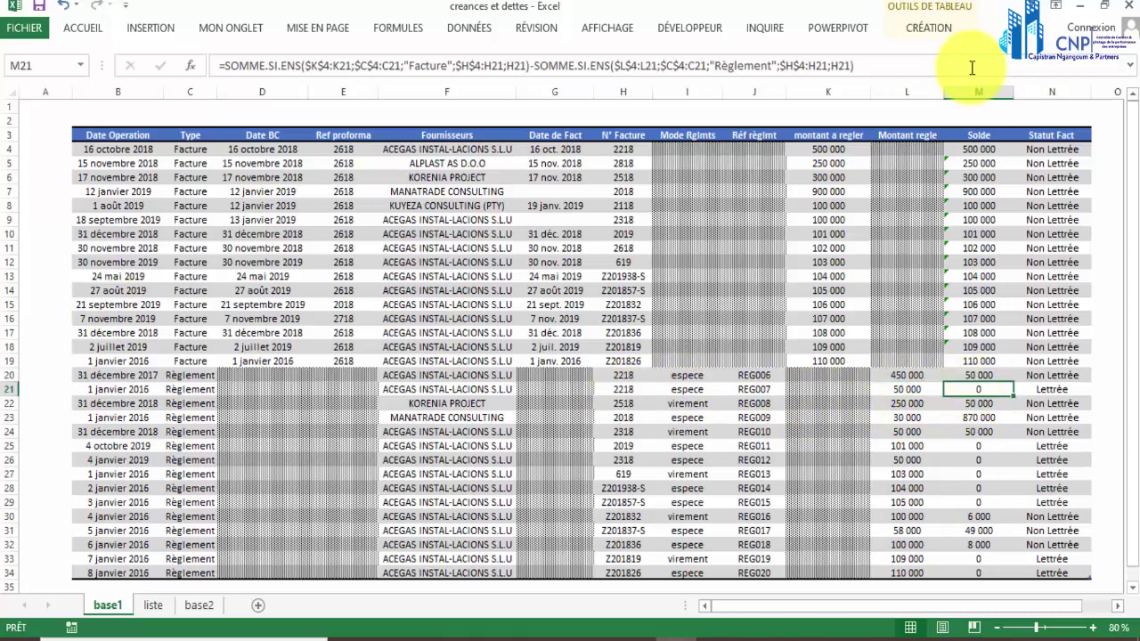
{"action": "left_click_drag", "start_coordinate": [981, 150], "coordinate": [964, 577]}
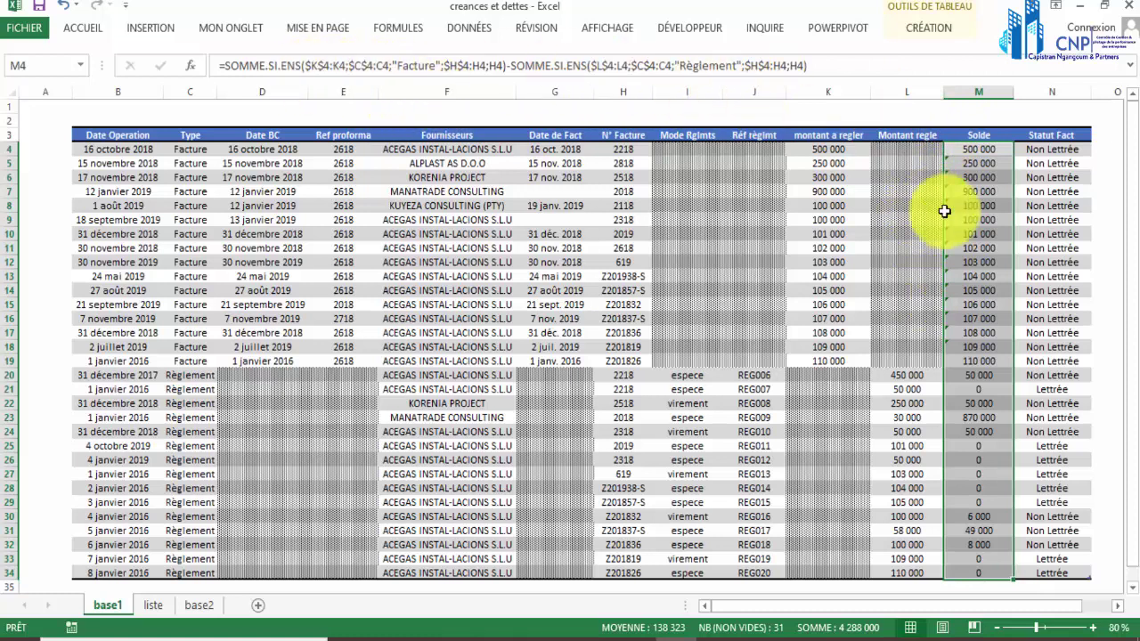
{"action": "left_click", "coordinate": [888, 246]}
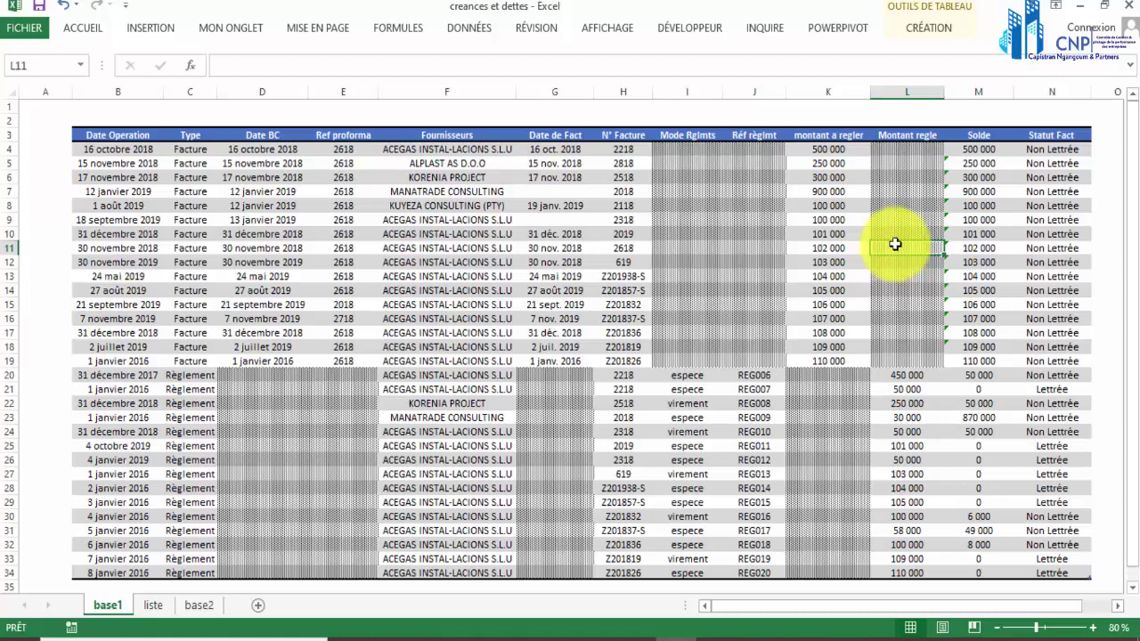
Start a new conditional formatting rule for the Solde cells M4:M34 from the rules manager.
{"action": "left_click", "coordinate": [974, 148]}
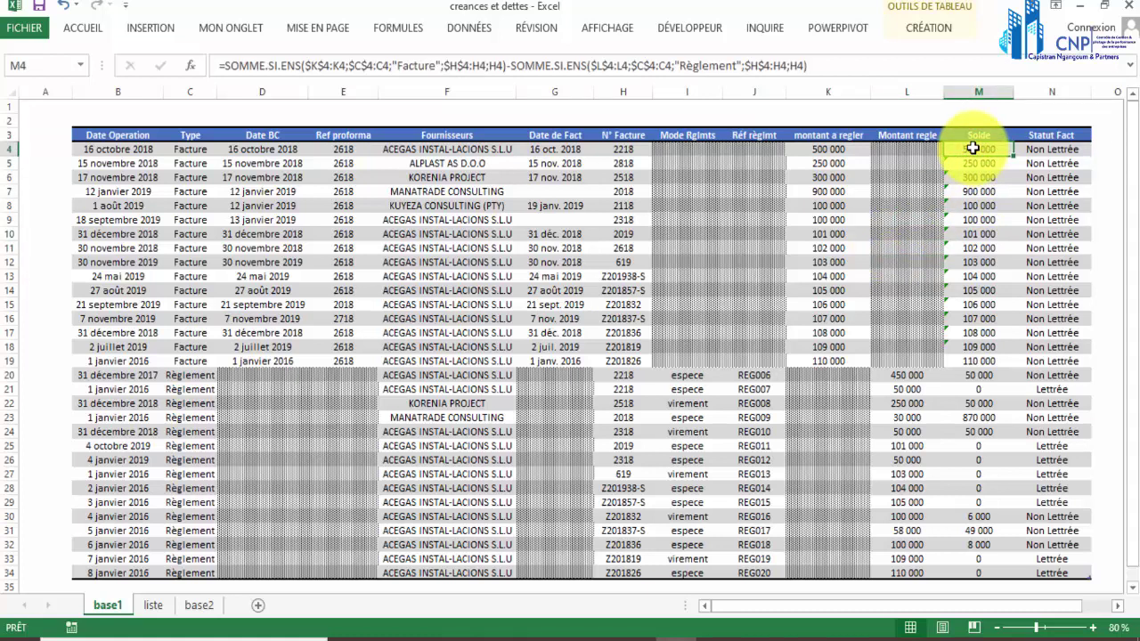
{"action": "left_click_drag", "start_coordinate": [973, 148], "coordinate": [963, 572]}
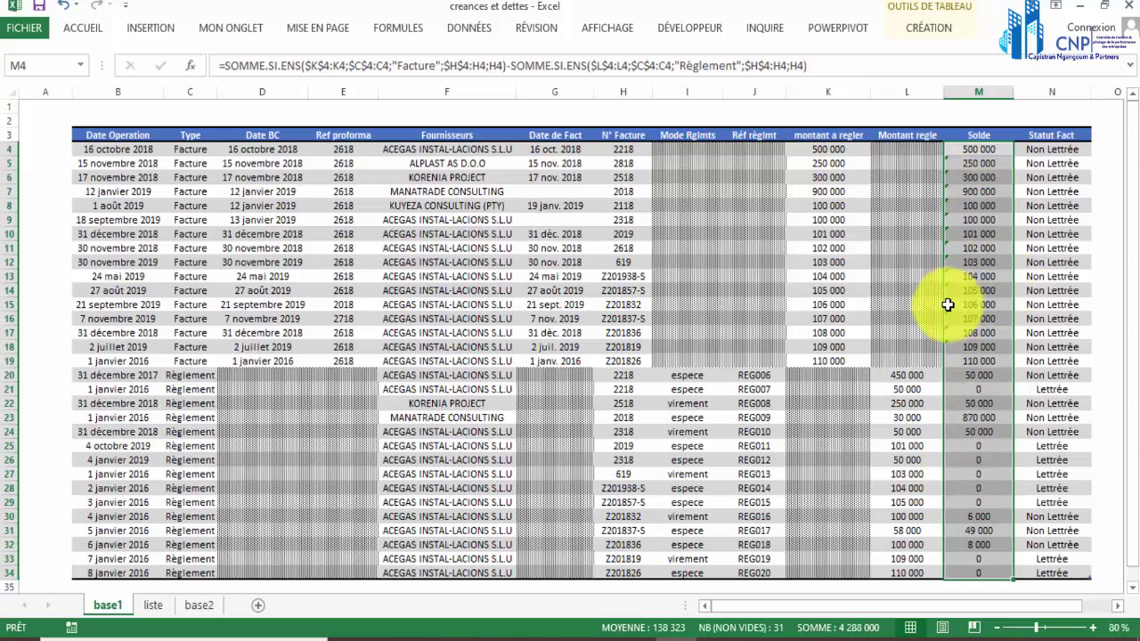
{"action": "left_click", "coordinate": [78, 36]}
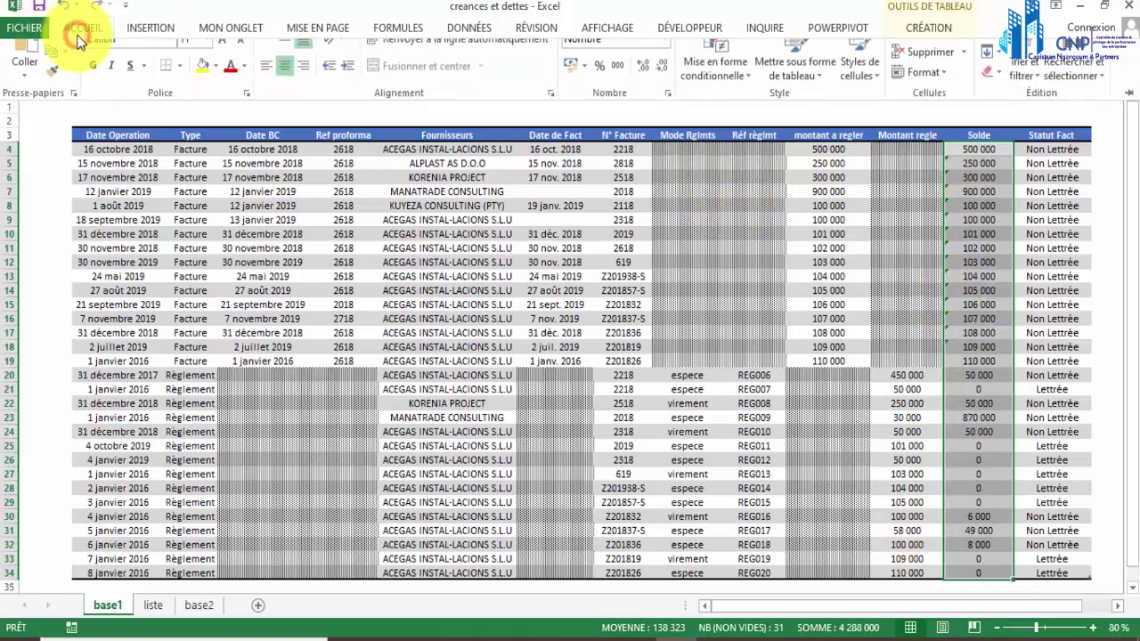
{"action": "left_click", "coordinate": [714, 89]}
{"action": "left_click", "coordinate": [736, 356]}
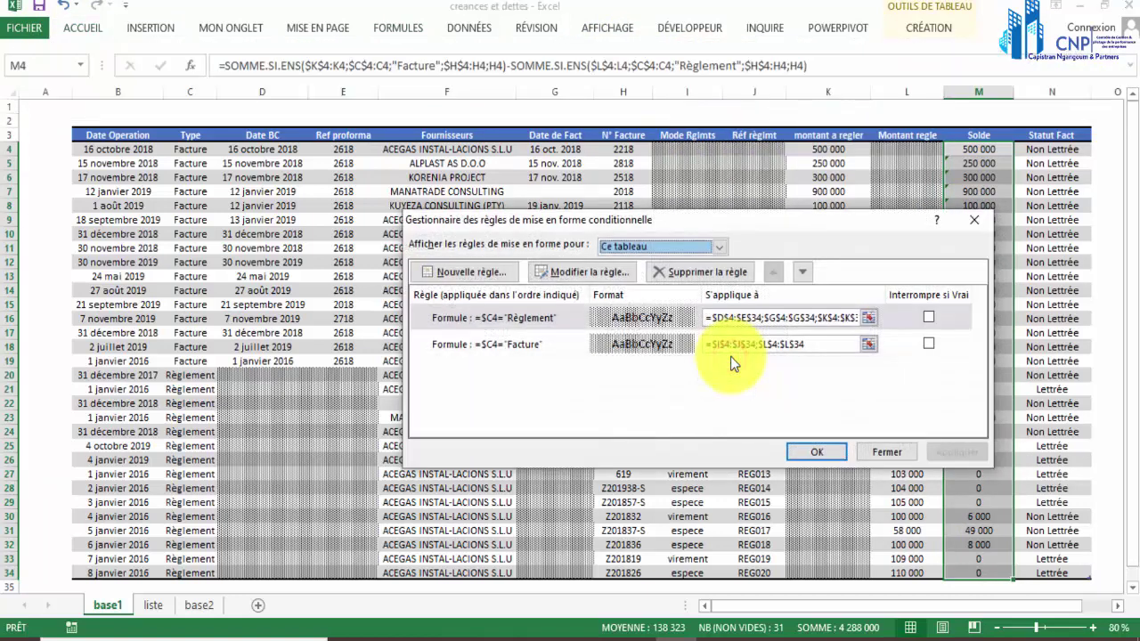
{"action": "left_click", "coordinate": [464, 271]}
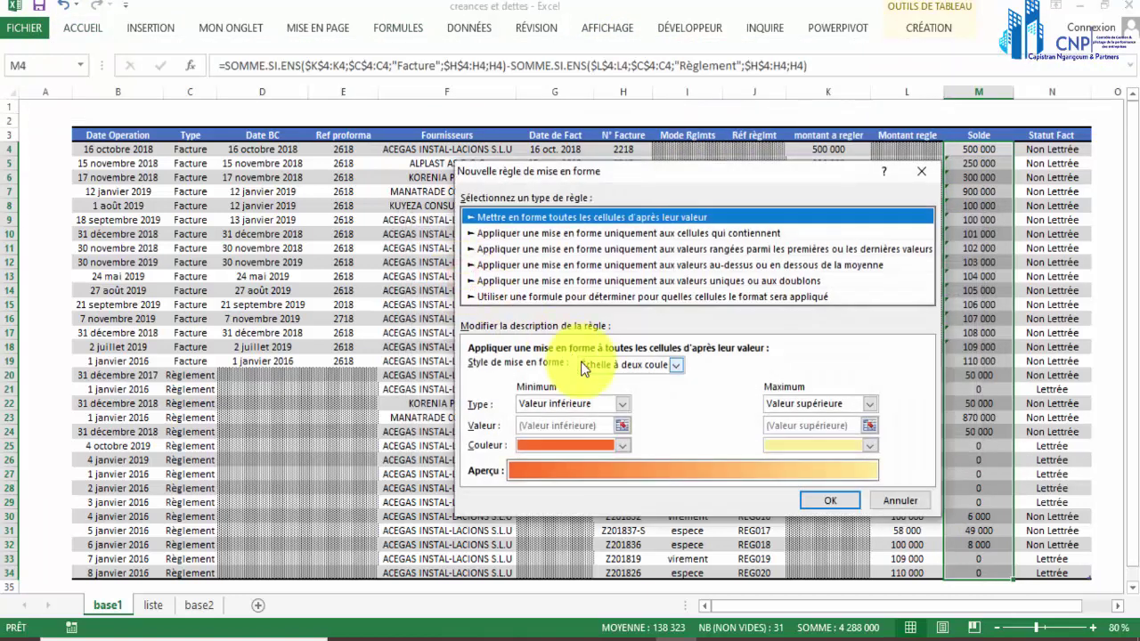
Set the rule's formatting style to Jeux d'icônes with the red, yellow and green flag set.
{"action": "left_click", "coordinate": [675, 366]}
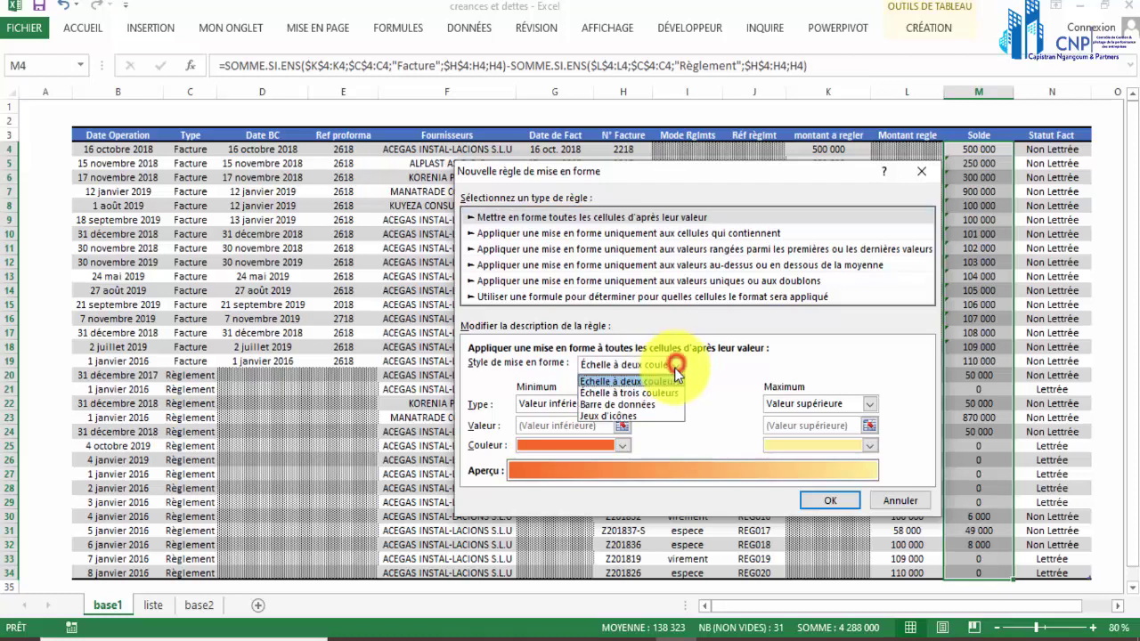
{"action": "left_click", "coordinate": [648, 417]}
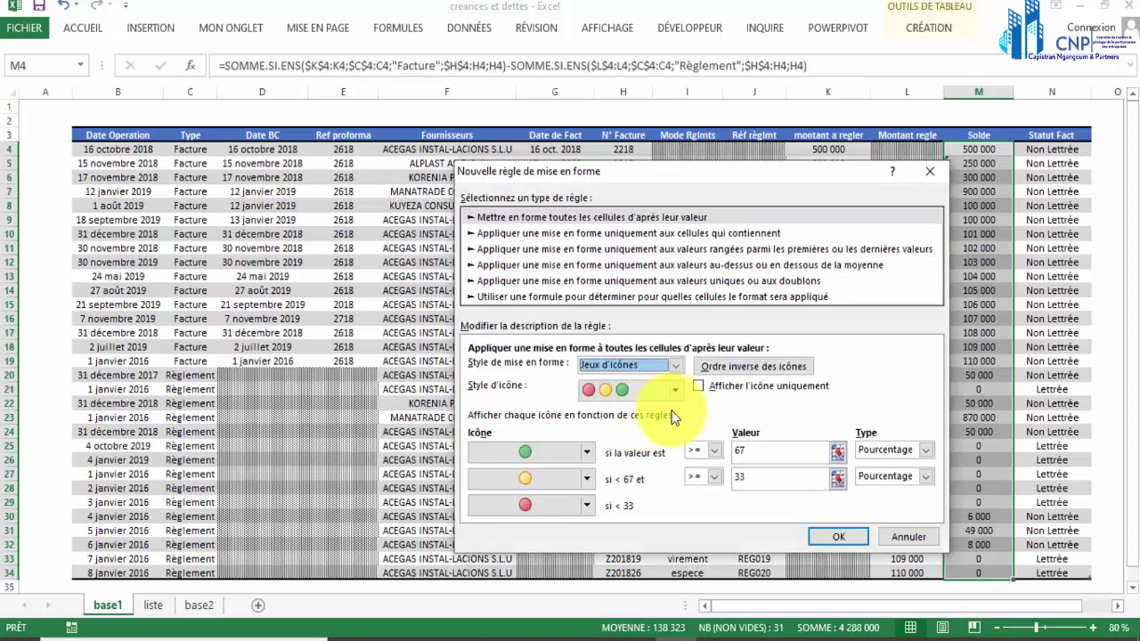
{"action": "left_click", "coordinate": [677, 393]}
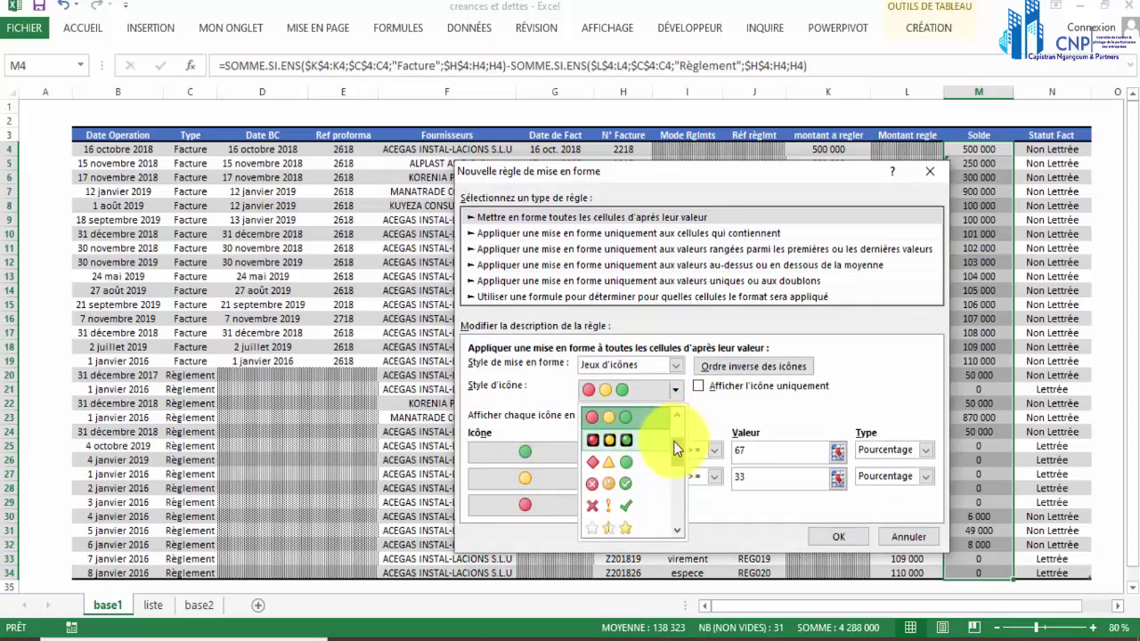
{"action": "mouse_move", "coordinate": [674, 452]}
{"action": "left_mouse_down"}
{"action": "mouse_move", "coordinate": [675, 509]}
{"action": "mouse_move", "coordinate": [682, 437]}
{"action": "left_mouse_up"}
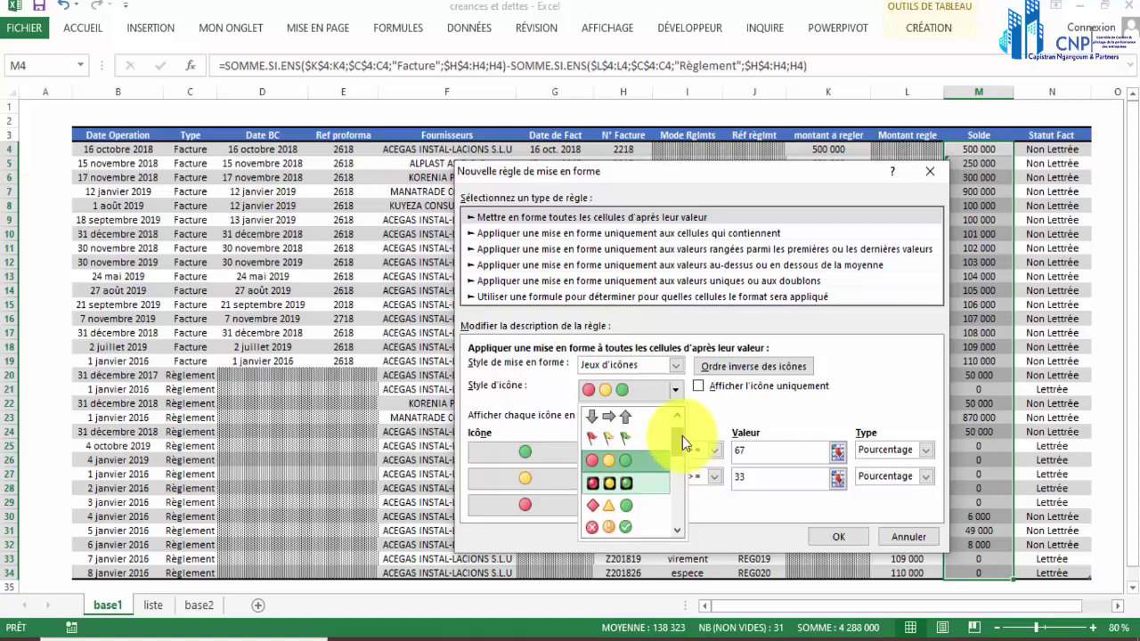
{"action": "left_click", "coordinate": [649, 435]}
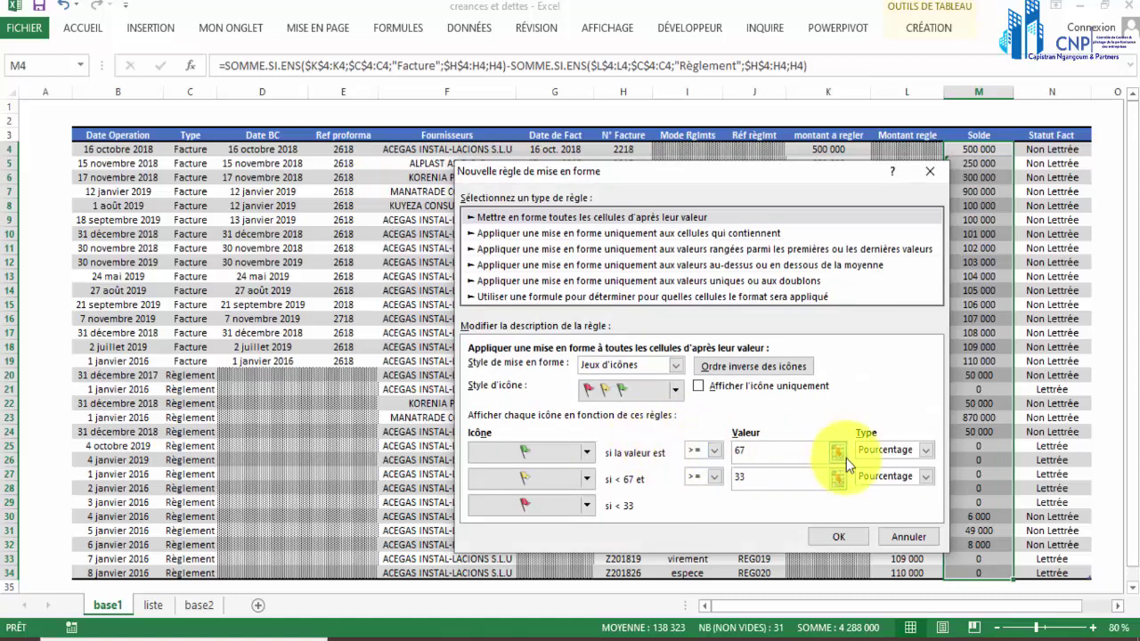
Set both icon threshold types to Nombre and the green flag's comparison operator to >.
{"action": "left_click", "coordinate": [925, 451]}
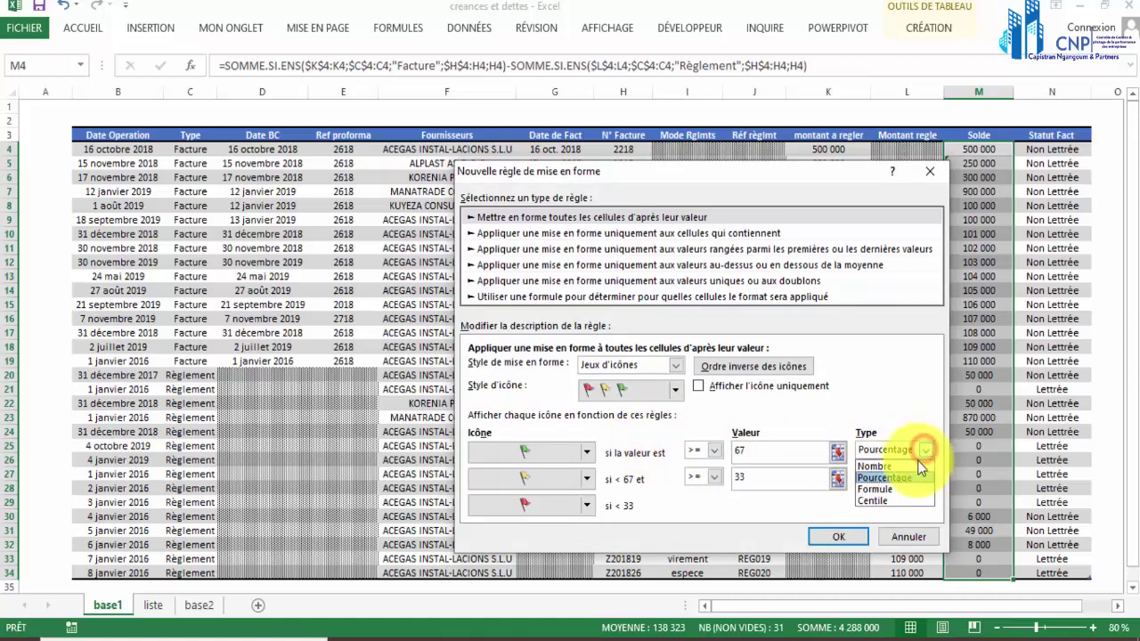
{"action": "left_click", "coordinate": [917, 466]}
{"action": "left_click", "coordinate": [926, 478]}
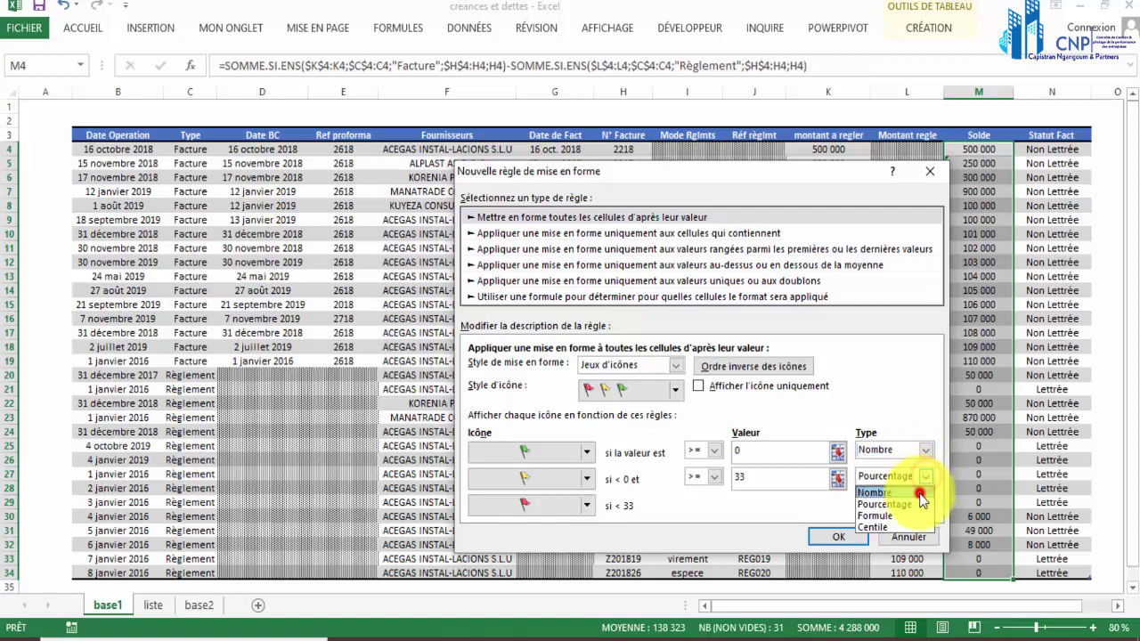
{"action": "left_click", "coordinate": [873, 493]}
{"action": "left_click", "coordinate": [713, 452]}
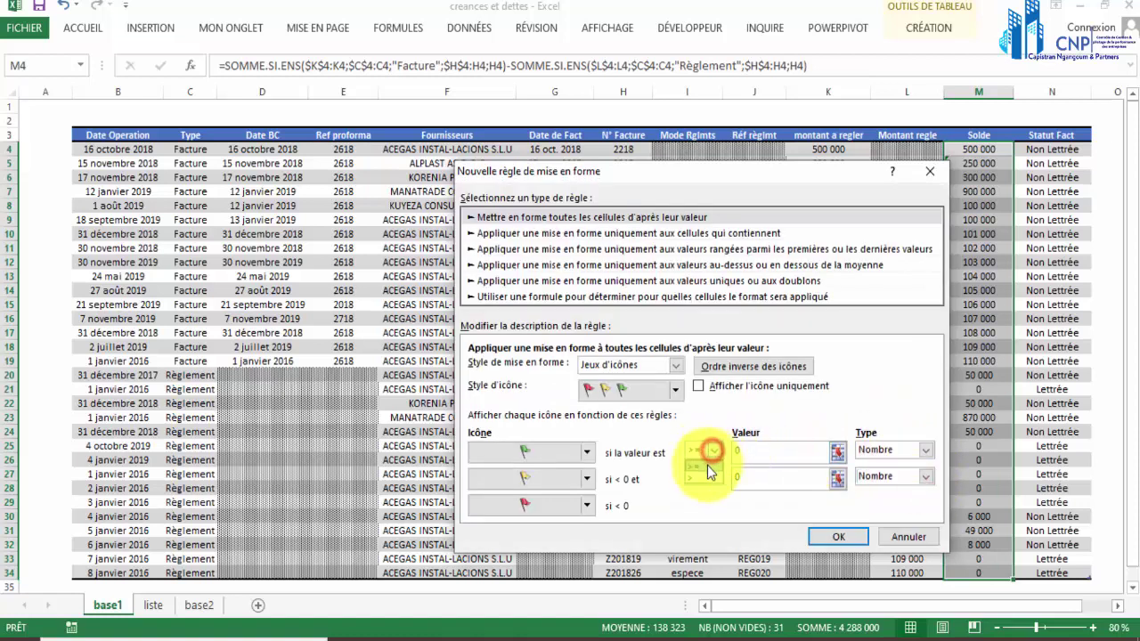
{"action": "left_click", "coordinate": [705, 478]}
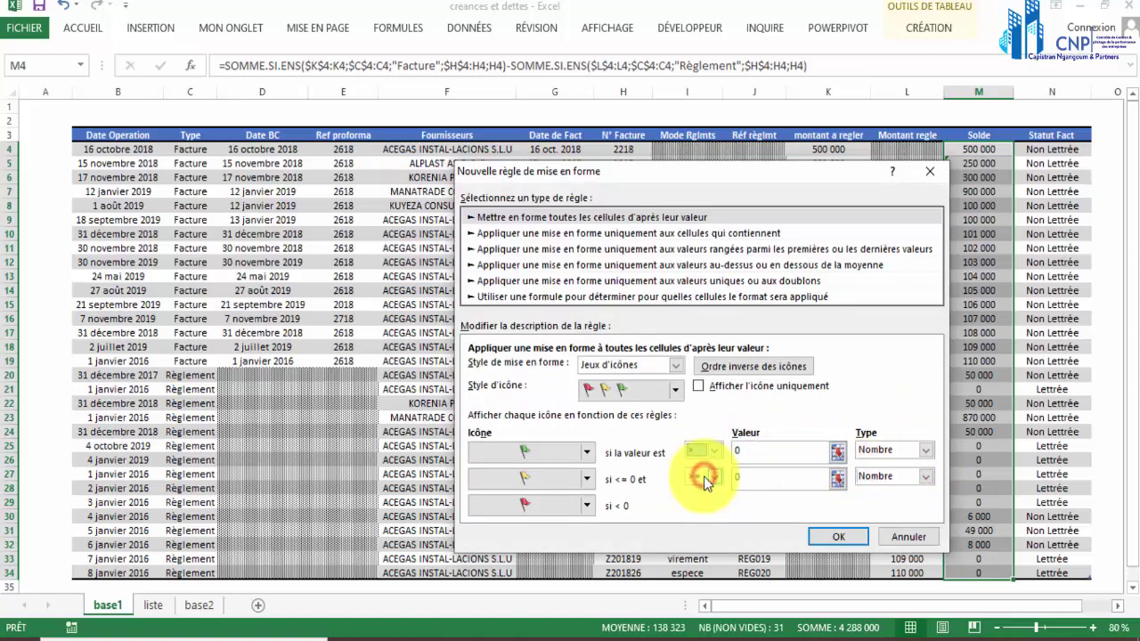
Change the first icon of the rule, for Solde values > 0, to the red flag.
{"action": "left_click", "coordinate": [587, 459]}
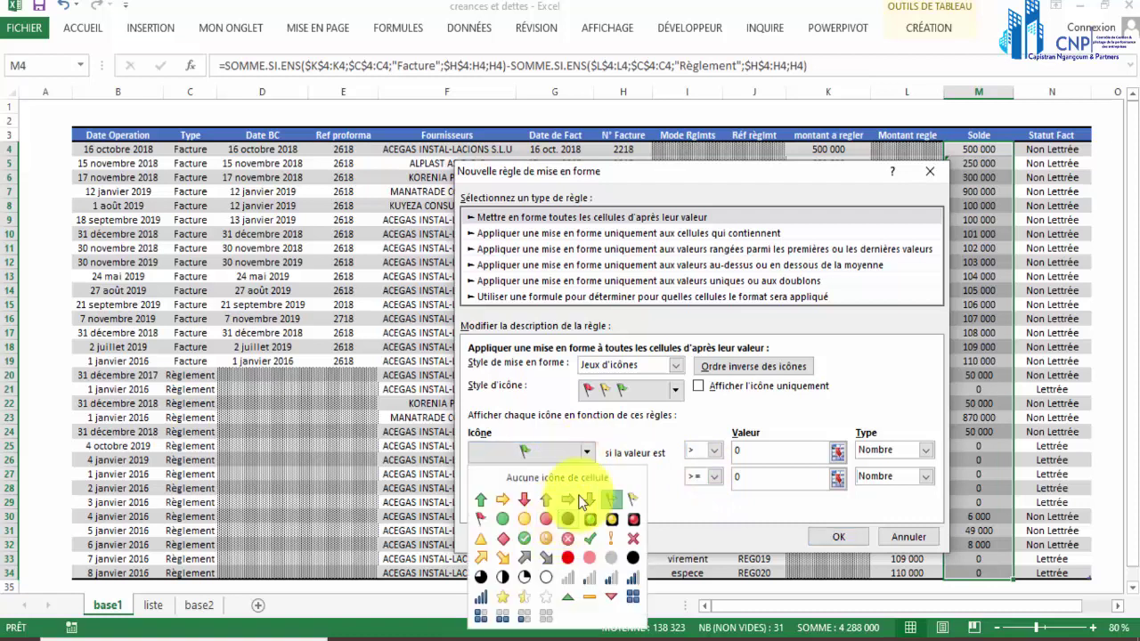
{"action": "left_click", "coordinate": [587, 454]}
{"action": "left_click", "coordinate": [587, 454]}
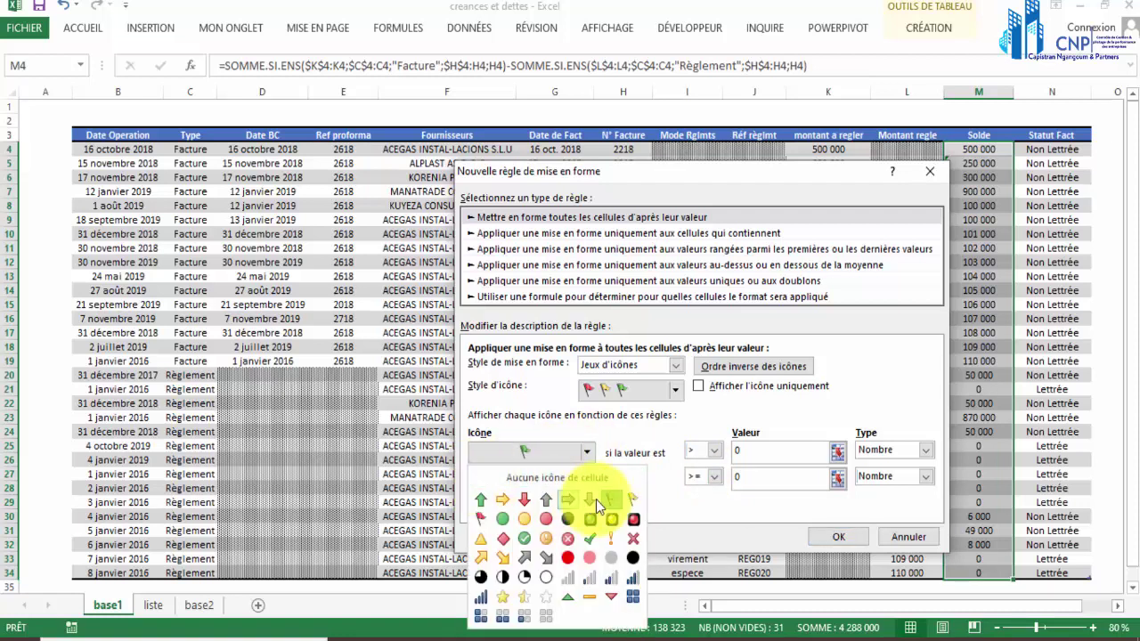
{"action": "left_click", "coordinate": [481, 518]}
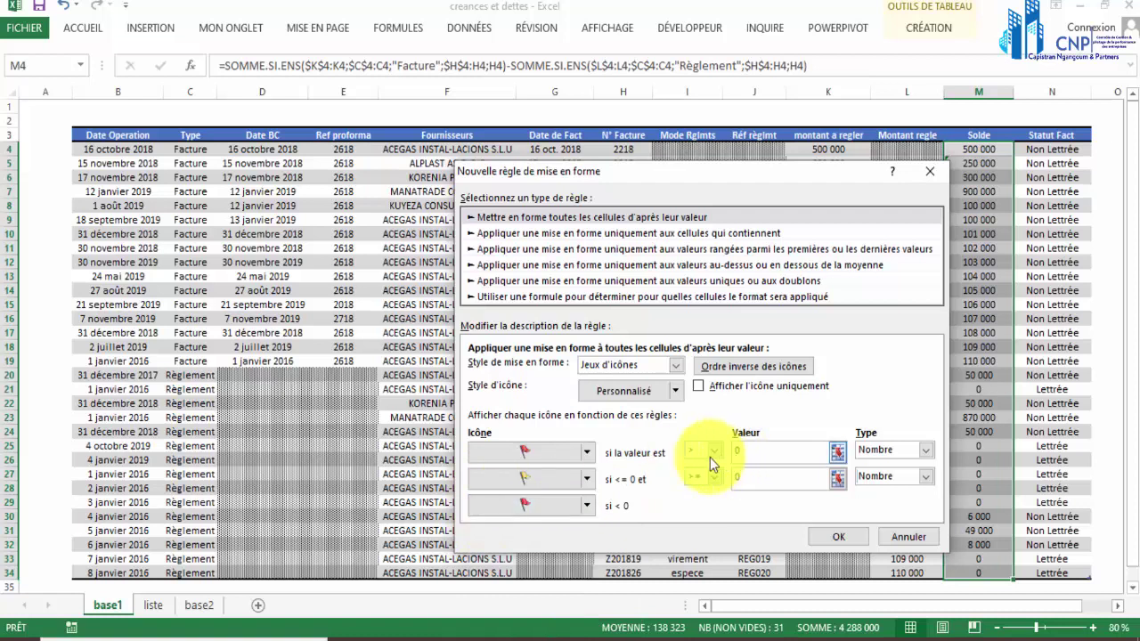
Change the second icon of the rule, for values <= 0 and >= 0, to the green flag and keep the third icon red.
{"action": "left_click", "coordinate": [561, 505]}
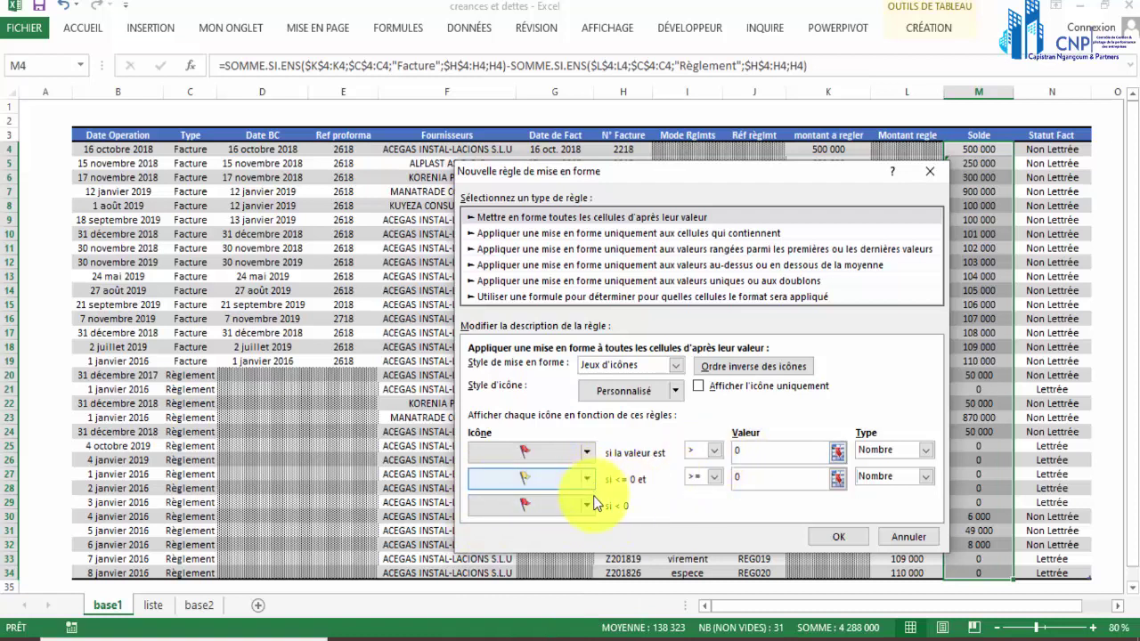
{"action": "left_click", "coordinate": [592, 480]}
{"action": "left_click", "coordinate": [586, 481]}
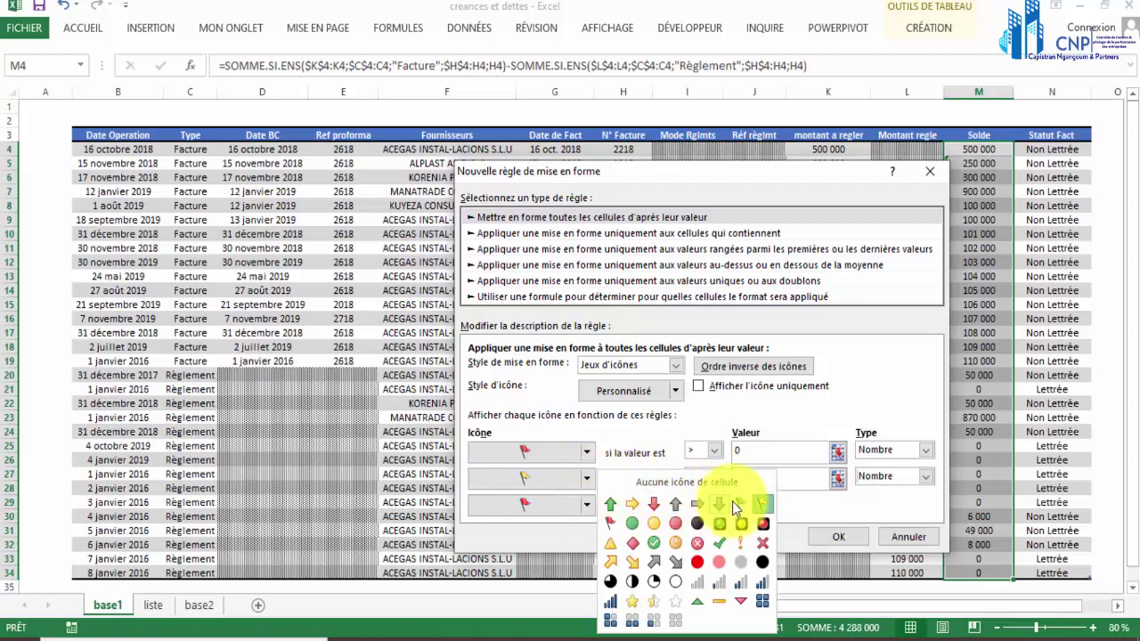
{"action": "left_click", "coordinate": [733, 502]}
{"action": "left_click", "coordinate": [591, 505]}
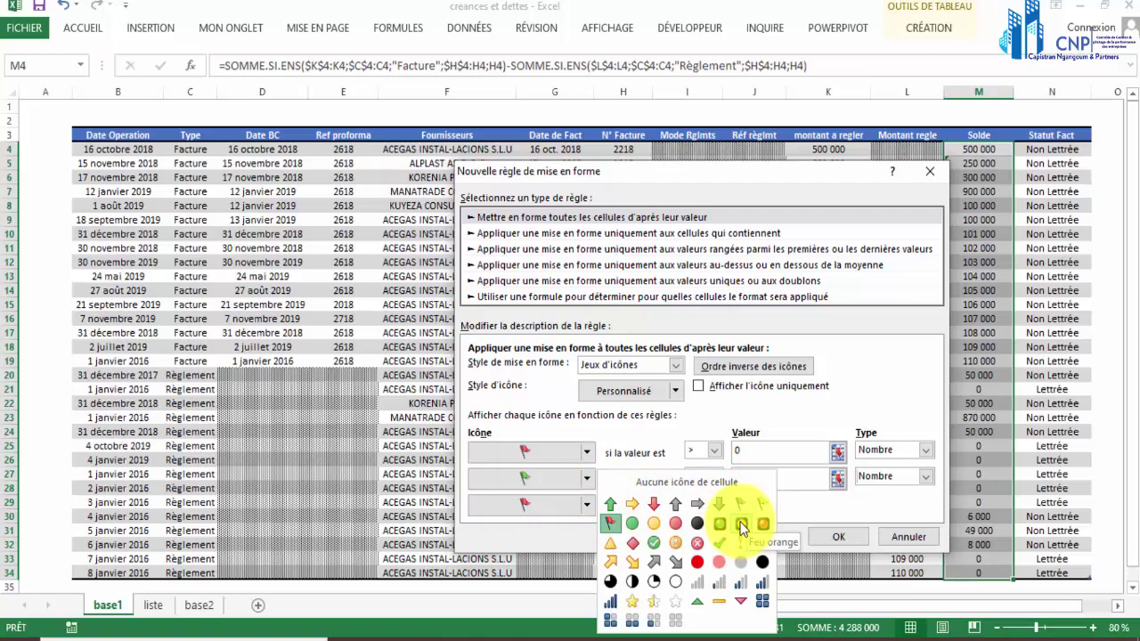
{"action": "left_click", "coordinate": [555, 505]}
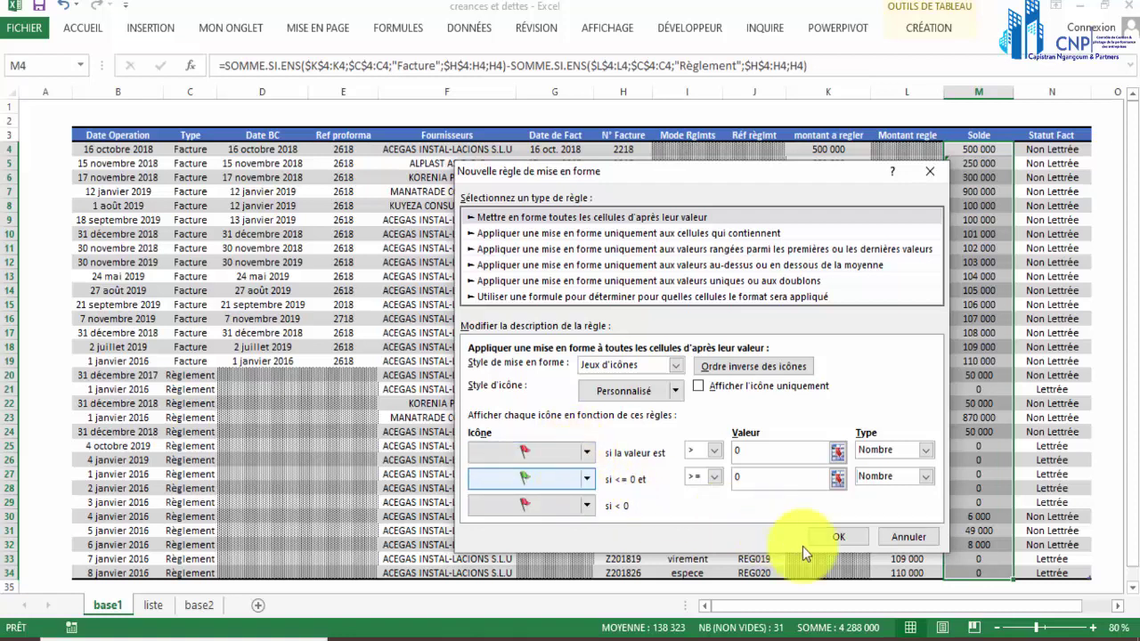
Confirm the custom icon-set rule and apply it to the Solde cells M4:M34.
{"action": "left_click", "coordinate": [844, 540]}
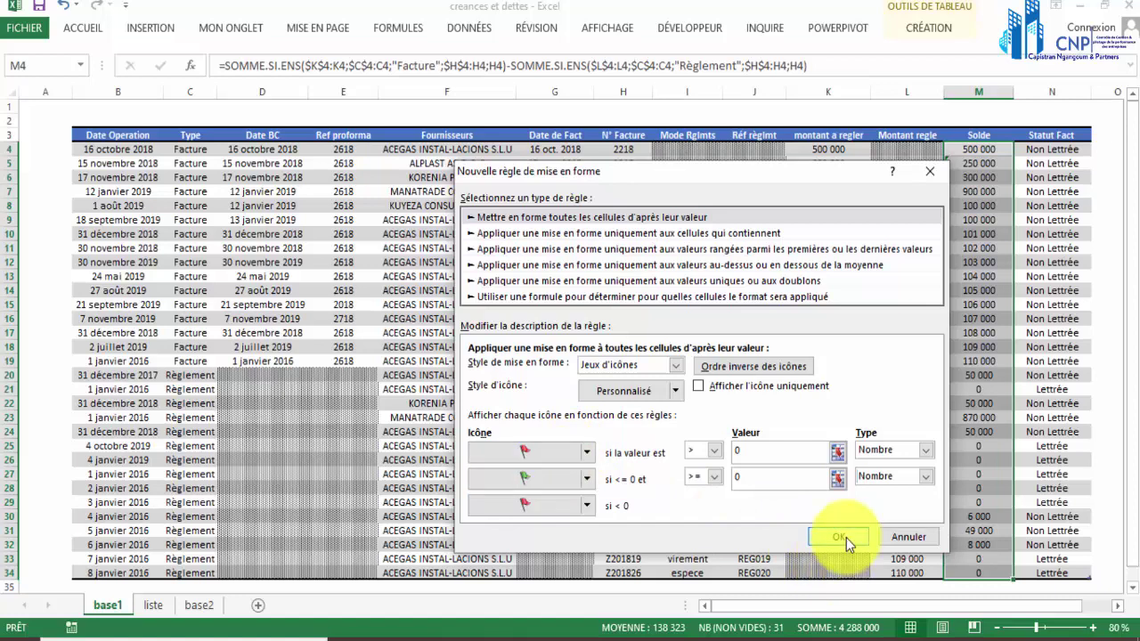
{"action": "left_click", "coordinate": [846, 538]}
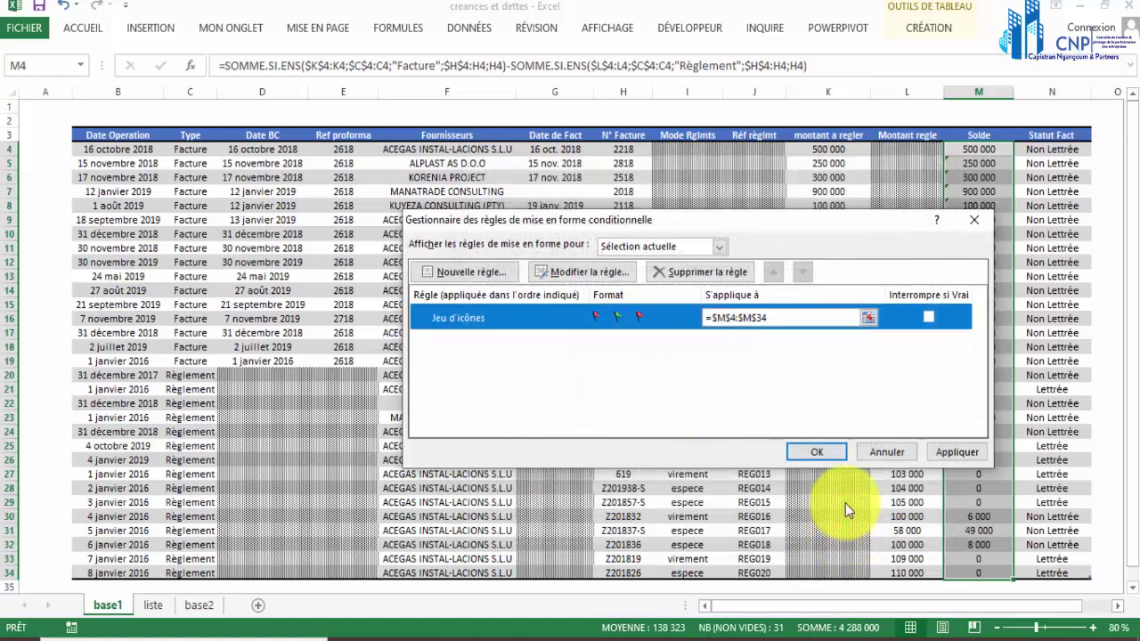
{"action": "left_click", "coordinate": [827, 448]}
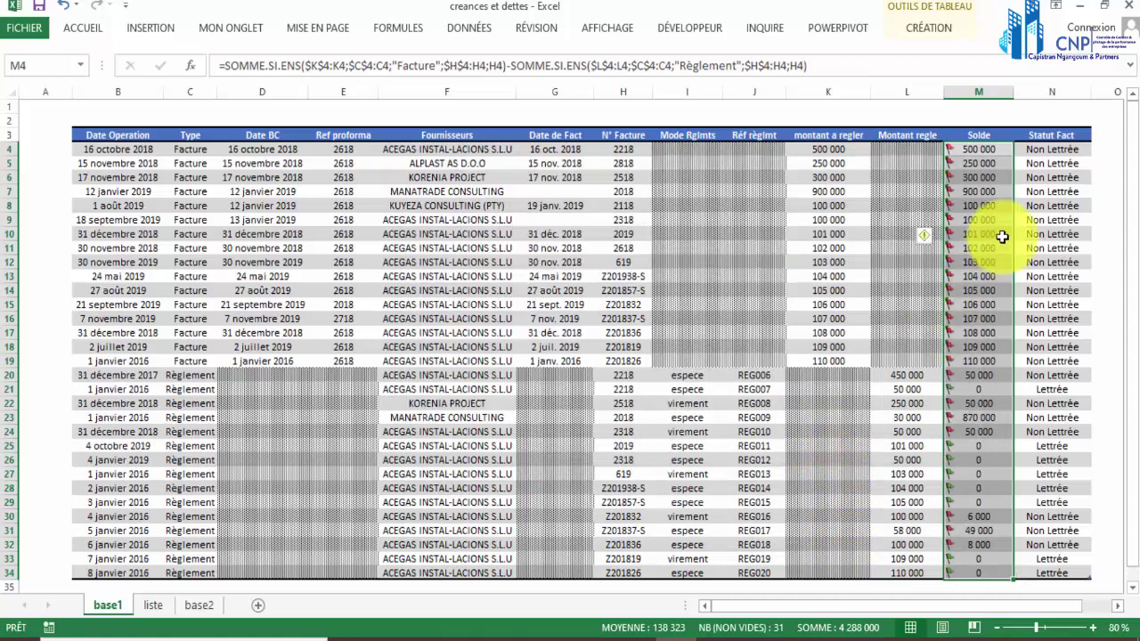
Examine the flags beside the Solde values, mainly on the invoice rows 4 to 19.
{"action": "left_click", "coordinate": [993, 235]}
{"action": "left_click_drag", "start_coordinate": [970, 147], "coordinate": [977, 334]}
{"action": "left_click", "coordinate": [974, 432]}
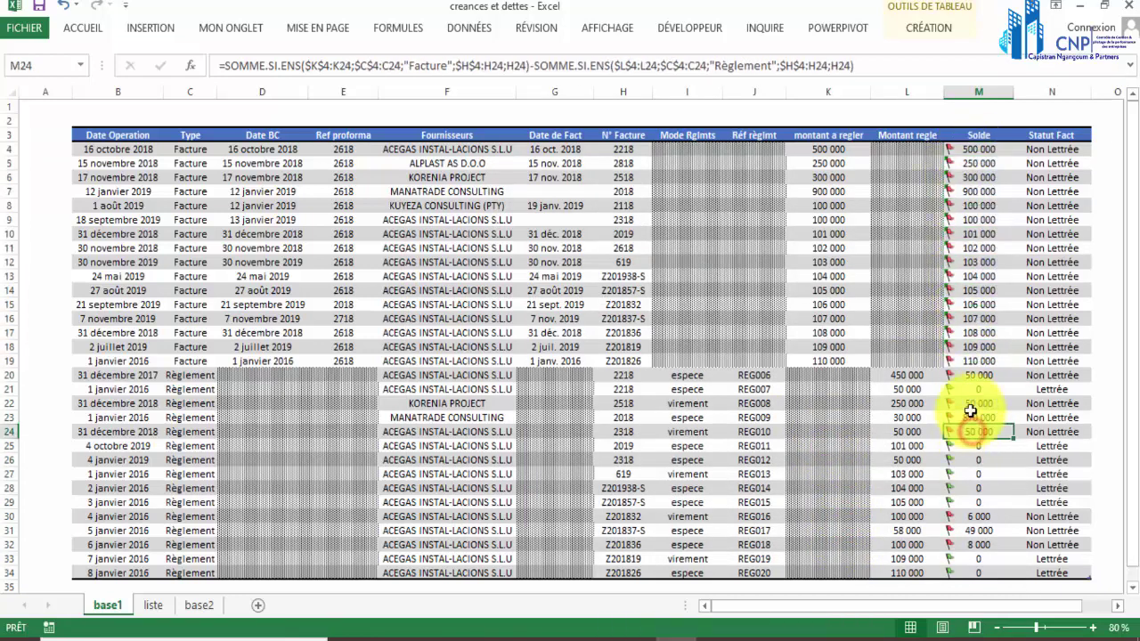
{"action": "left_click_drag", "start_coordinate": [967, 147], "coordinate": [971, 345]}
{"action": "left_click", "coordinate": [983, 161]}
{"action": "left_click", "coordinate": [985, 259]}
{"action": "left_click", "coordinate": [979, 361]}
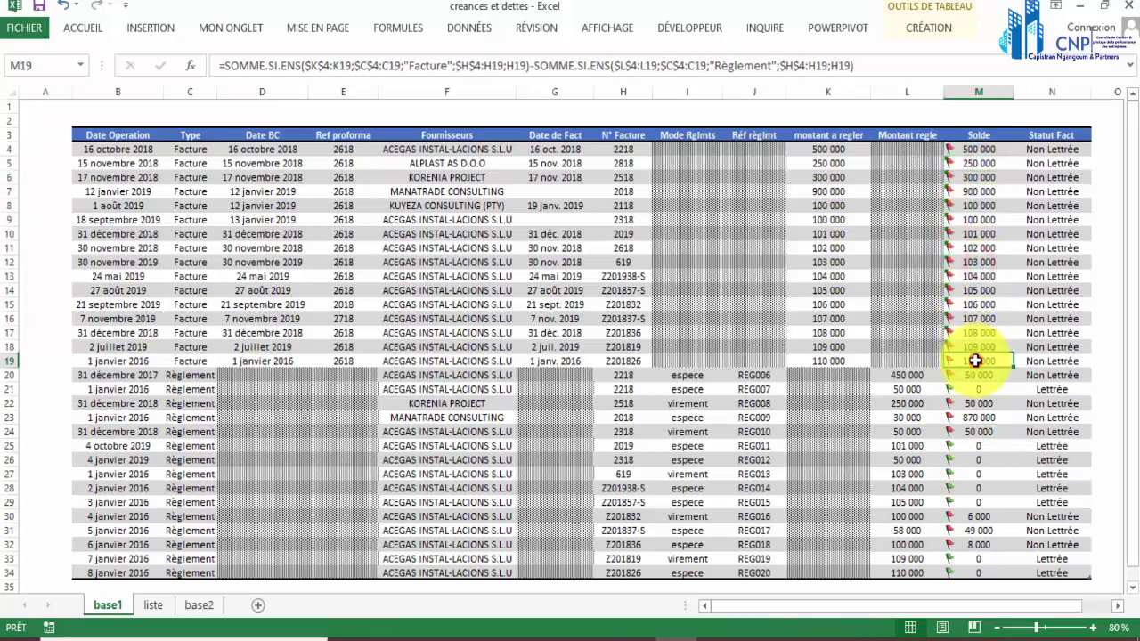
Compare the flags on the payment rows' zero and nonzero Solde values, and check the invoice number in row 20.
{"action": "left_click", "coordinate": [975, 392]}
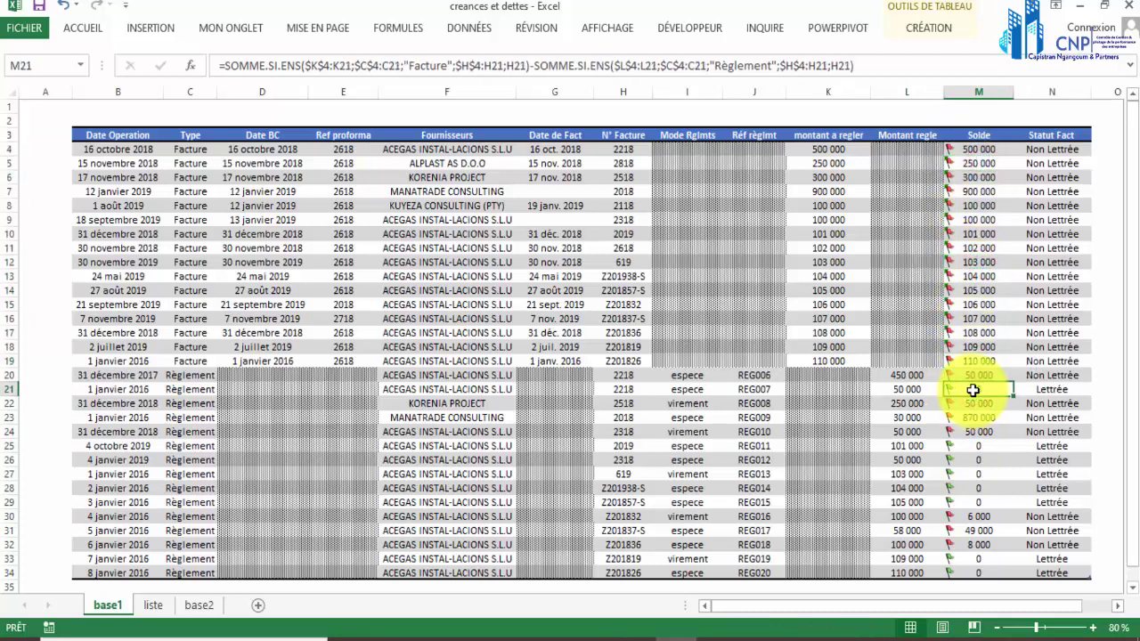
{"action": "left_click", "coordinate": [979, 448]}
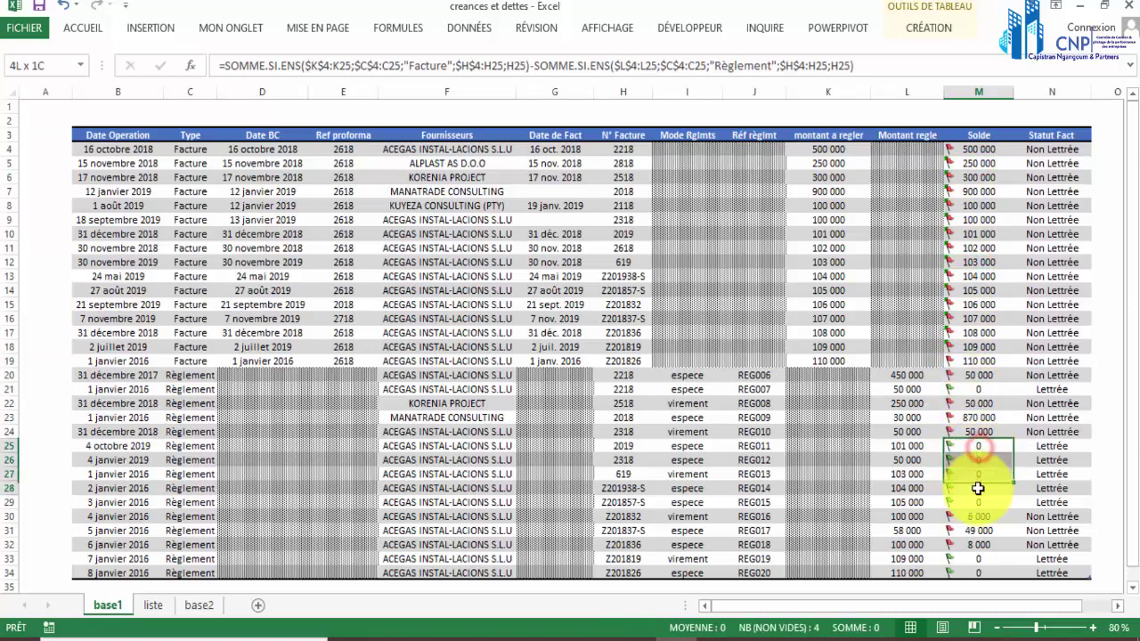
{"action": "left_click", "coordinate": [977, 559]}
{"action": "left_click_drag", "start_coordinate": [977, 559], "coordinate": [979, 575]}
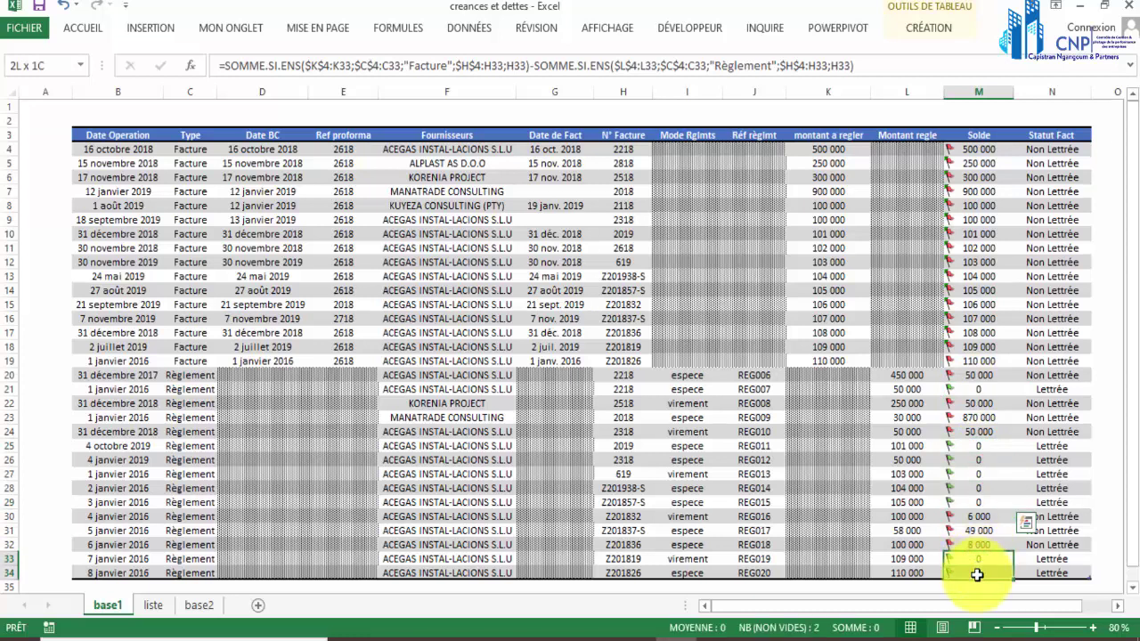
{"action": "left_click", "coordinate": [966, 148]}
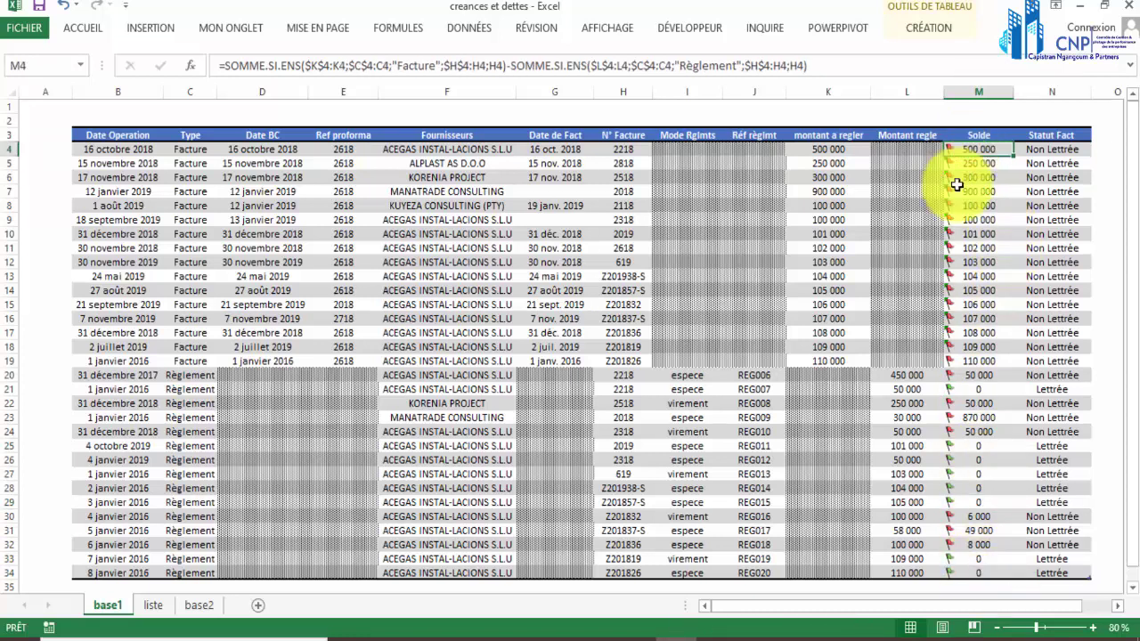
{"action": "left_click_drag", "start_coordinate": [978, 393], "coordinate": [631, 375]}
{"action": "left_click", "coordinate": [631, 375]}
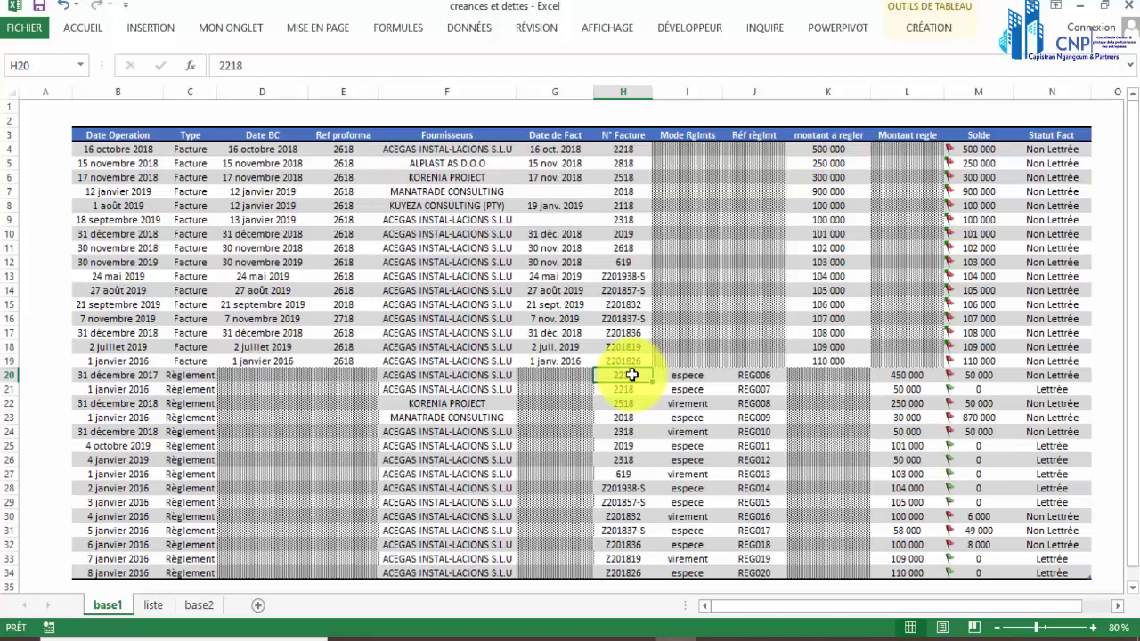
{"action": "left_click_drag", "start_coordinate": [1006, 148], "coordinate": [993, 522]}
{"action": "left_click", "coordinate": [522, 289]}
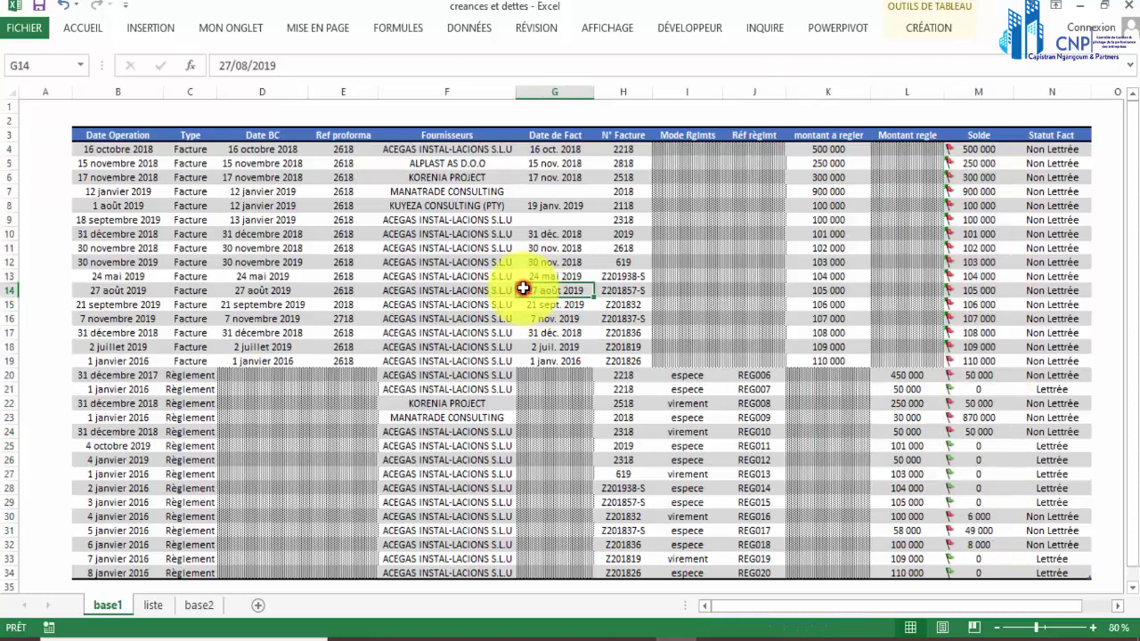